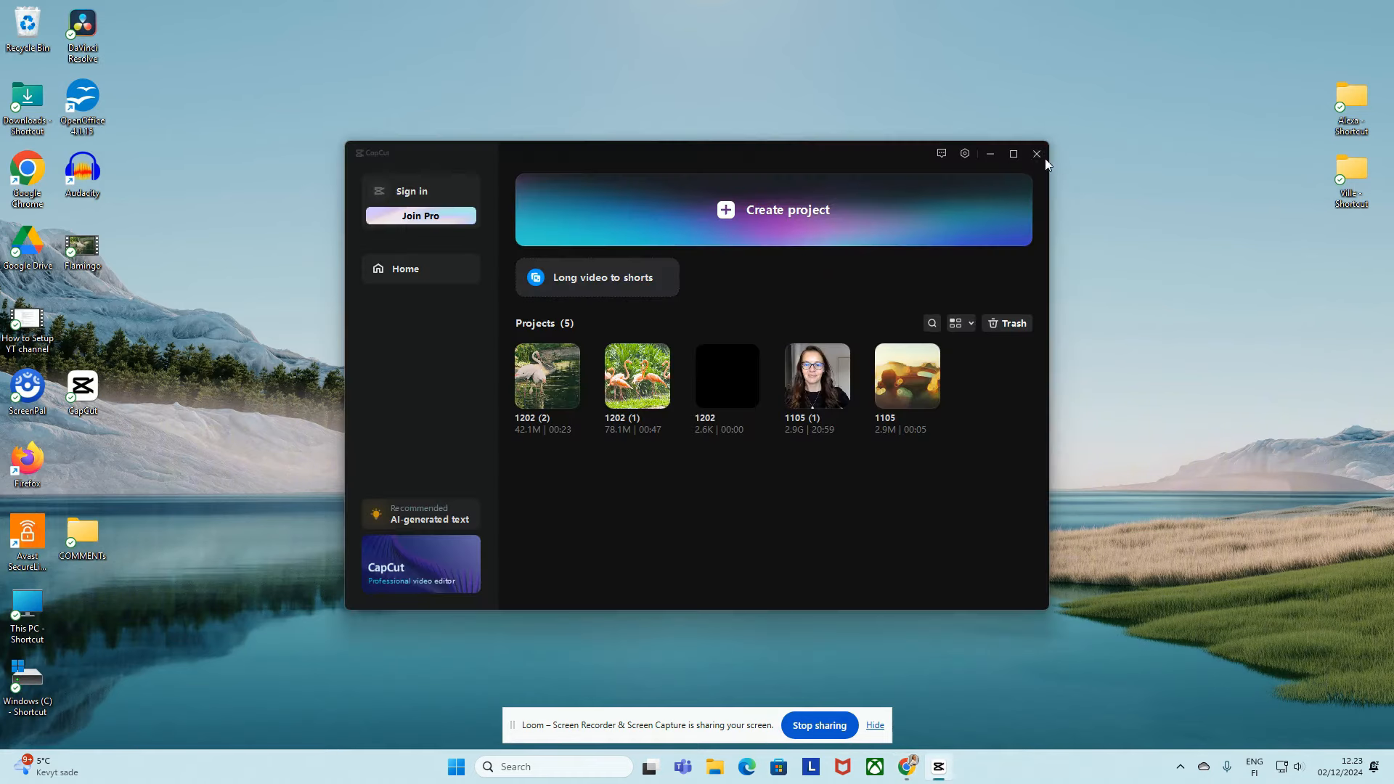
- Maximize the window, create a new project and dismiss the tip about reordering layers
left_click(1014, 154)
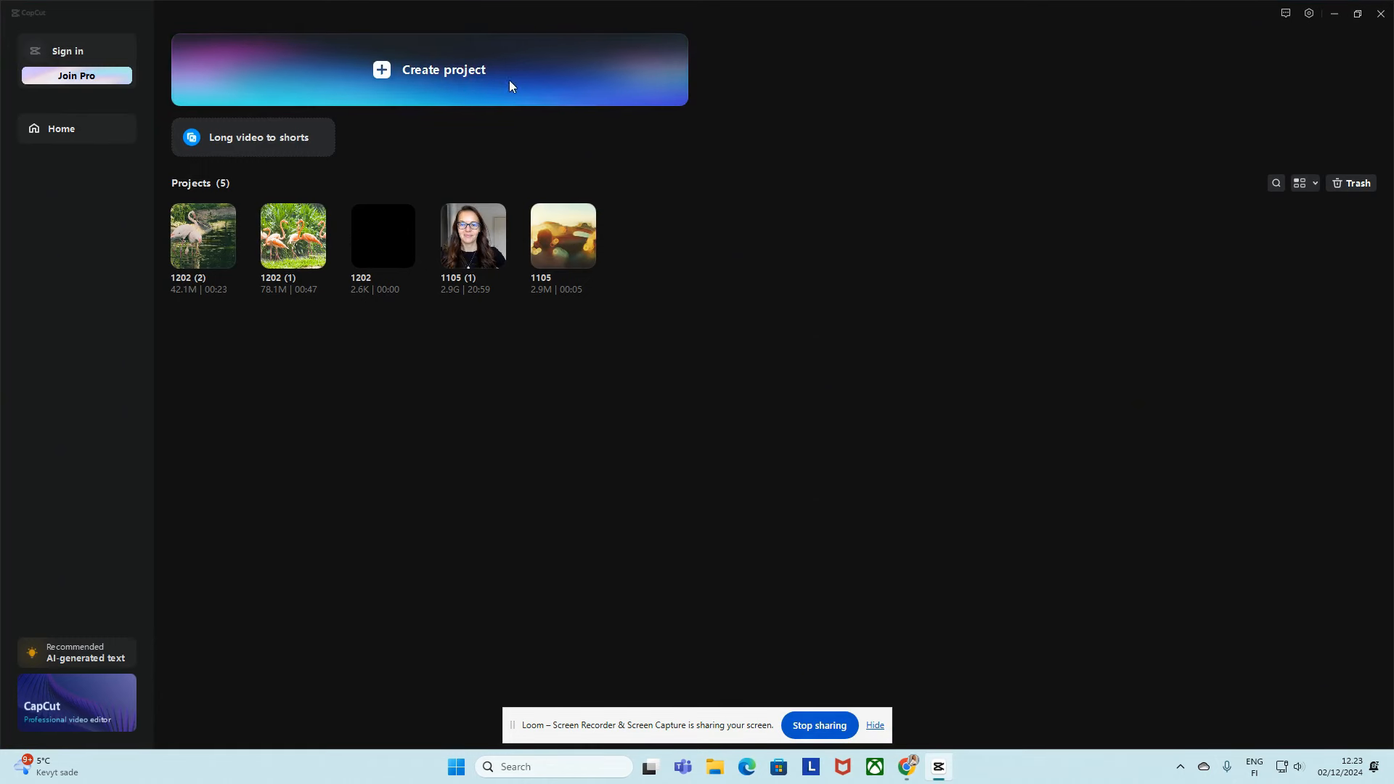
left_click(385, 71)
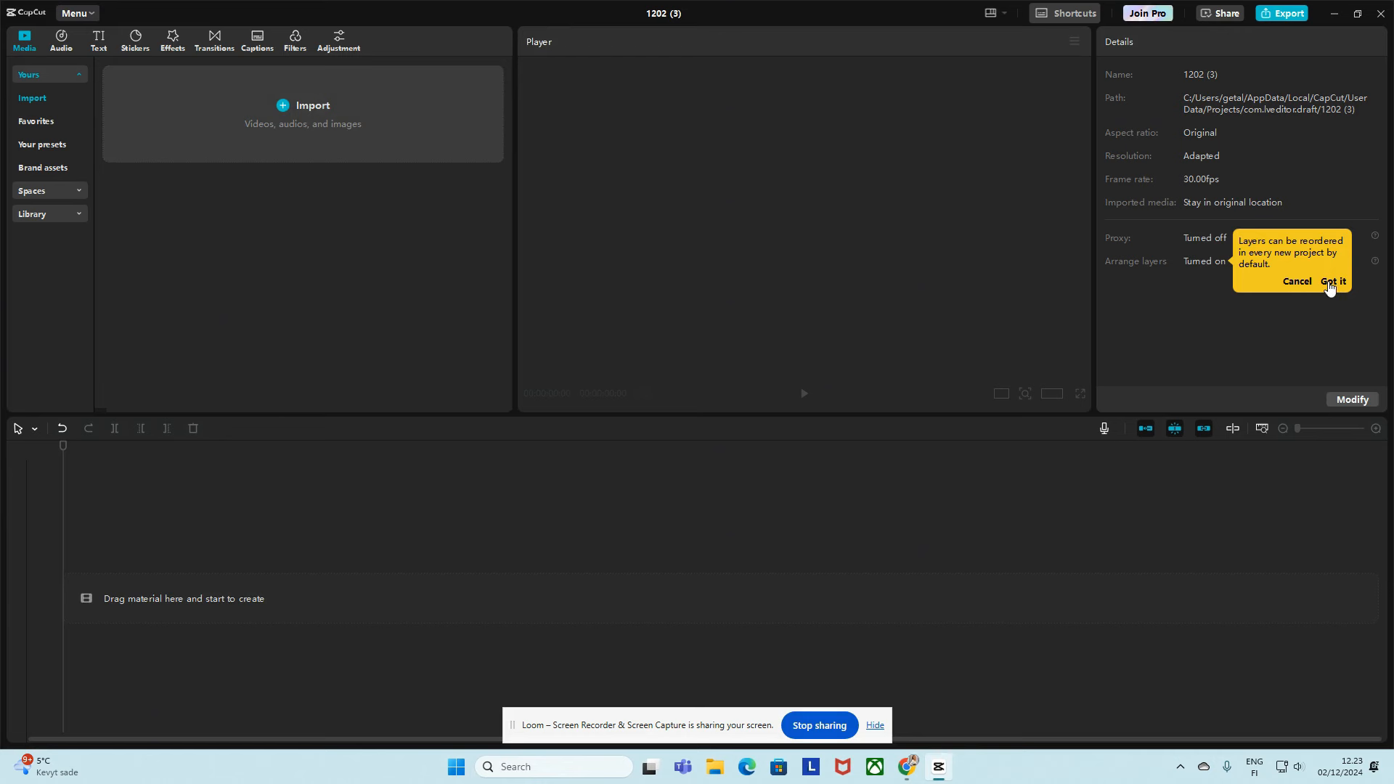
left_click(1331, 283)
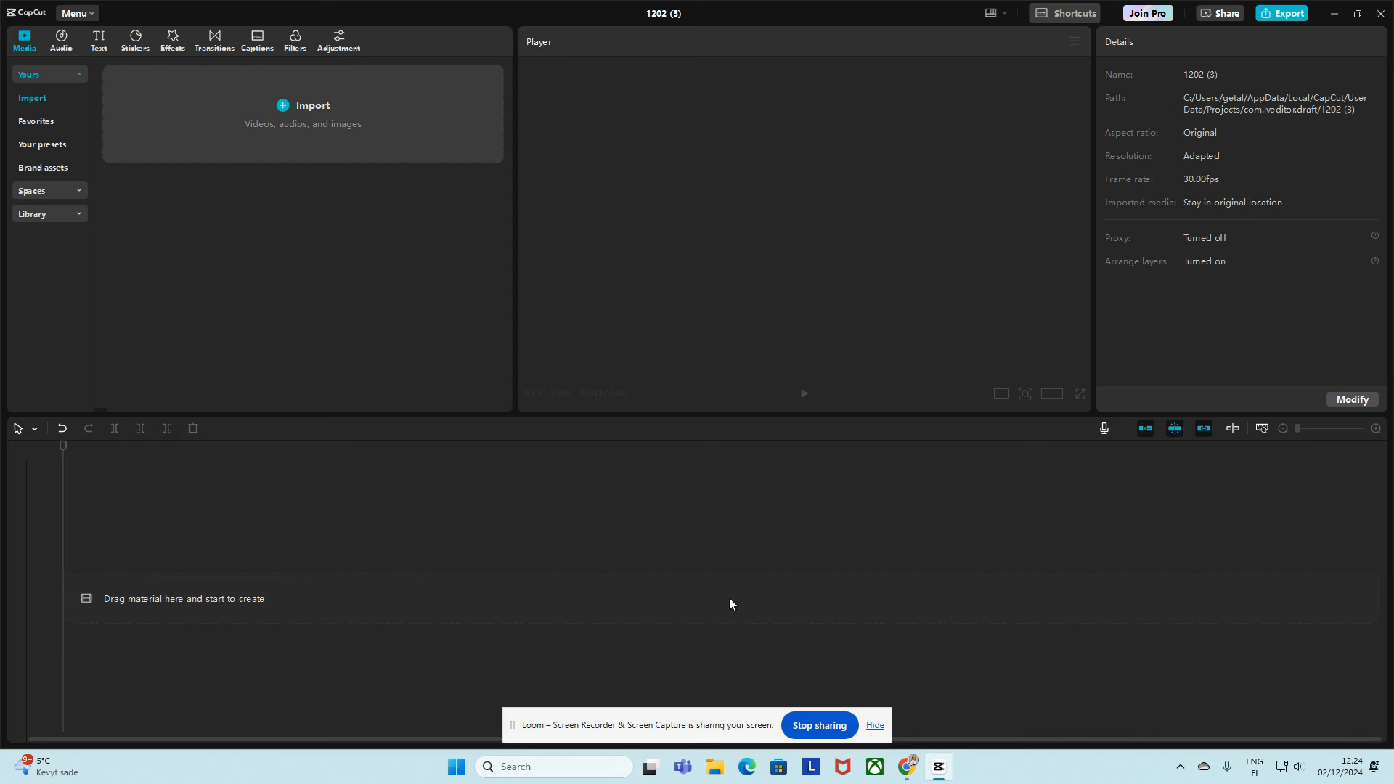
left_click(875, 726)
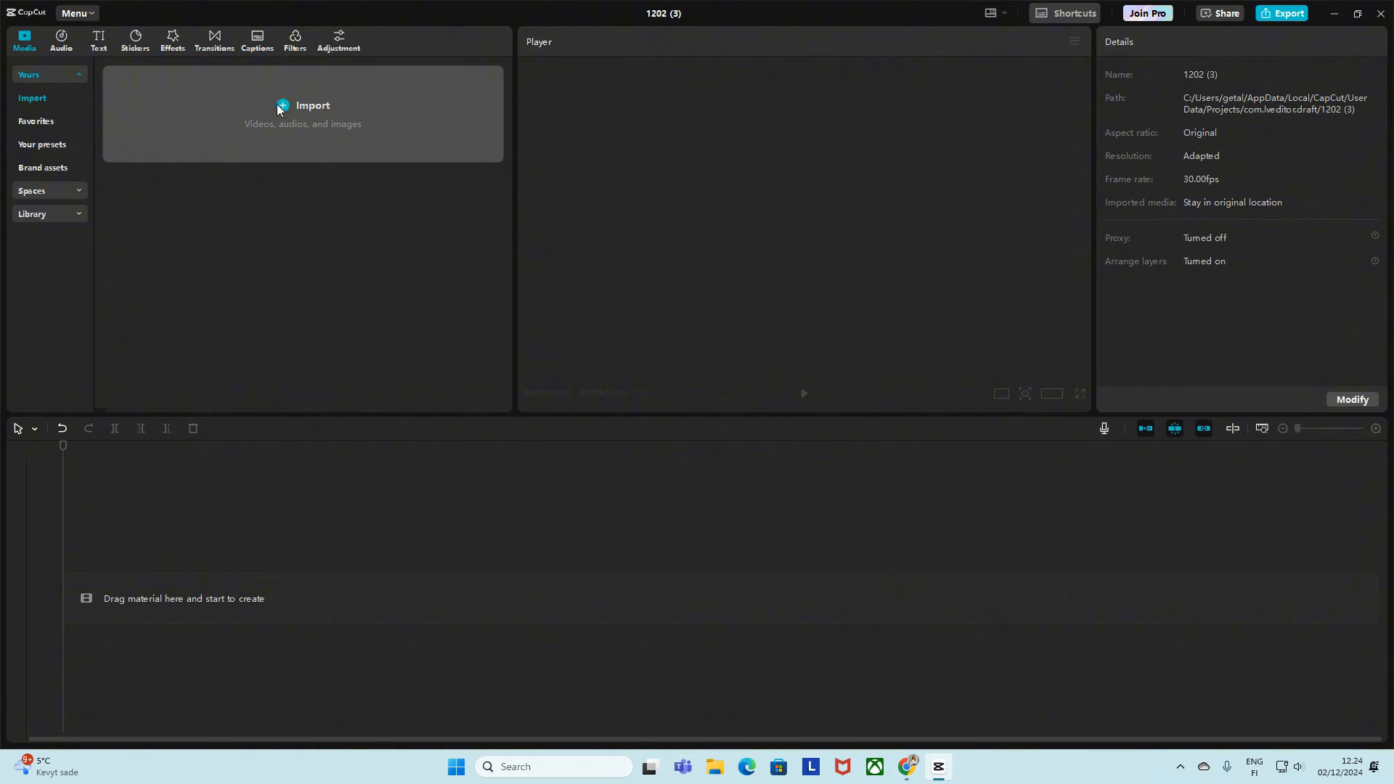
left_click(315, 107)
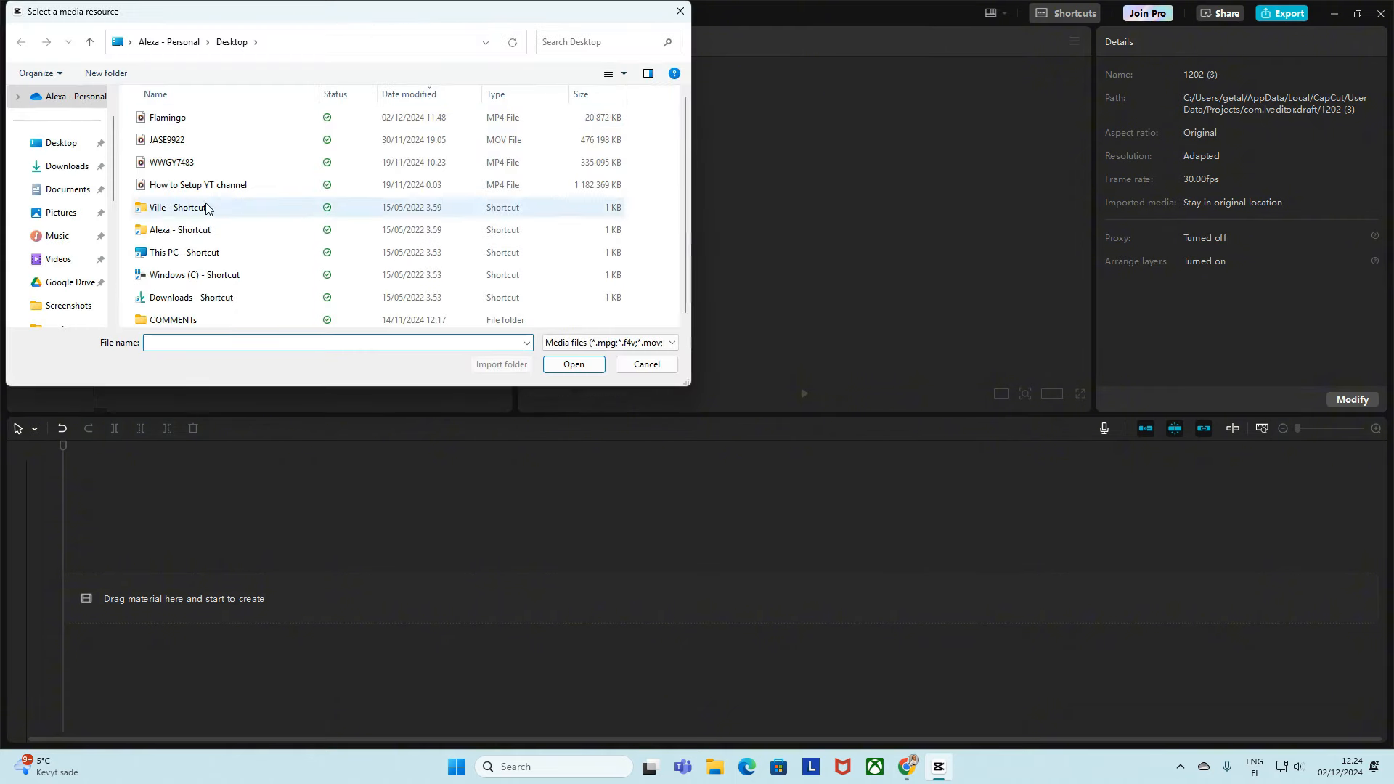
left_click(63, 166)
left_click(203, 139)
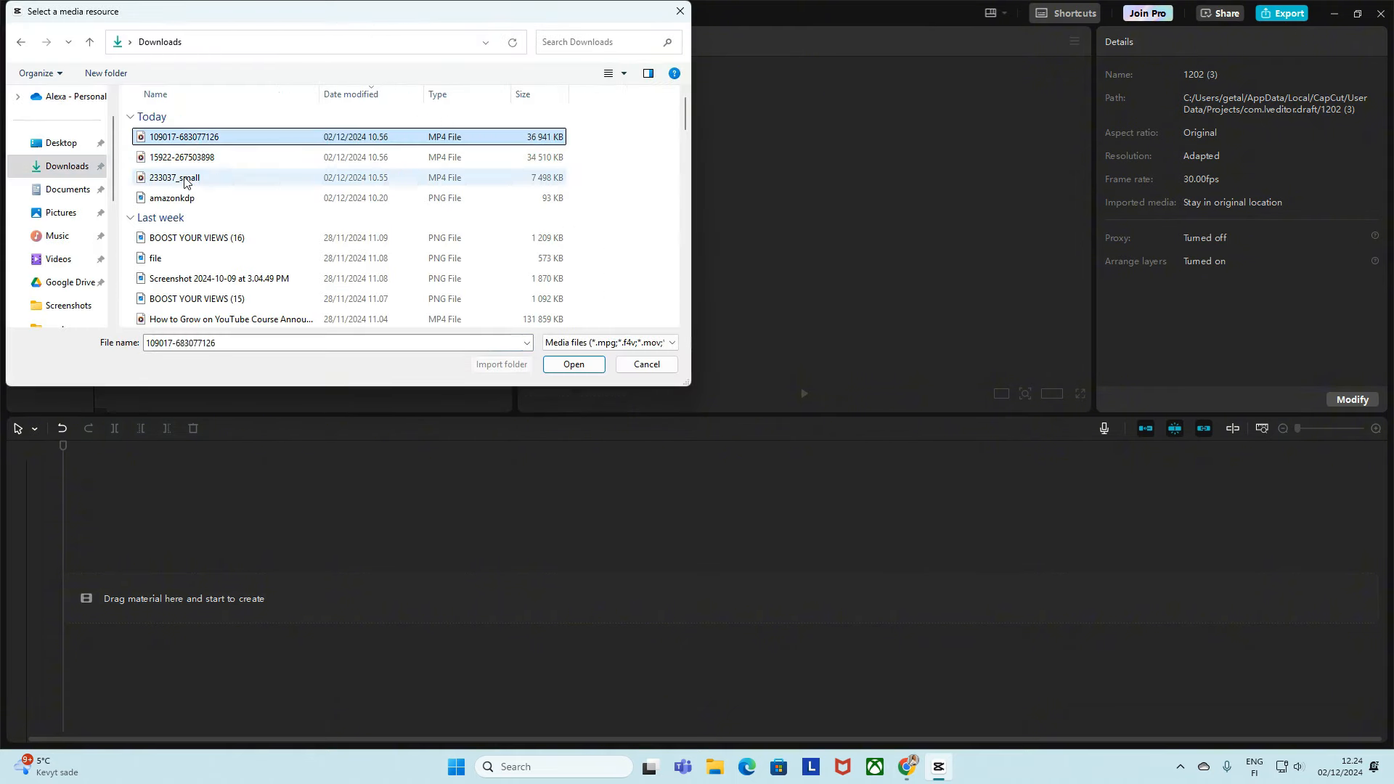
left_click(185, 180, "shift")
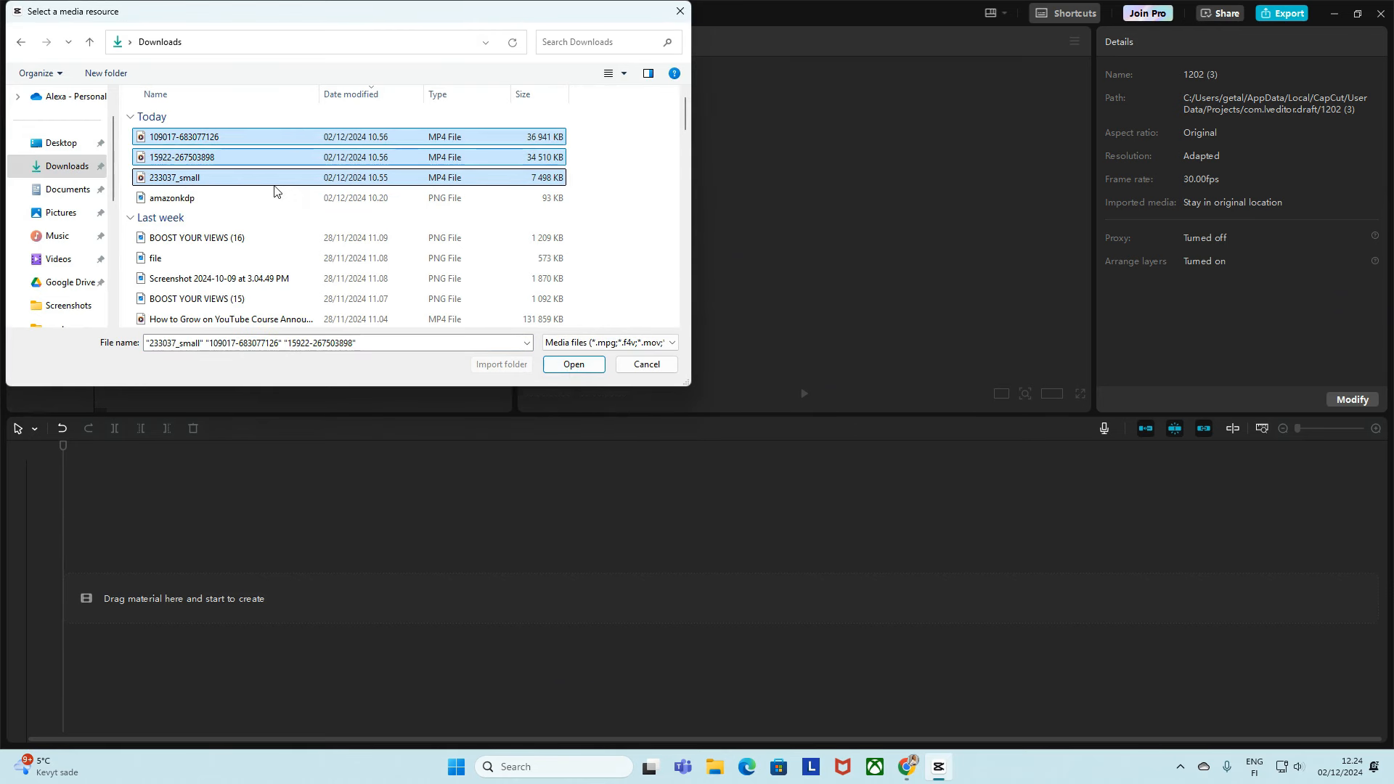
left_click(197, 179)
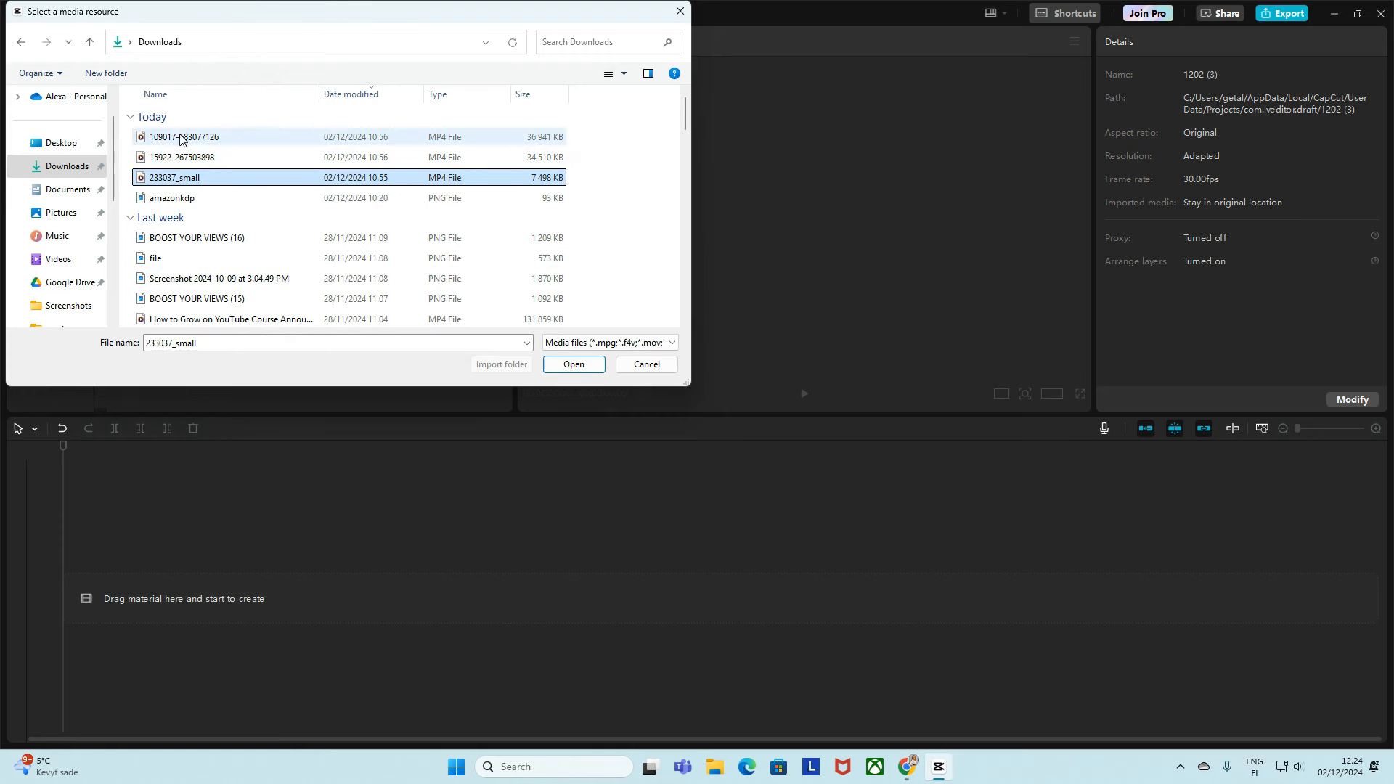
left_click(184, 136, "ctrl")
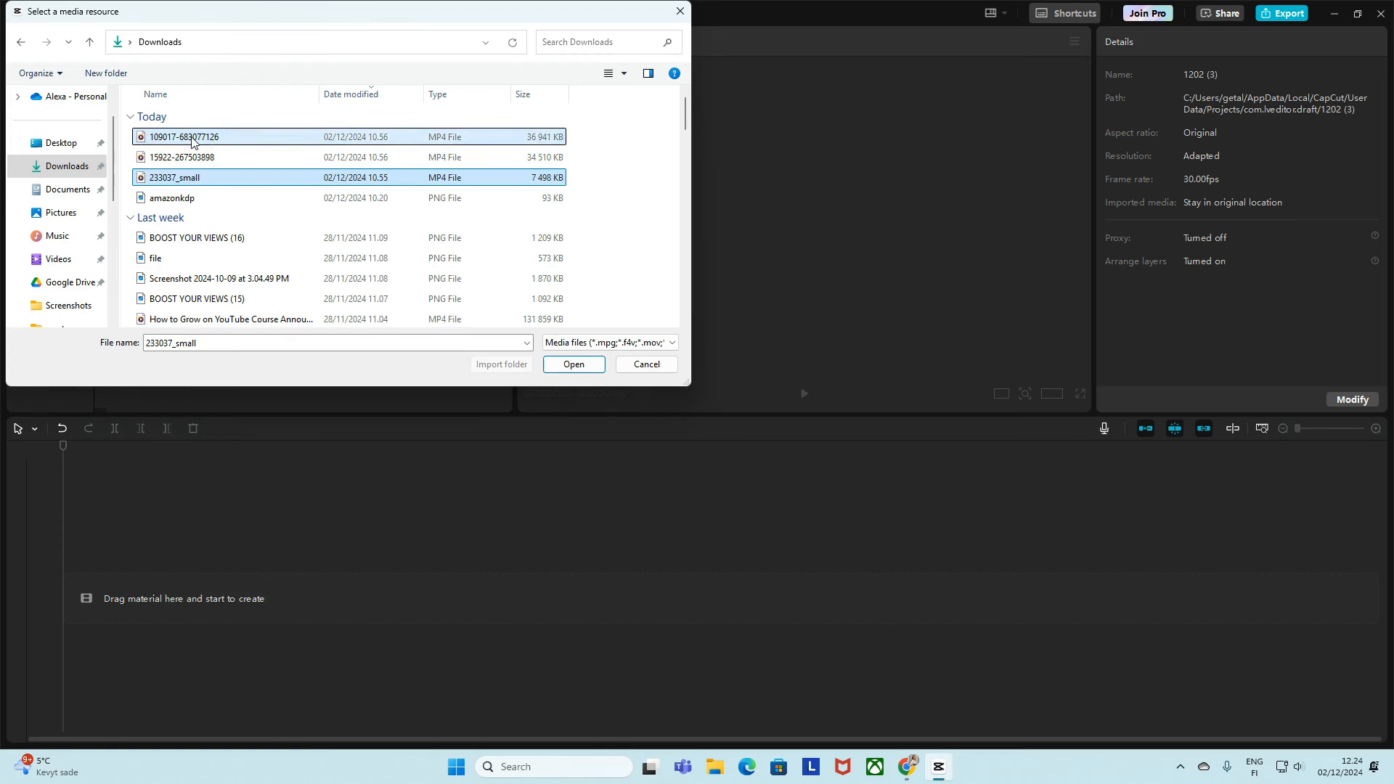
left_click(196, 238, "ctrl")
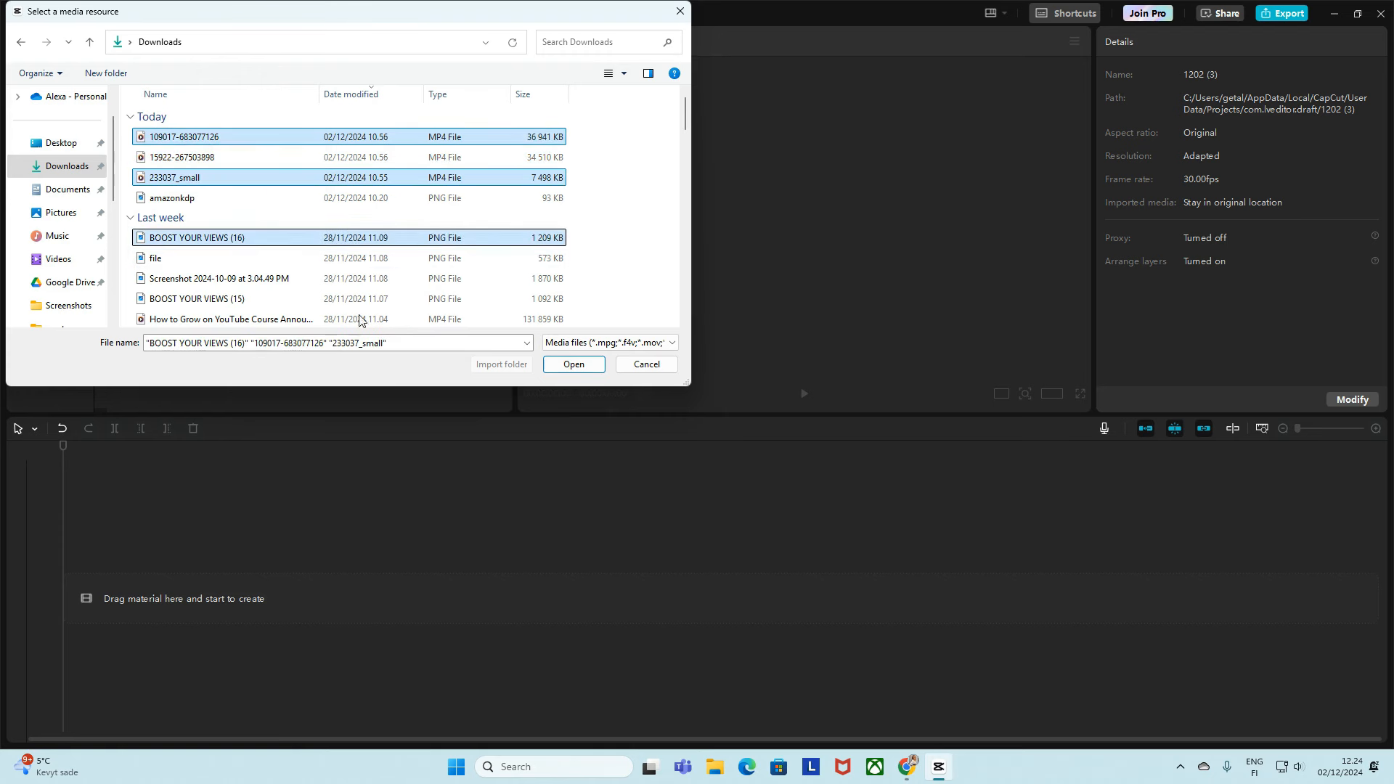
left_click(198, 184)
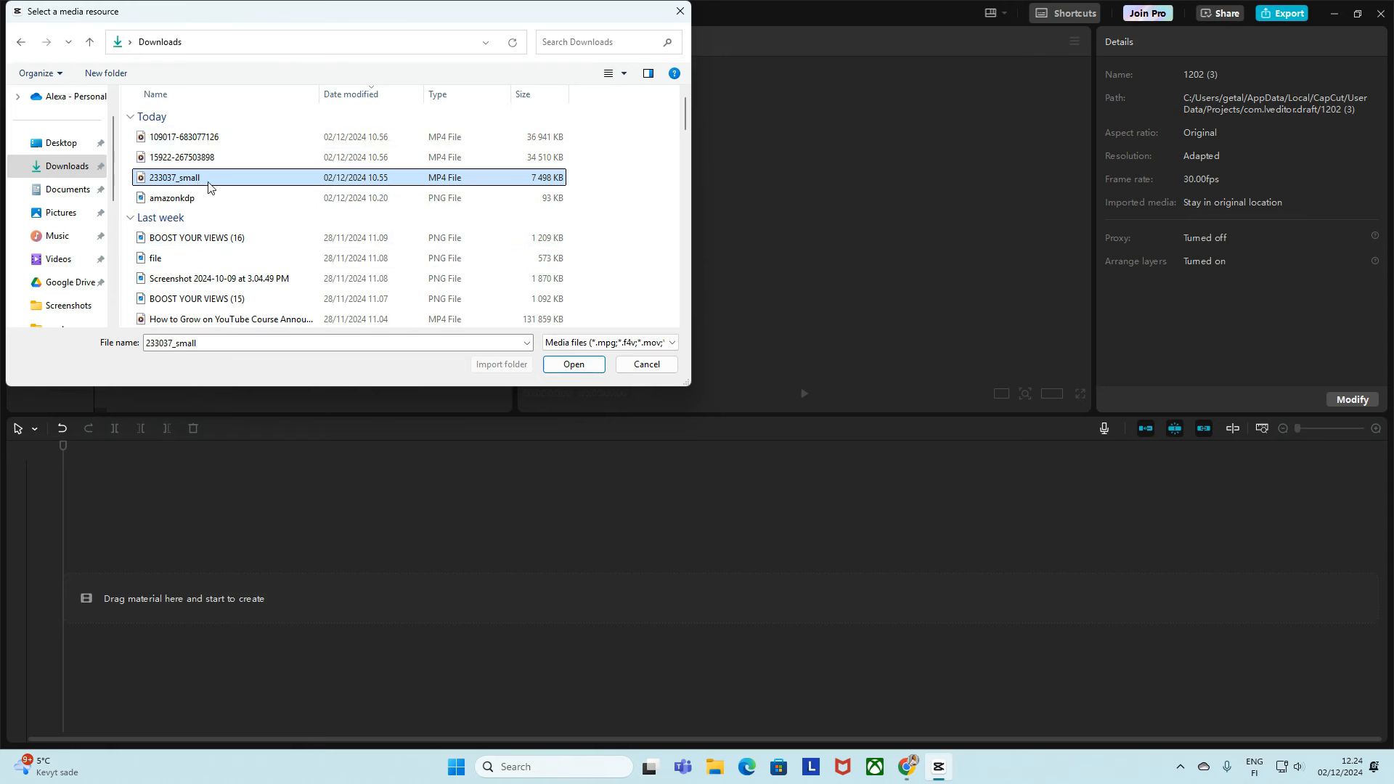
left_click(204, 139, "shift")
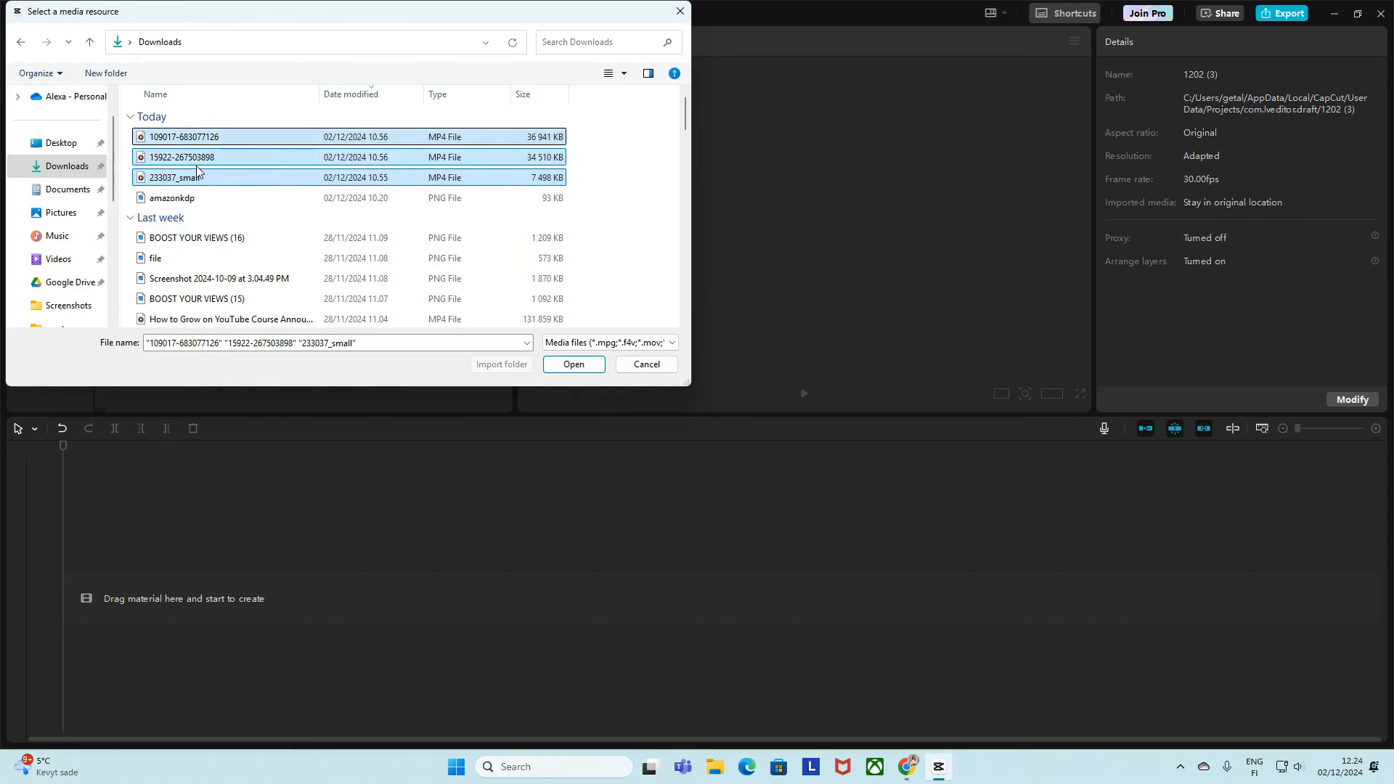
left_click(573, 364)
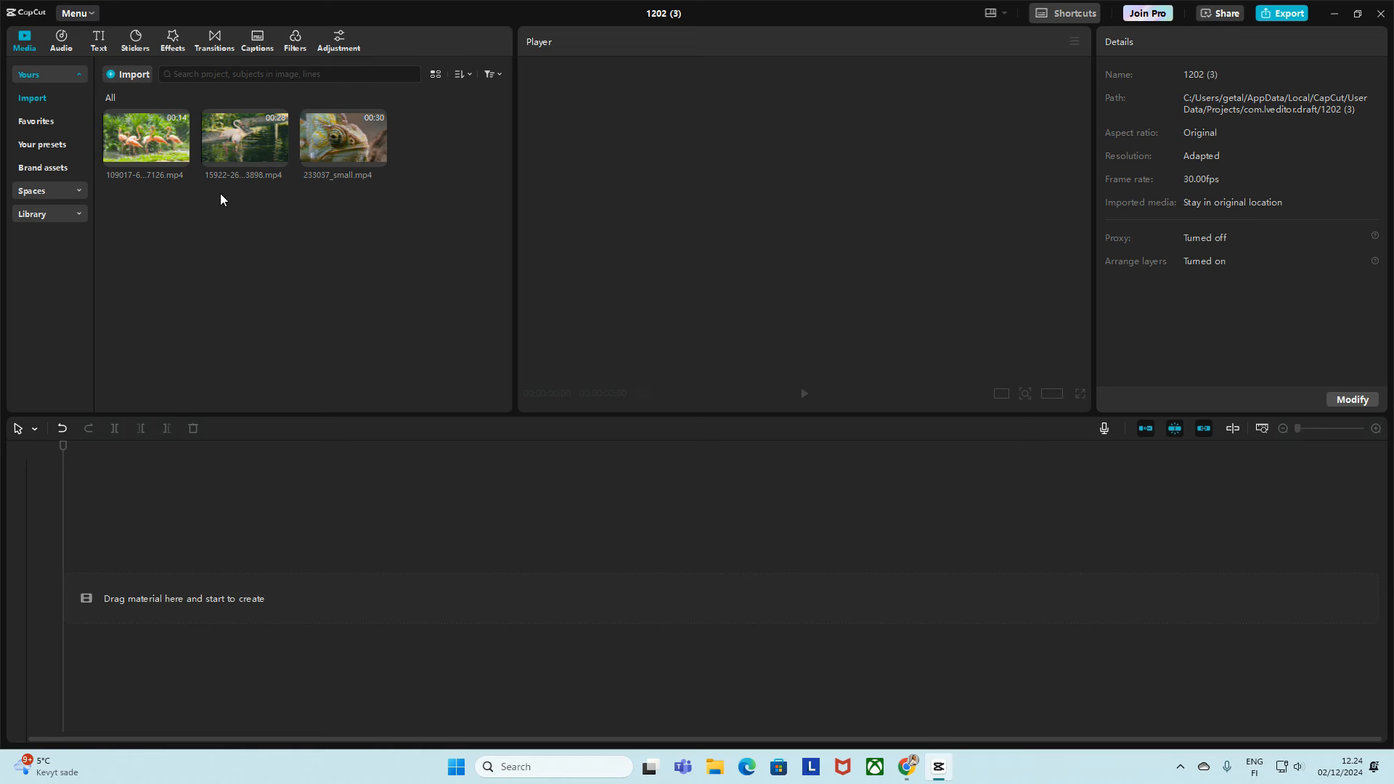
- Place 109017-683077126.mp4 at the start of the empty timeline and preview its first two seconds
left_click_drag(146, 136, 124, 565)
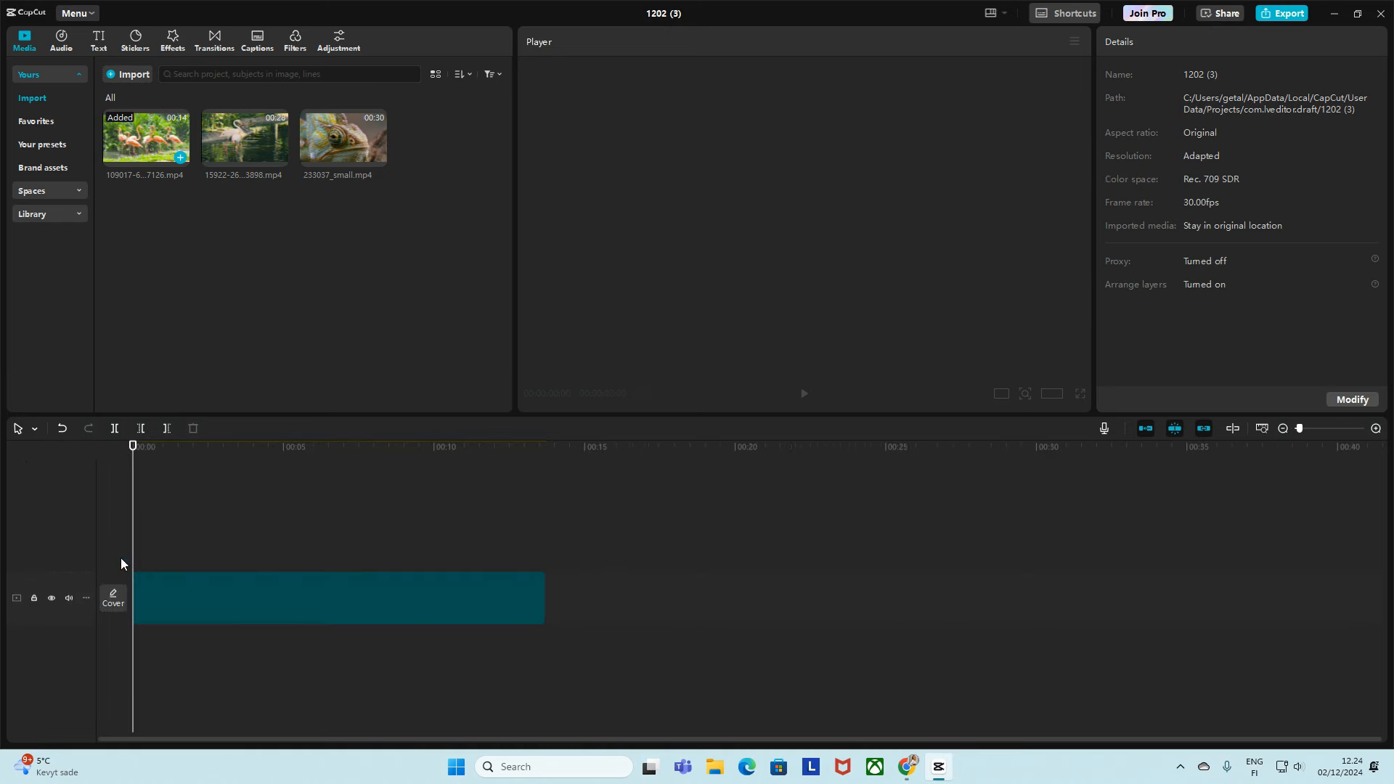
left_click(799, 266)
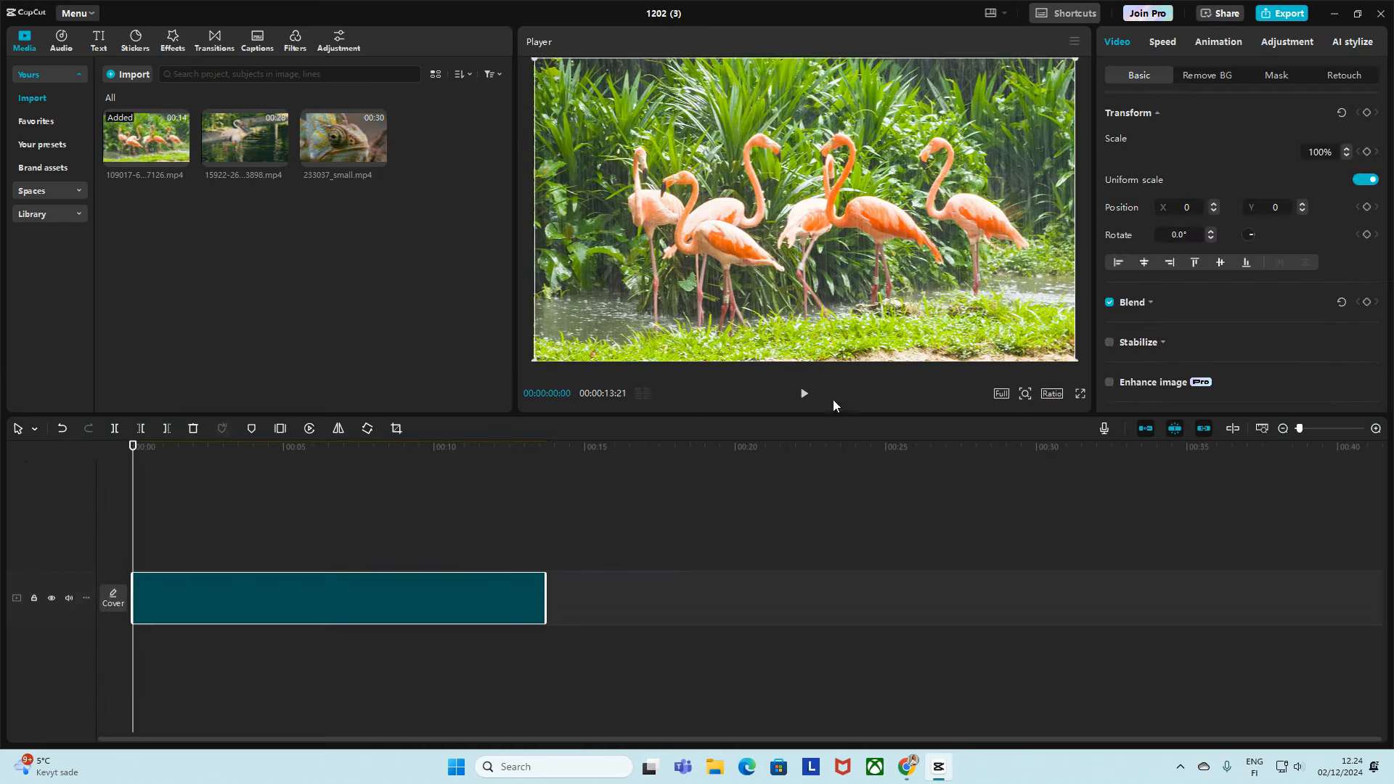
left_click(805, 396)
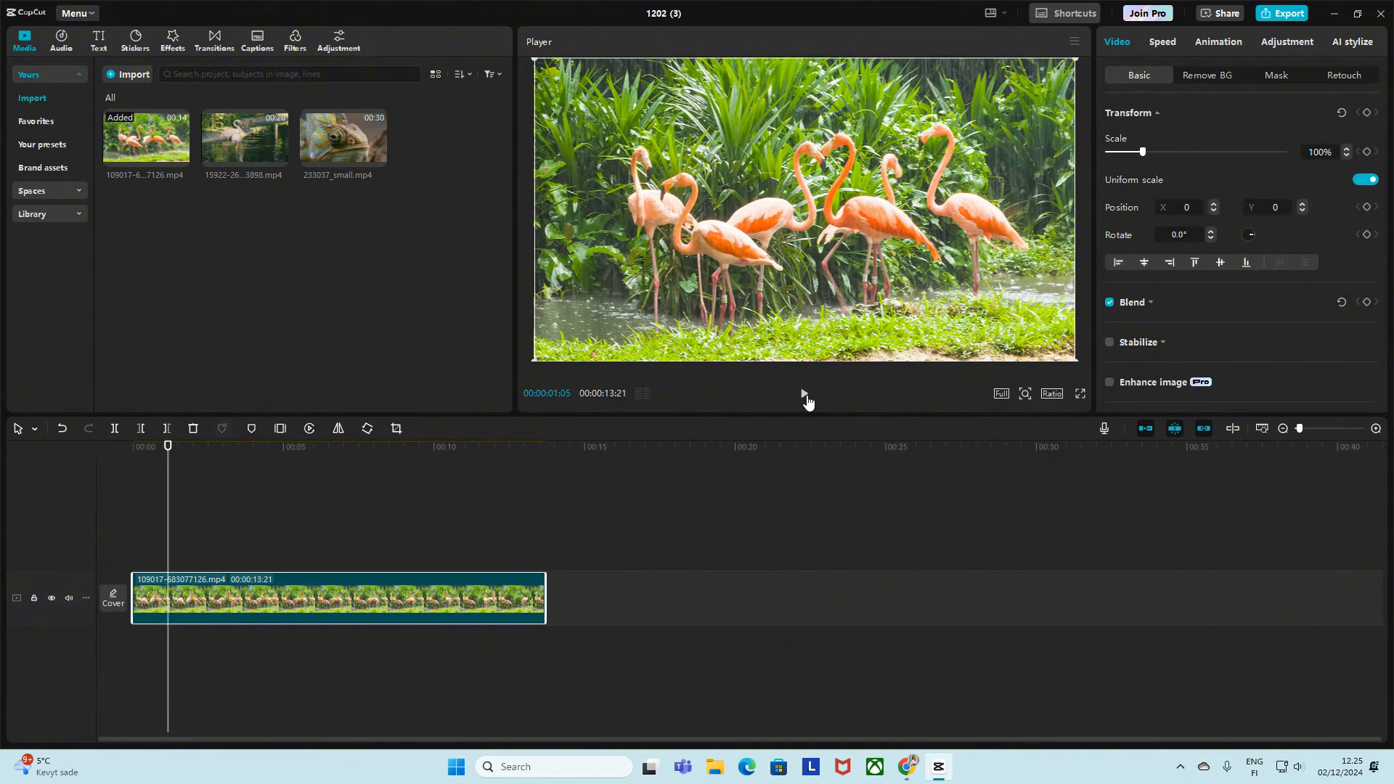
key("space")
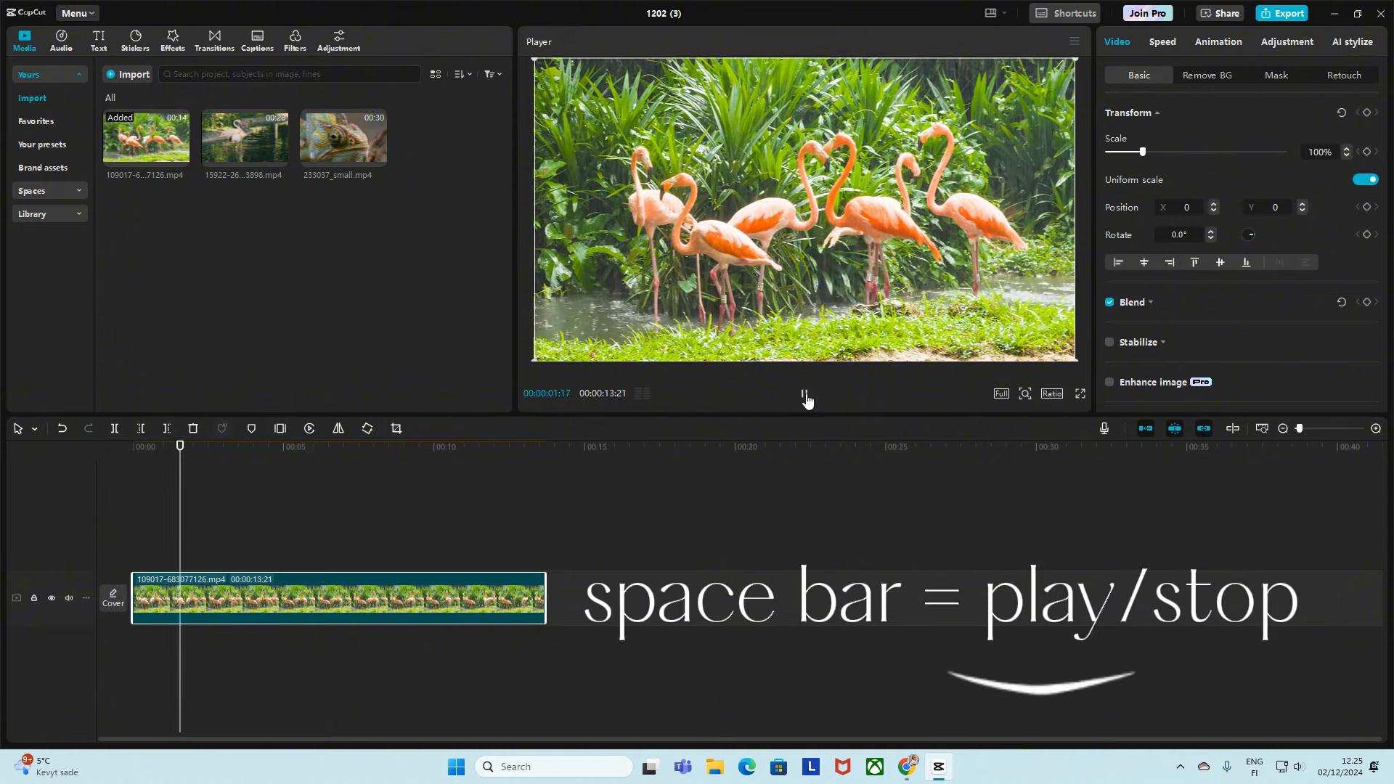
key("space")
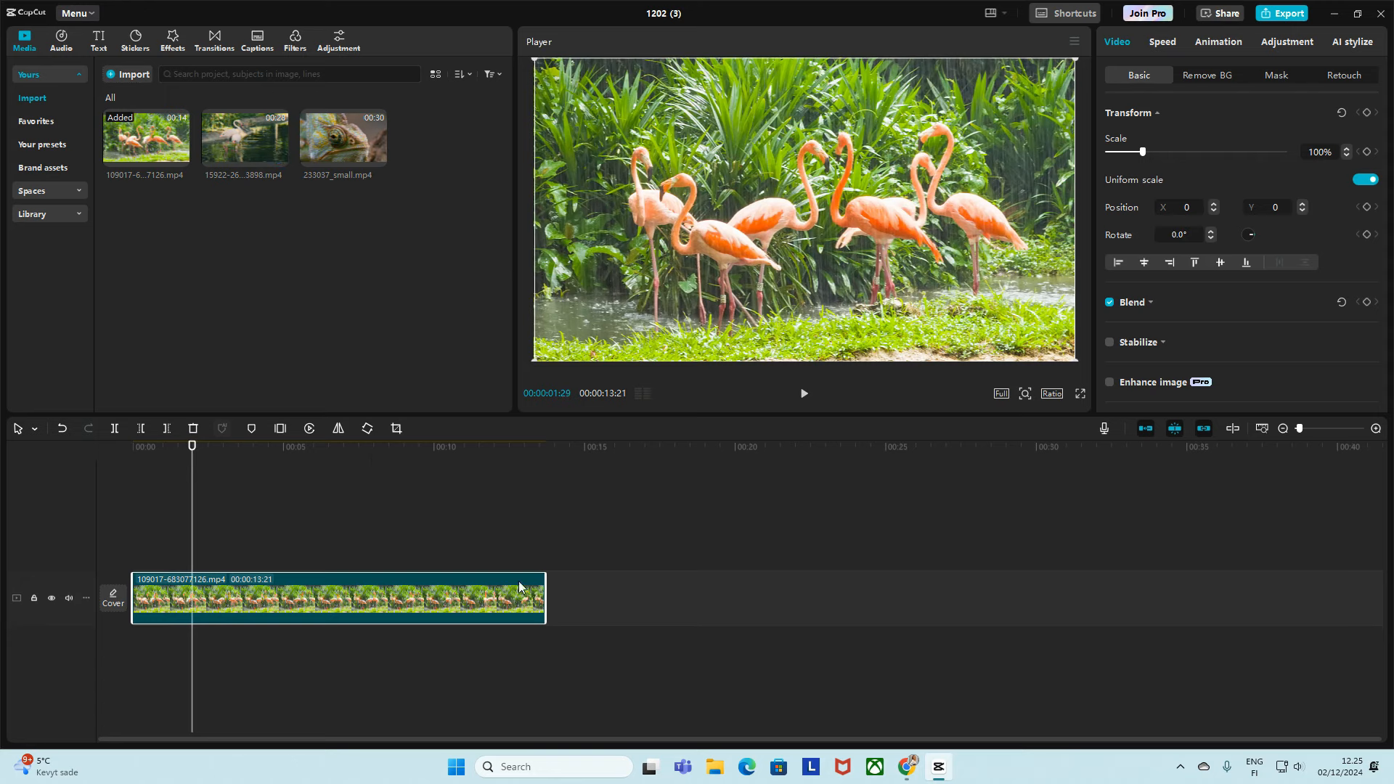
- Add 15922-267503898.mp4 after the first clip and insert 233037_small.mp4 between the two
left_click(237, 134)
left_click_drag(228, 125, 535, 574)
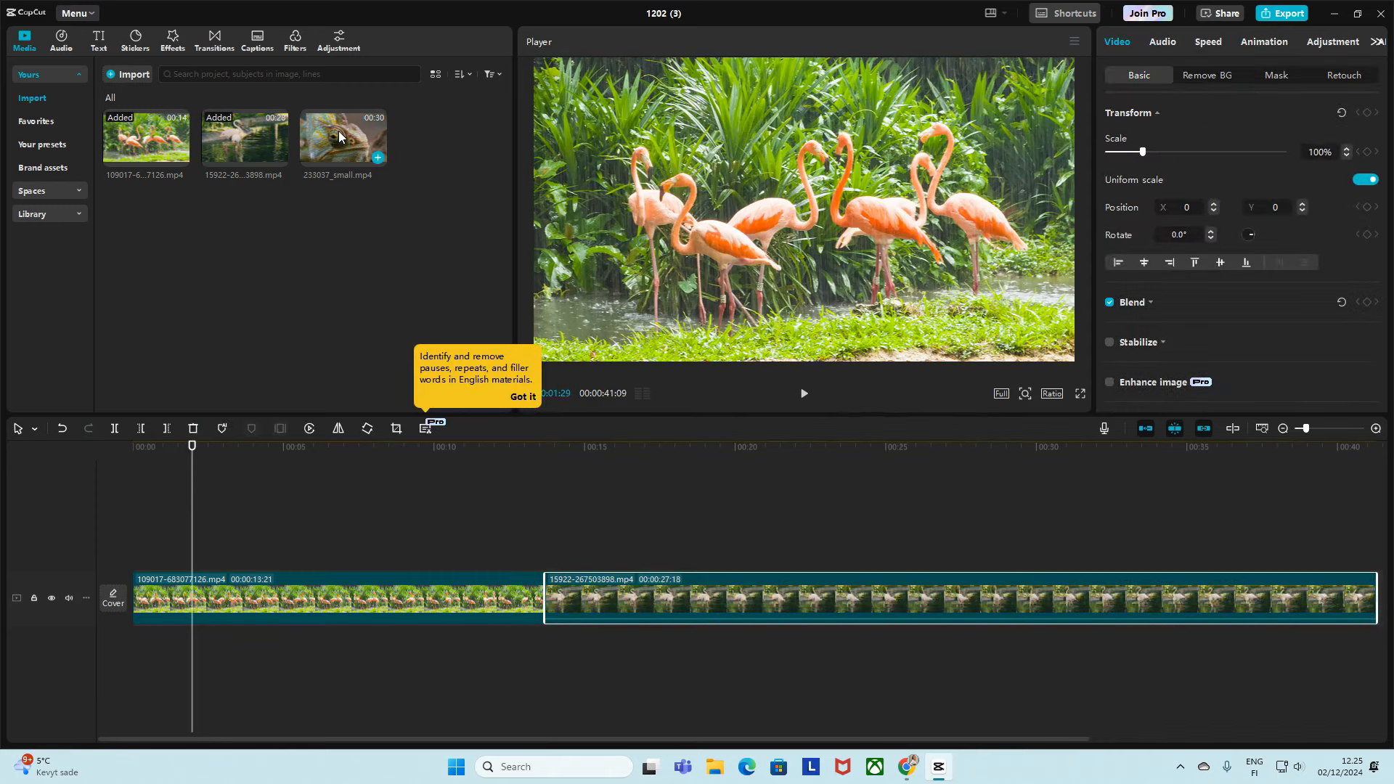
left_click_drag(341, 137, 546, 589)
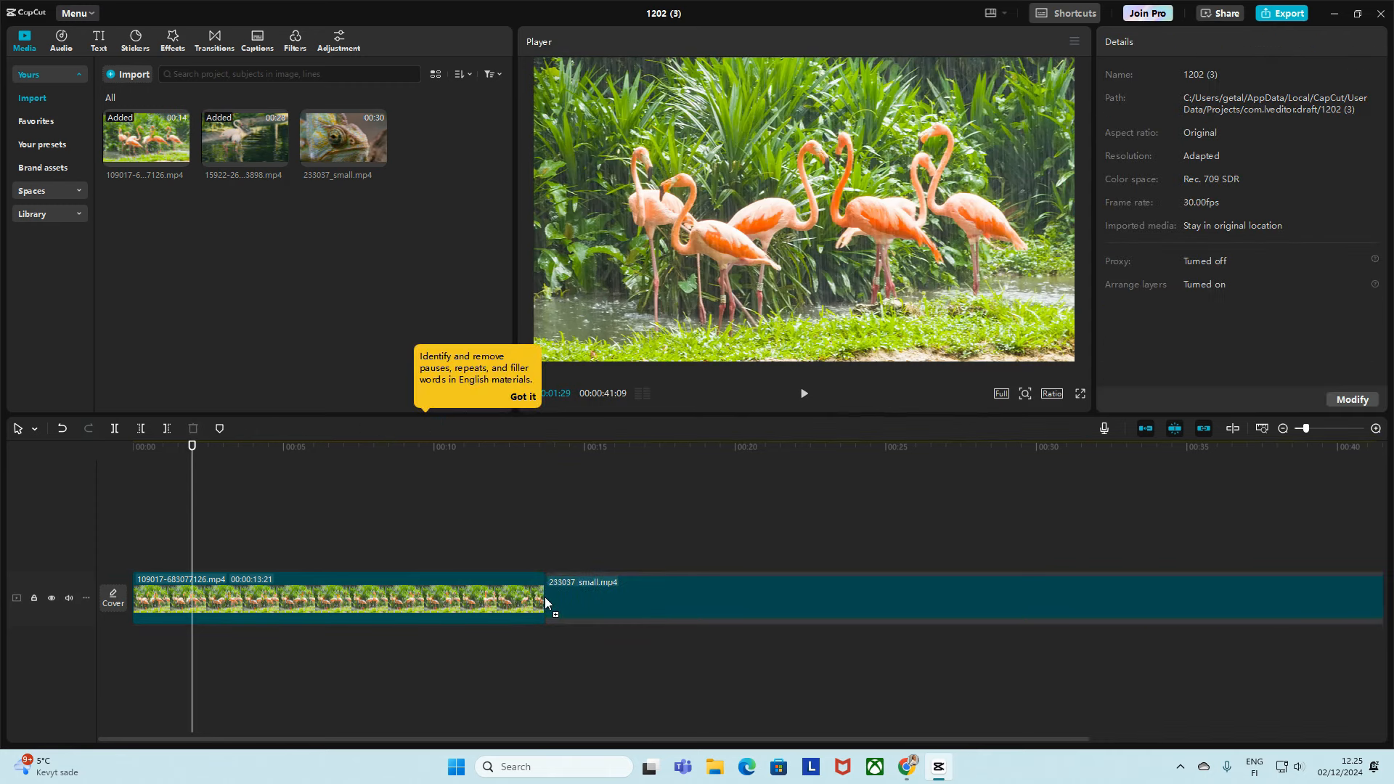
- Reorder the timeline clips to 15922-267503898.mp4, 233037_small.mp4 and 109017-683077126.mp4
left_click_drag(1311, 429, 1306, 430)
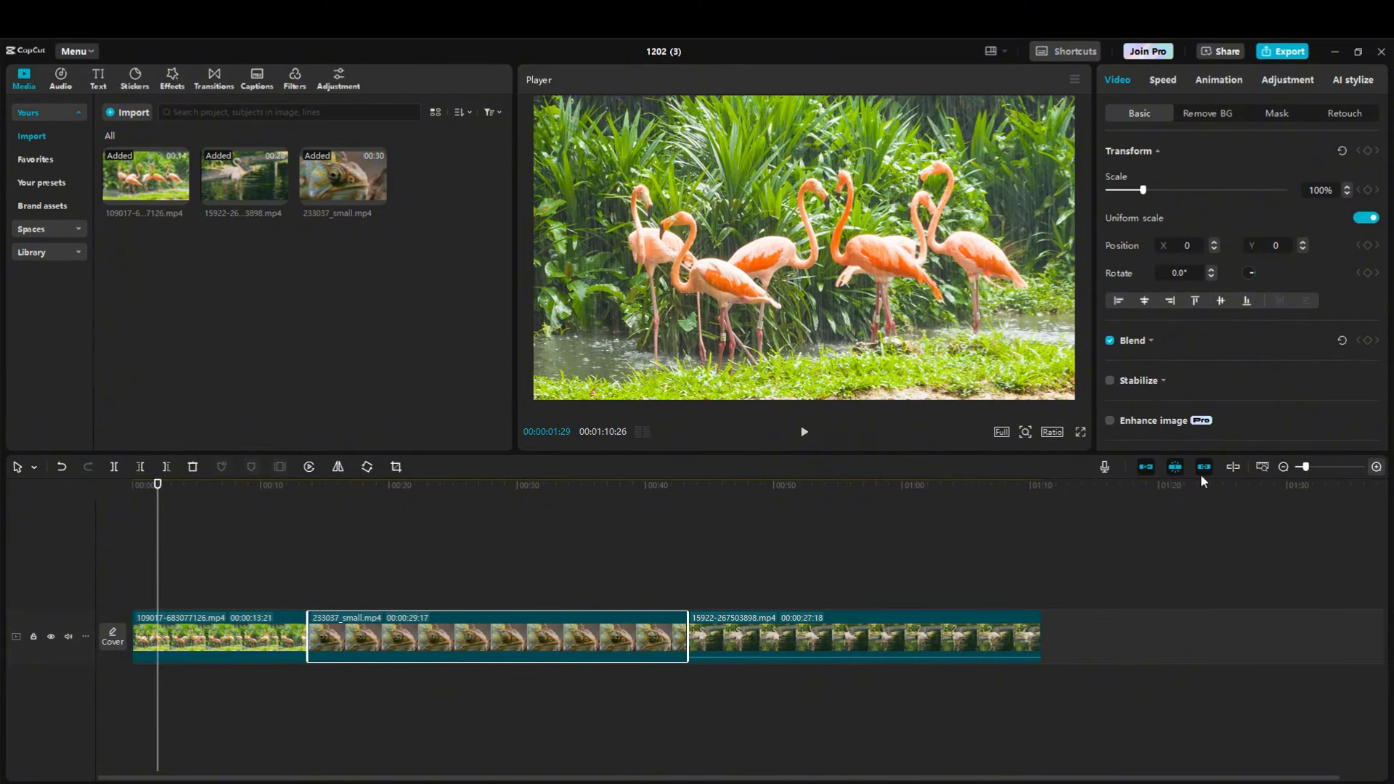
left_click_drag(1305, 467, 1339, 467)
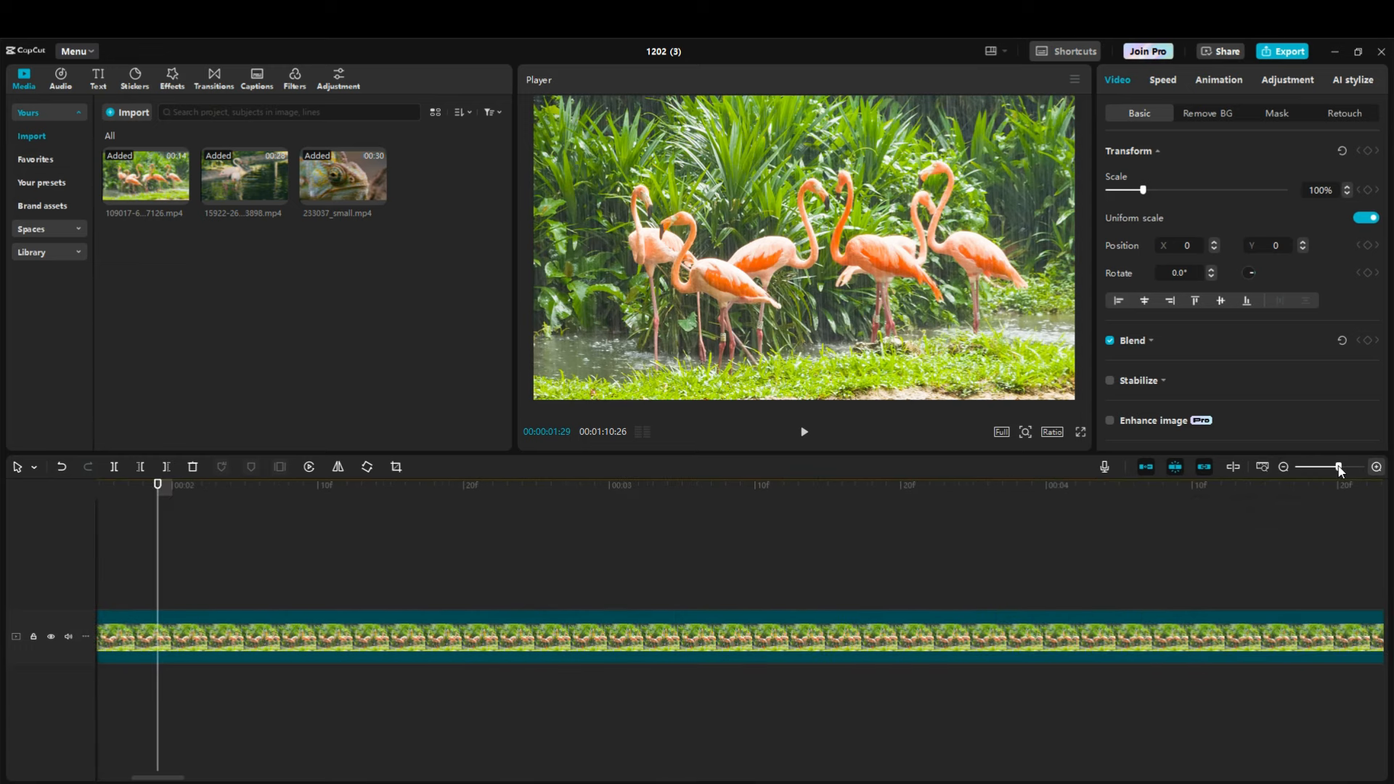
left_click(930, 628)
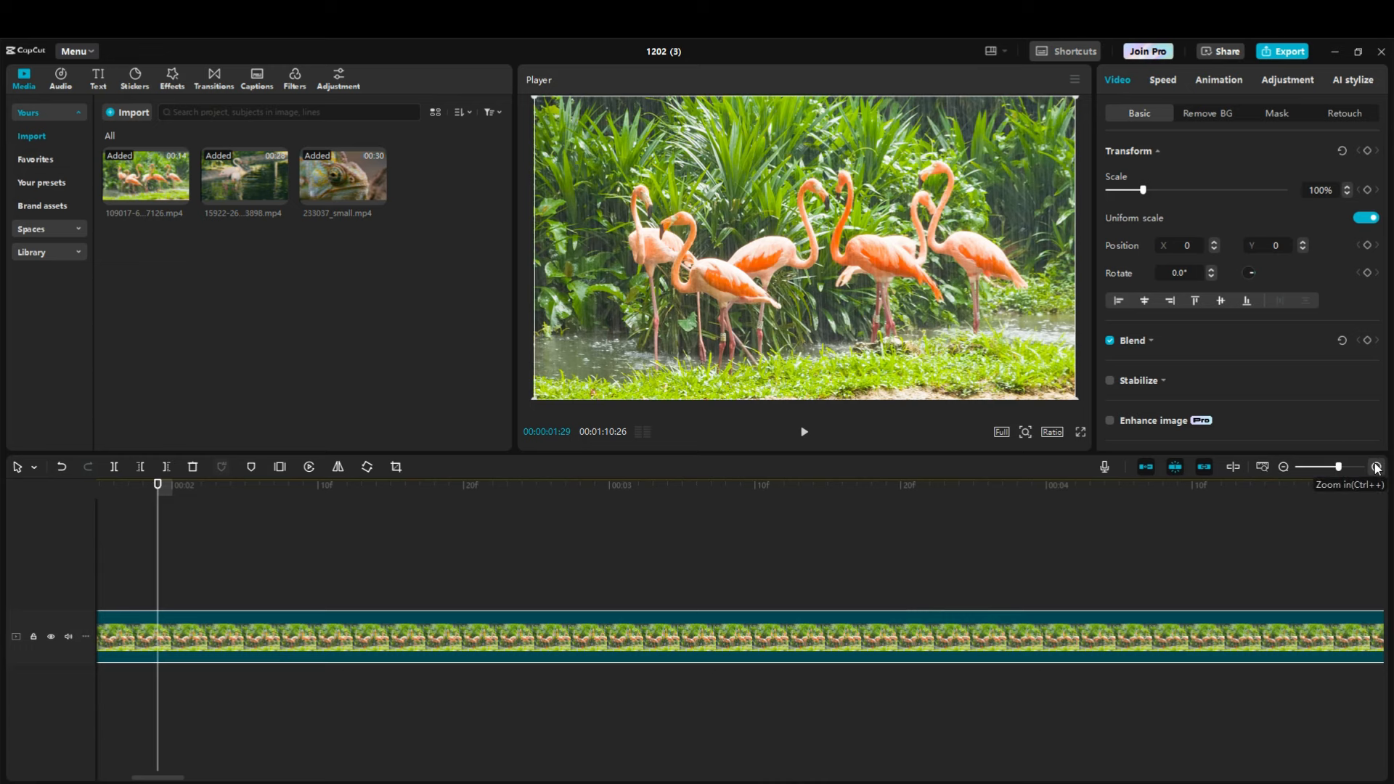
left_click_drag(1340, 469, 1307, 475)
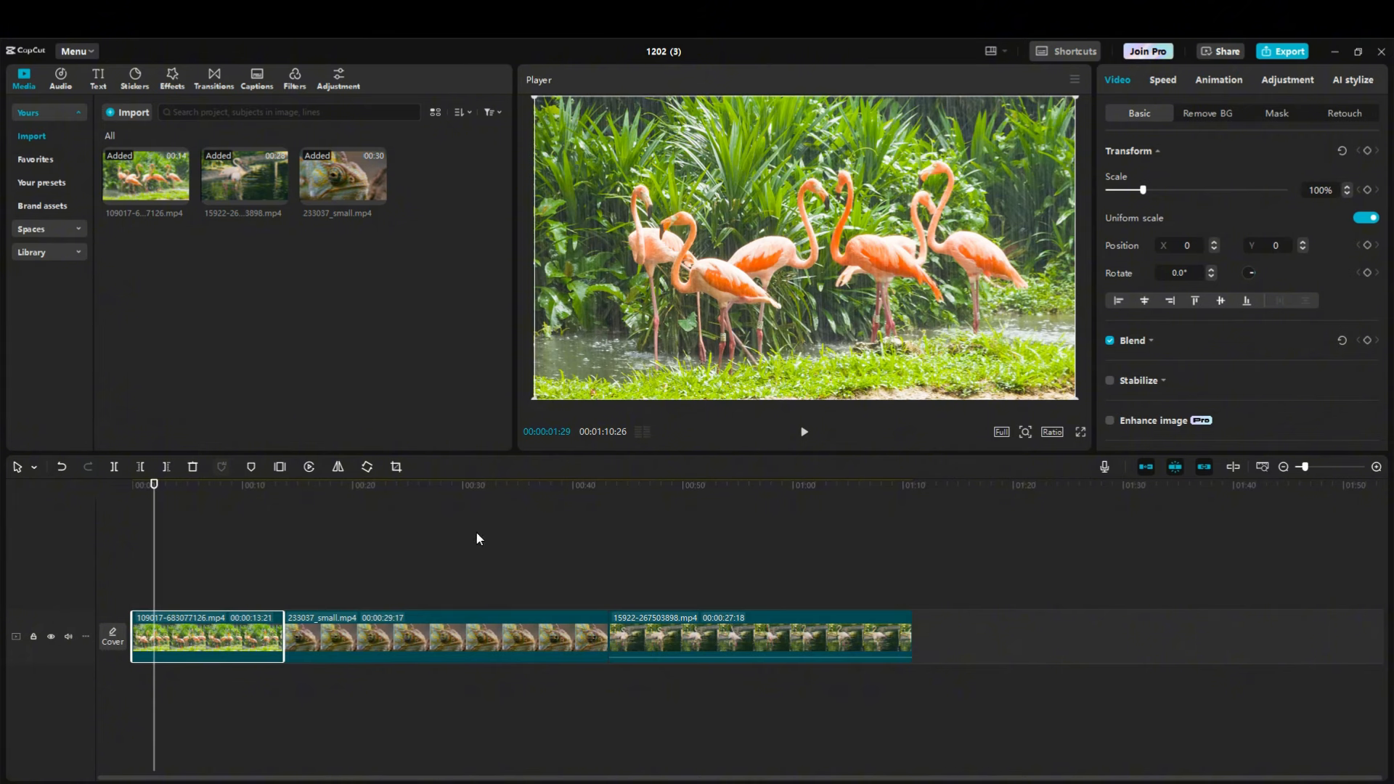
left_click(750, 636)
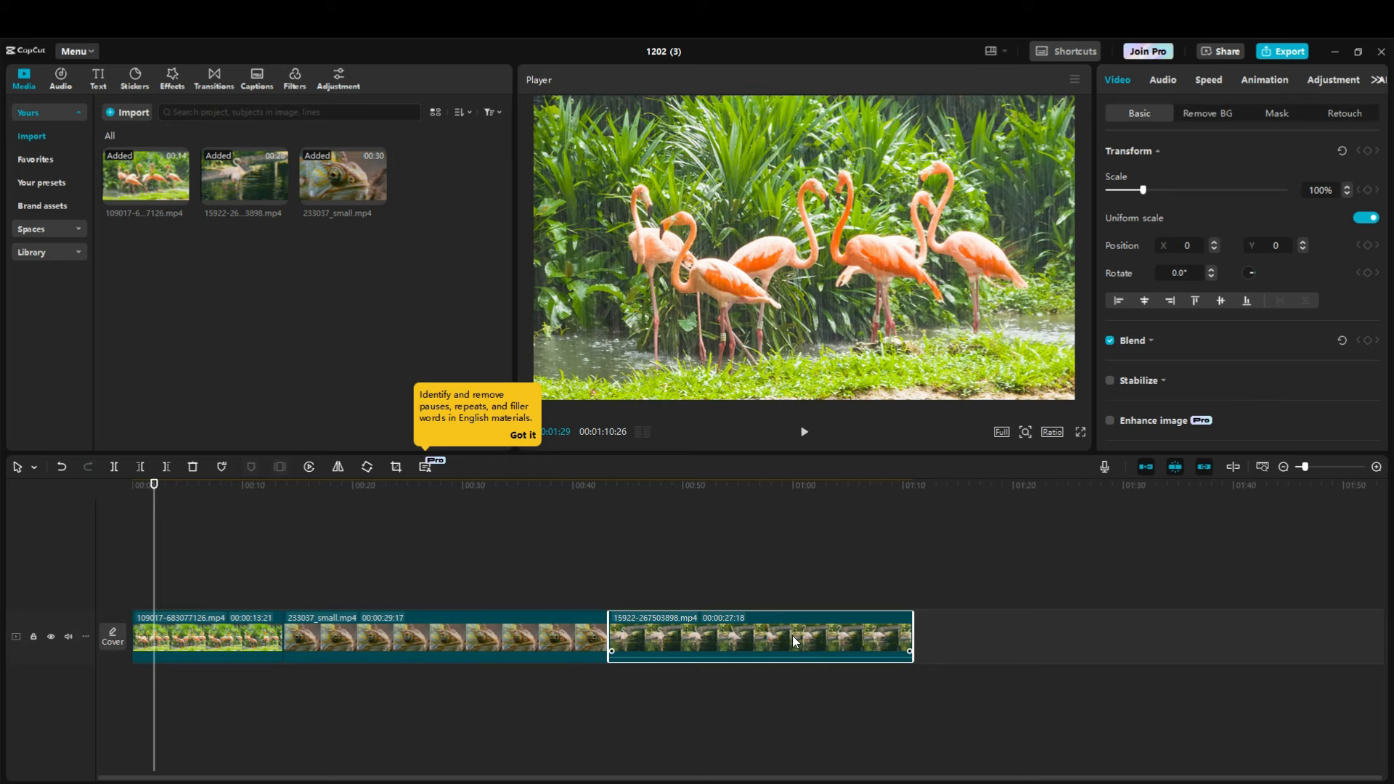
left_click_drag(792, 634, 376, 642)
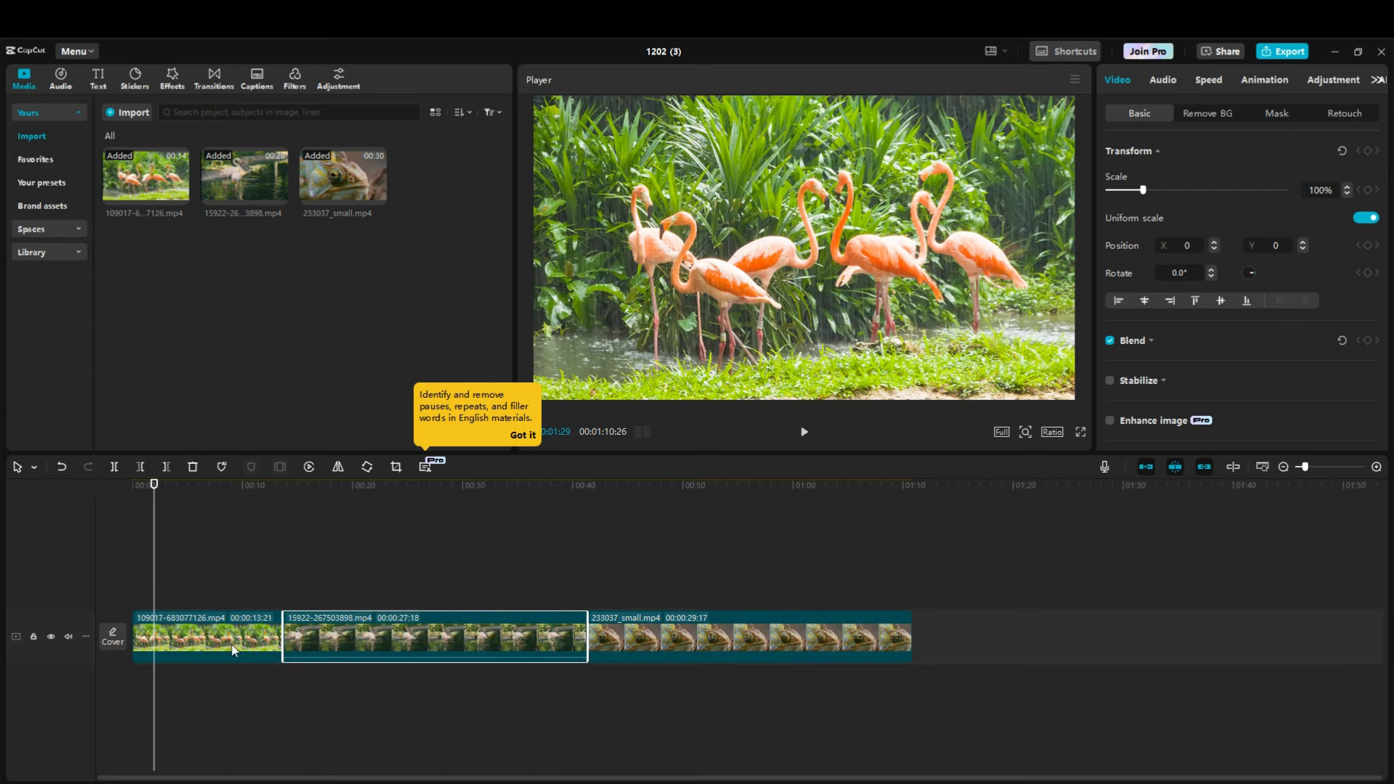
left_click_drag(232, 648, 863, 651)
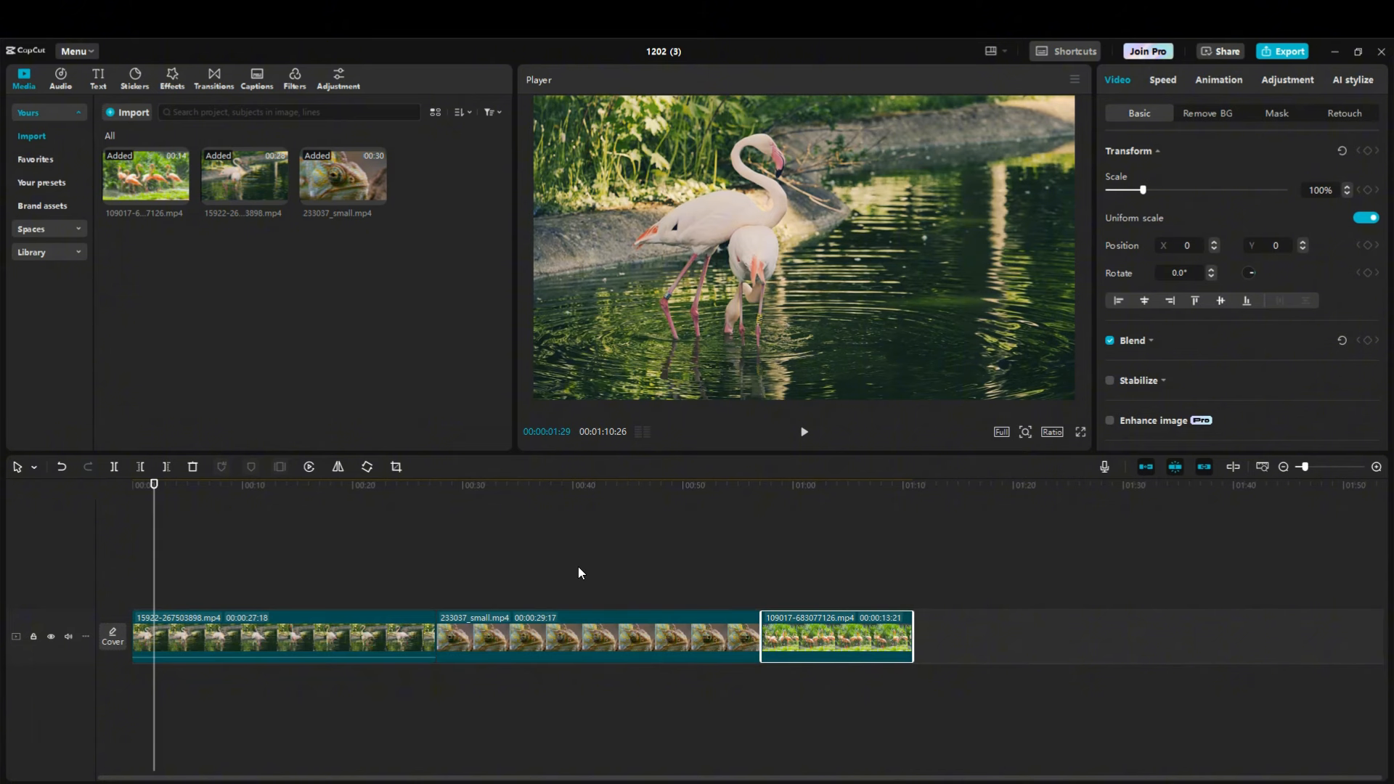
- Trim about 2 seconds off the end of the last clip and split 233037_small.mp4 at 00:00:51:06
mouse_move(912, 636)
left_mouse_down()
mouse_move(799, 641)
mouse_move(958, 634)
mouse_move(825, 634)
mouse_move(893, 635)
left_mouse_up()
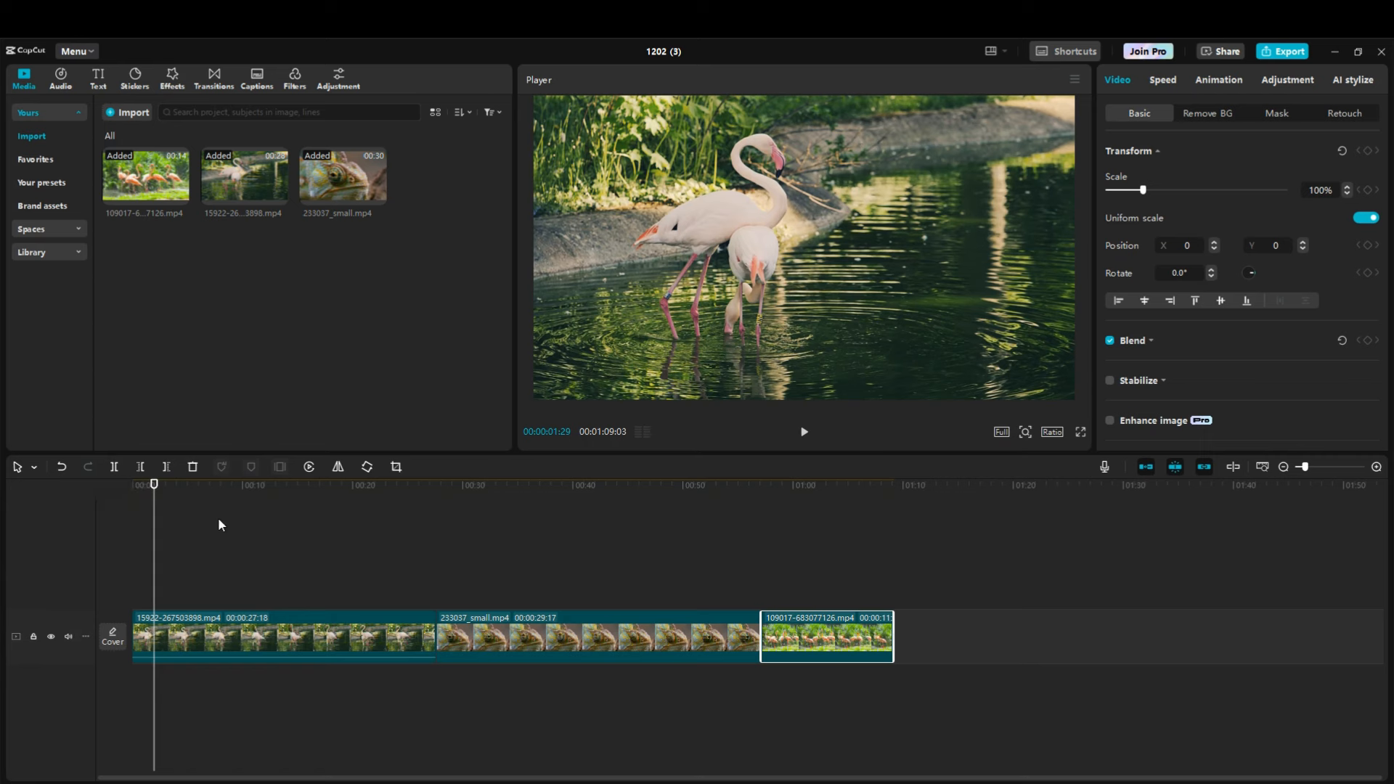
left_click_drag(154, 503, 696, 536)
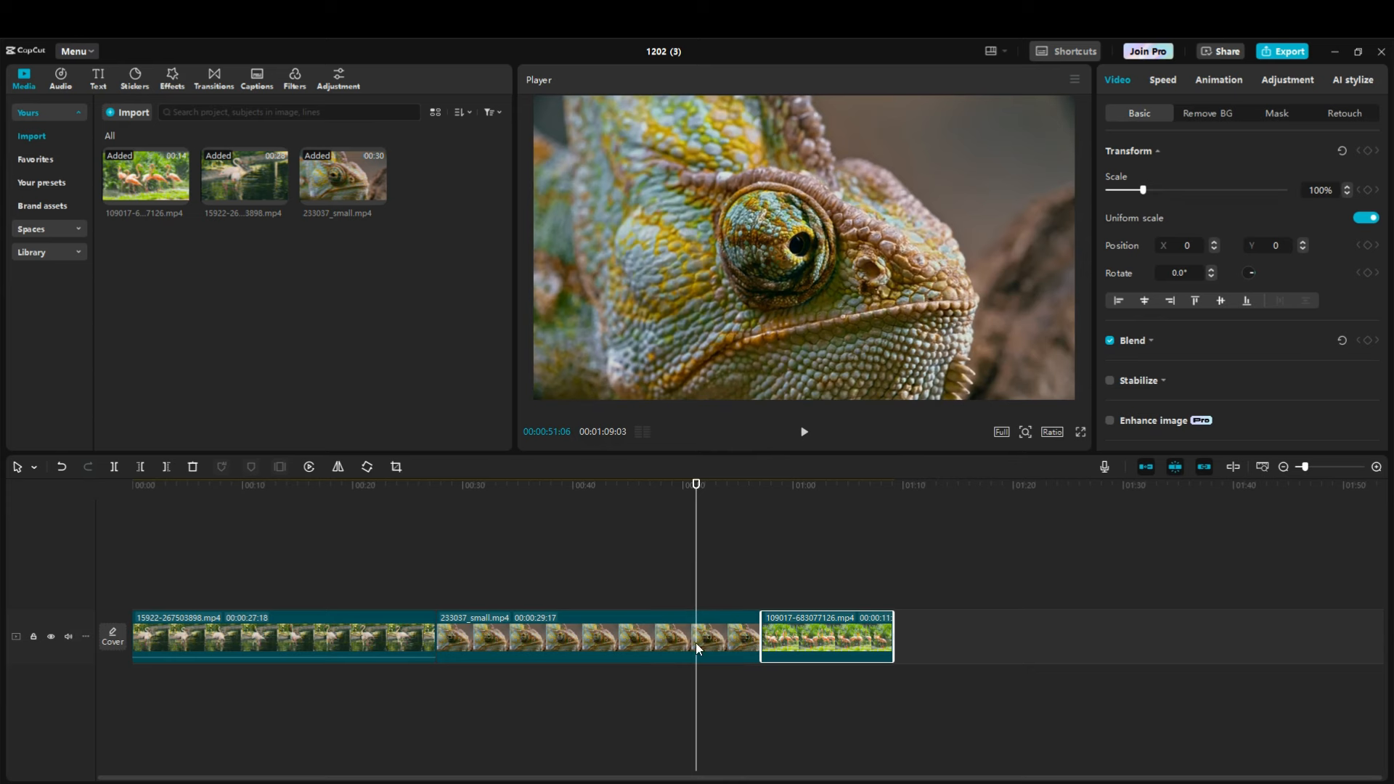
left_click(114, 468)
left_click(719, 642)
left_click(650, 642)
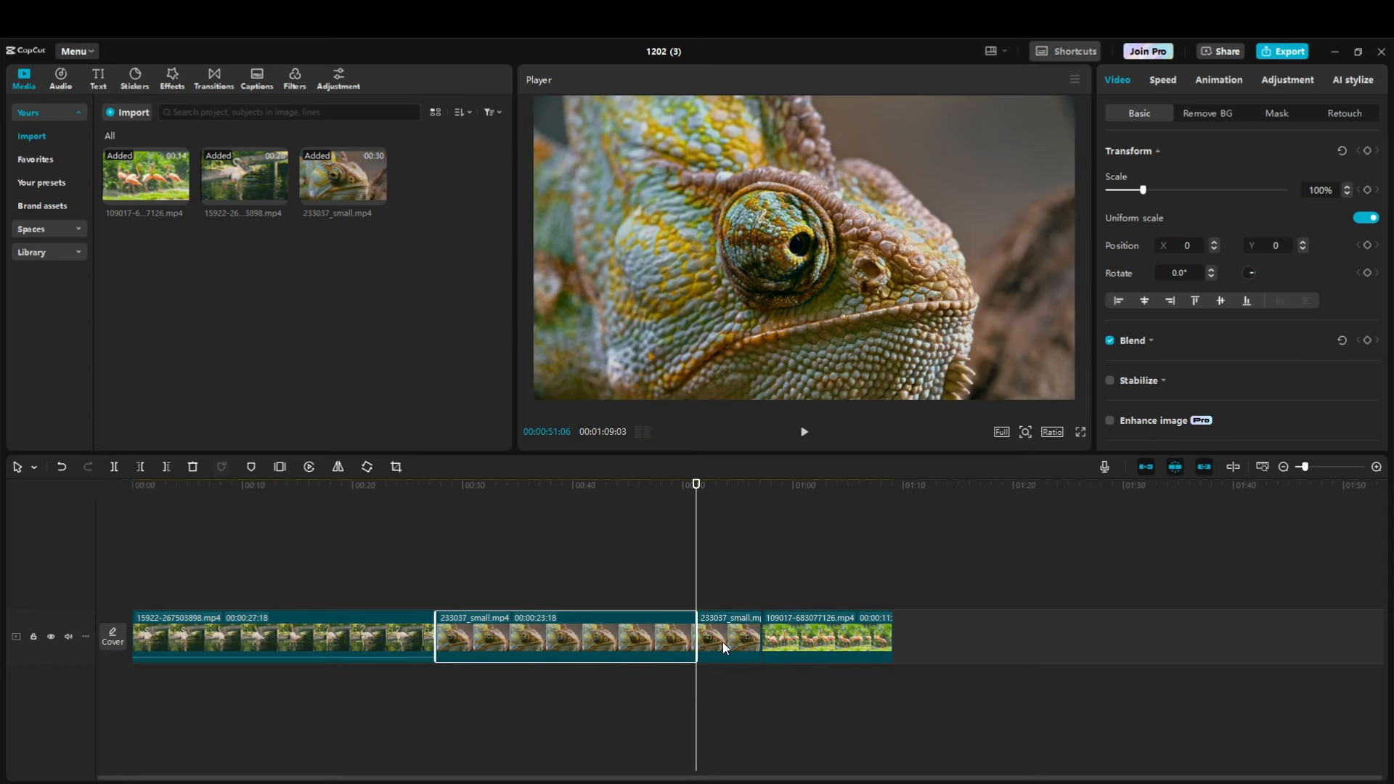
left_click(726, 642)
left_click(662, 642)
- Delete the short piece of 233037_small.mp4 that follows the split
left_click(726, 639)
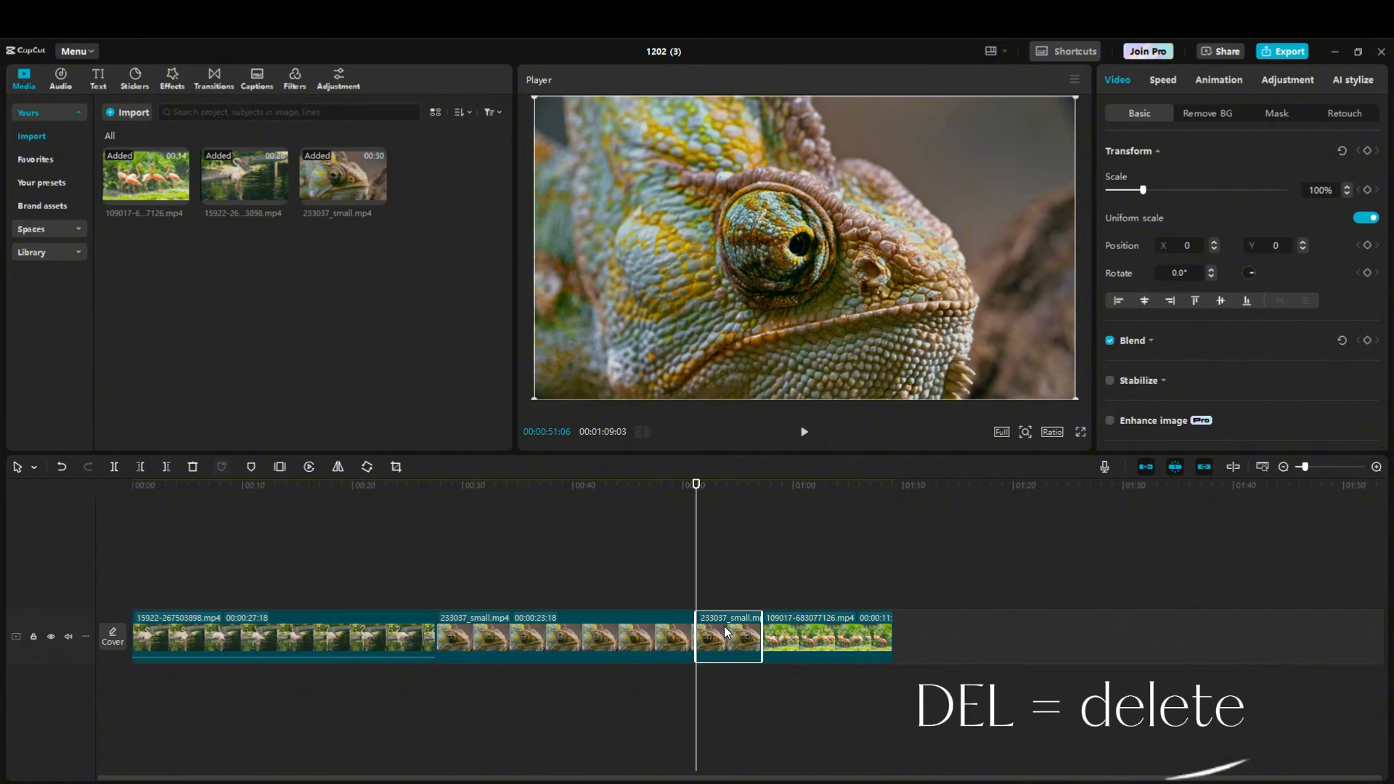
key("Delete")
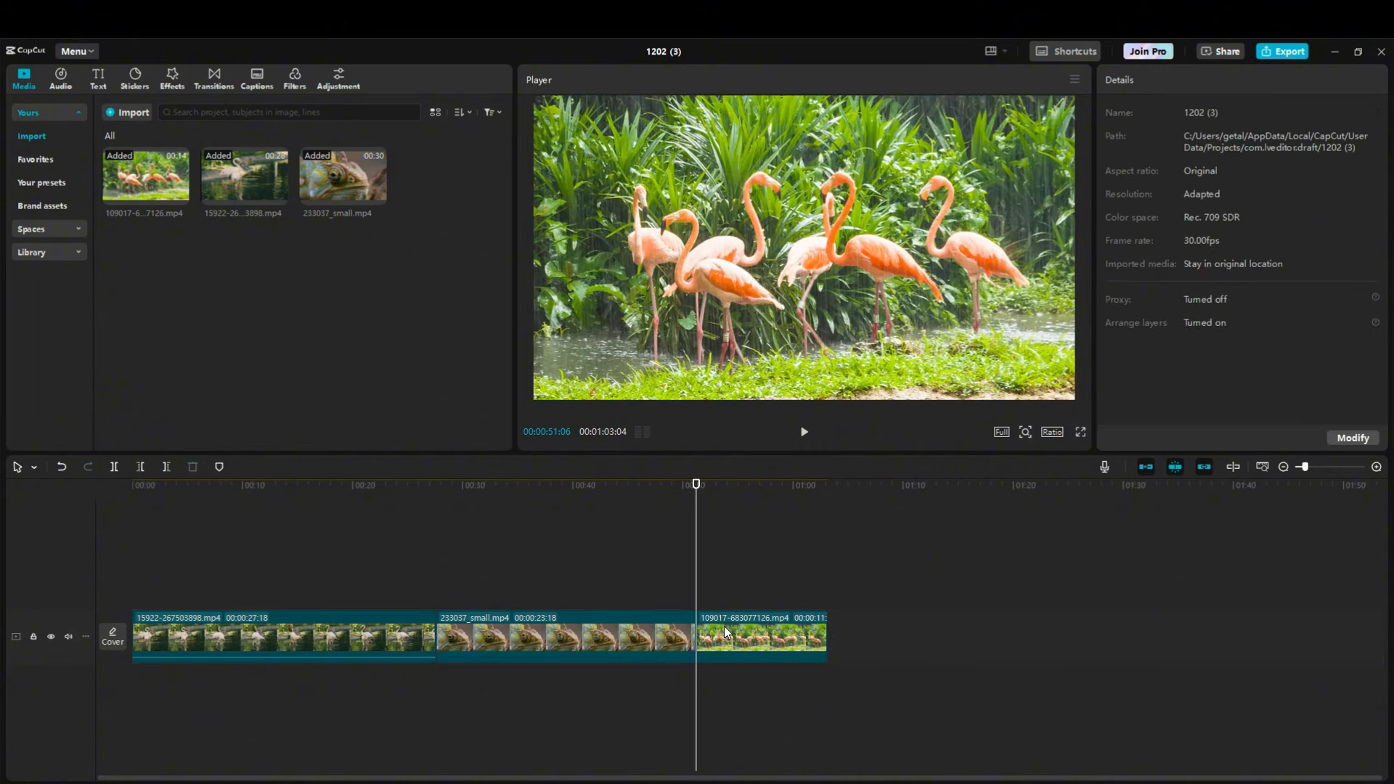
key("ctrl+z")
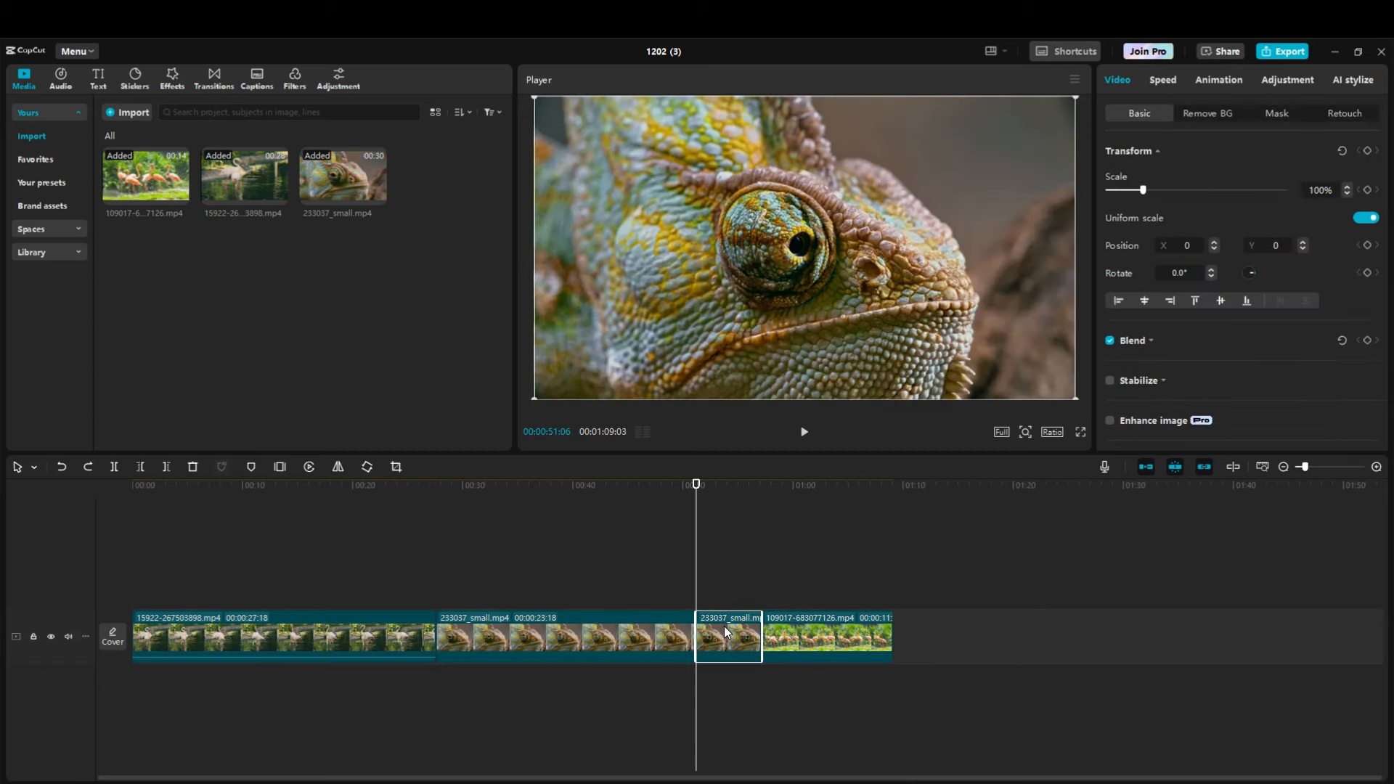
left_click(192, 468)
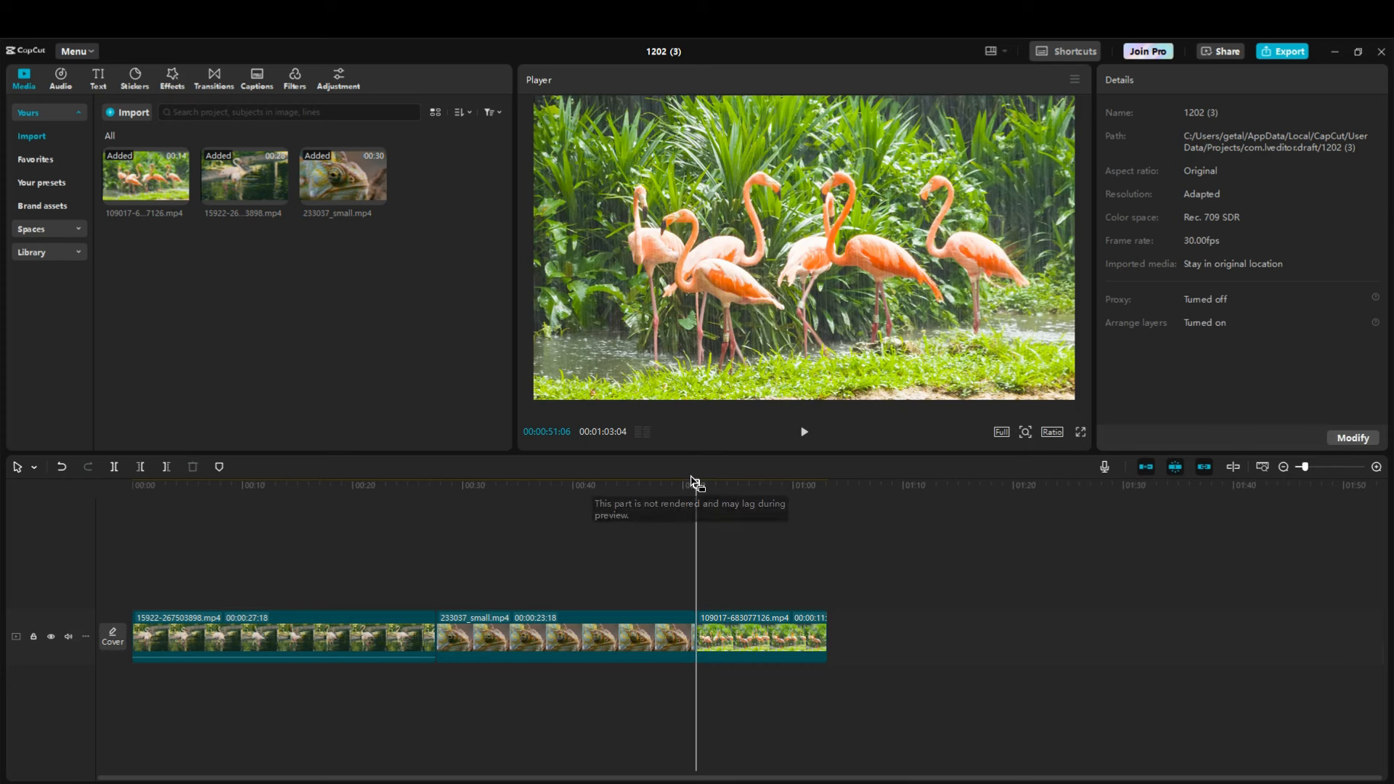
- Trim off the end of 233037_small.mp4 after 00:00:40:26, closing the gap before the last clip
left_click_drag(688, 485, 583, 485)
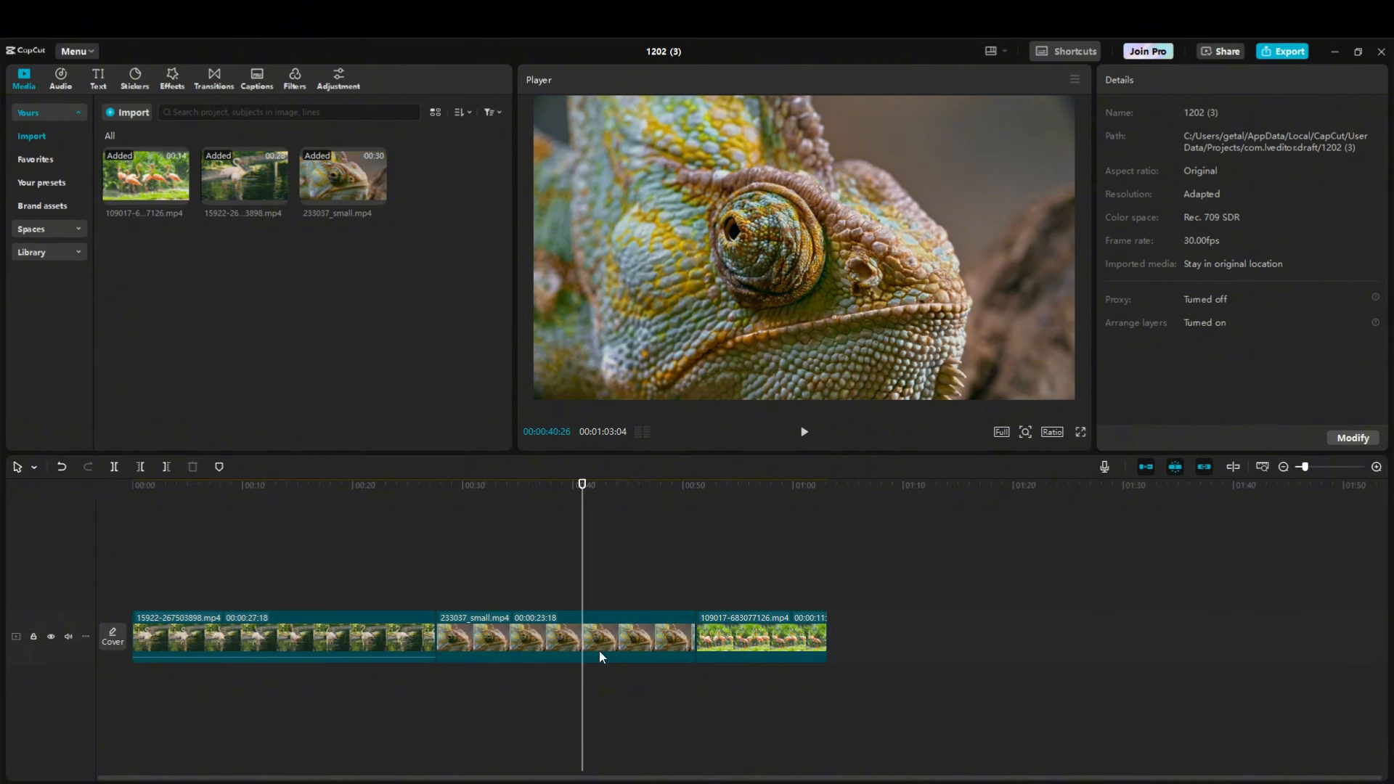
left_click(167, 467)
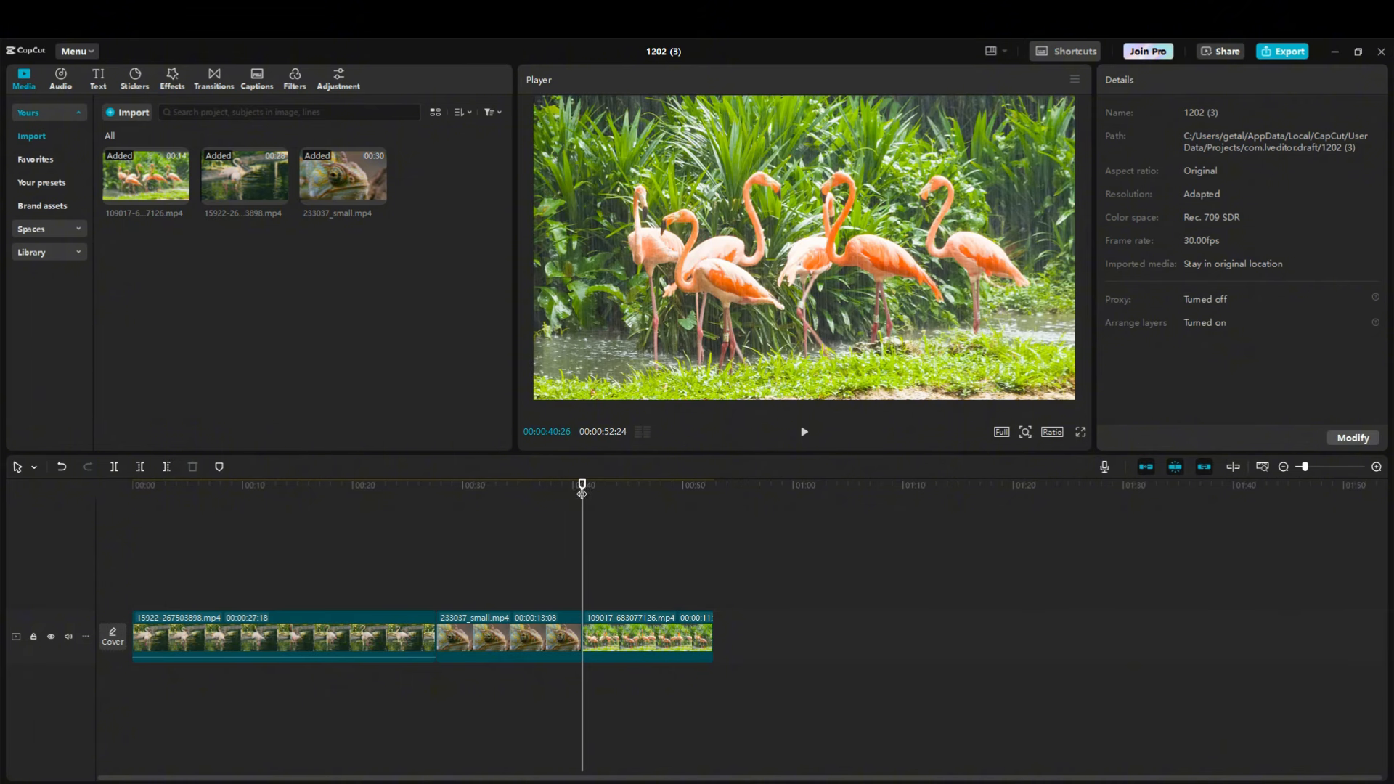
- Try splitting 233037_small.mp4 at 00:00:32:12 and trimming its second piece, and undo these edits
left_click_drag(581, 493, 489, 494)
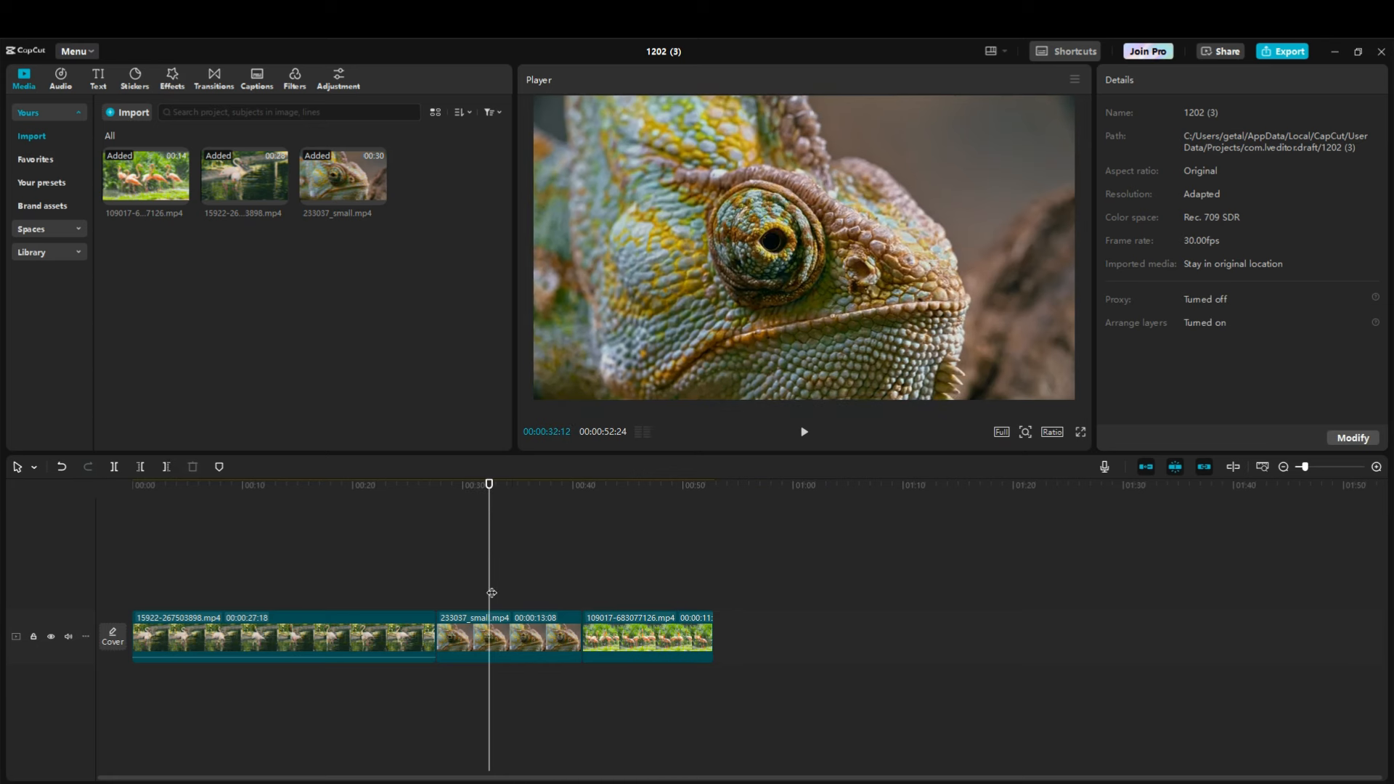
left_click(116, 468)
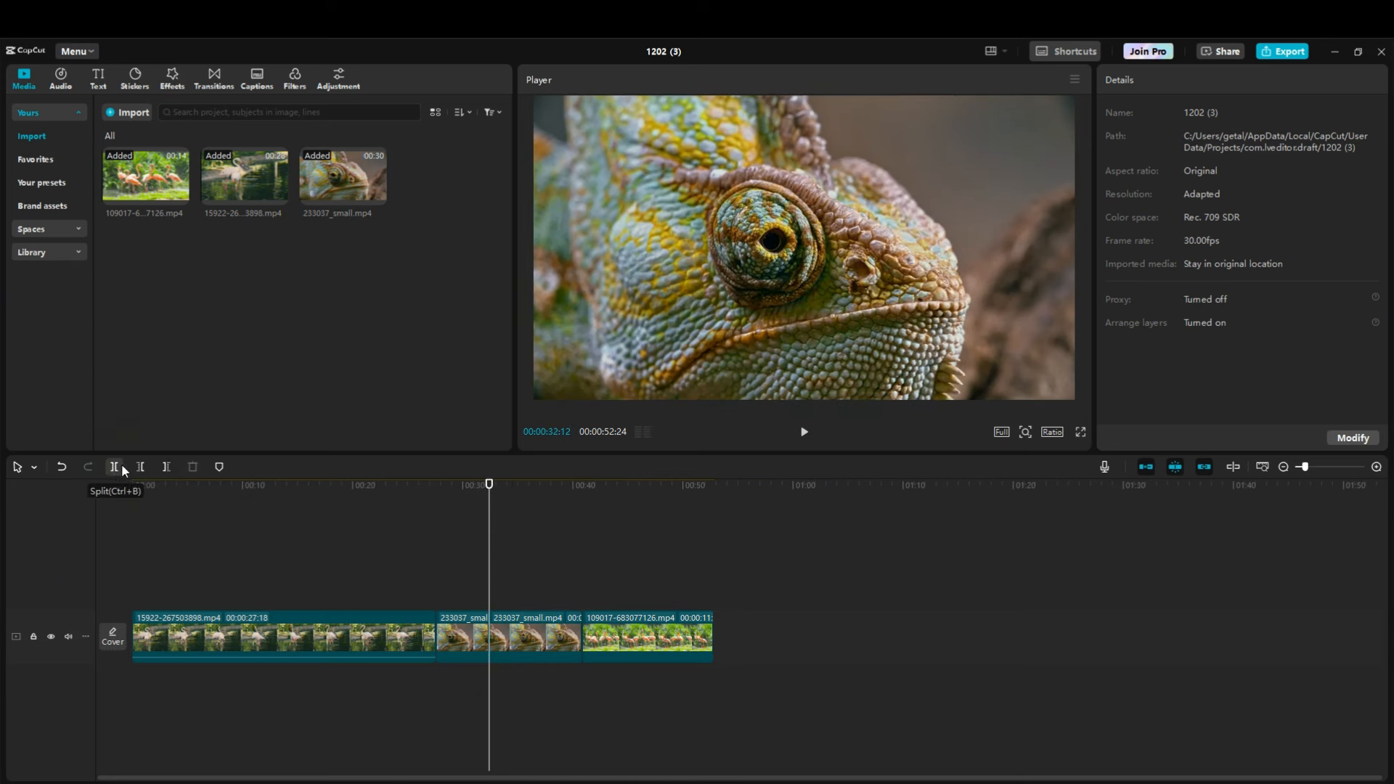
left_click(456, 632)
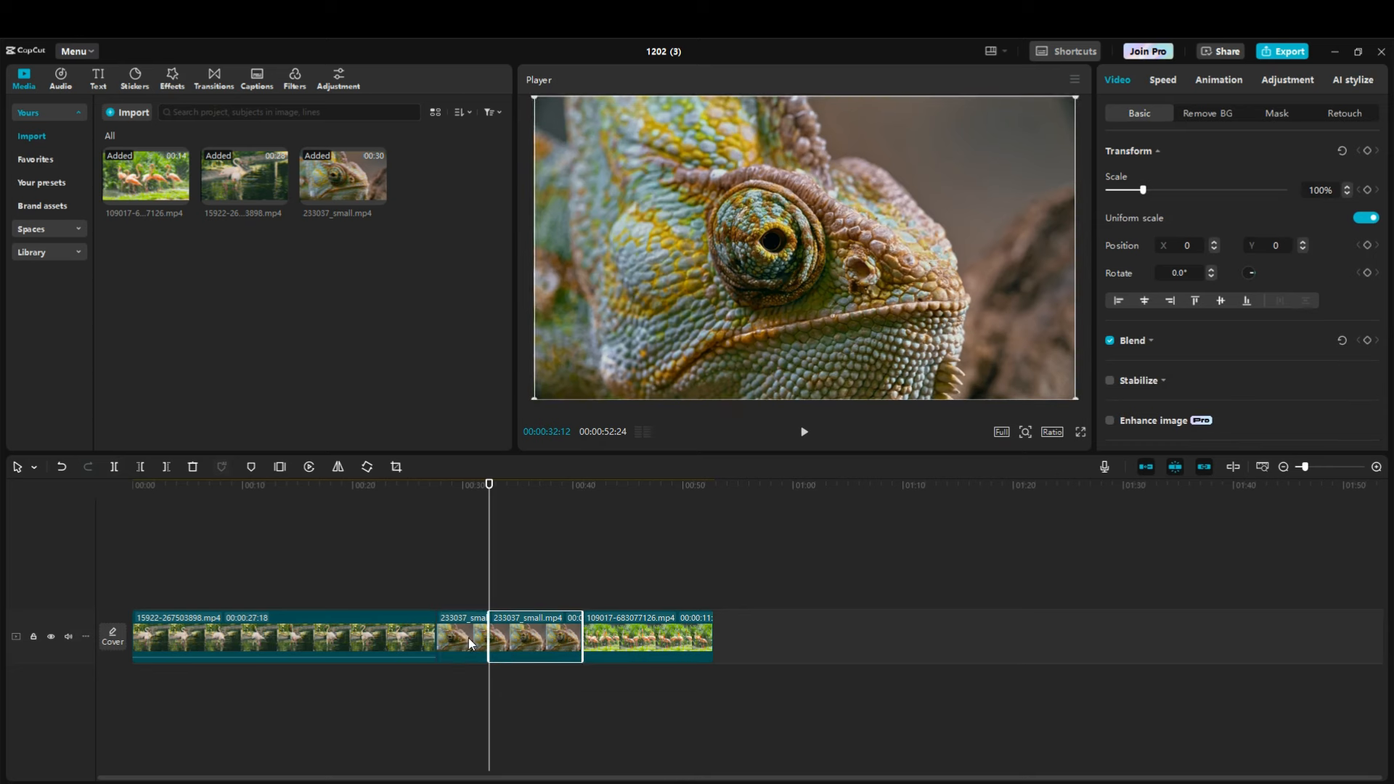
left_click(521, 637)
left_click(142, 468)
left_click(61, 469)
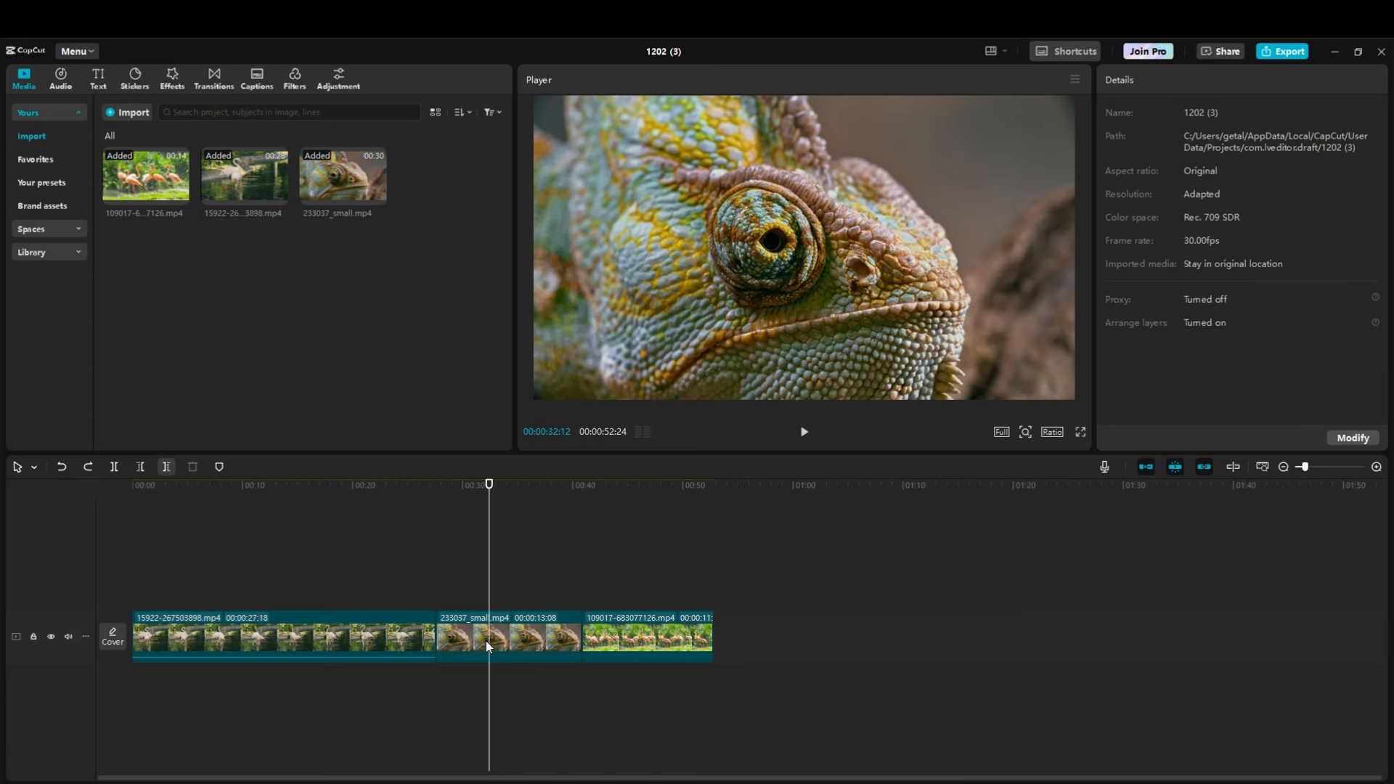
- Trim off the start of 233037_small.mp4 up to 00:00:34:04
left_click(506, 630)
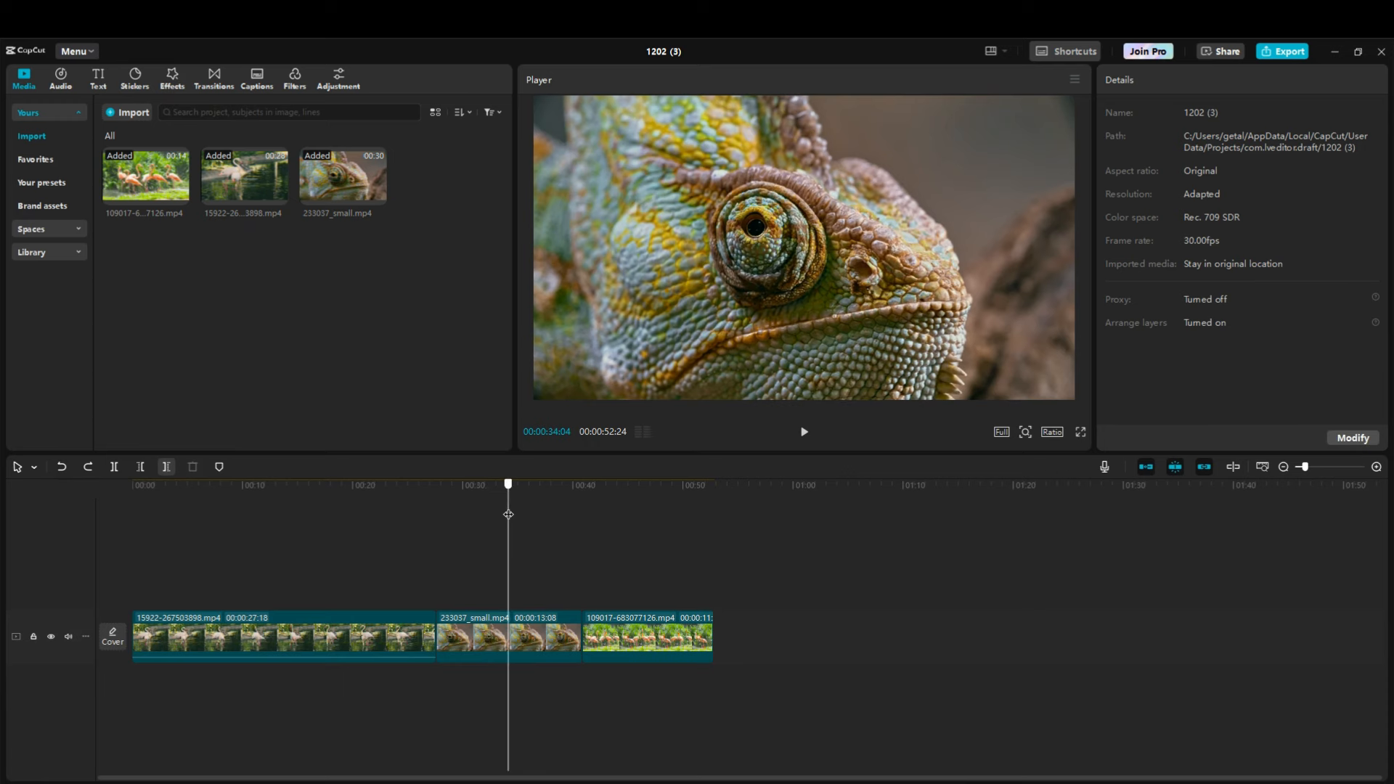
left_click(485, 630)
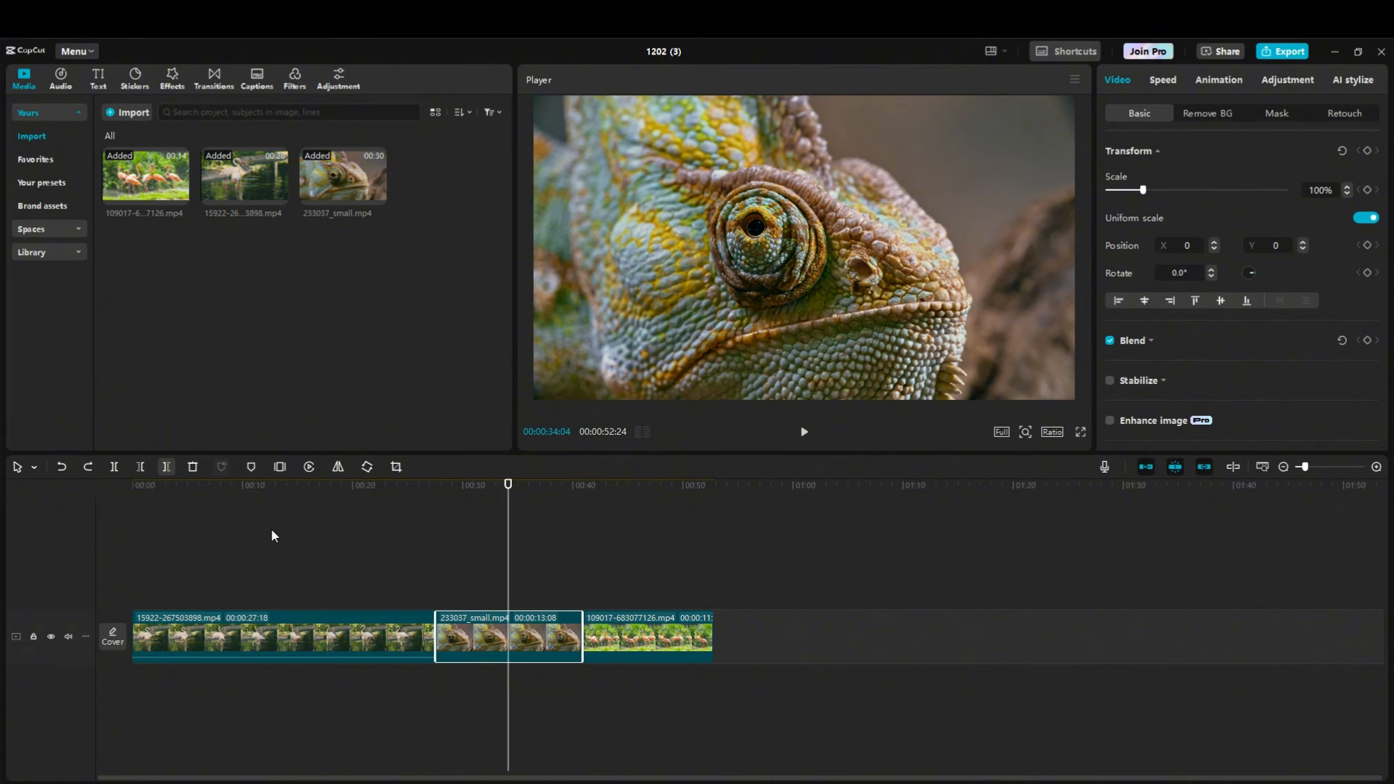
left_click(141, 469)
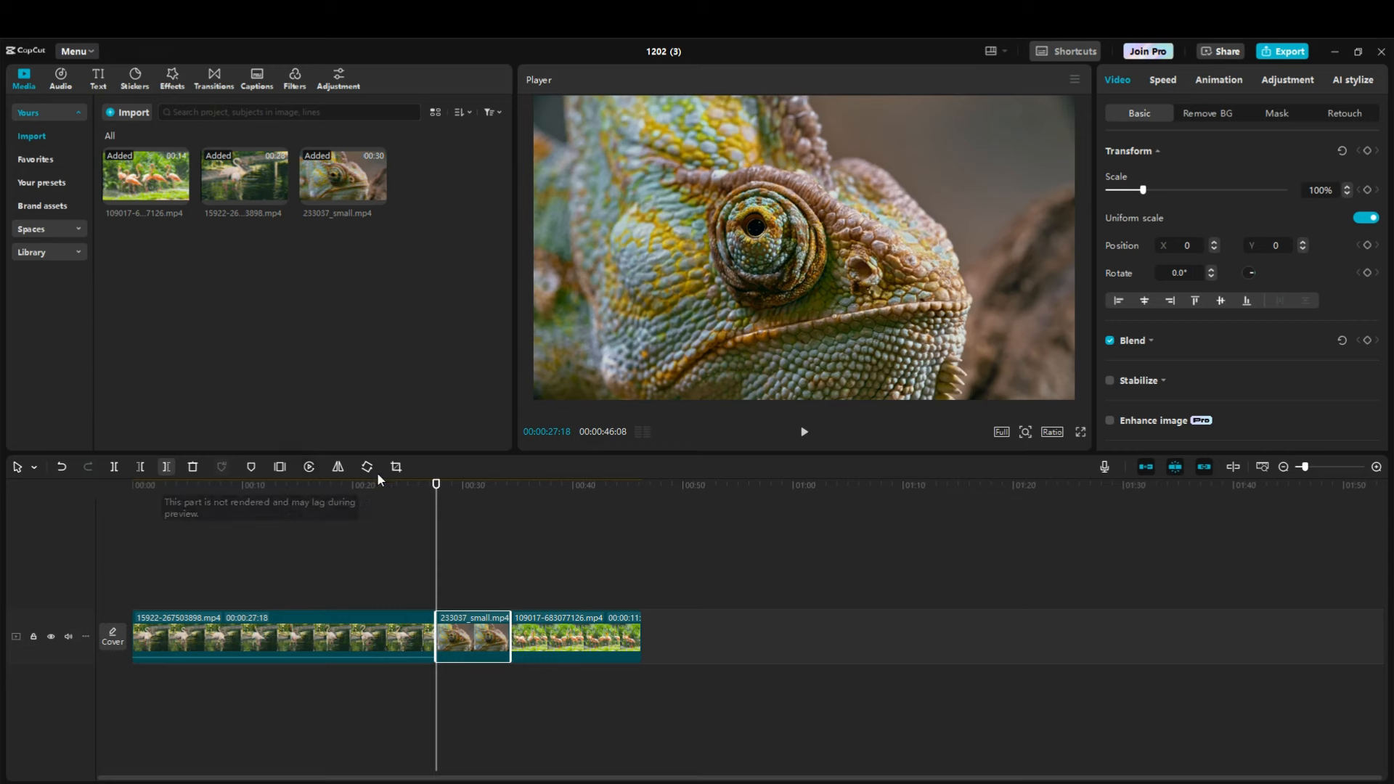
- Add timeline markers at 00:00:17:23, 00:00:23:13 and 00:00:38:16
left_click_drag(436, 485, 200, 485)
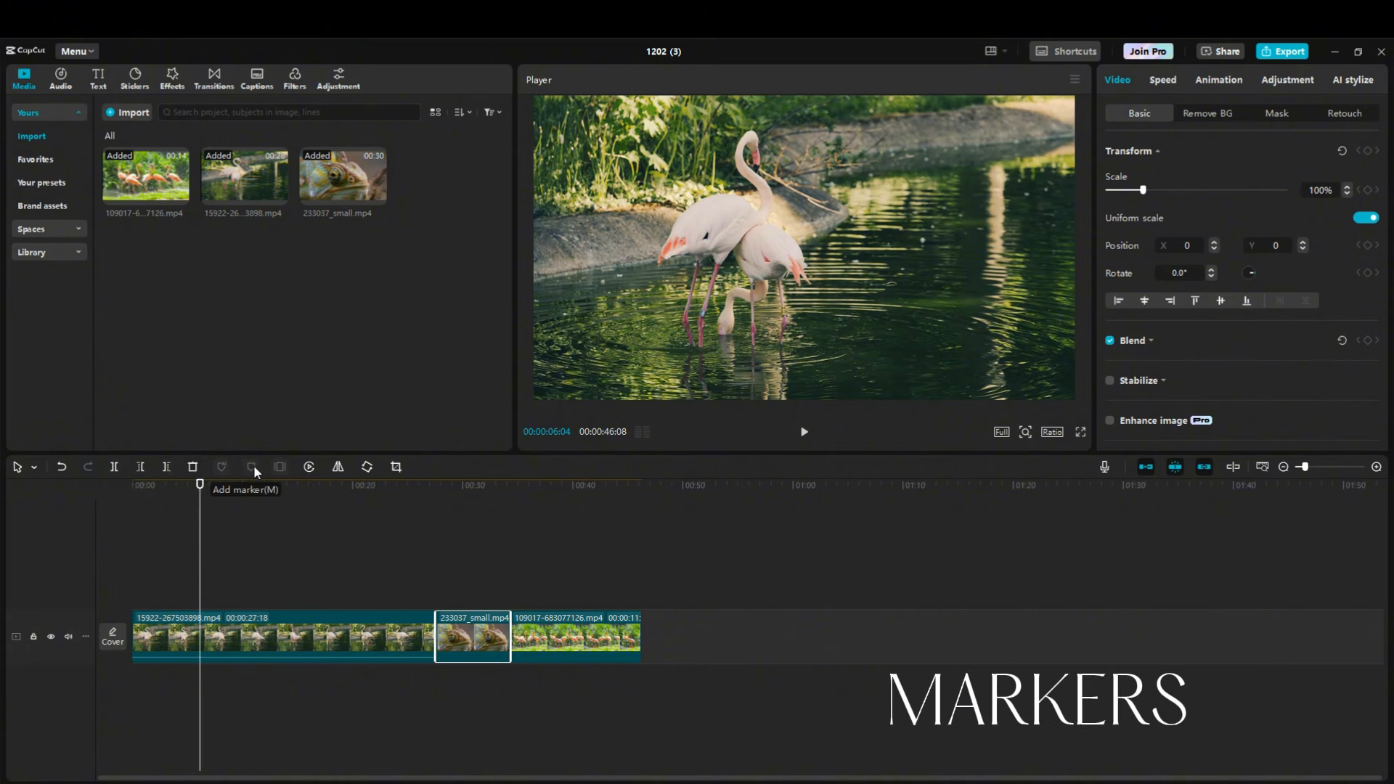
left_click(234, 607)
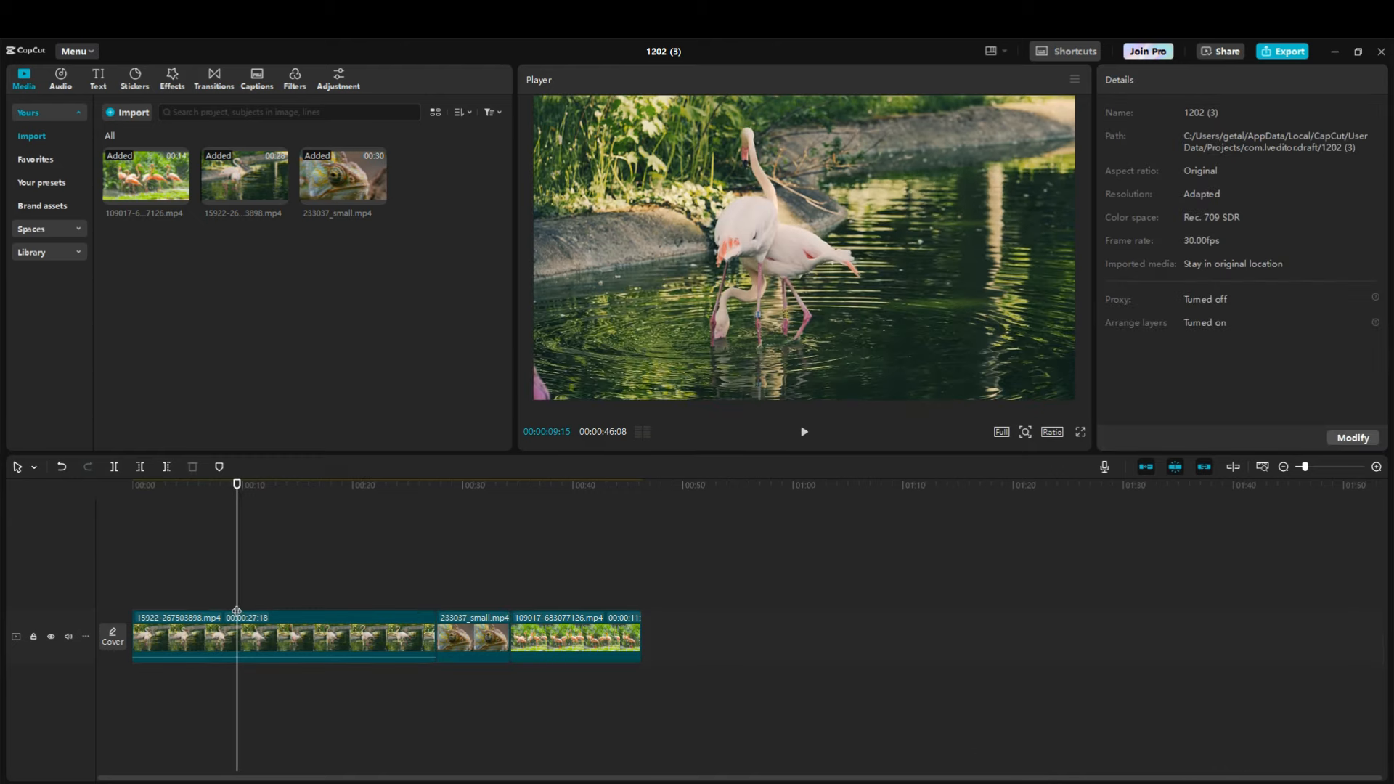
left_click_drag(234, 485, 328, 485)
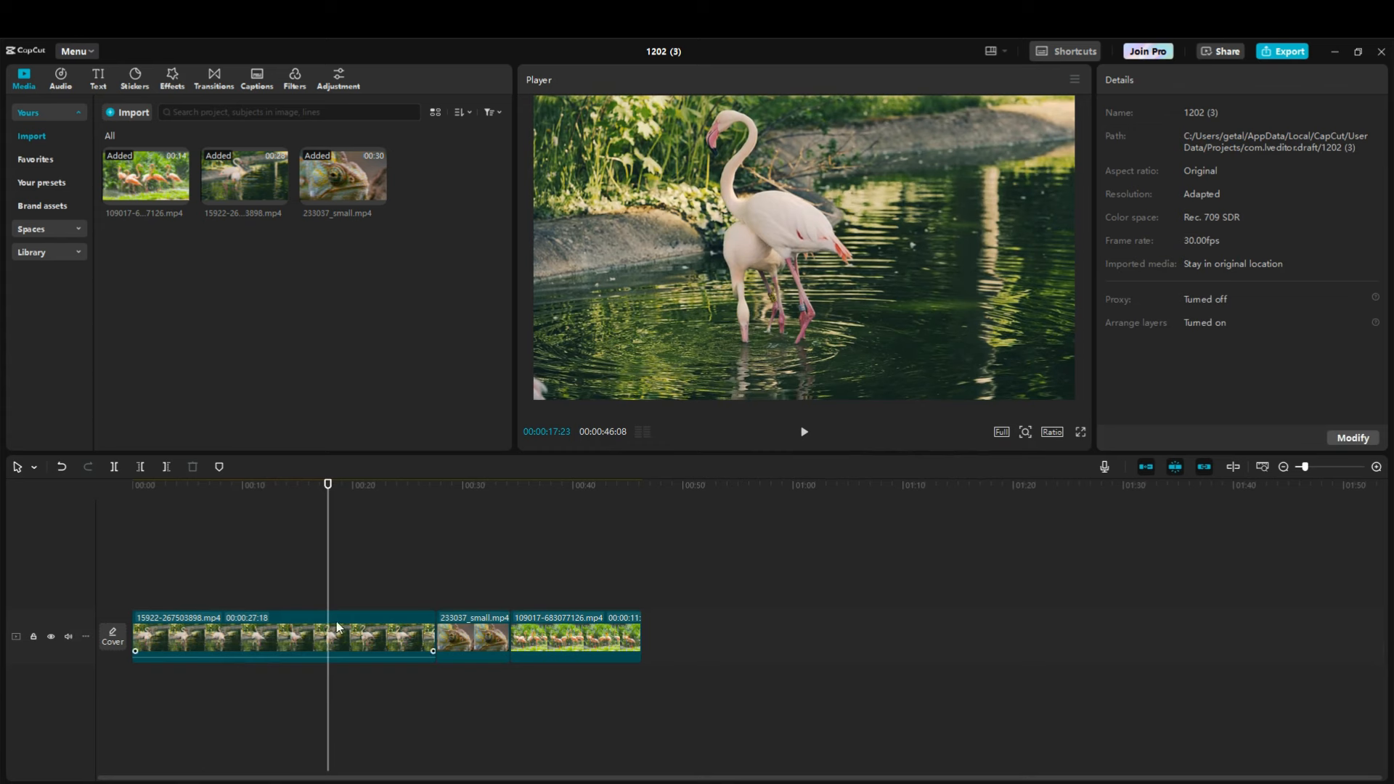
left_click(220, 469)
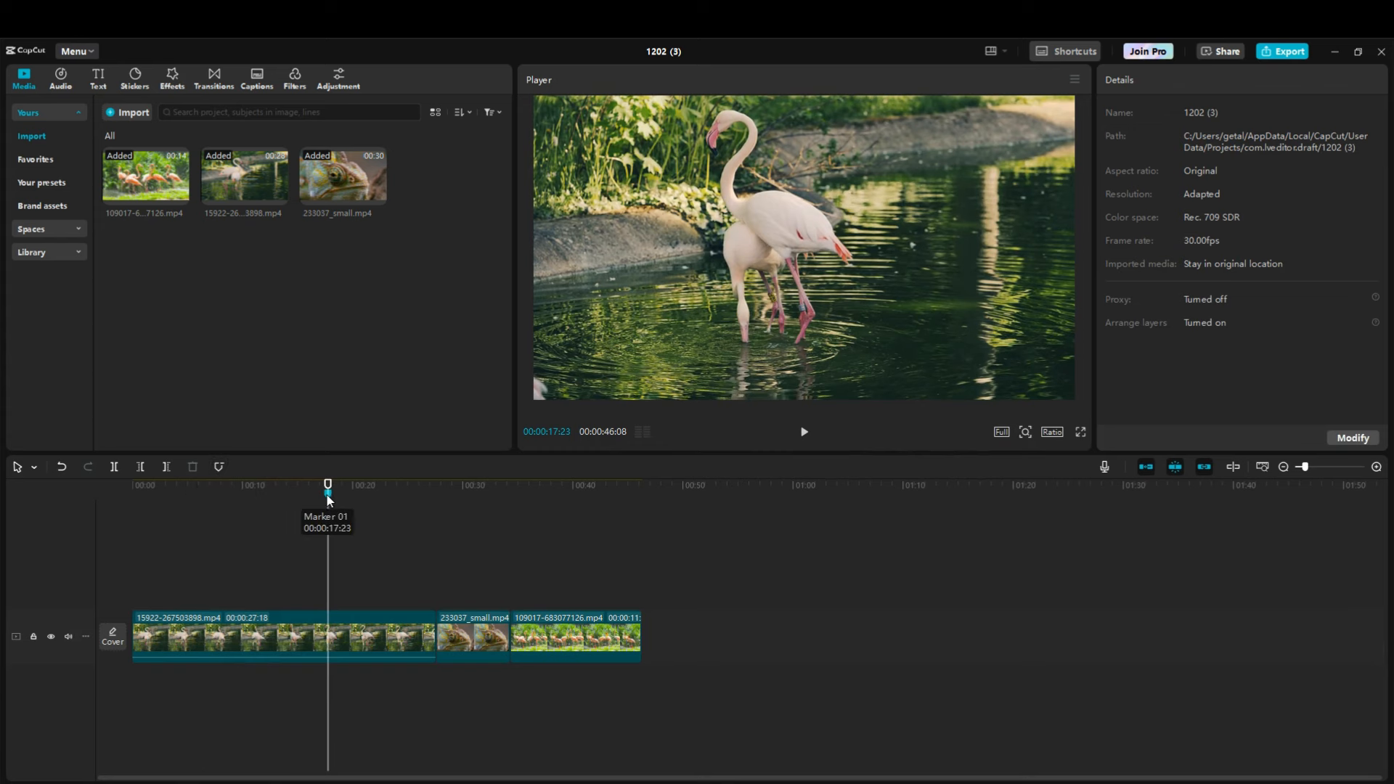
left_click_drag(328, 485, 389, 486)
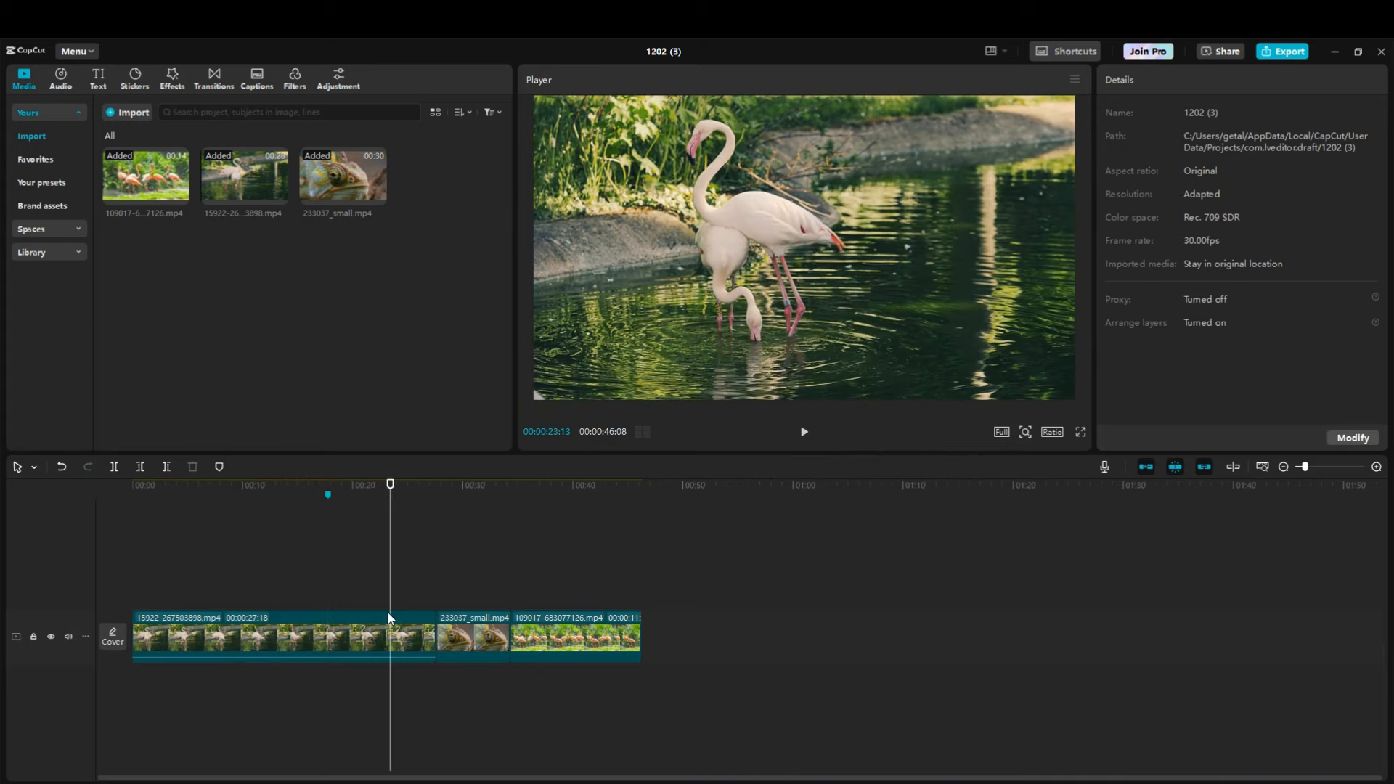
left_click(219, 467)
left_click_drag(390, 482, 556, 485)
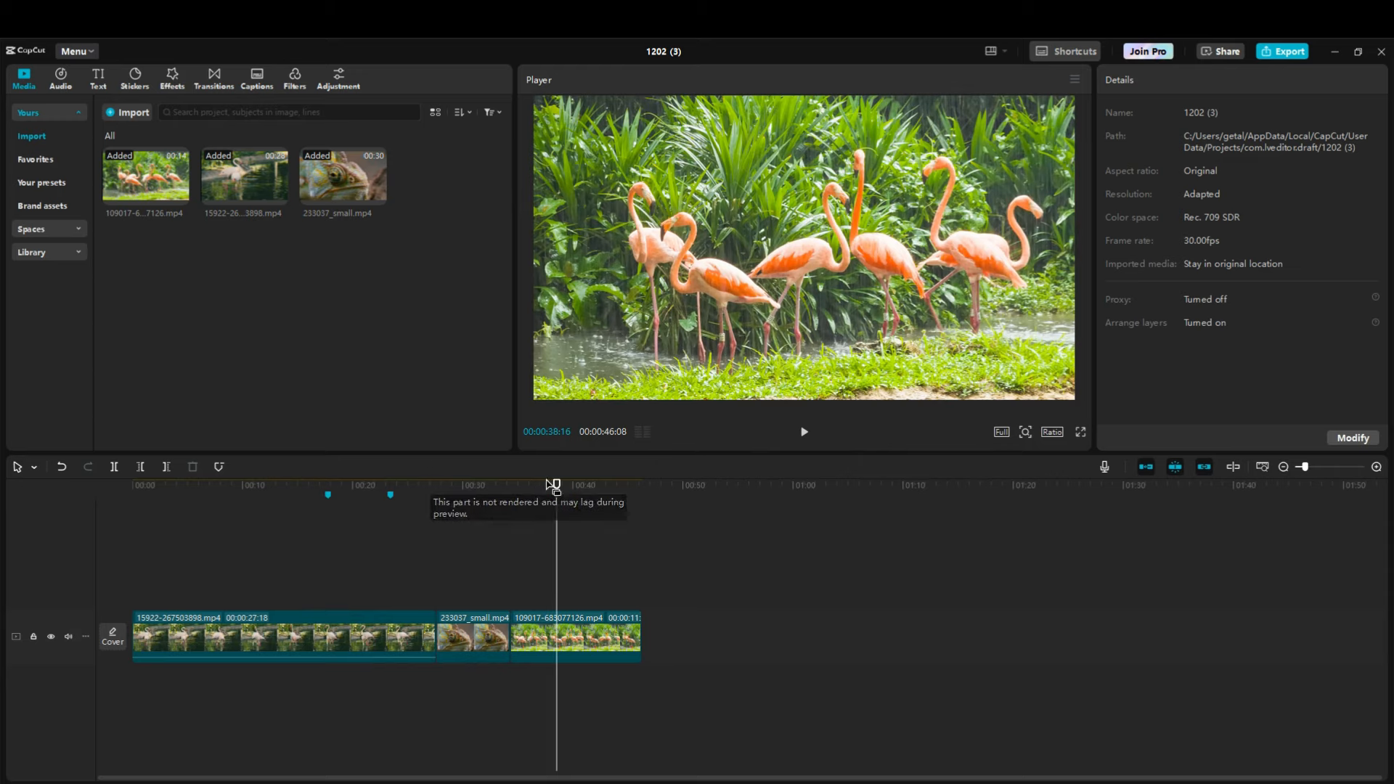
left_click_drag(557, 483, 243, 508)
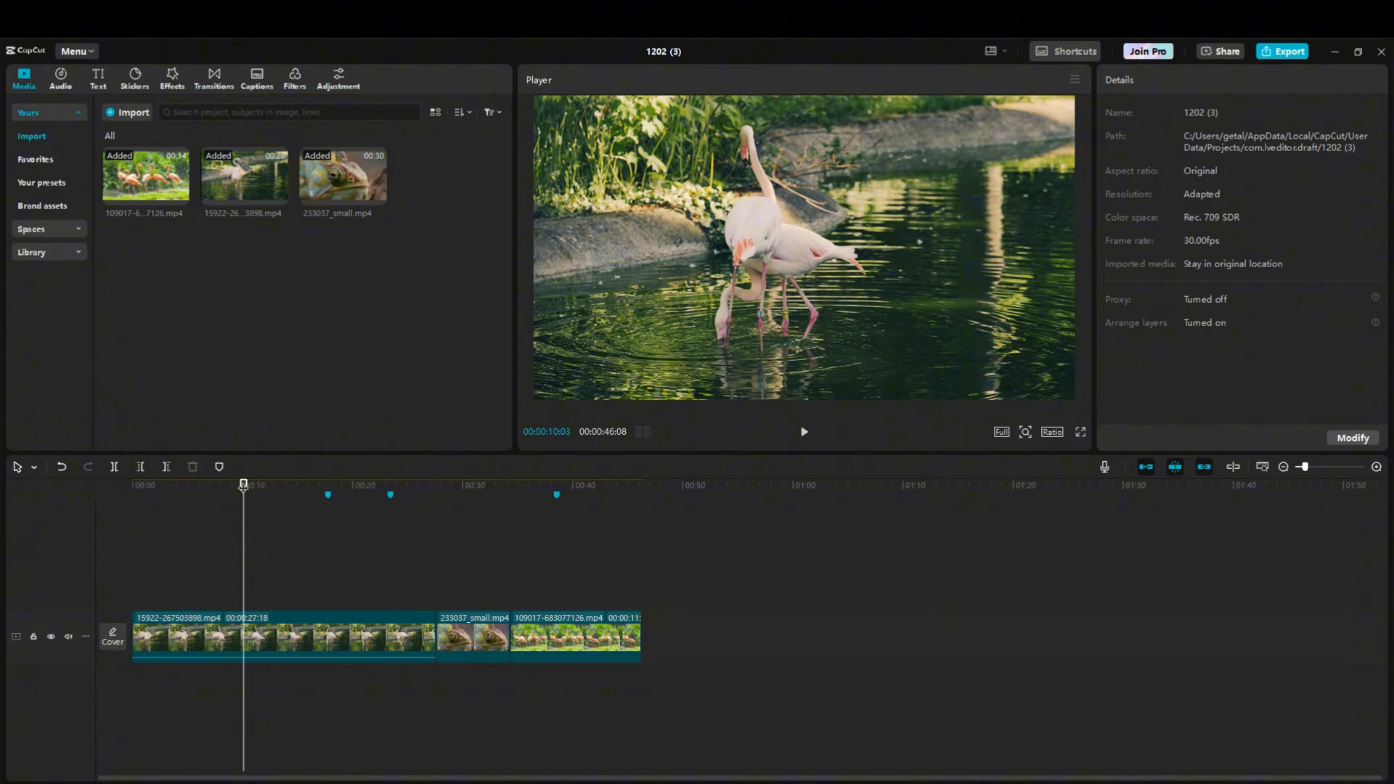
left_click_drag(244, 484, 474, 484)
left_click(273, 486)
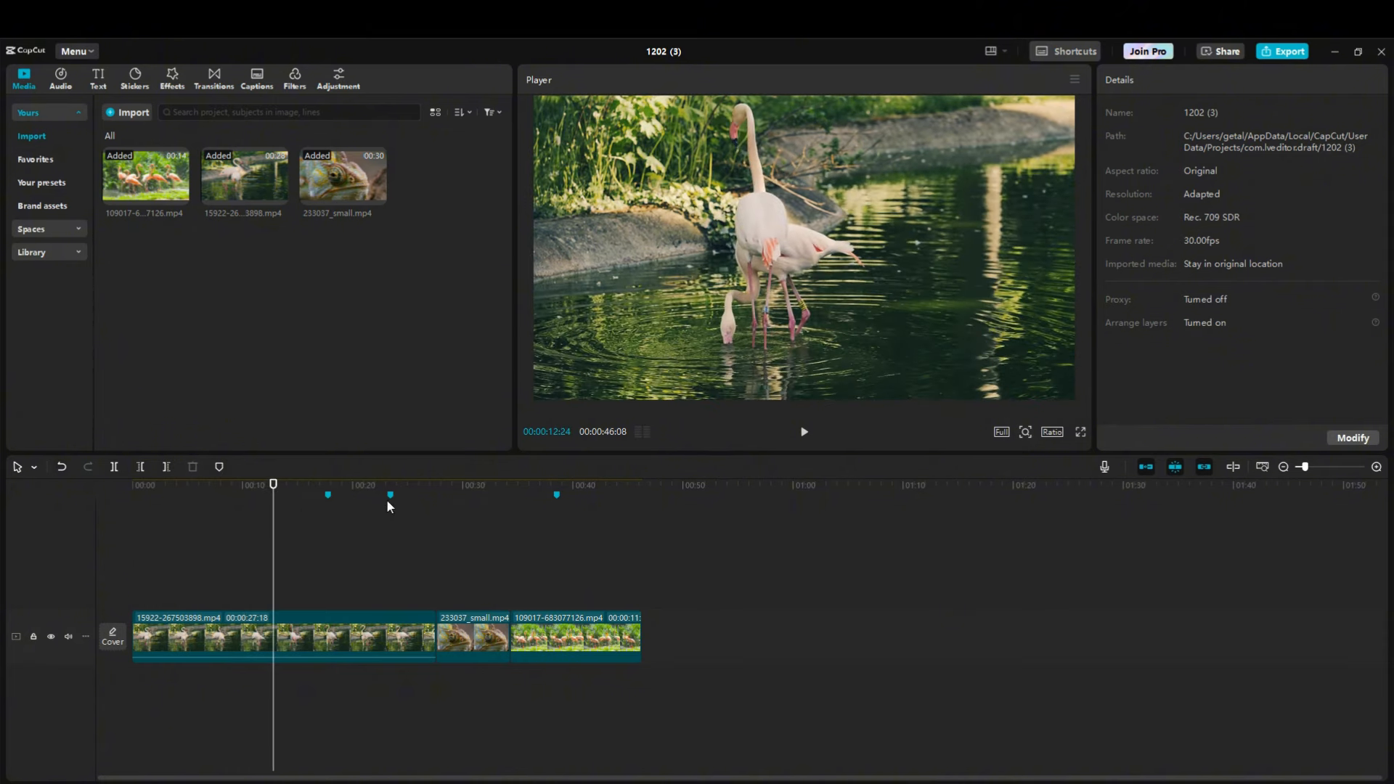
left_click(254, 637)
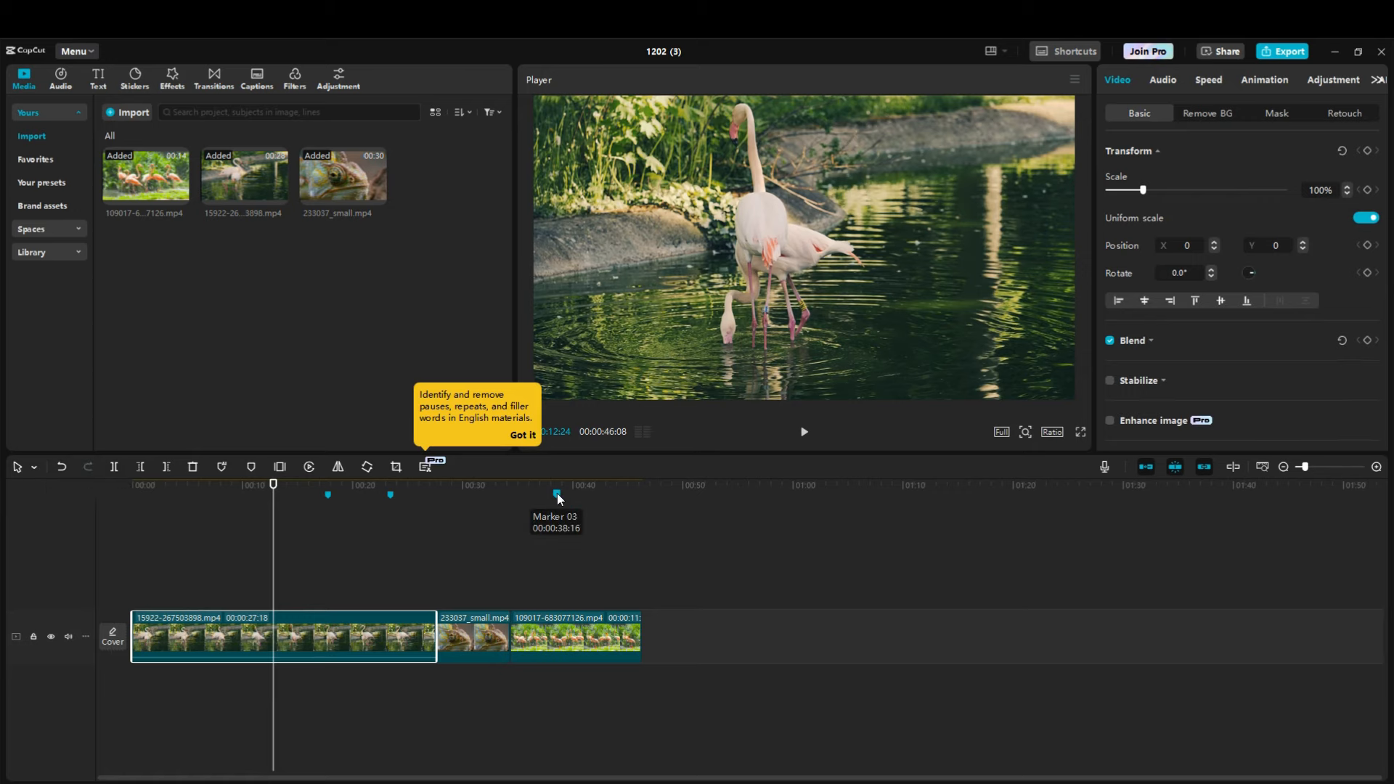
- Move the third marker to 00:00:31:17, and return it to the flamingo clip at about 00:00:38:19
left_click_drag(555, 496, 477, 498)
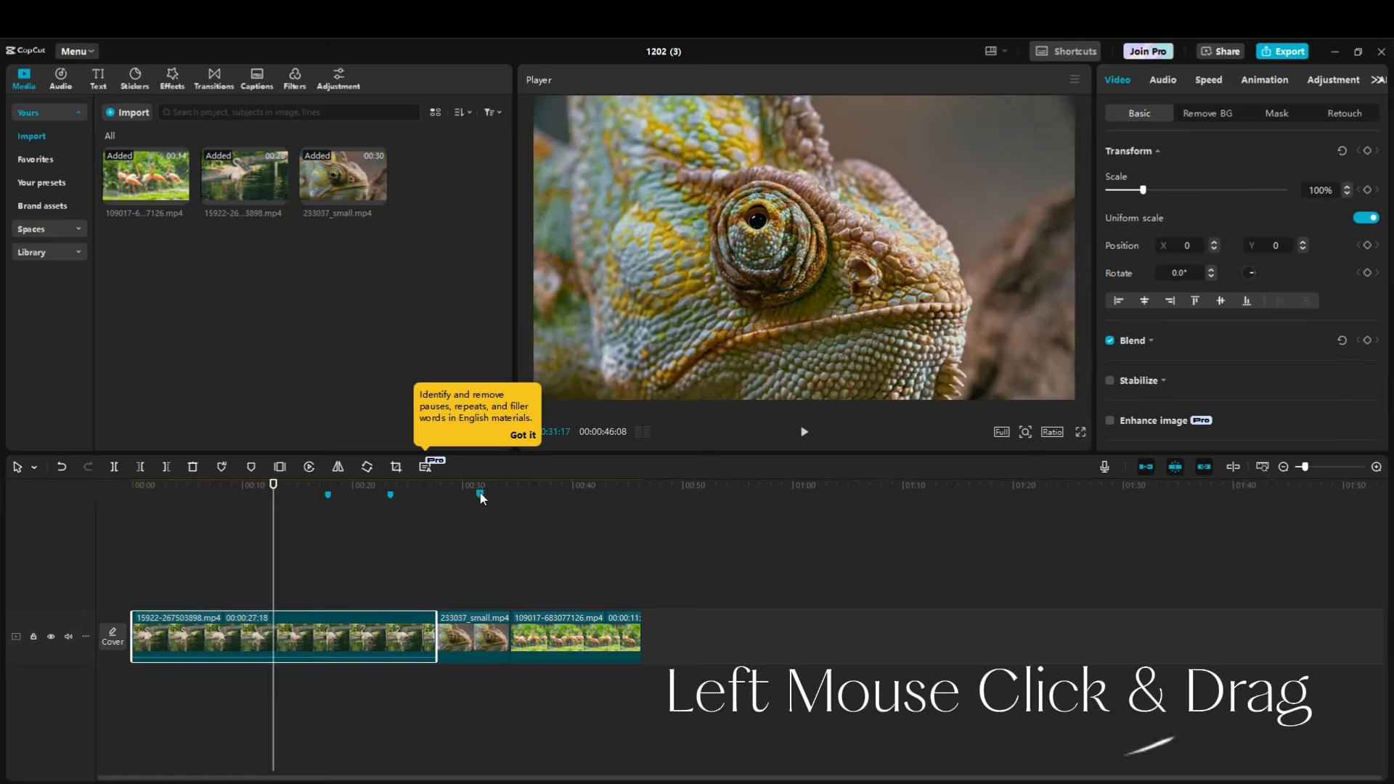
left_click(466, 501)
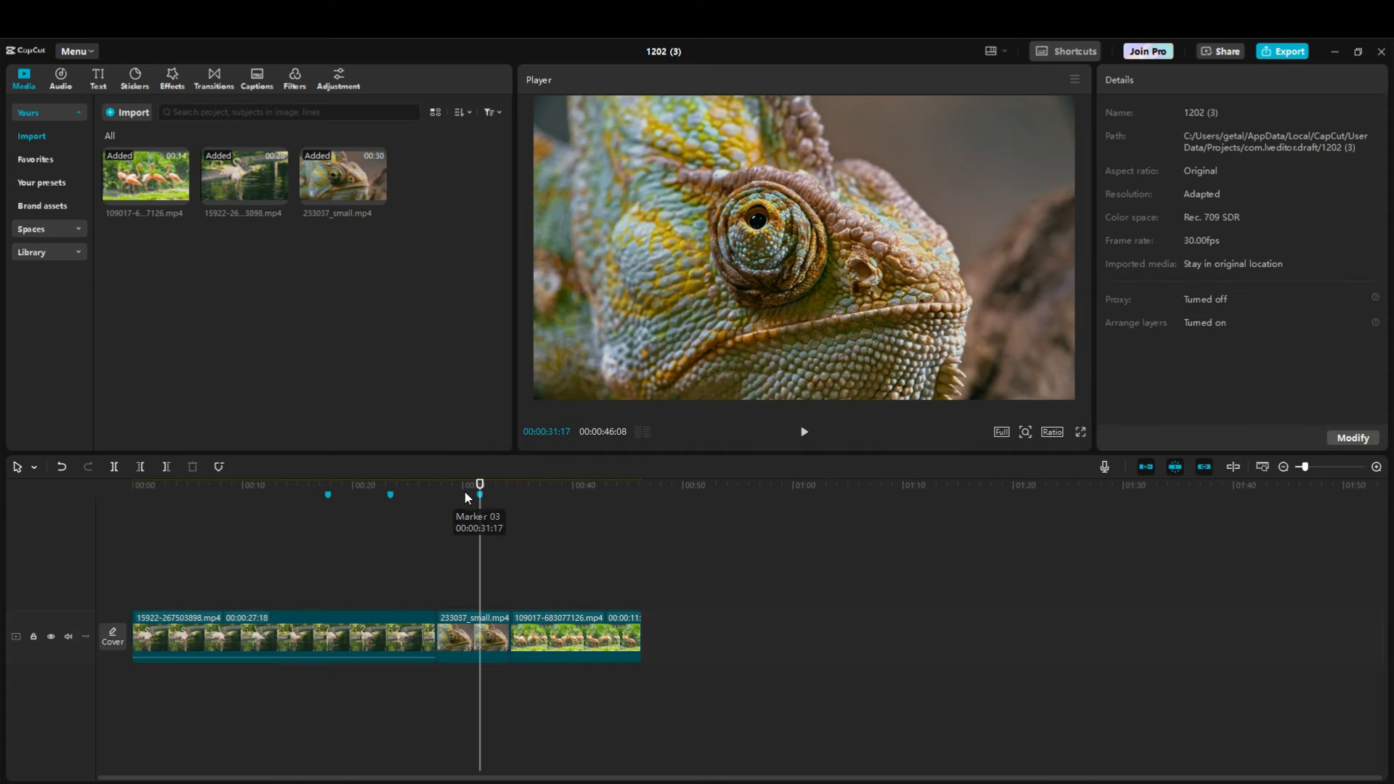
left_click_drag(479, 494, 557, 495)
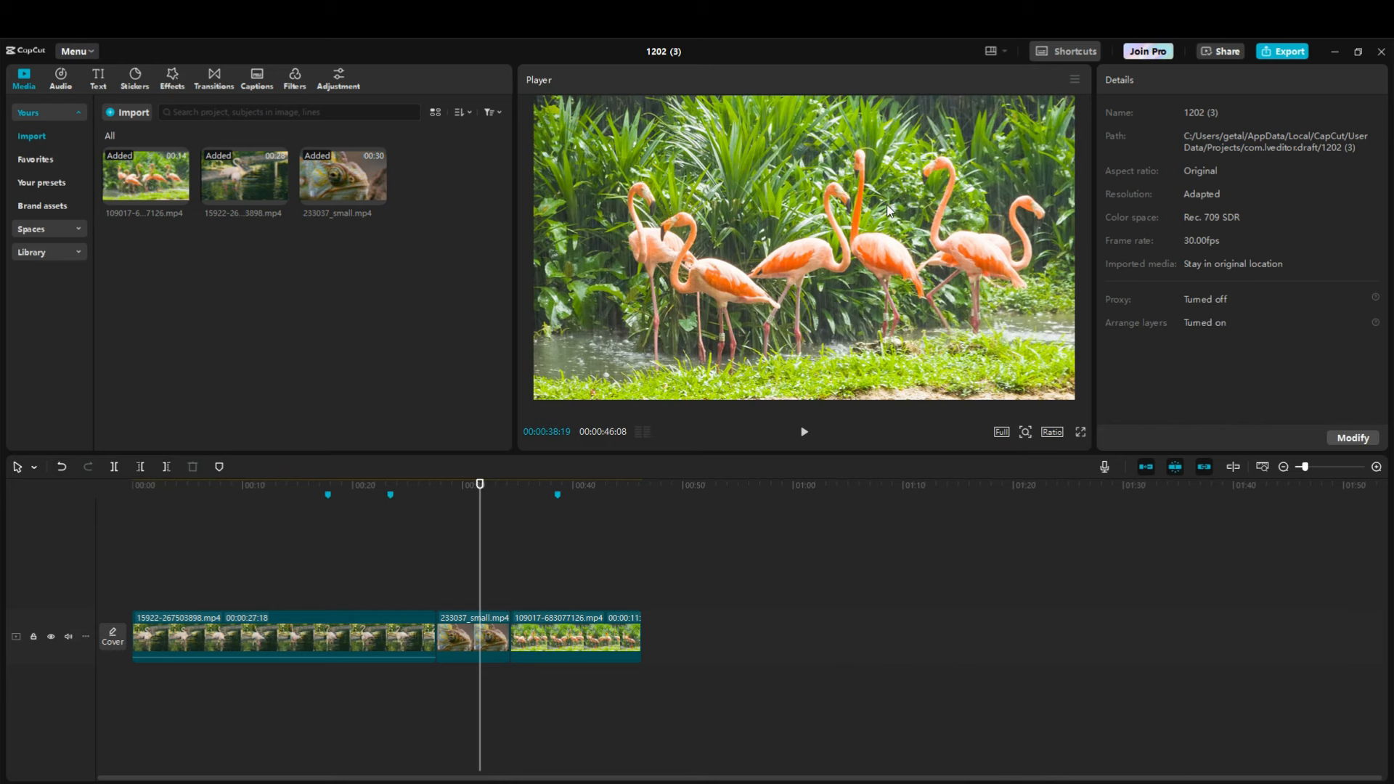
- Set the project's aspect ratio to 16:9
left_click(1057, 433)
left_click(1055, 432)
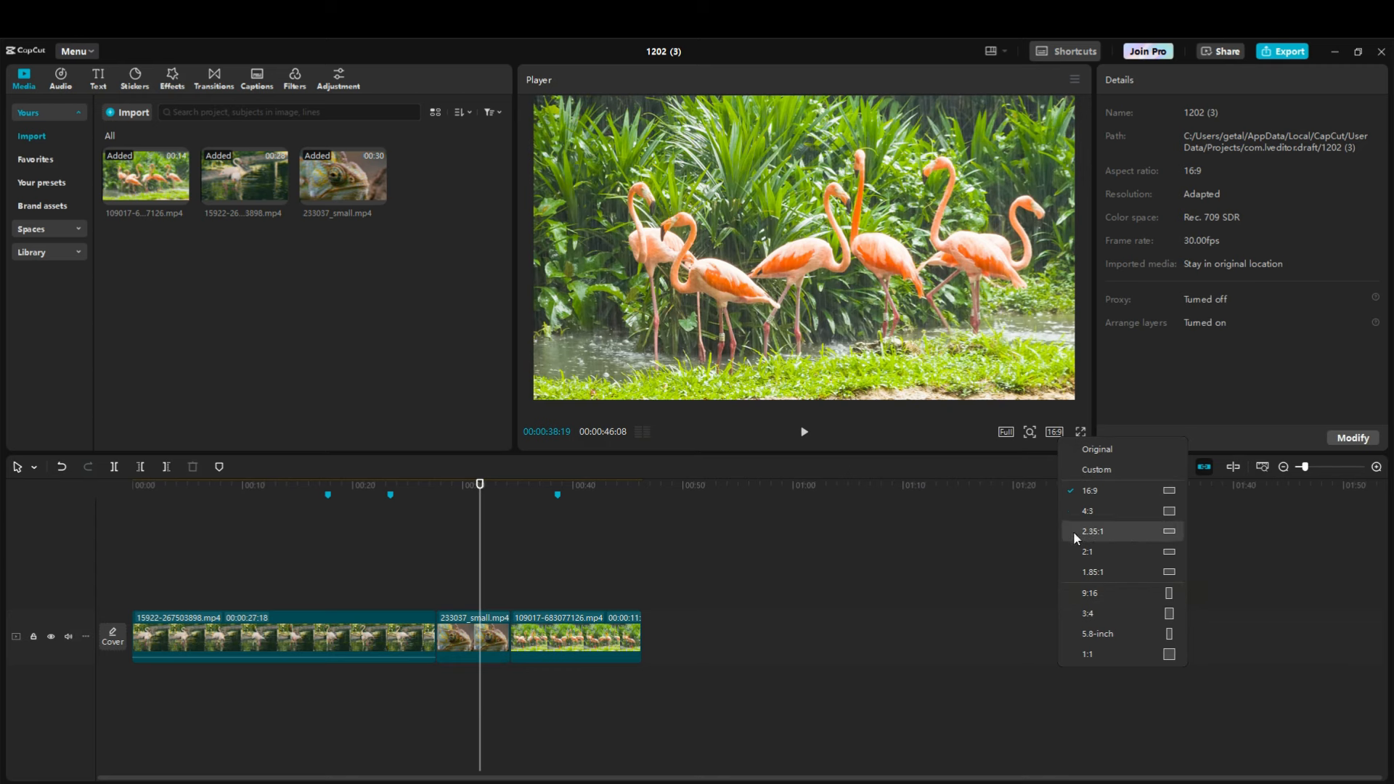
left_click(939, 417)
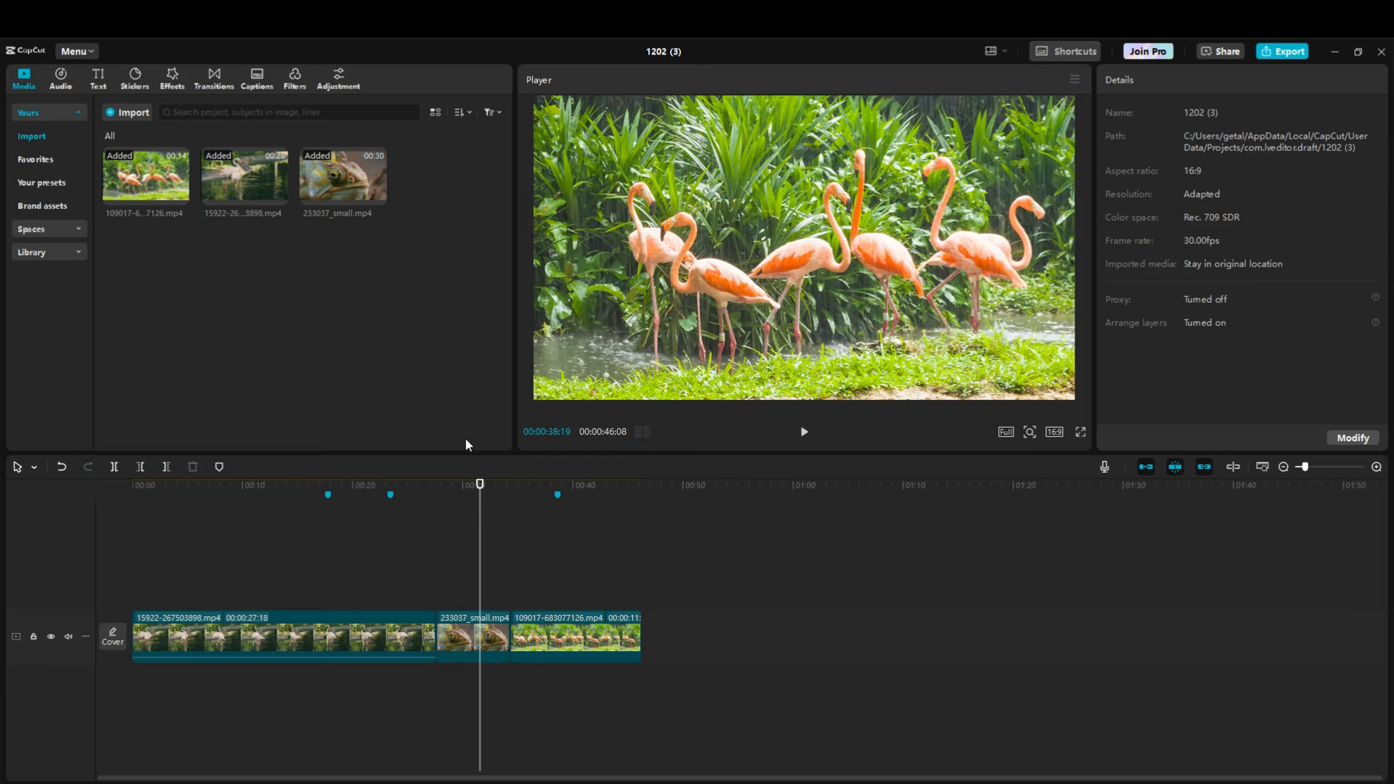
left_click(289, 530)
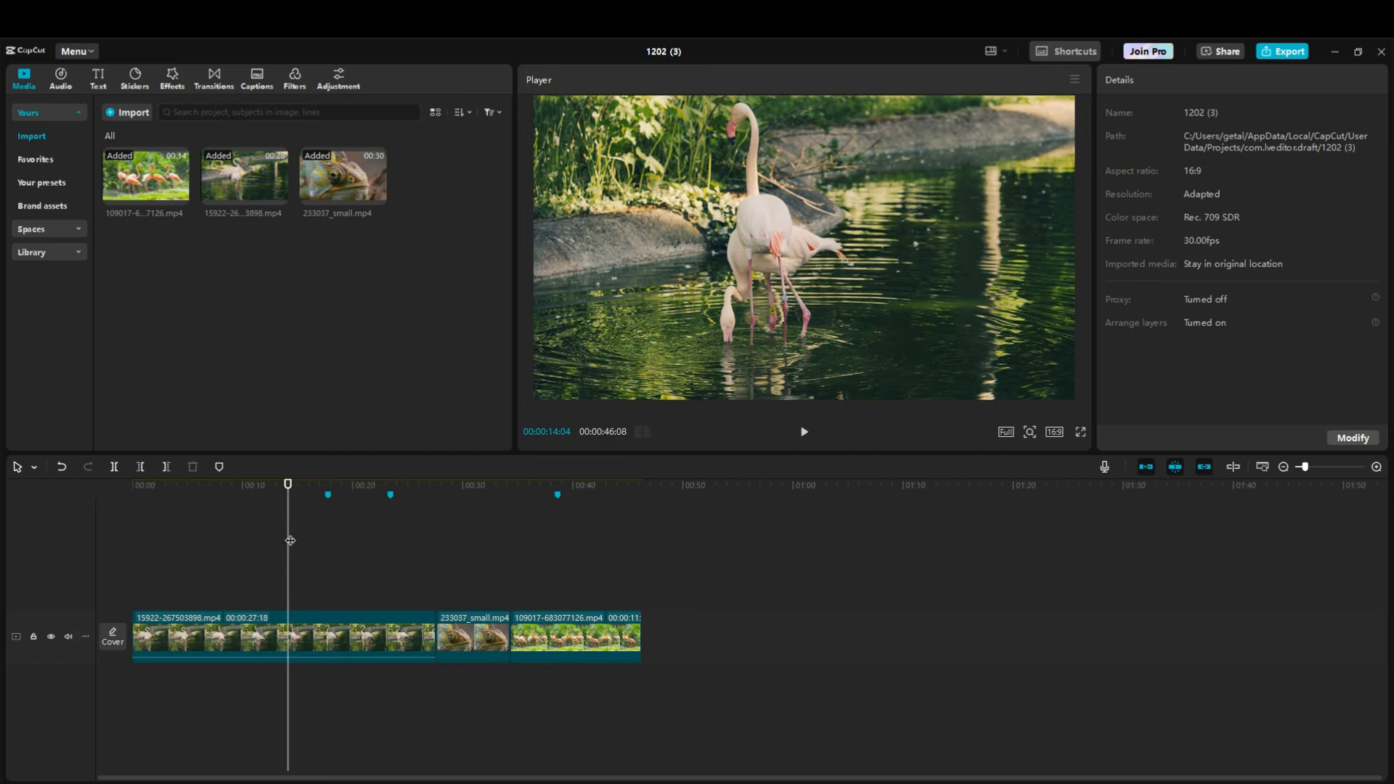
left_click_drag(290, 540, 179, 535)
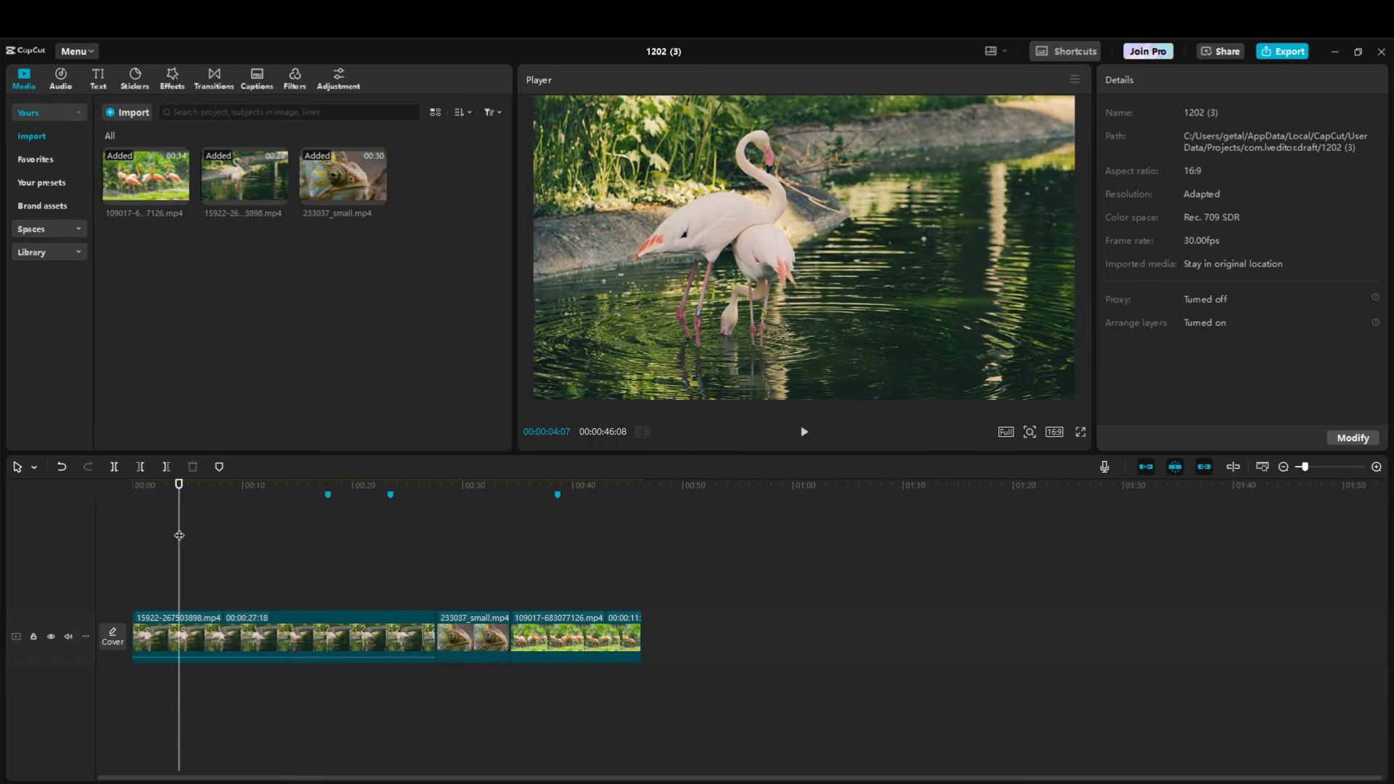
left_click(585, 660)
left_click(492, 661)
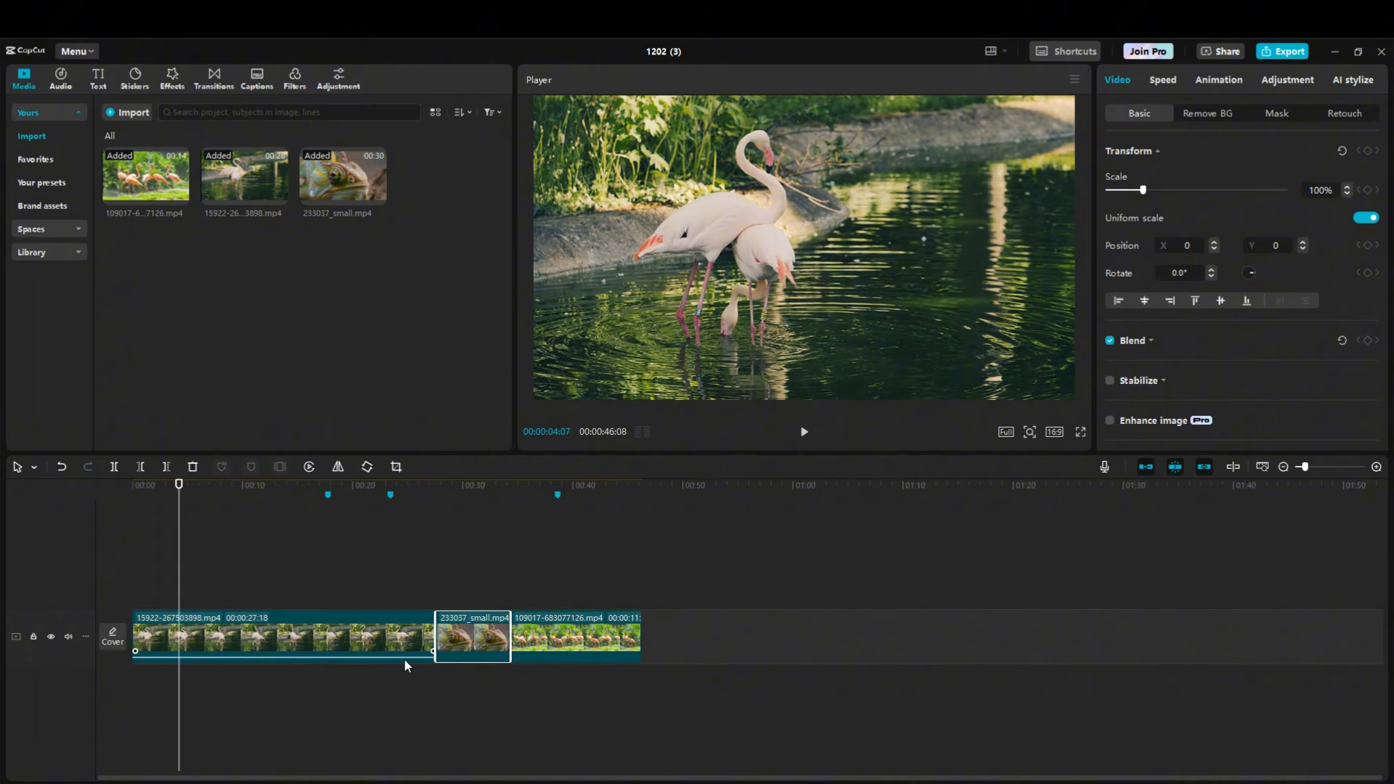
left_click(405, 662)
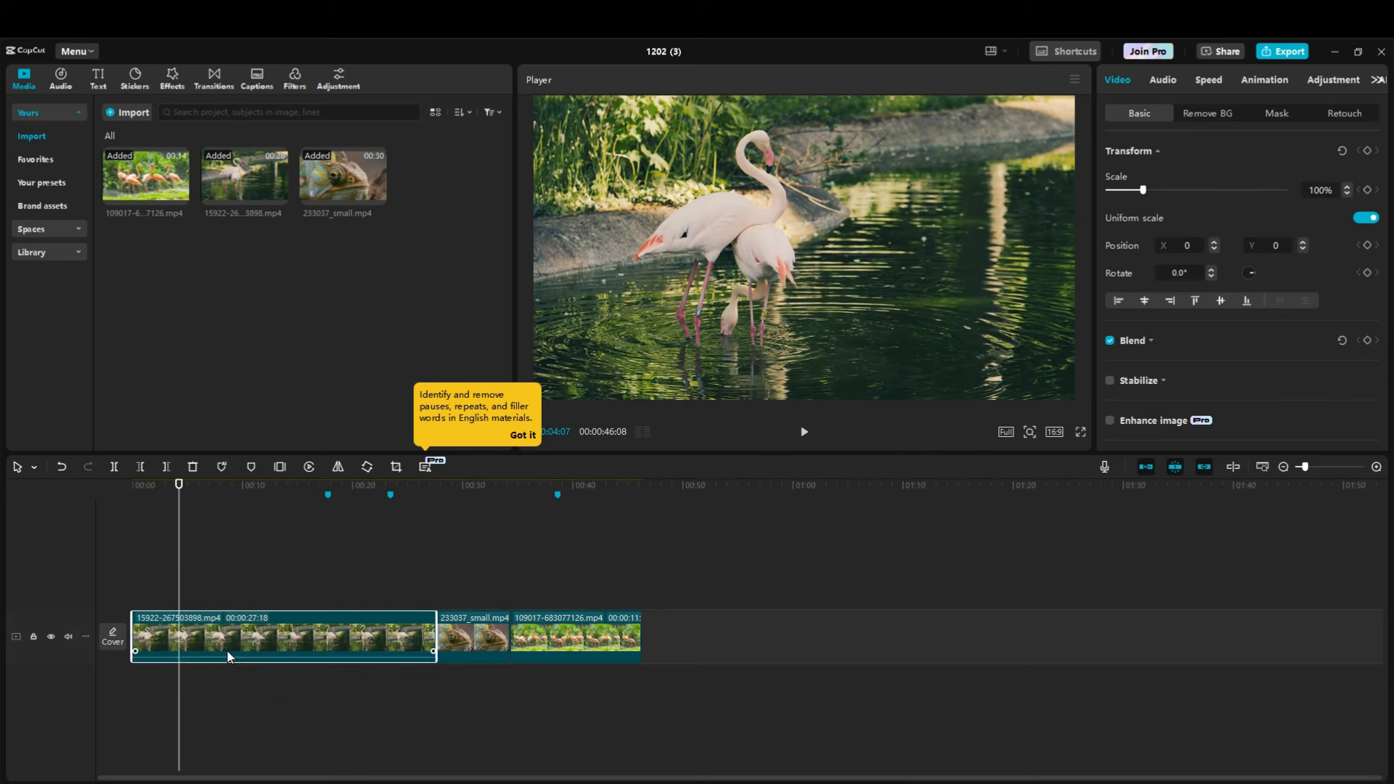
left_click(464, 652)
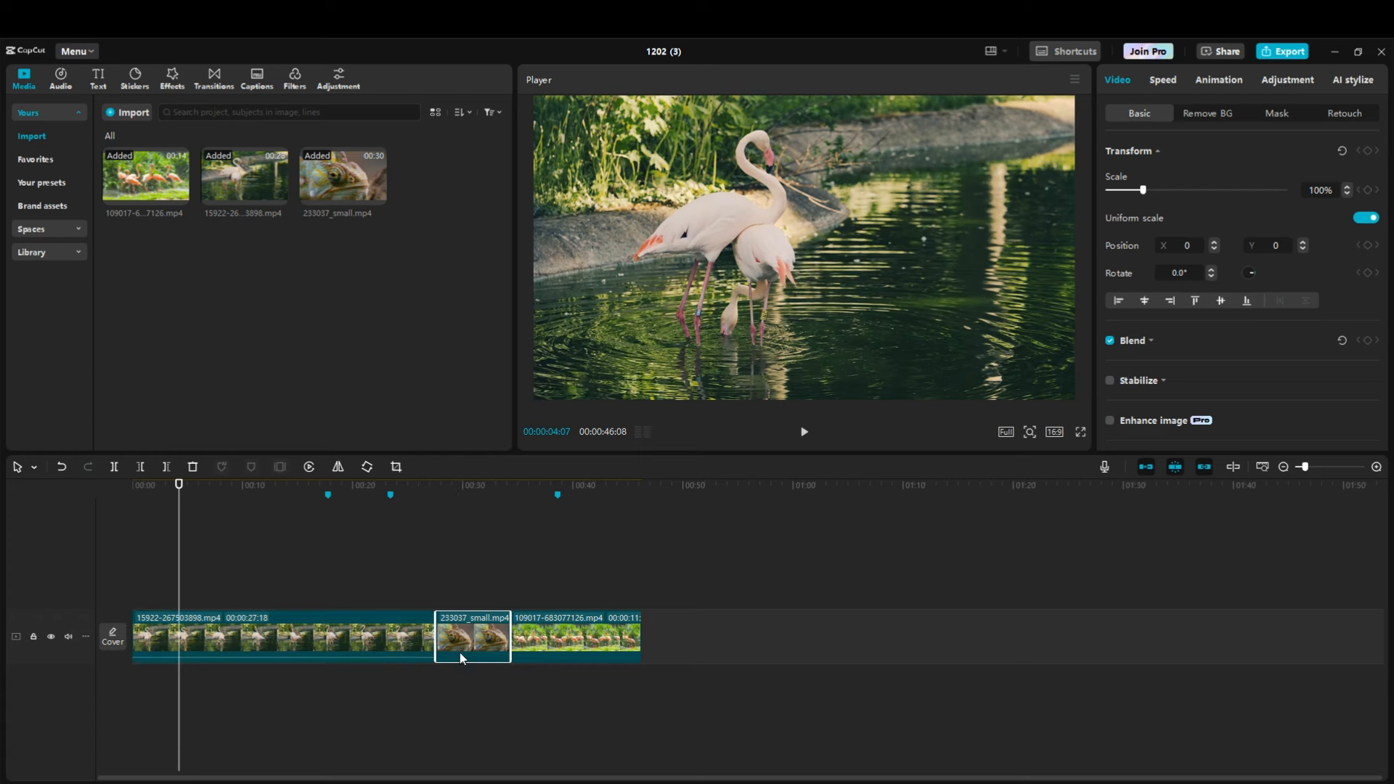
left_click(578, 655)
left_click(501, 653)
- Toggle the main track's mute on and off while adjusting the volume of 15922-267503898.mp4 to about 4.3 dB
left_click(241, 653)
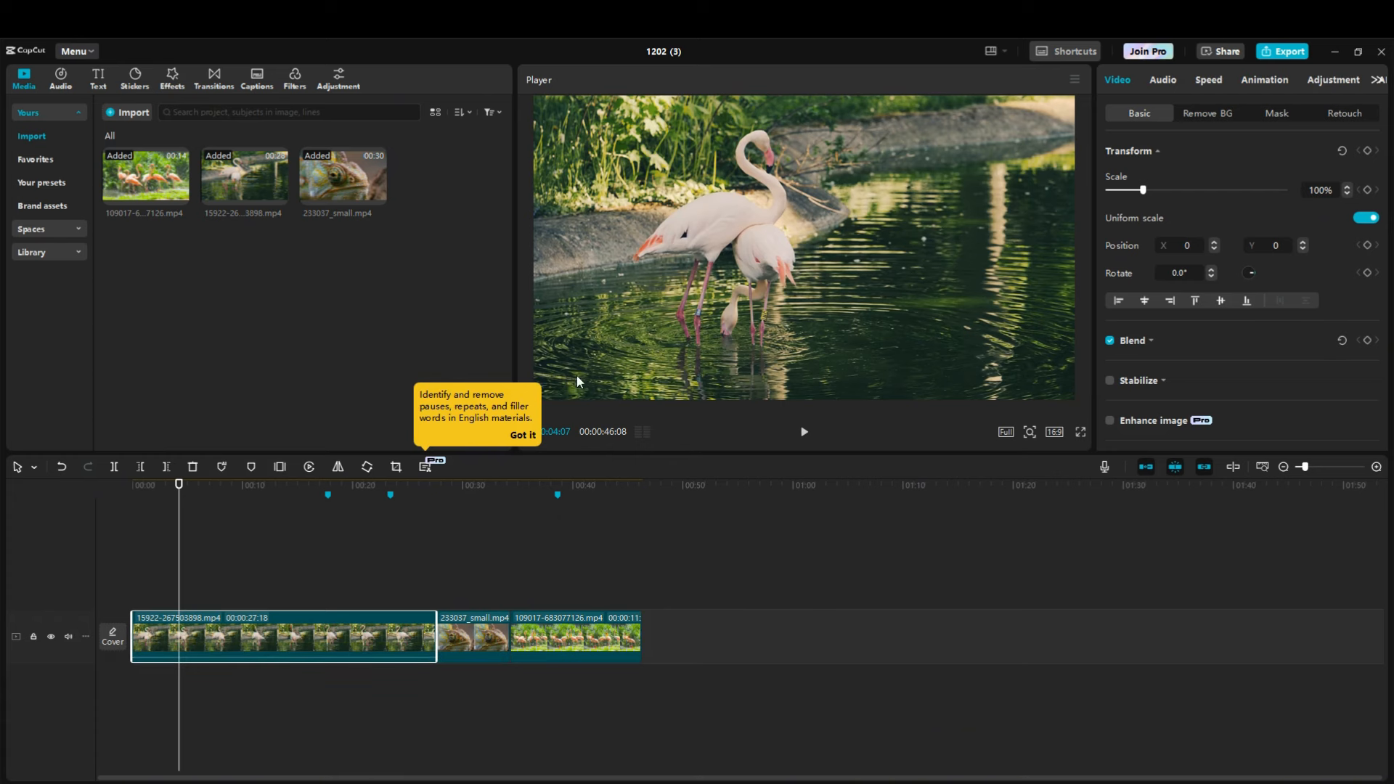
left_click(70, 636)
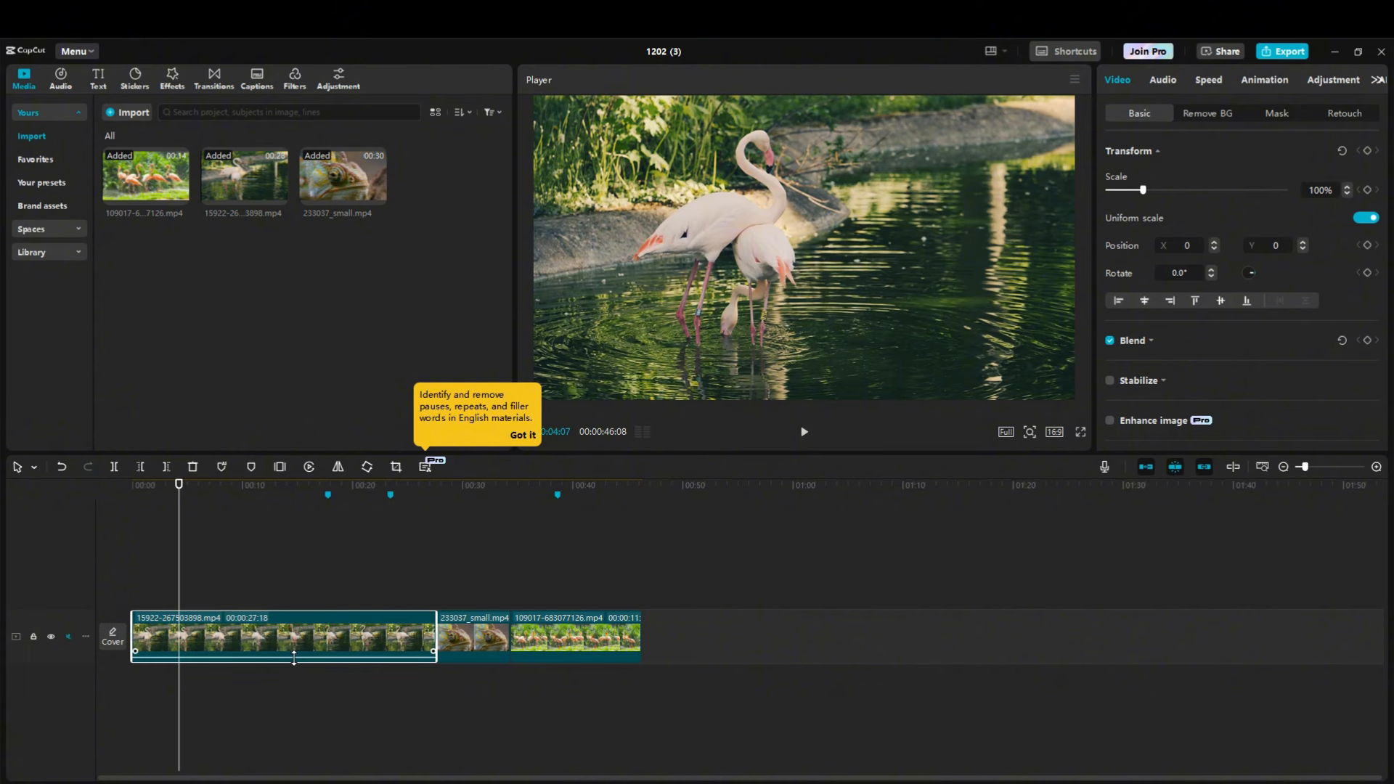
left_click_drag(294, 658, 295, 674)
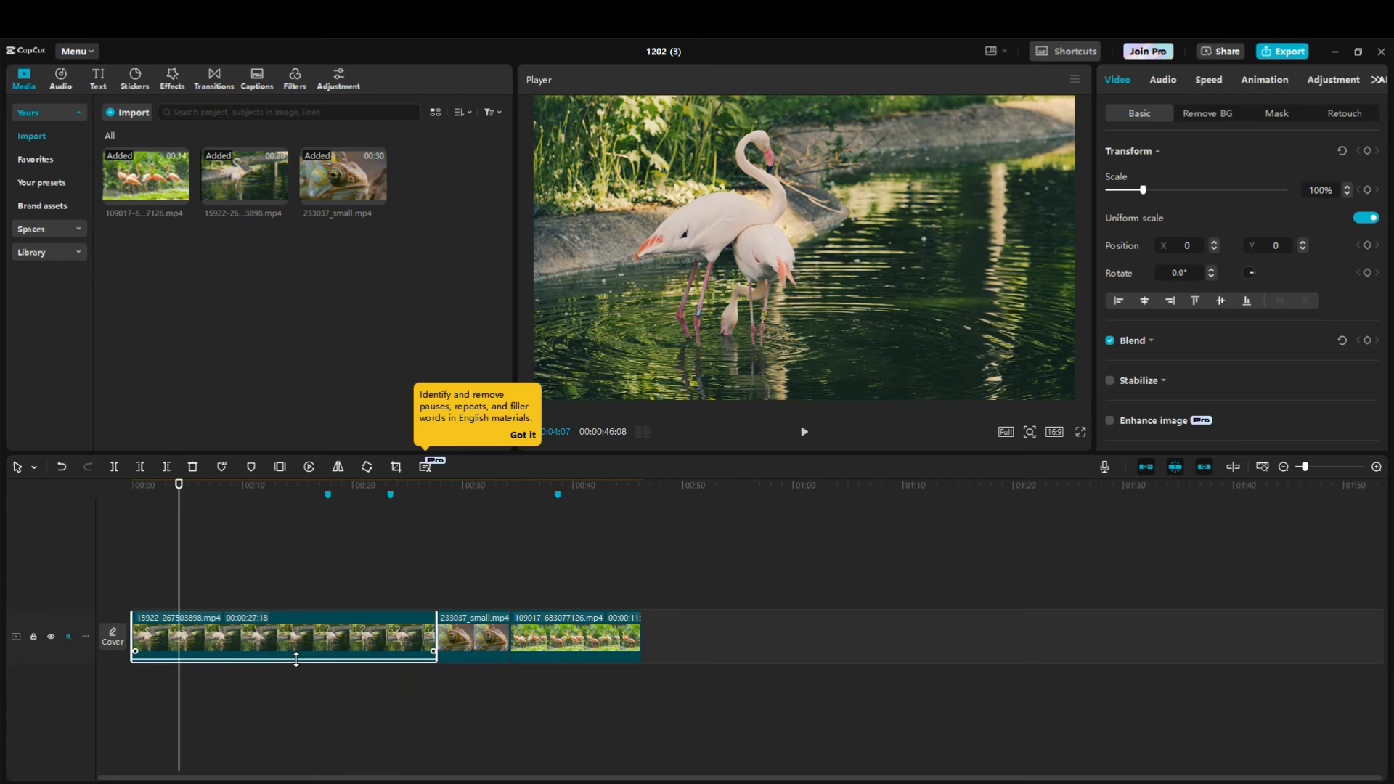
left_click_drag(296, 660, 264, 655)
left_click(69, 637)
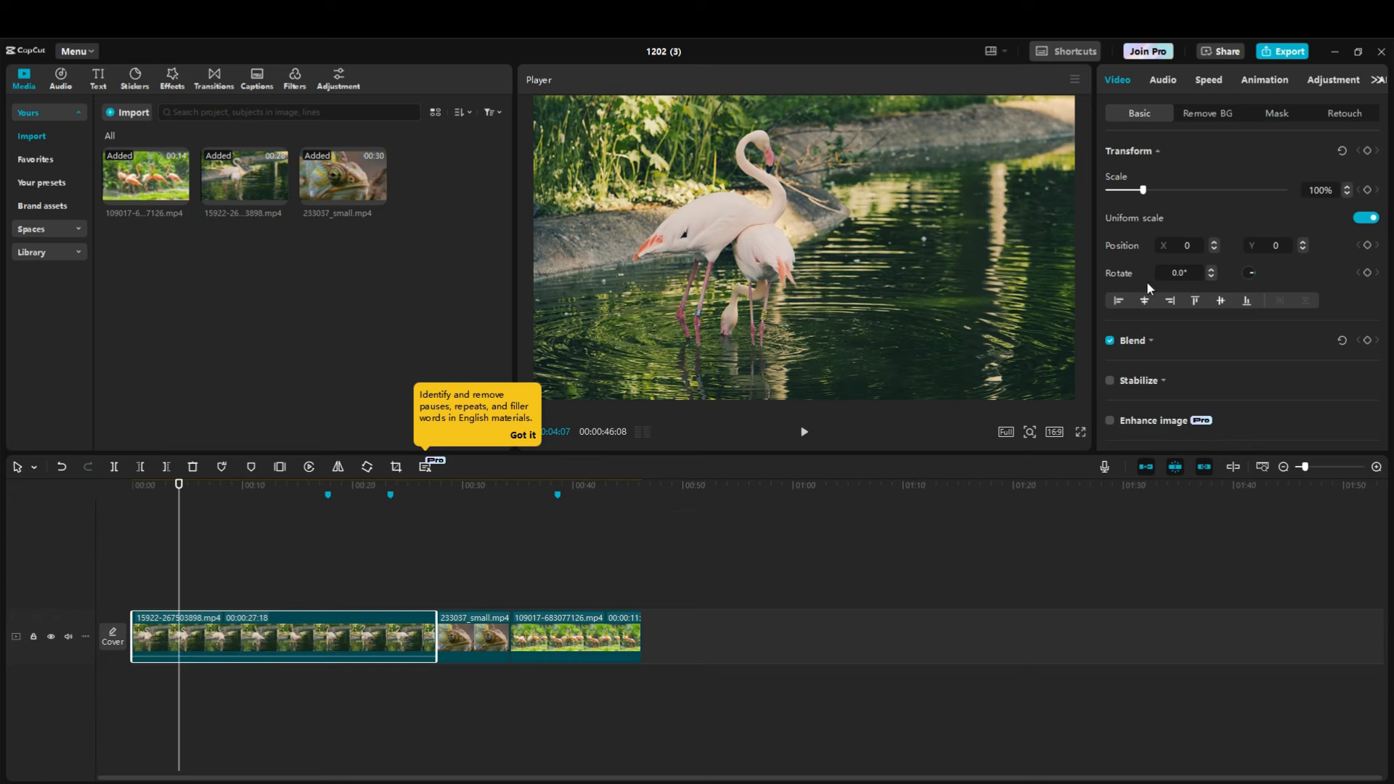
- Lower the volume of 15922-267503898.mp4 to -∞ dB and mute the main track
left_click(1164, 81)
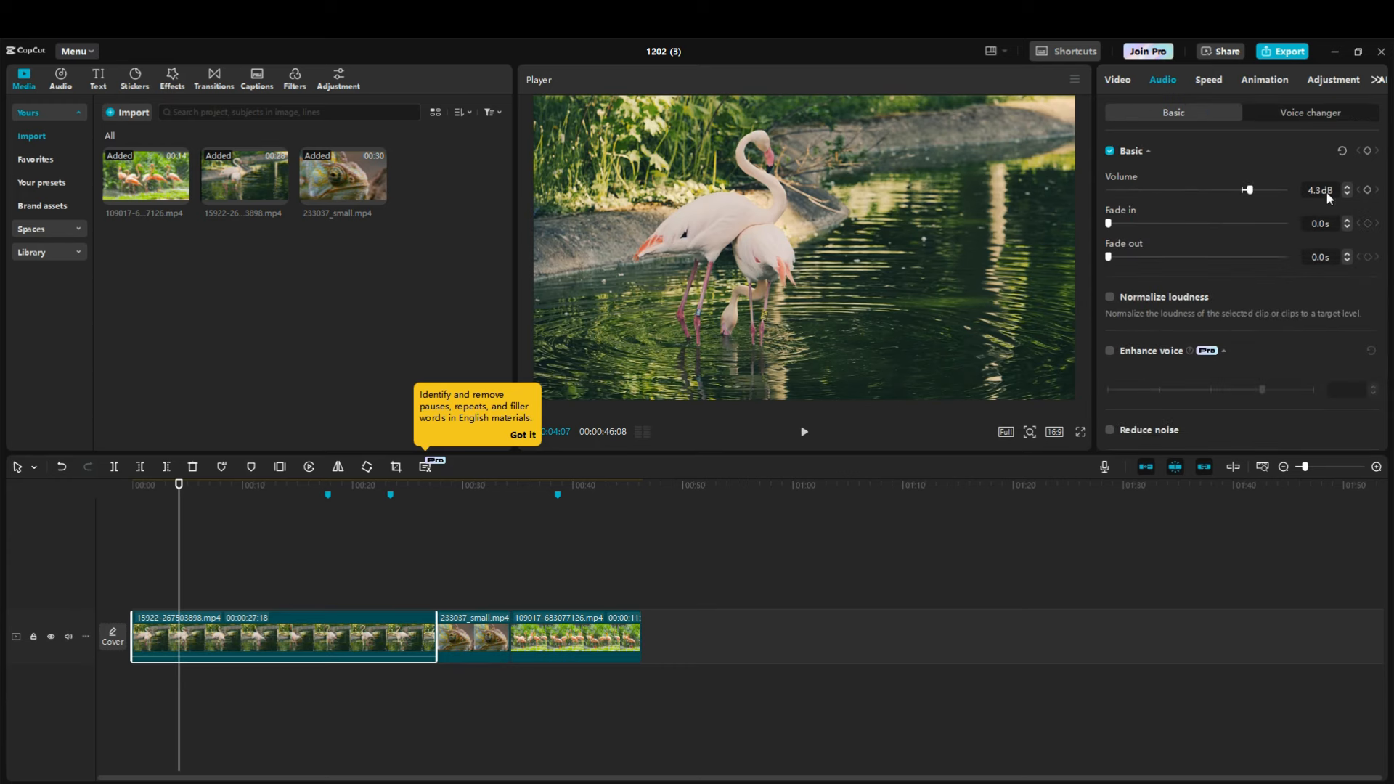
mouse_move(1249, 193)
left_mouse_down()
mouse_move(1233, 188)
mouse_move(1259, 190)
left_mouse_up()
left_click_drag(393, 626, 325, 657)
left_click(68, 636)
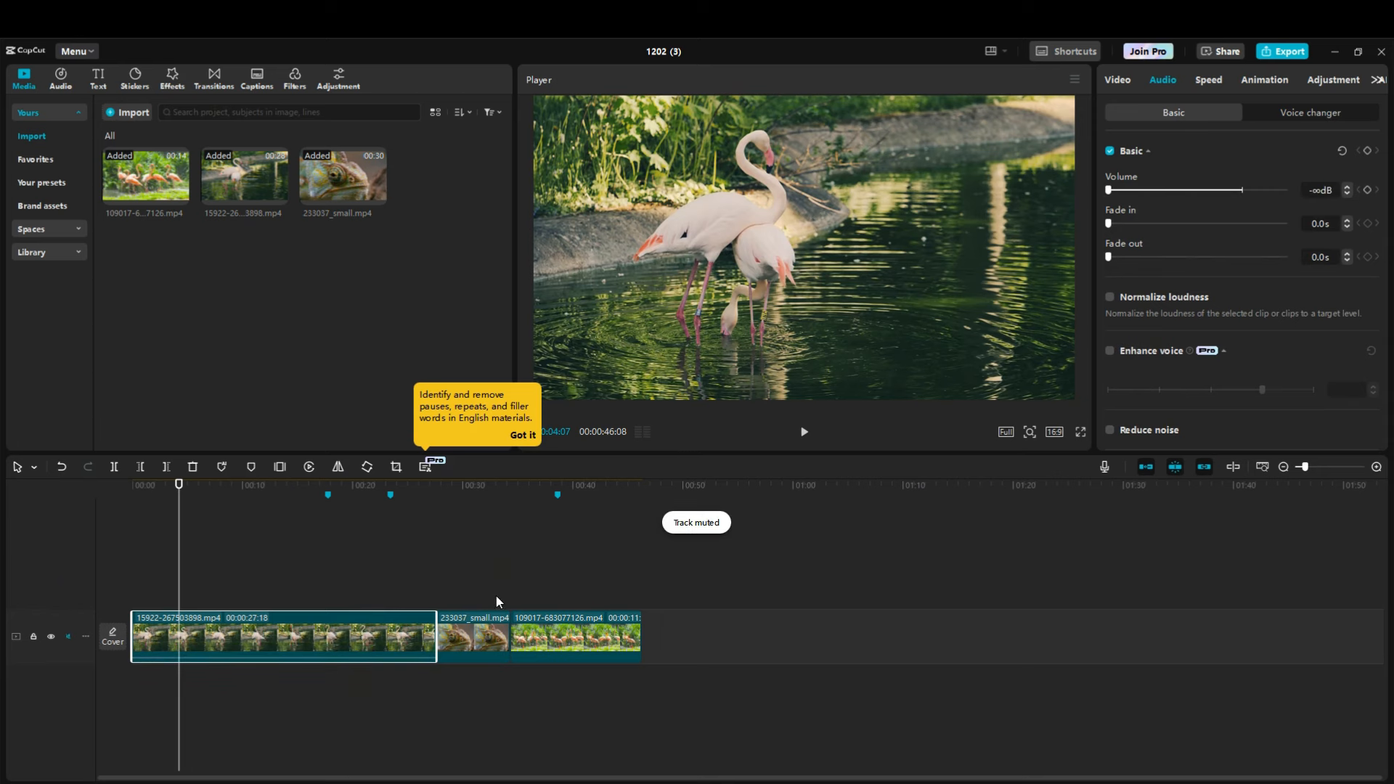
- Search the sound effects library for birds chirping
left_click(63, 78)
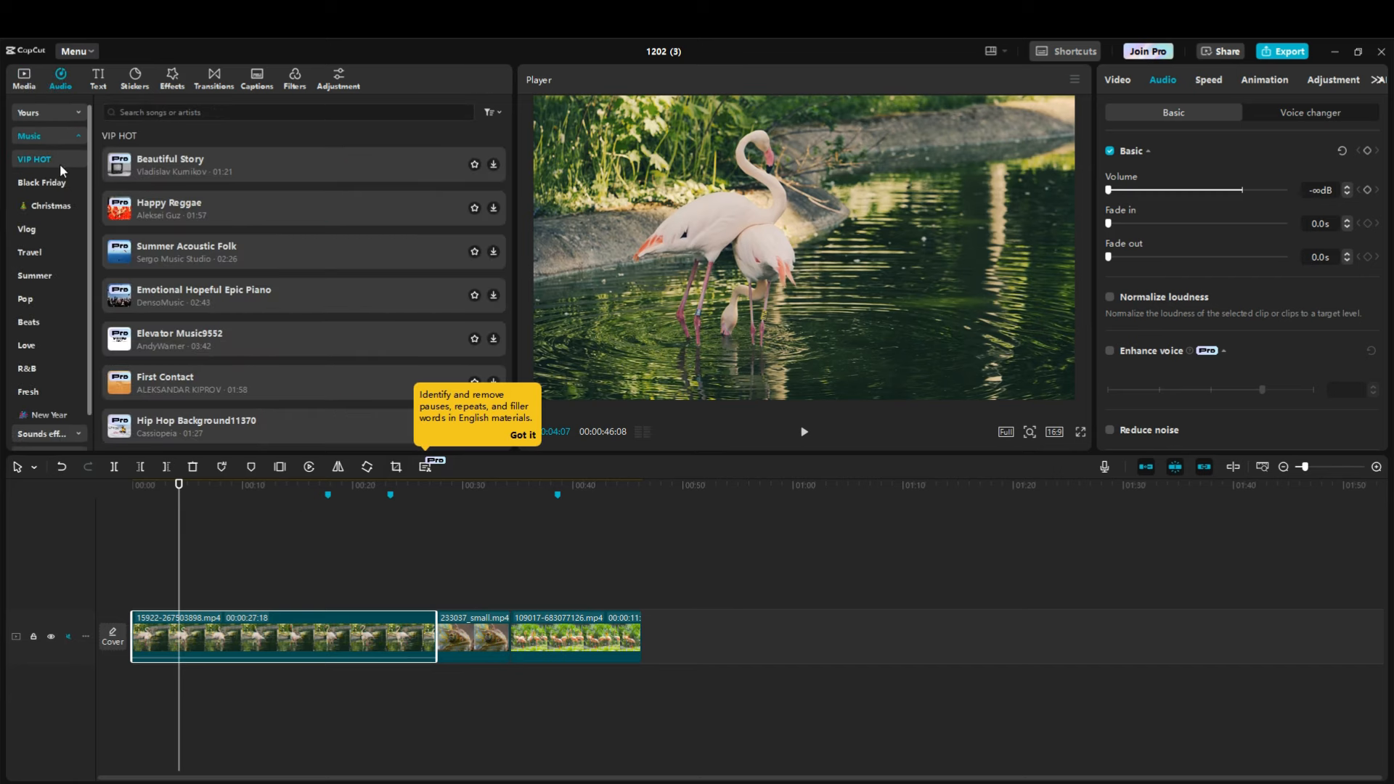
left_click(77, 135)
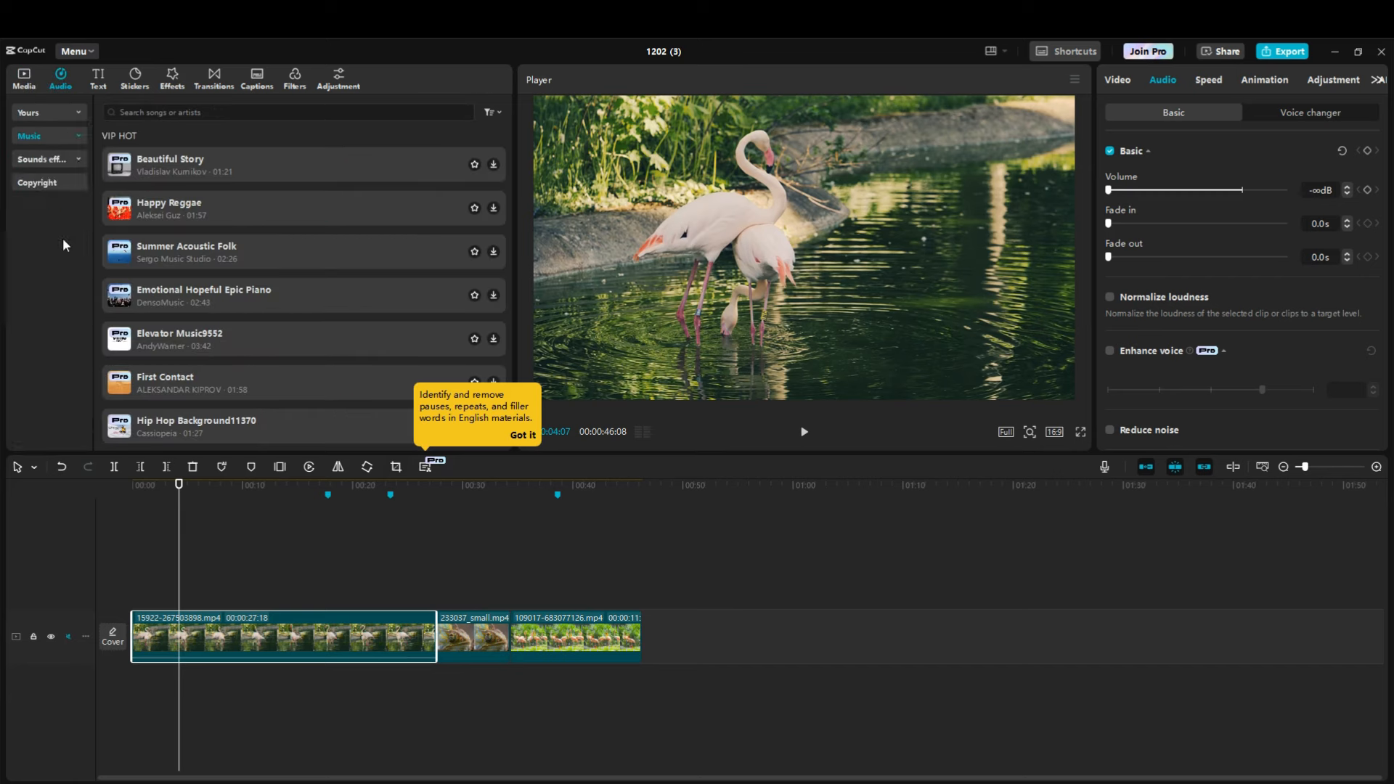
left_click(50, 160)
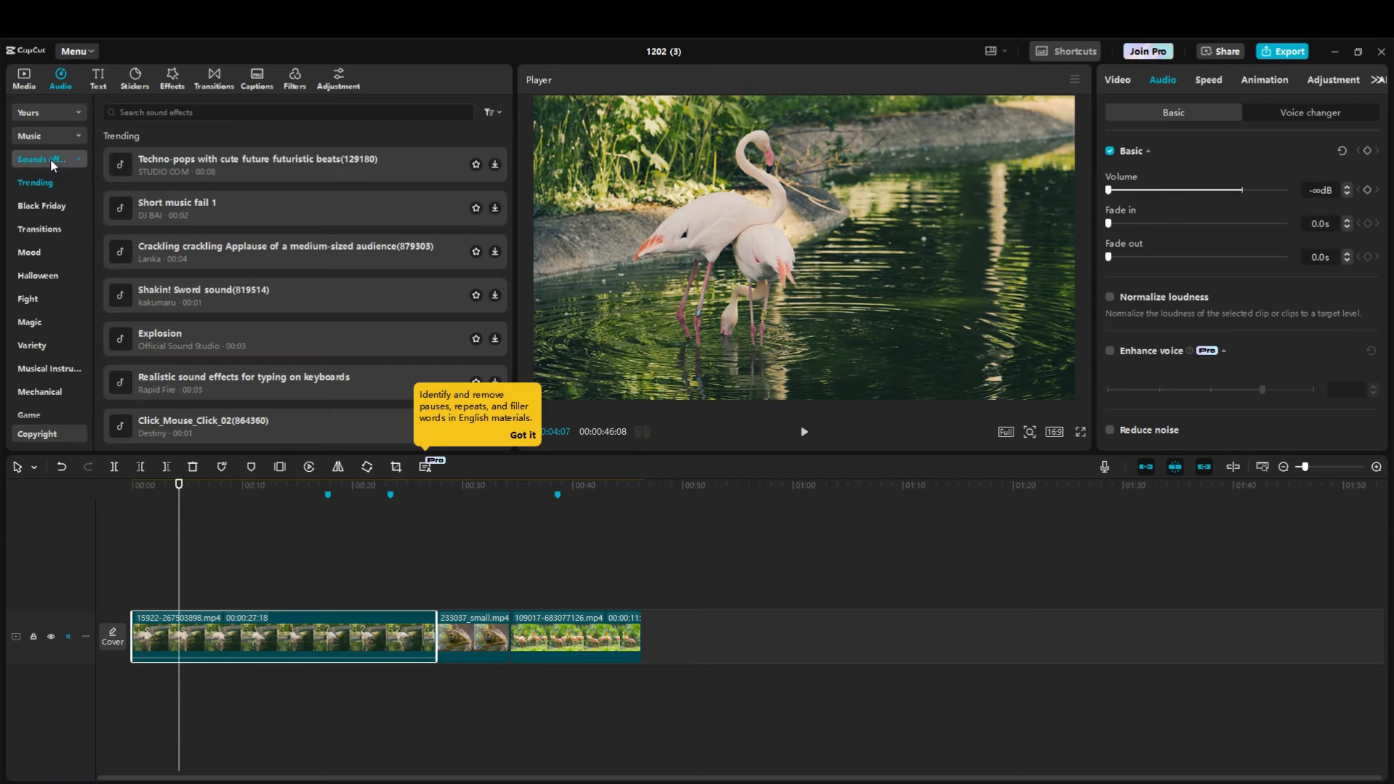
scroll(240, 356, "down", 3)
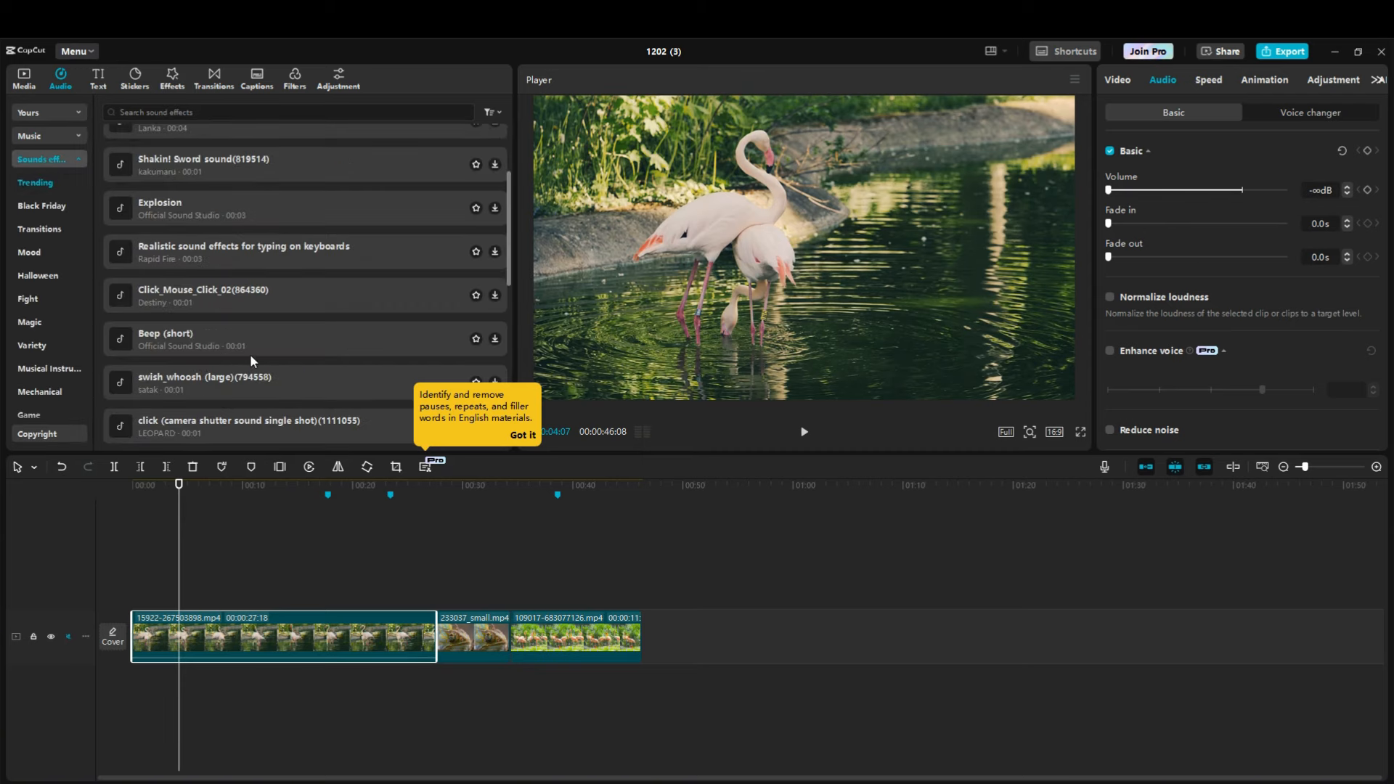
scroll(218, 232, "up", 2)
left_click(209, 112)
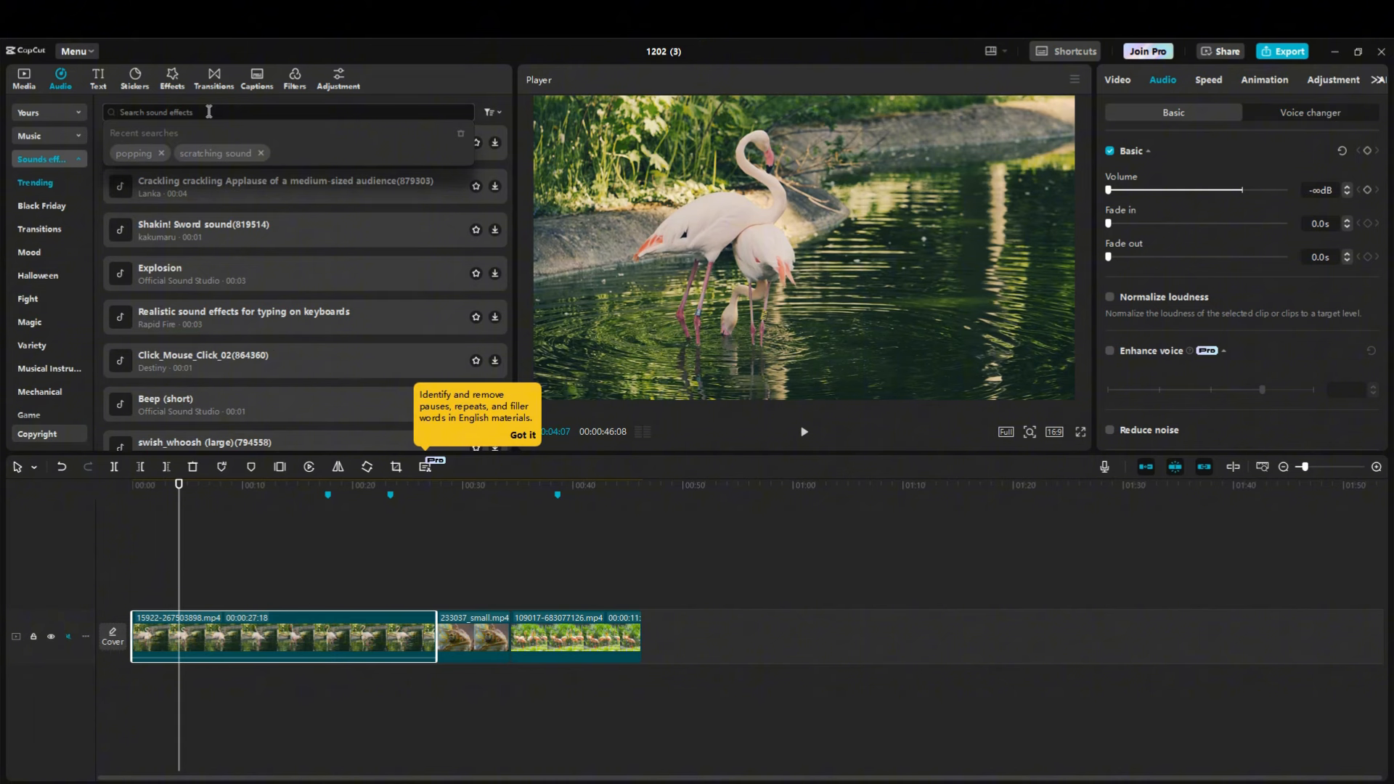
type("birds")
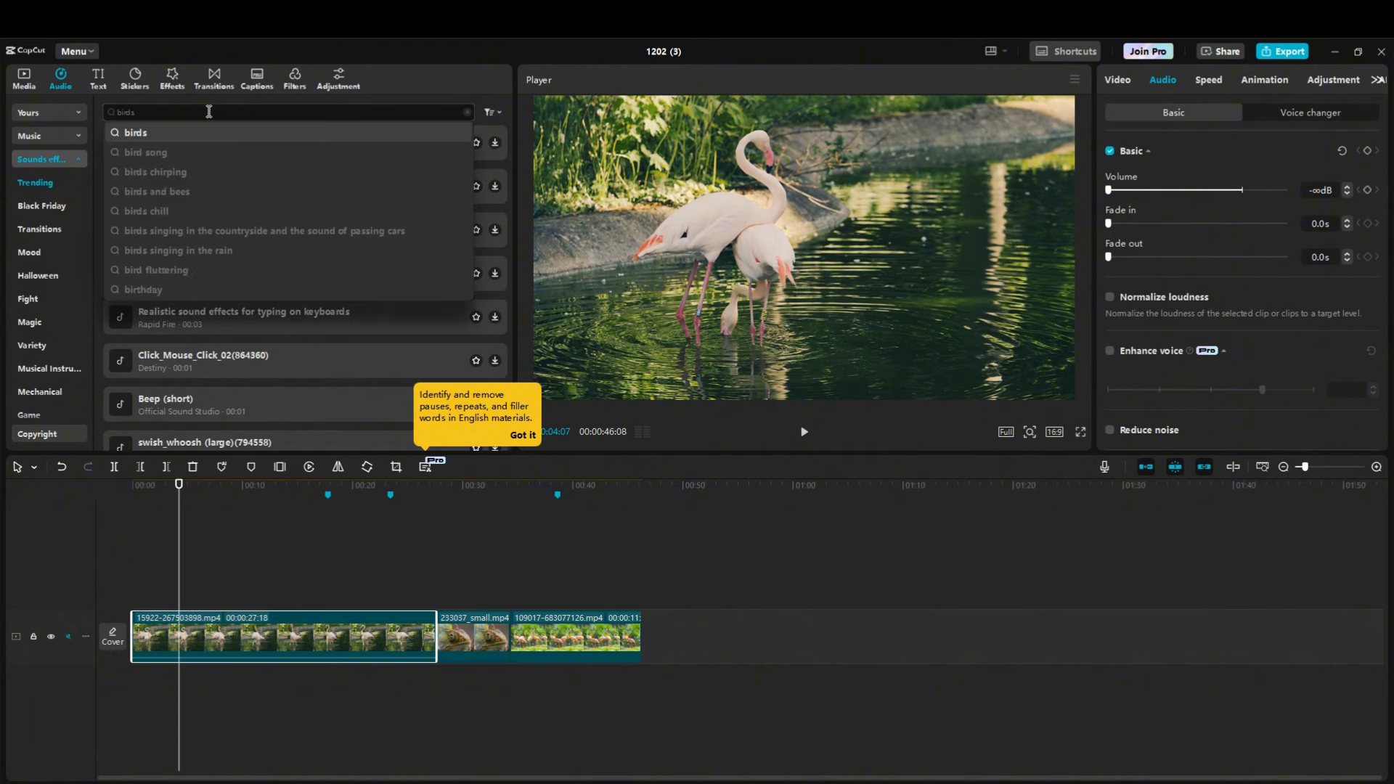
left_click(180, 175)
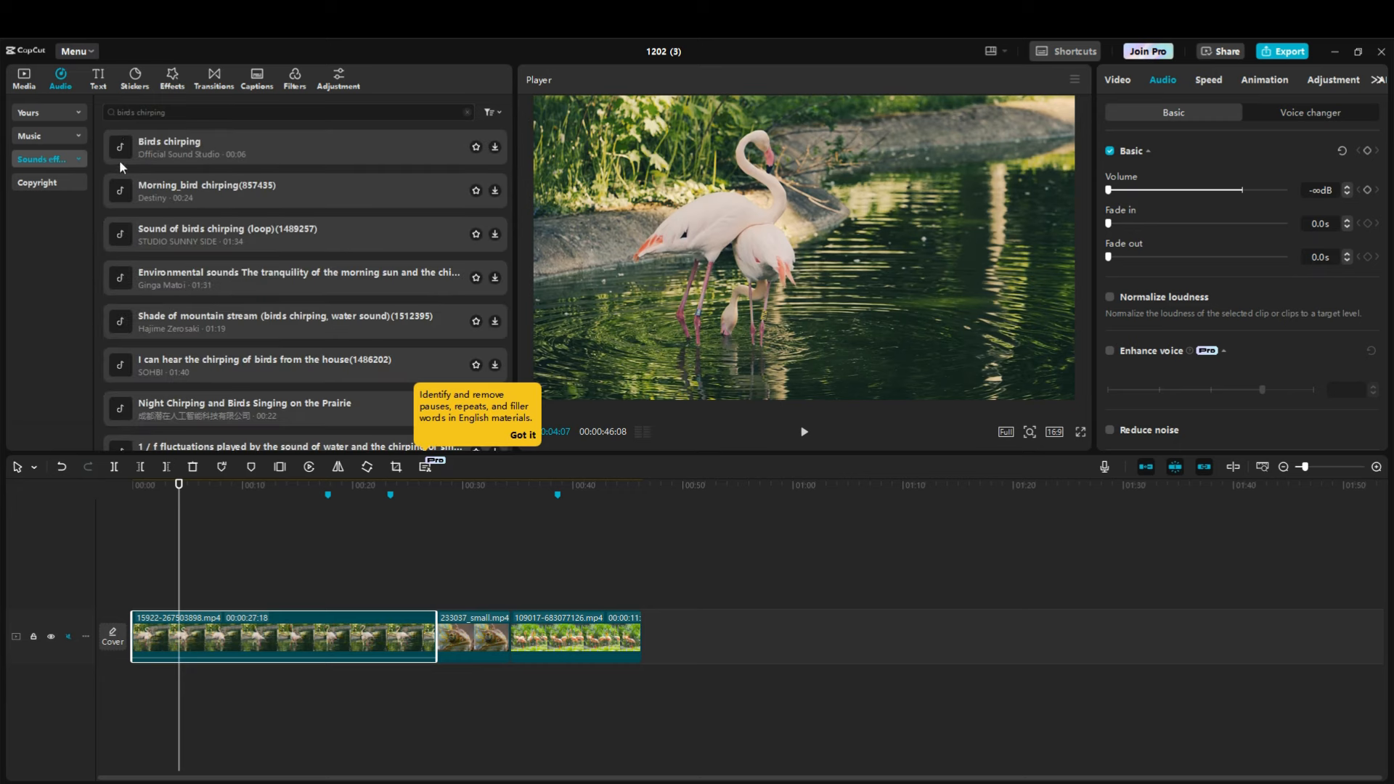
- Preview the Birds chirping sound effect and place it on an audio track at the start of the timeline, with its volume at 0.0 dB
left_click(181, 141)
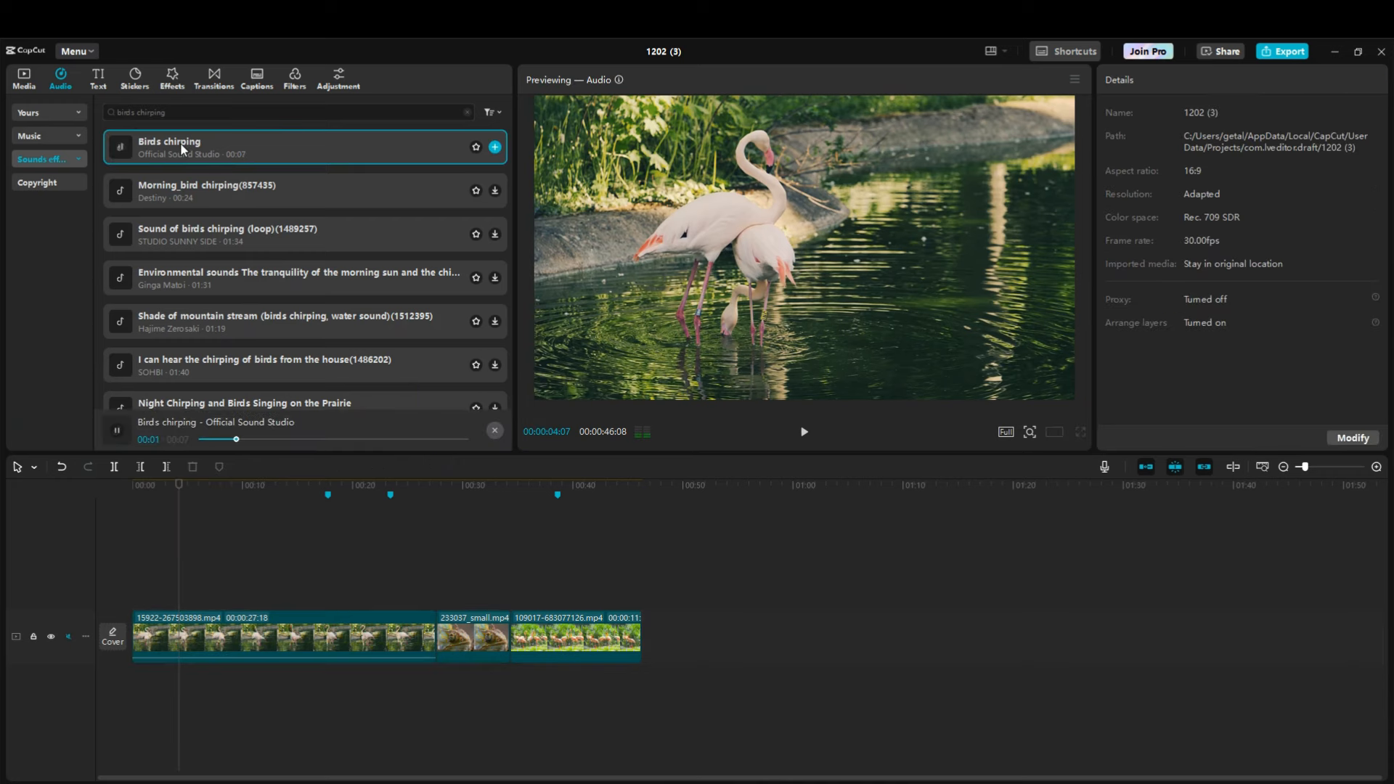
left_click_drag(180, 142, 133, 677)
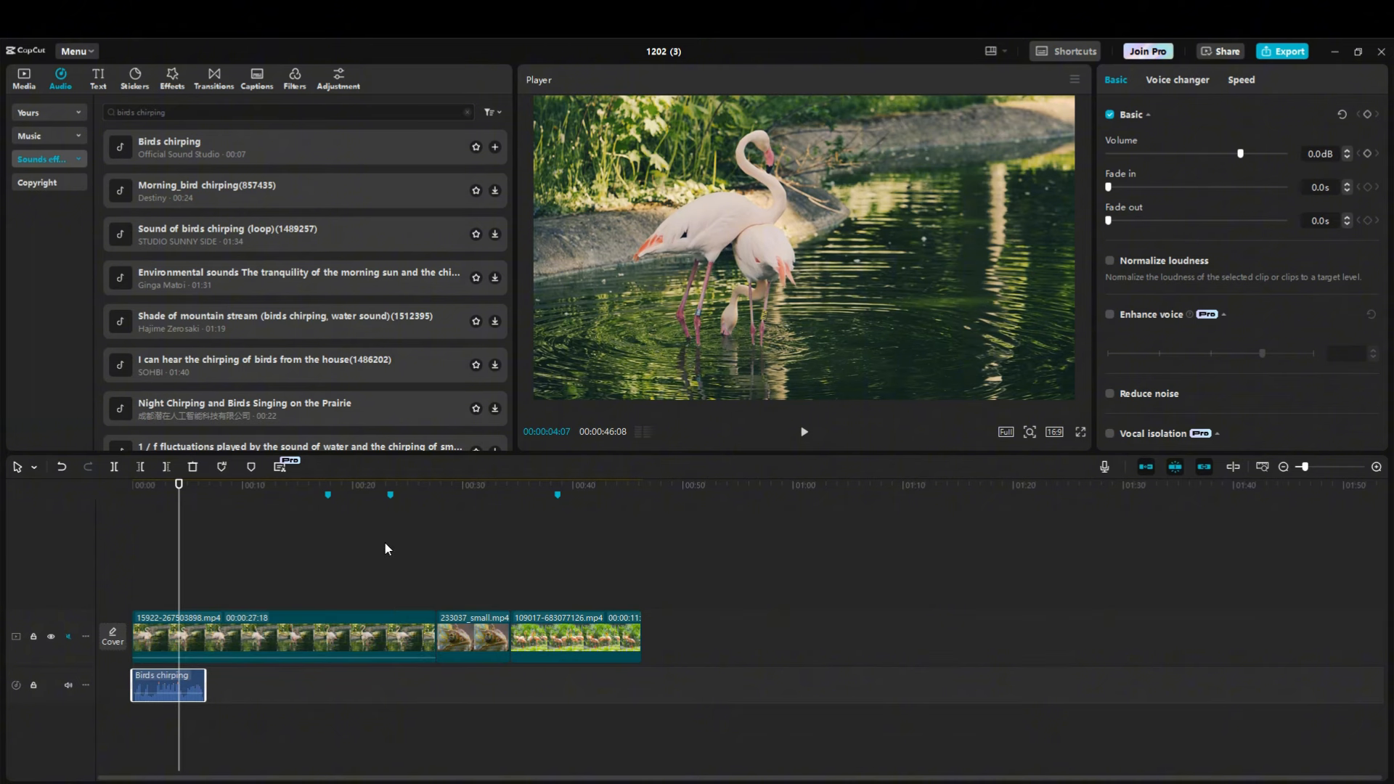
left_click_drag(172, 690, 175, 697)
mouse_move(1235, 153)
left_mouse_down()
mouse_move(1218, 152)
mouse_move(1243, 158)
left_mouse_up()
- Give the Birds chirping clip a fade-in and a fade-out of about 1.2 s each
mouse_move(203, 690)
mouse_move(156, 626)
key("Return")
mouse_move(140, 686)
left_click_drag(153, 684, 165, 683)
left_click_drag(181, 484, 205, 484)
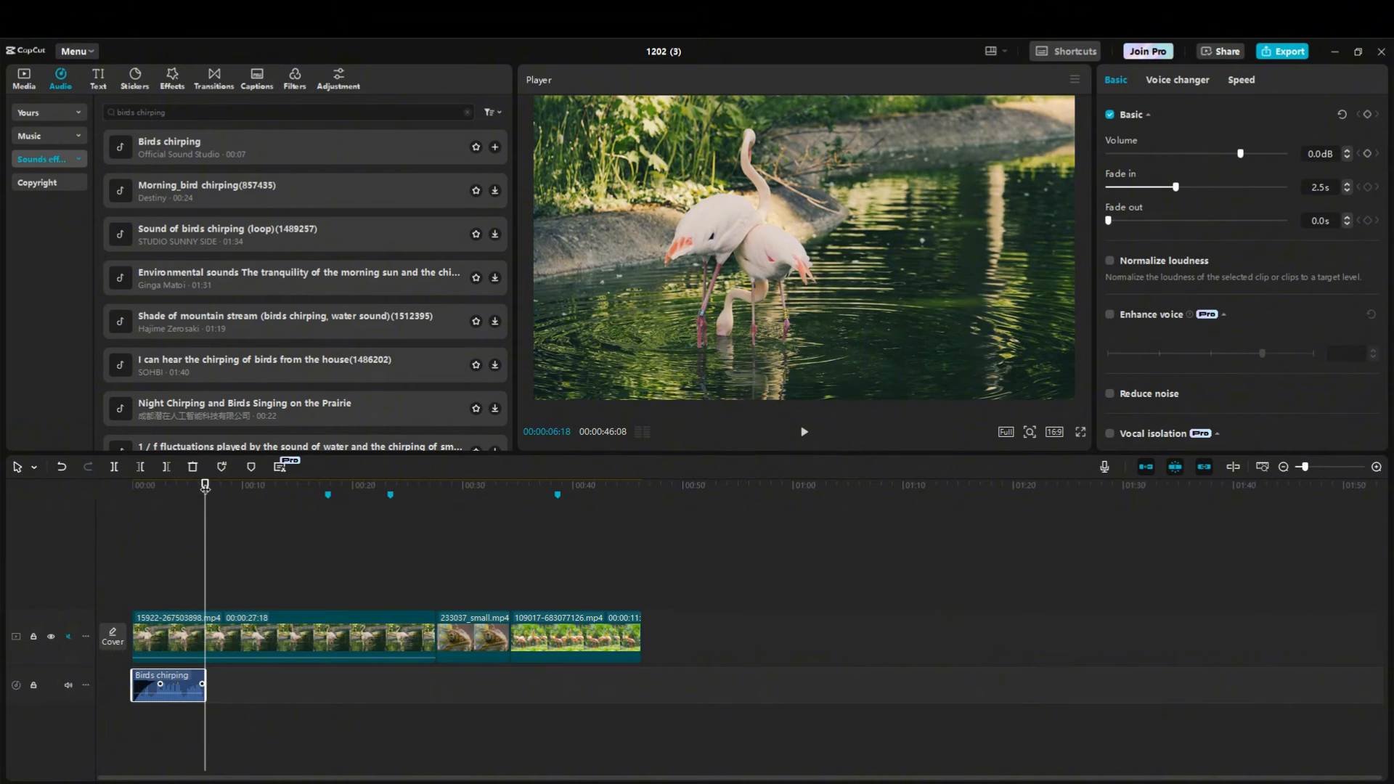
left_click_drag(205, 484, 175, 484)
mouse_move(203, 684)
left_mouse_down()
mouse_move(145, 683)
mouse_move(192, 684)
left_mouse_up()
mouse_move(159, 684)
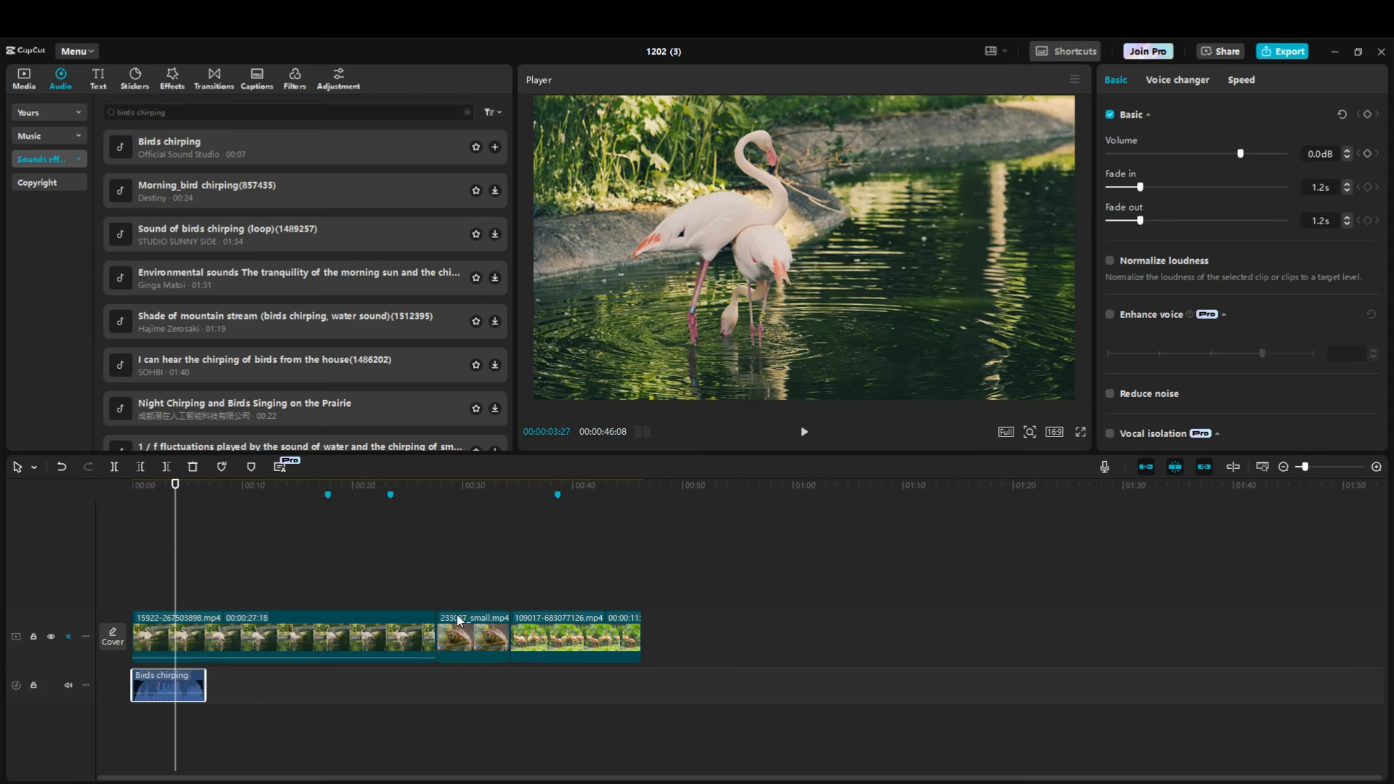
- Lower the Birds chirping clip's volume to about -12.3 dB
left_click(305, 566)
left_click(176, 696)
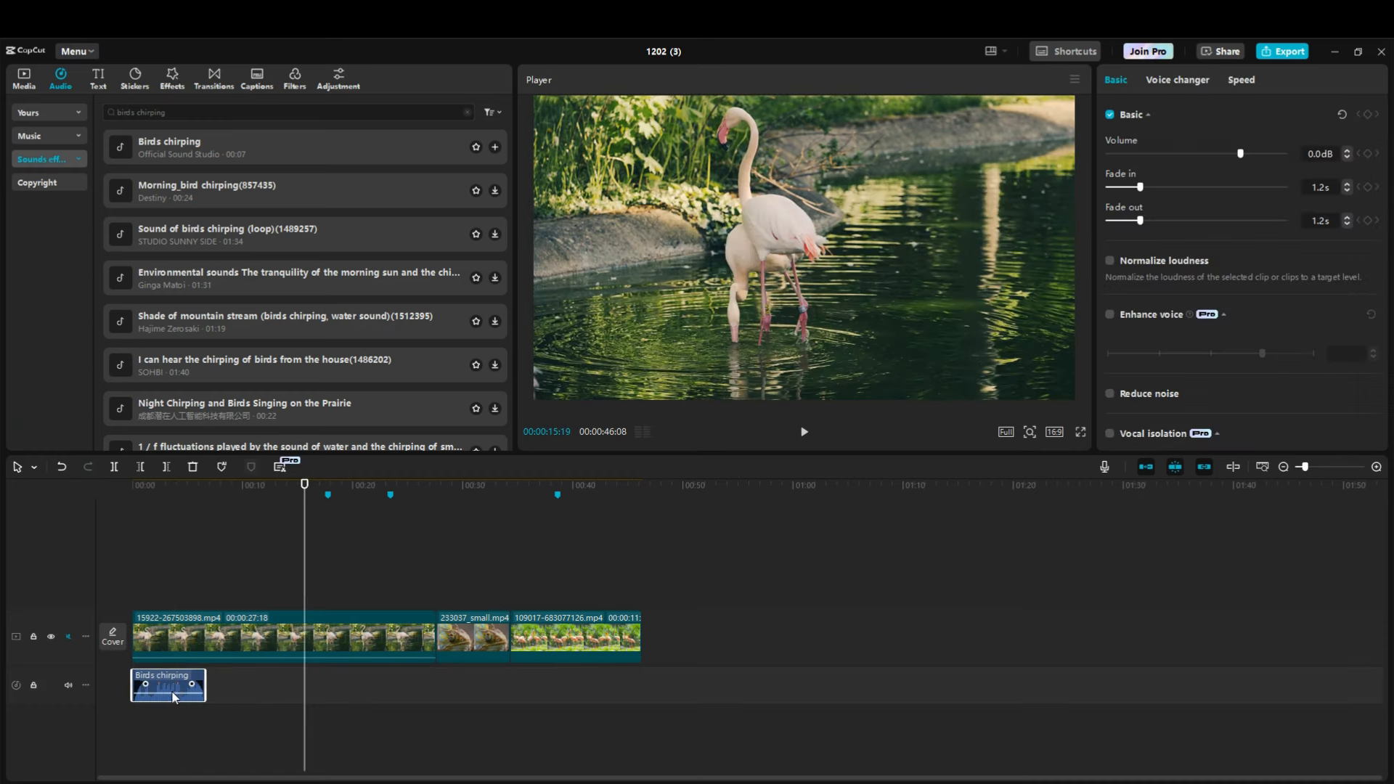
left_click_drag(170, 687, 170, 698)
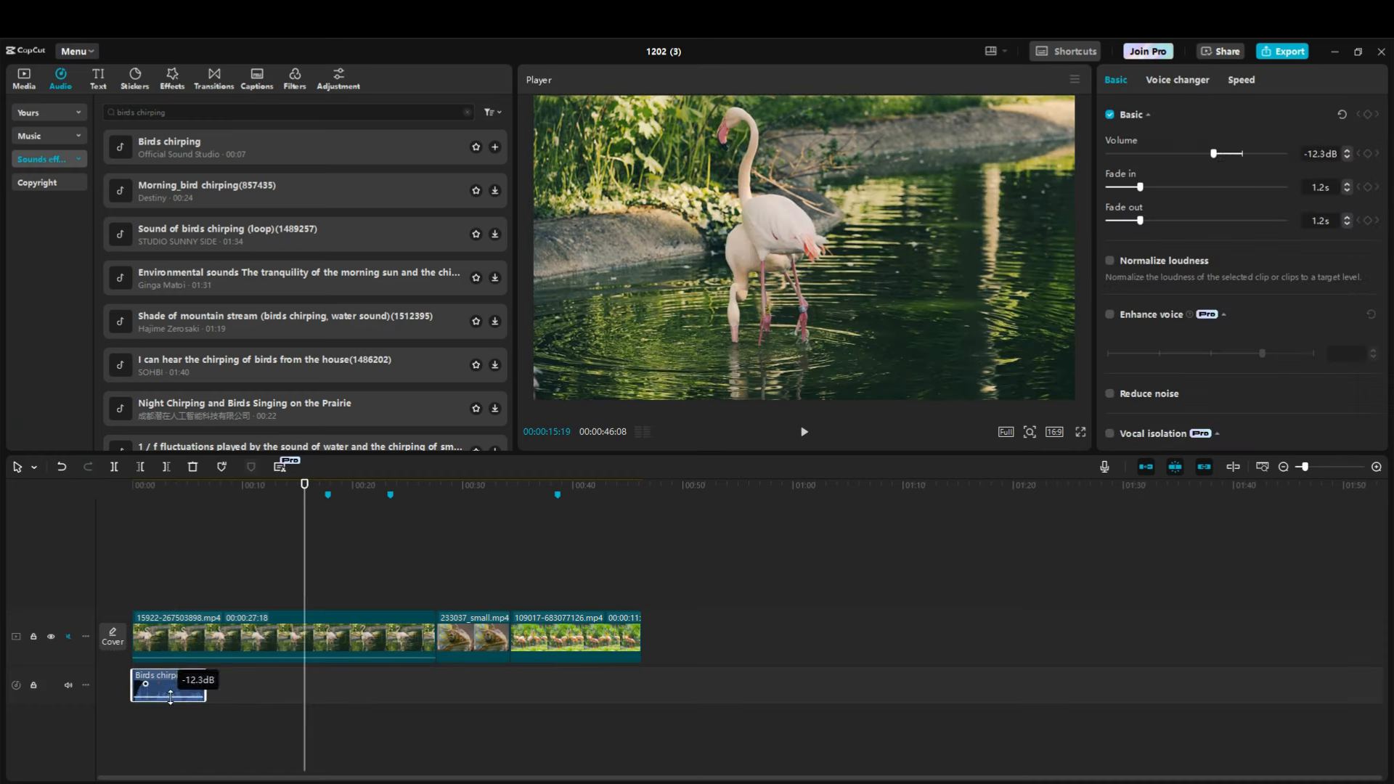
left_click(231, 707)
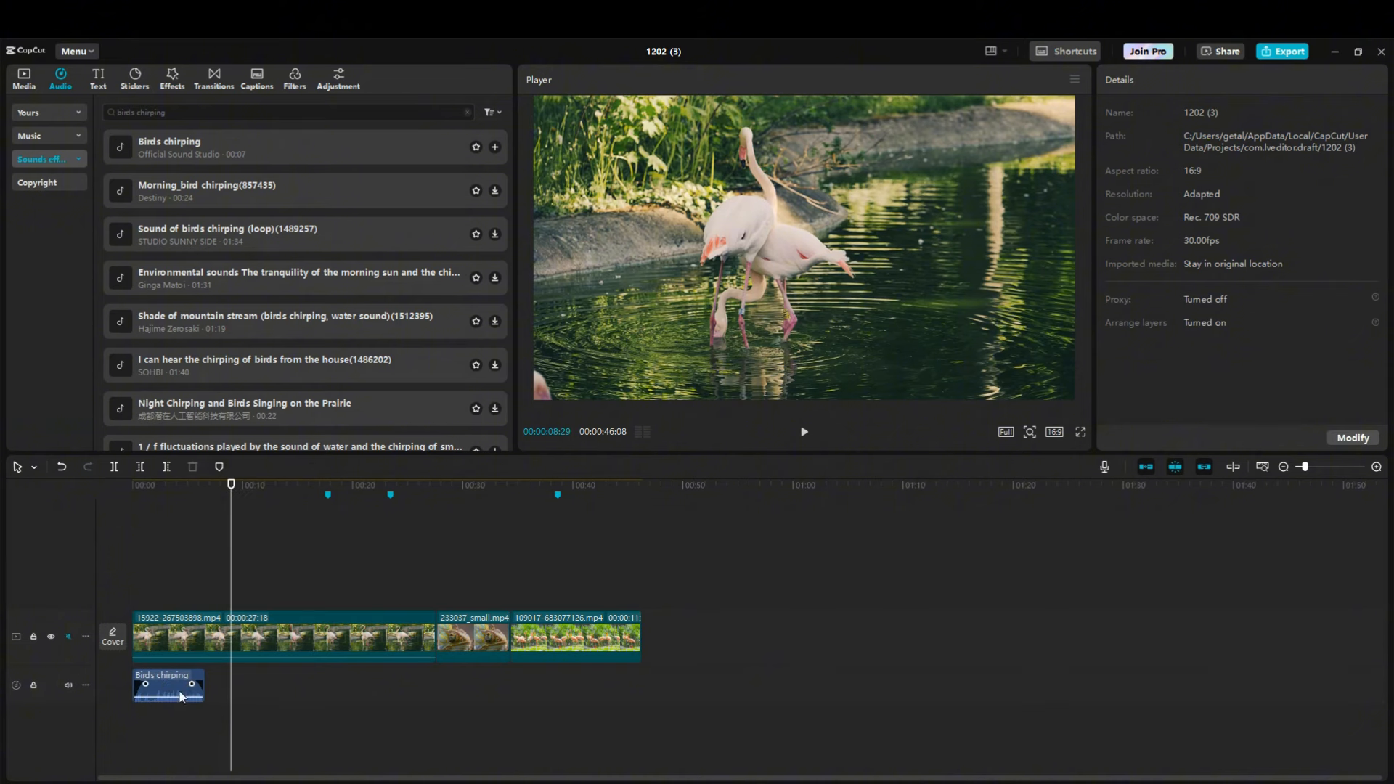
left_click(60, 129)
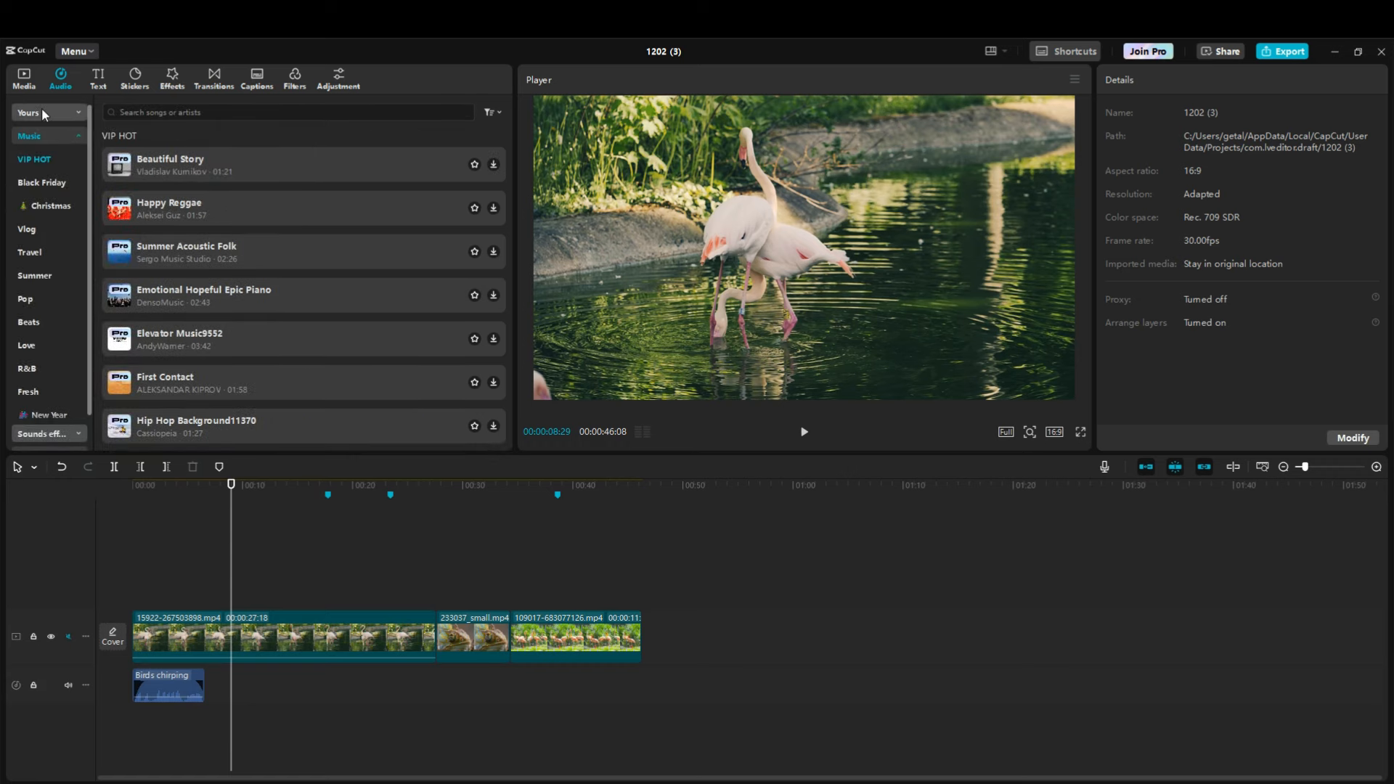
left_click(42, 108)
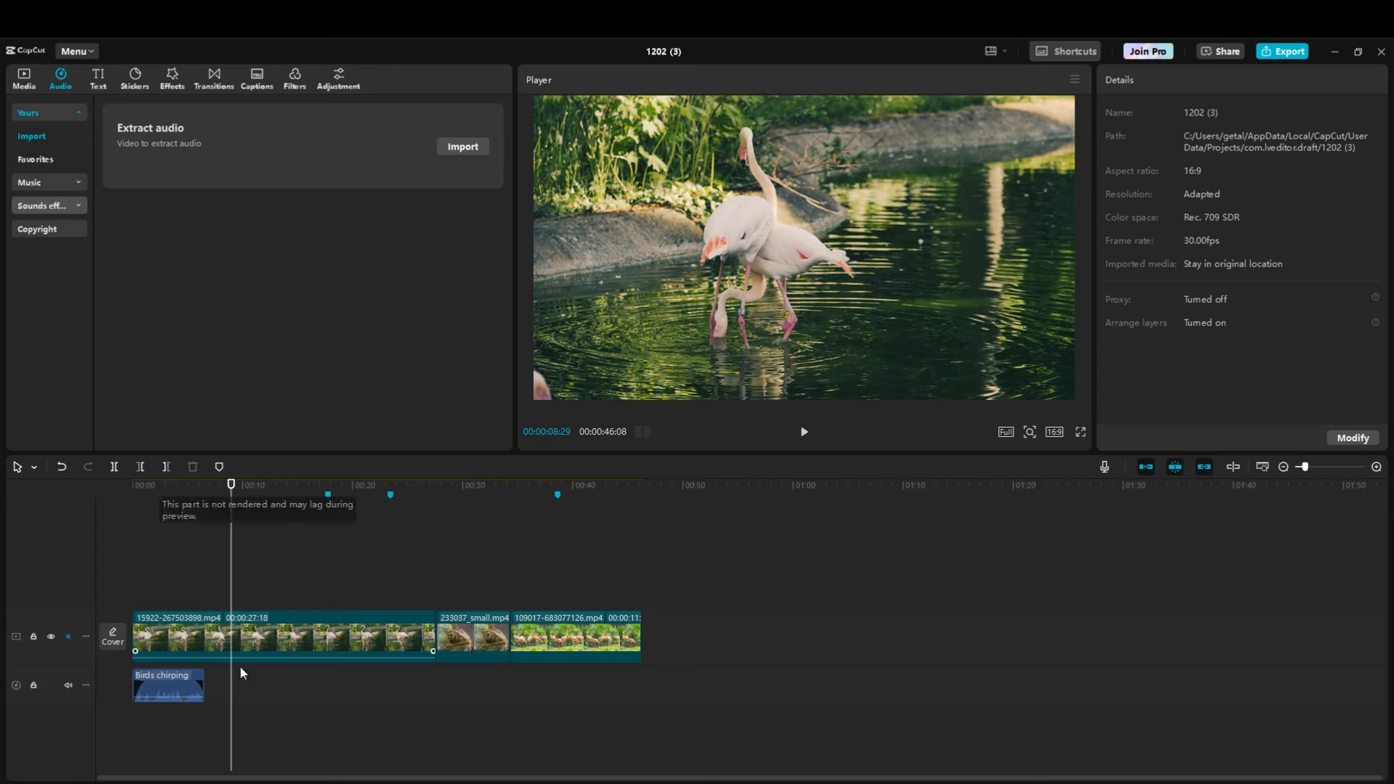
- Add a default text clip above the video, starting at the first marker at 00:00:17:23
left_click(99, 79)
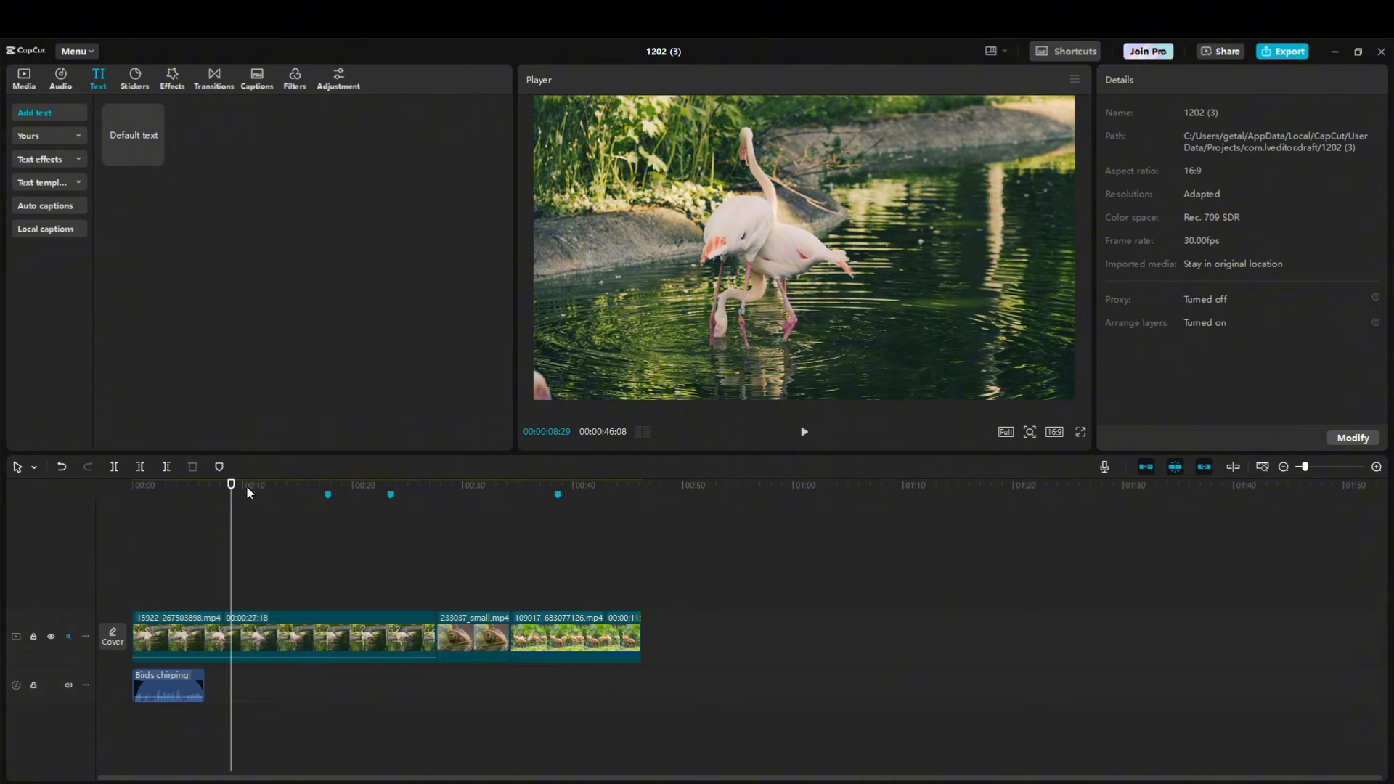
left_click_drag(233, 480, 331, 492)
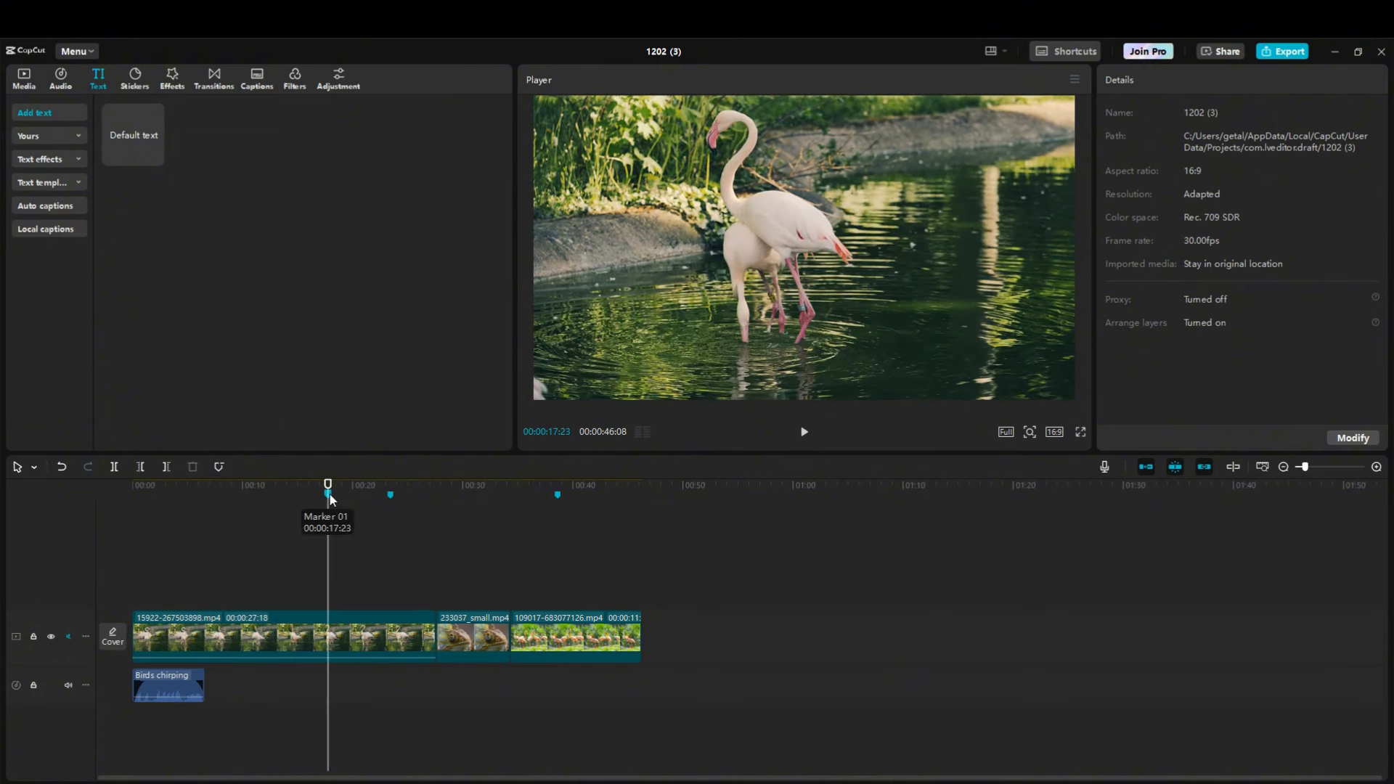
mouse_move(133, 129)
left_click_drag(132, 123, 325, 590)
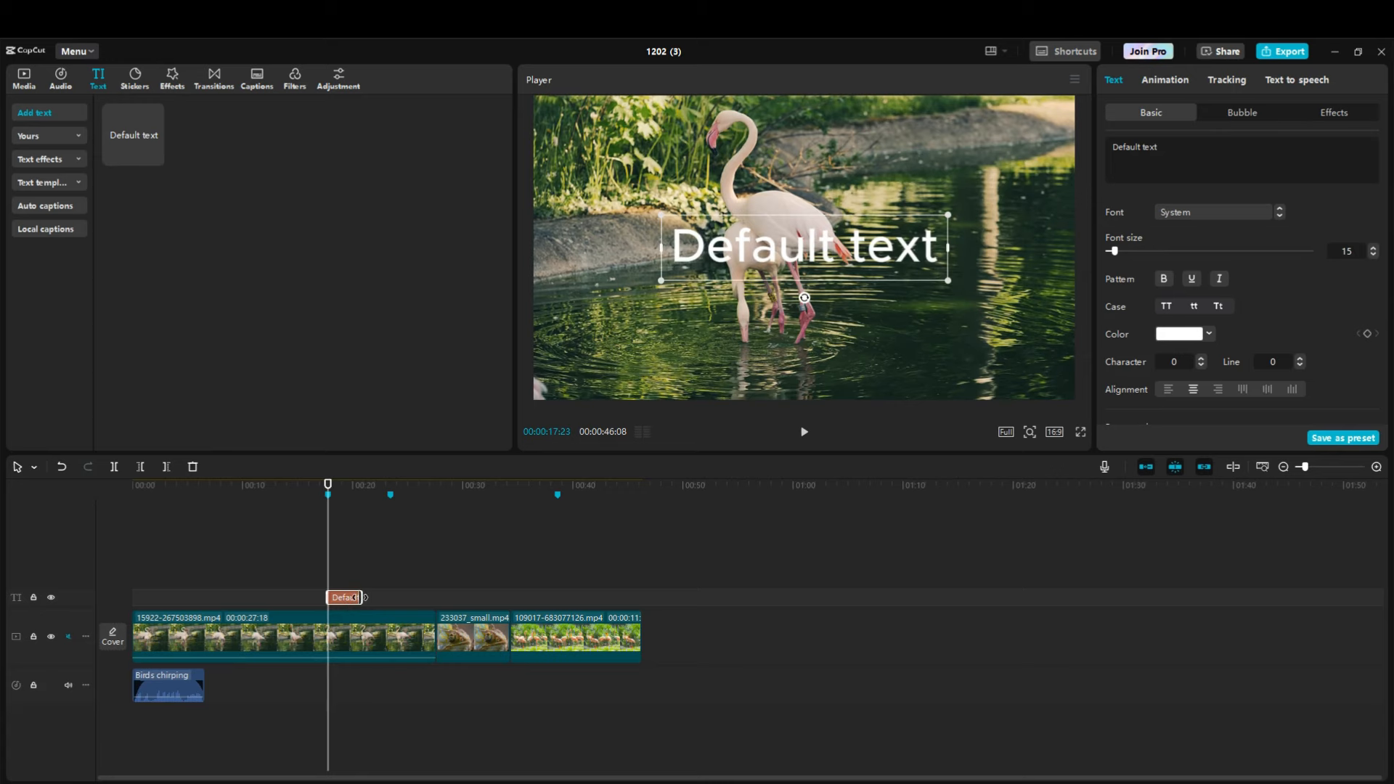
- Extend the text clip and trim its end at 00:00:21:21
mouse_move(361, 597)
left_mouse_down()
mouse_move(530, 597)
mouse_move(336, 599)
mouse_move(416, 597)
mouse_move(384, 598)
left_mouse_up()
left_click_drag(328, 485, 372, 492)
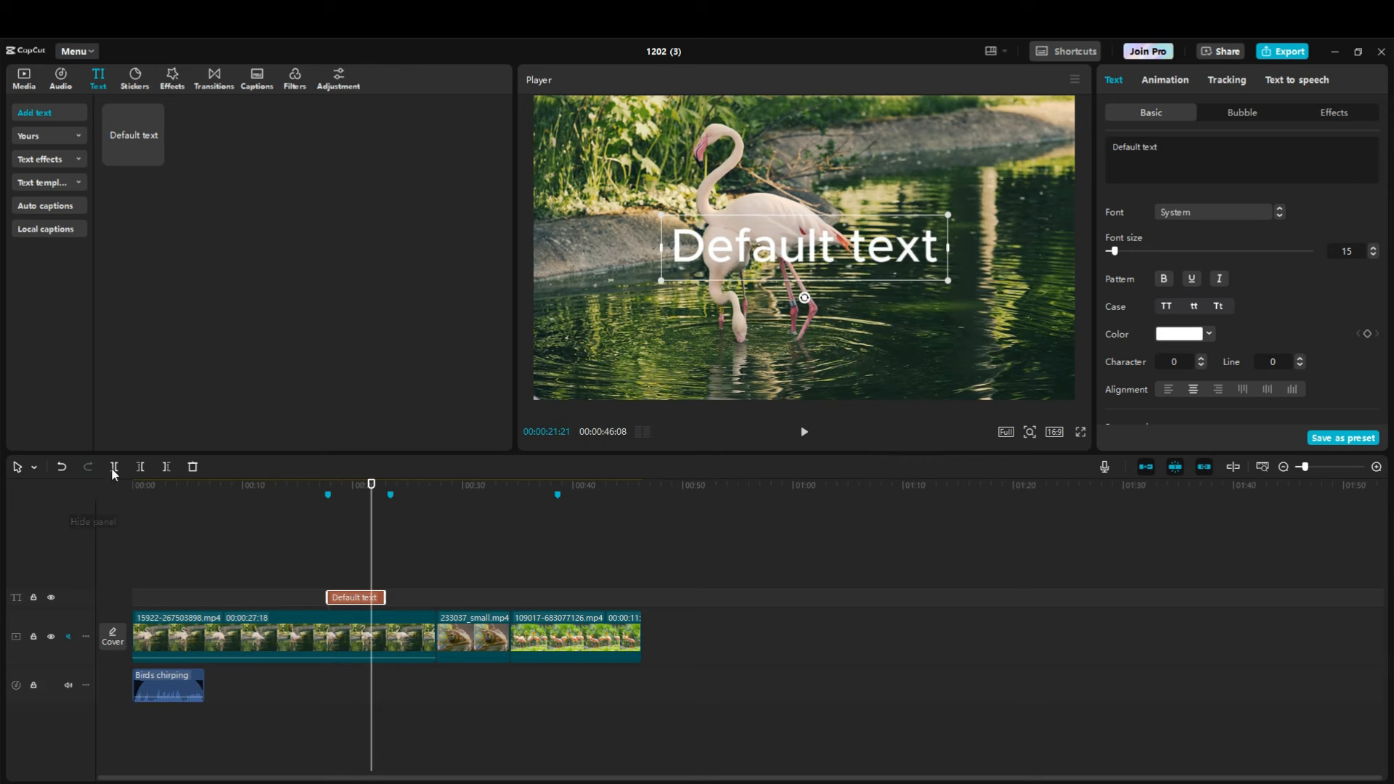
left_click(168, 468)
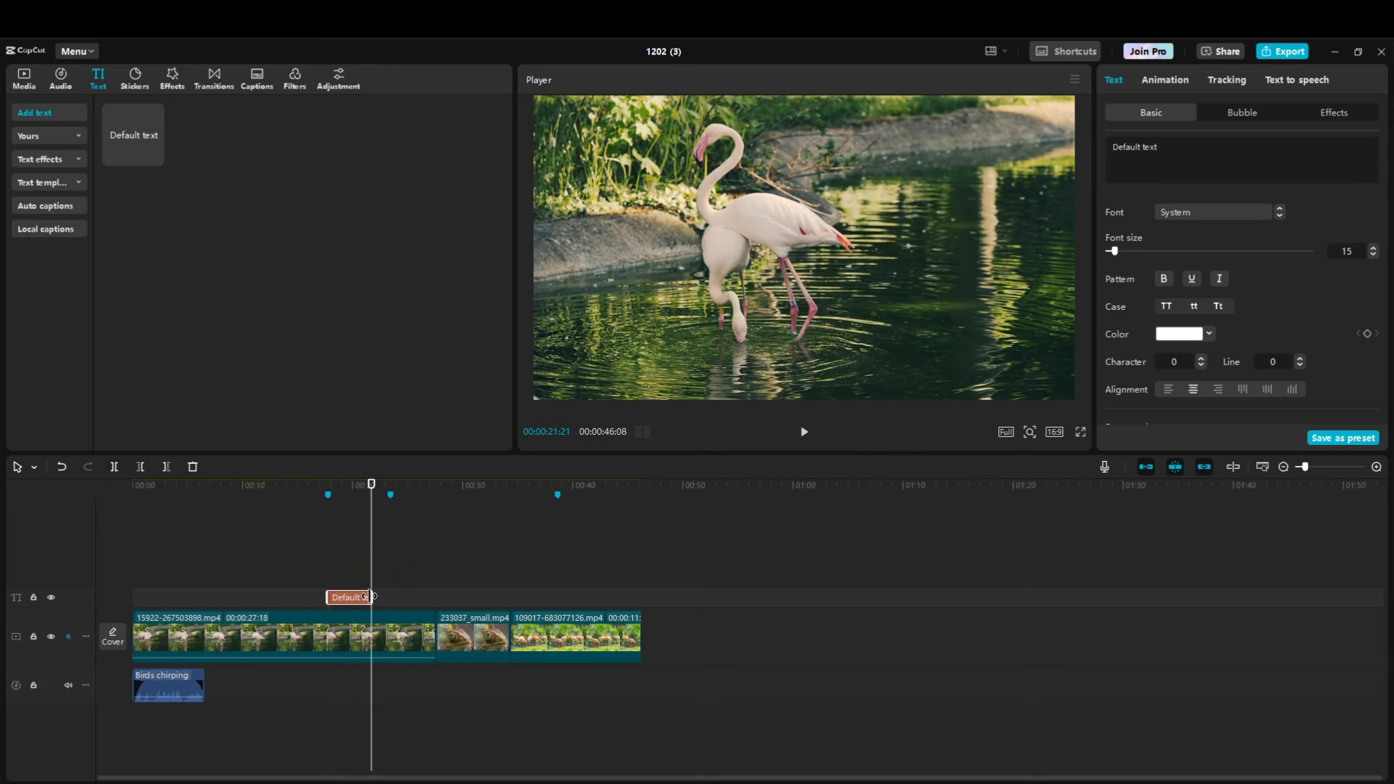
- Replace the default text with "Happy Flamingo"
left_click_drag(371, 484, 338, 486)
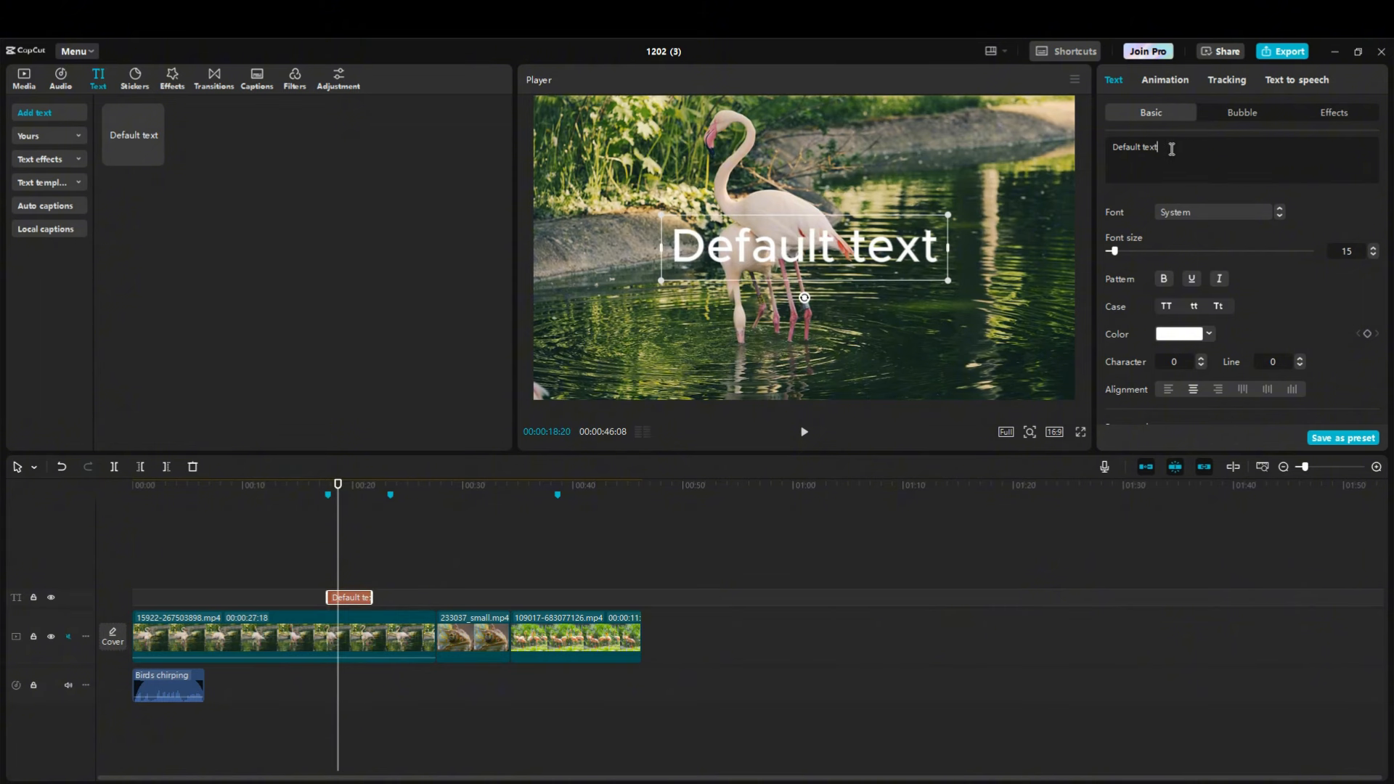
left_click_drag(1172, 148, 1096, 148)
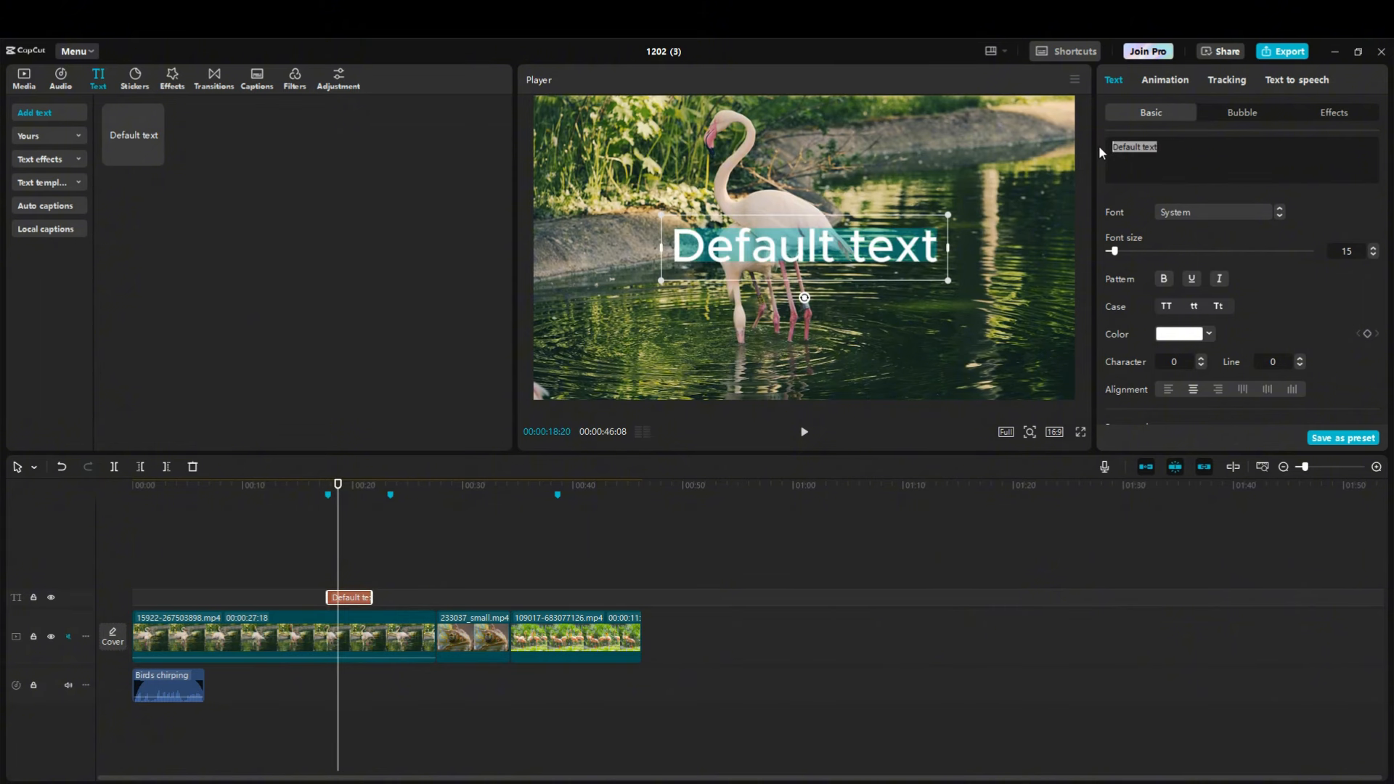
type("HGa")
key("BackSpace")
key("BackSpace")
type("appy Flamingo")
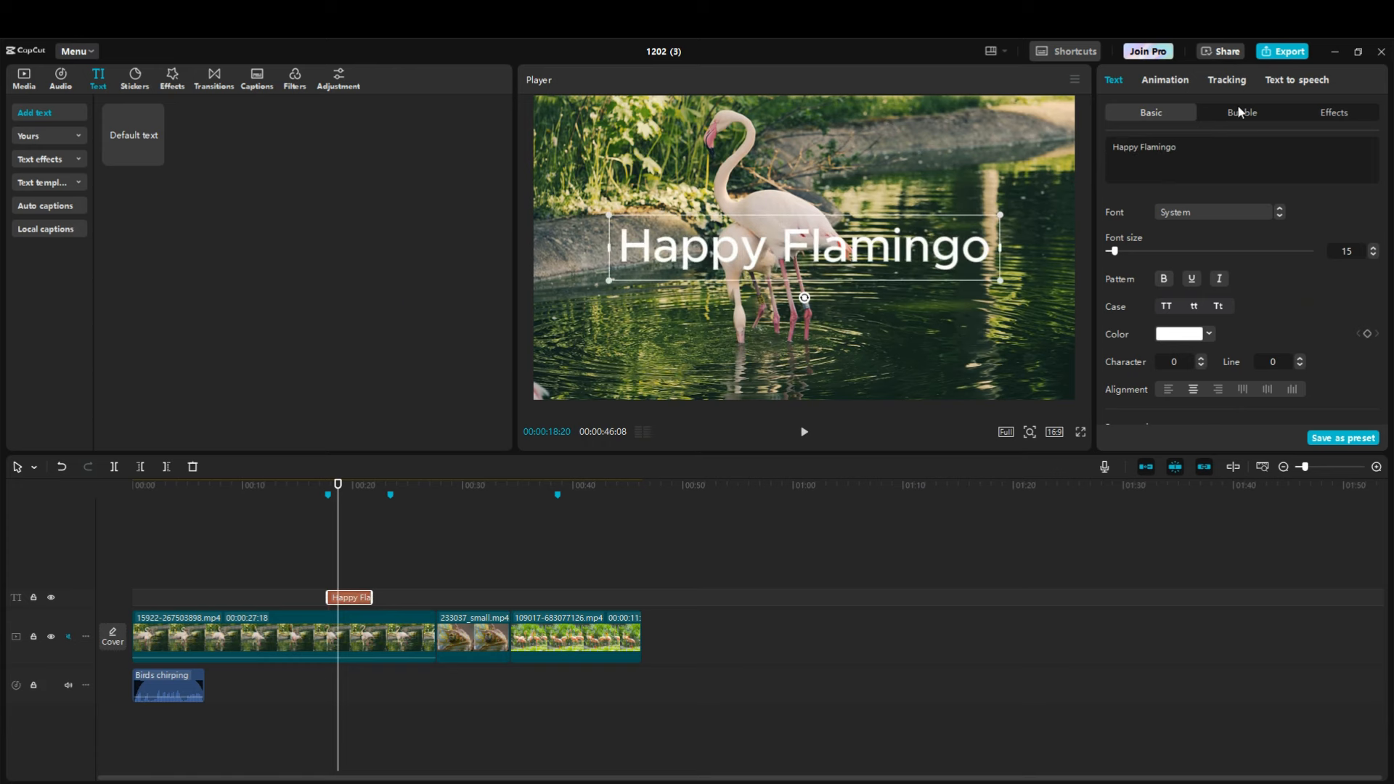
- Set the font of the Happy Flamingo text to Constane
left_click(1175, 209)
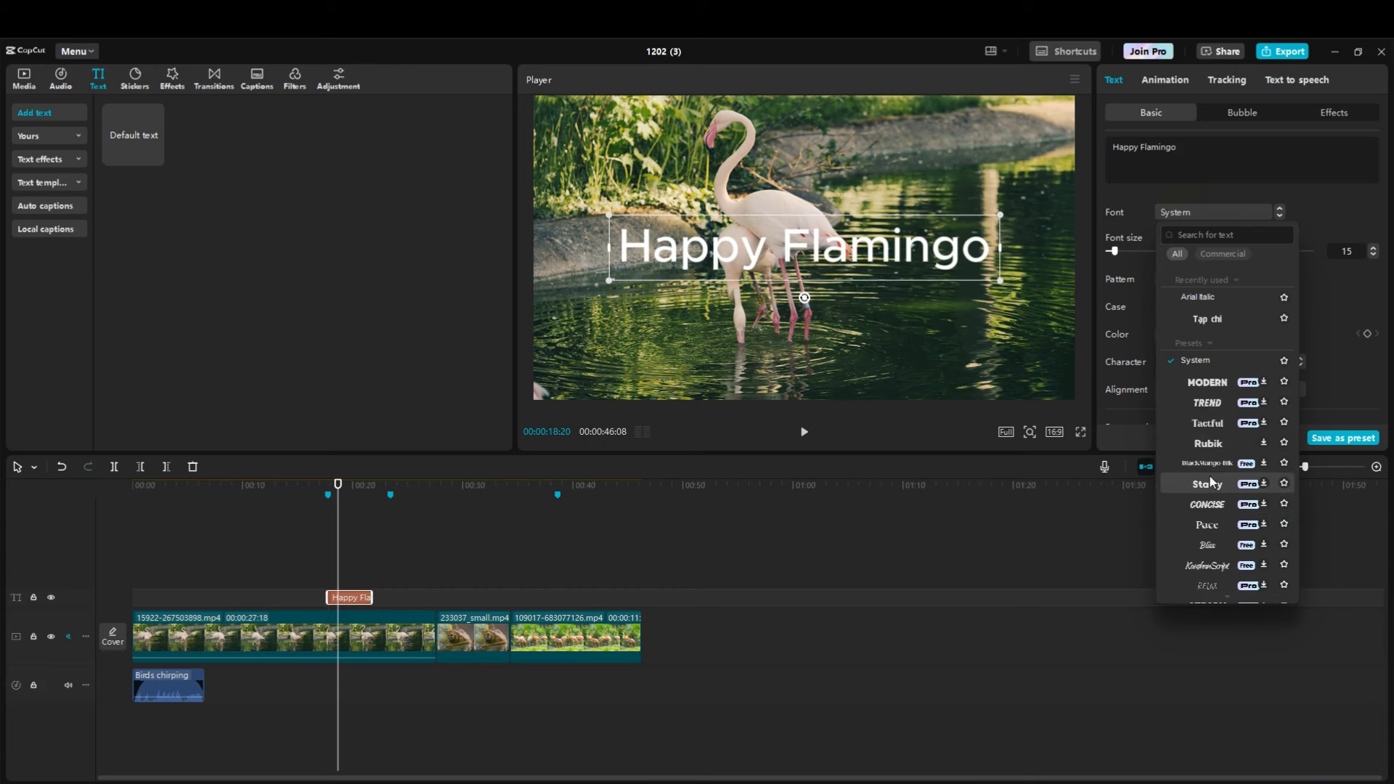
scroll(1209, 450, "down", 1)
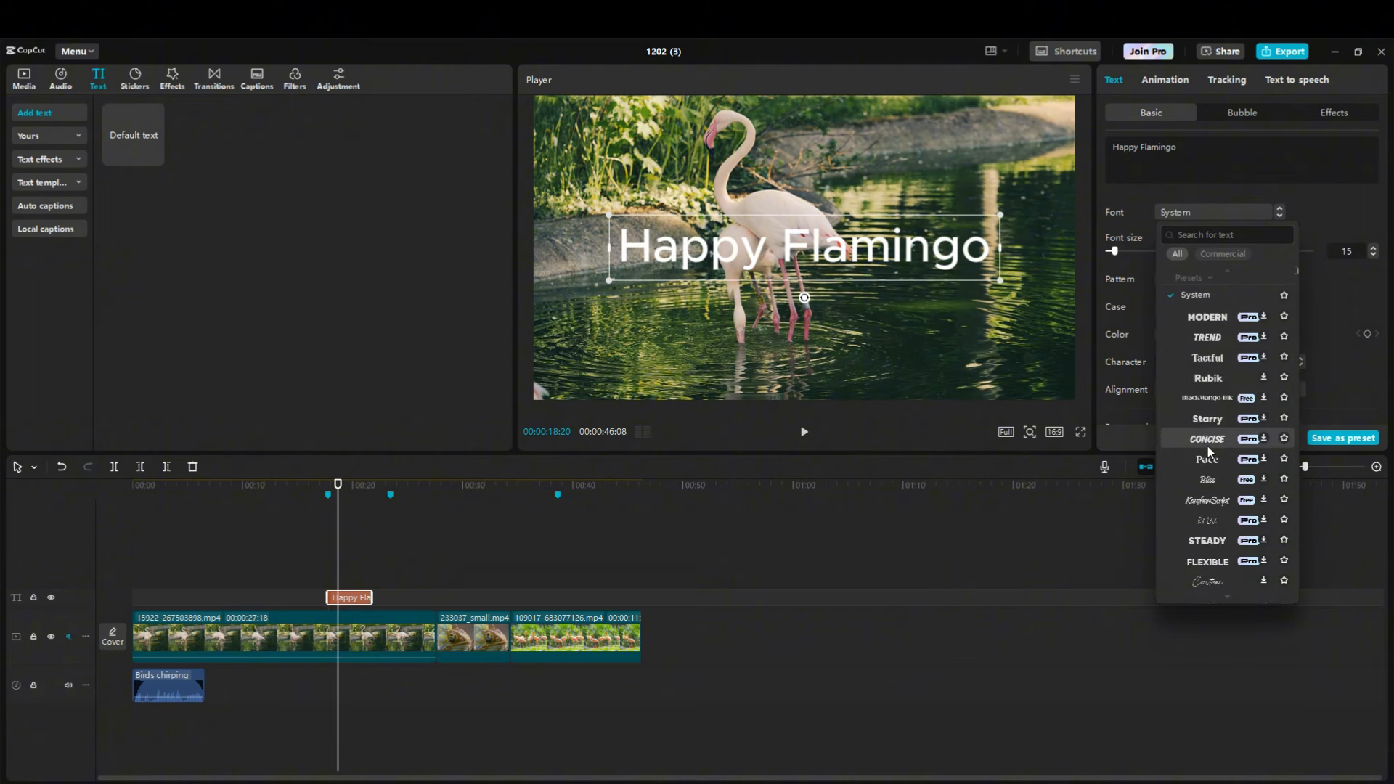
scroll(1207, 483, "down", 2)
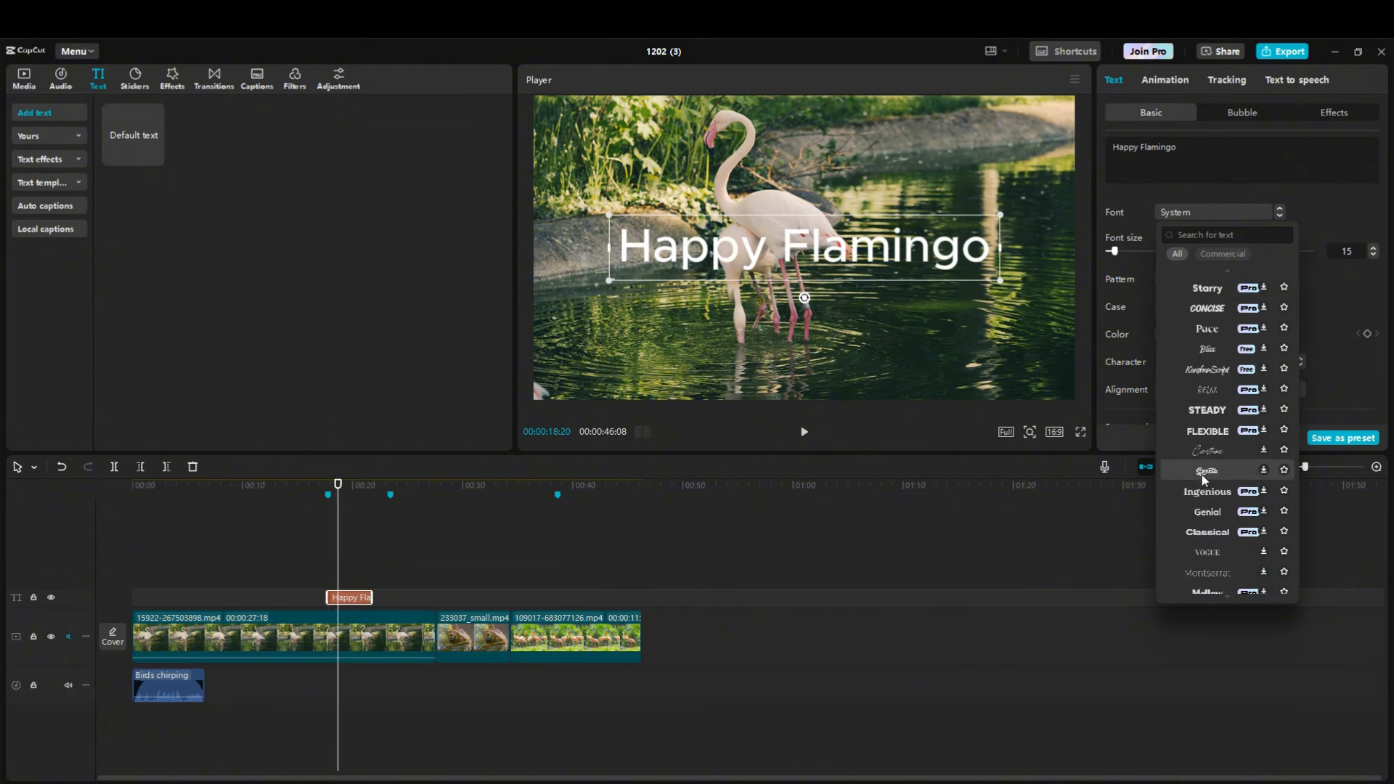
scroll(1211, 334, "up", 2)
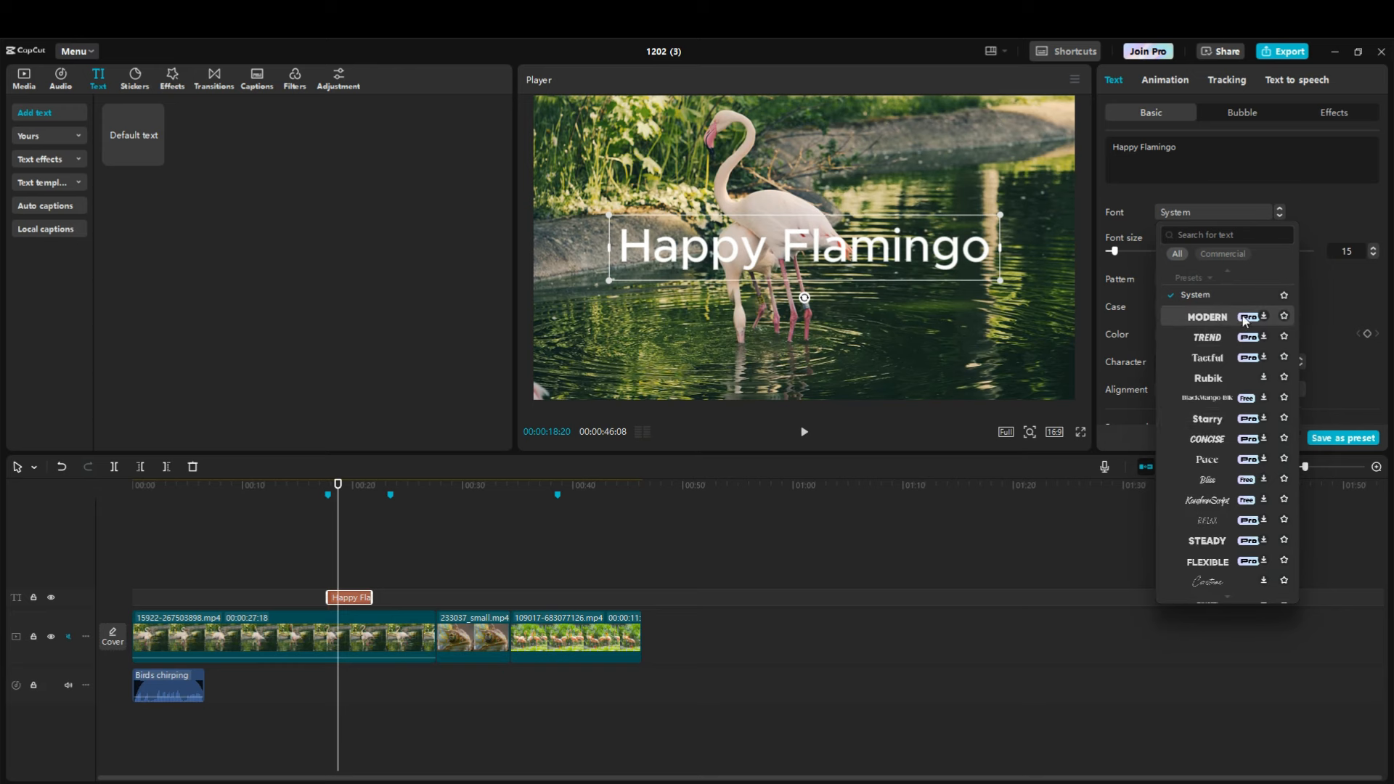
scroll(1250, 517, "down", 1)
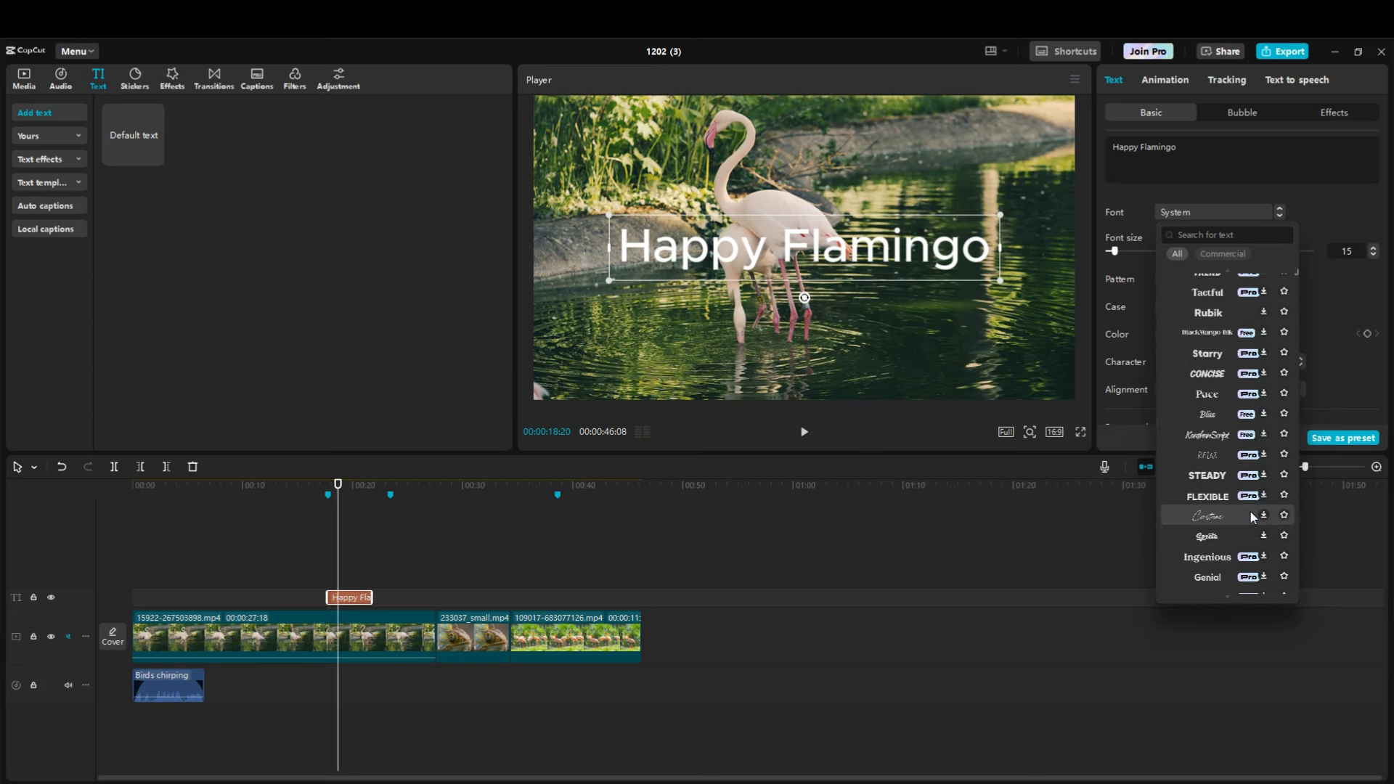
left_click(1207, 515)
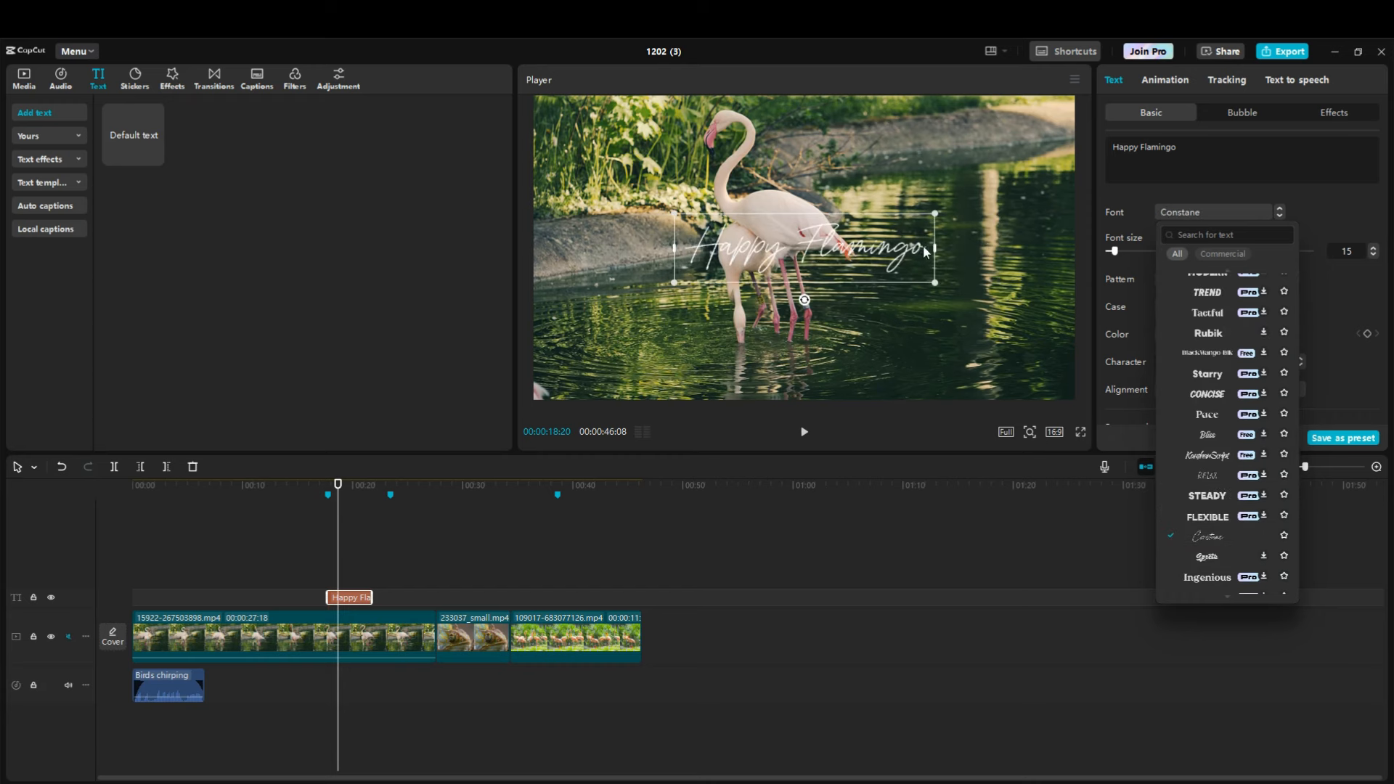
left_click(1208, 536)
- Enlarge the Happy Flamingo text slightly and place it right of centre in the lower half of the frame, over the flamingo's legs
left_click_drag(936, 285, 996, 299)
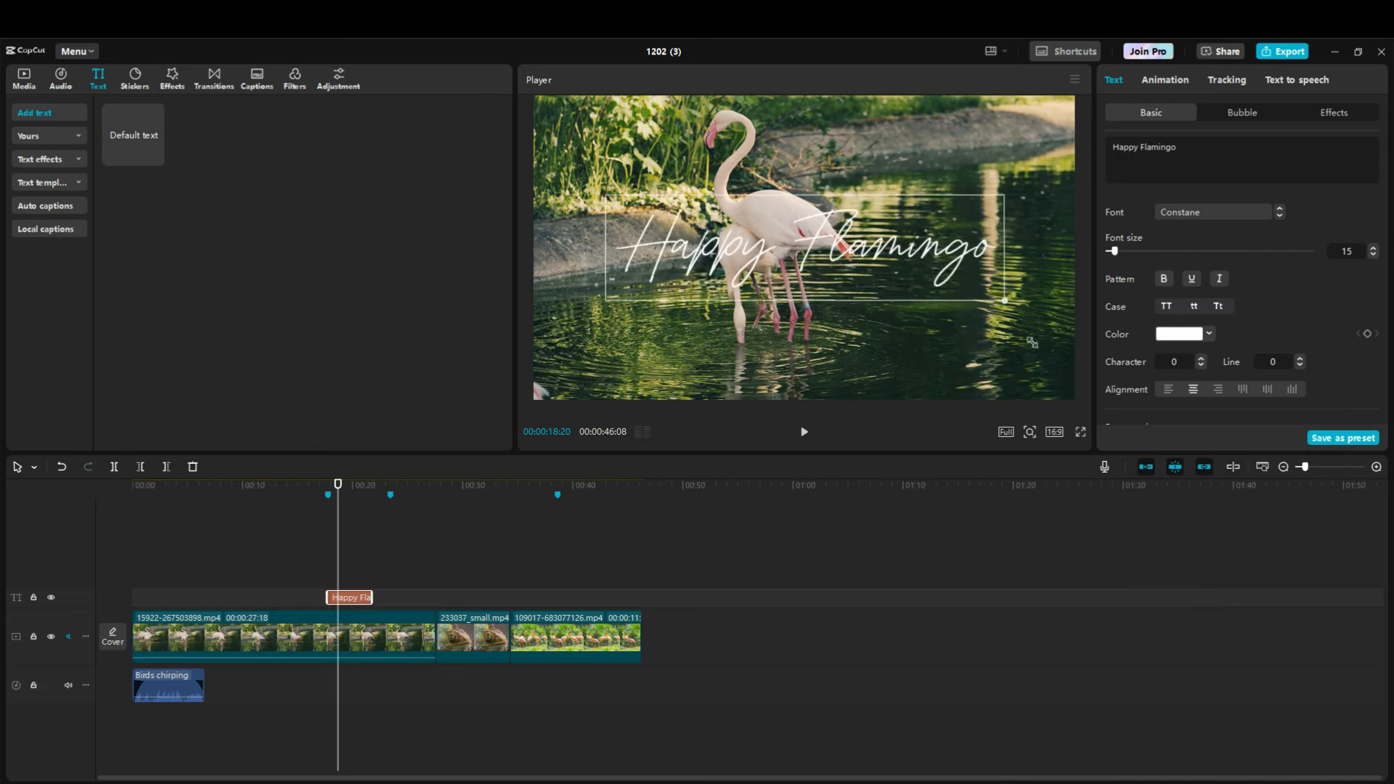
left_click_drag(894, 258, 941, 366)
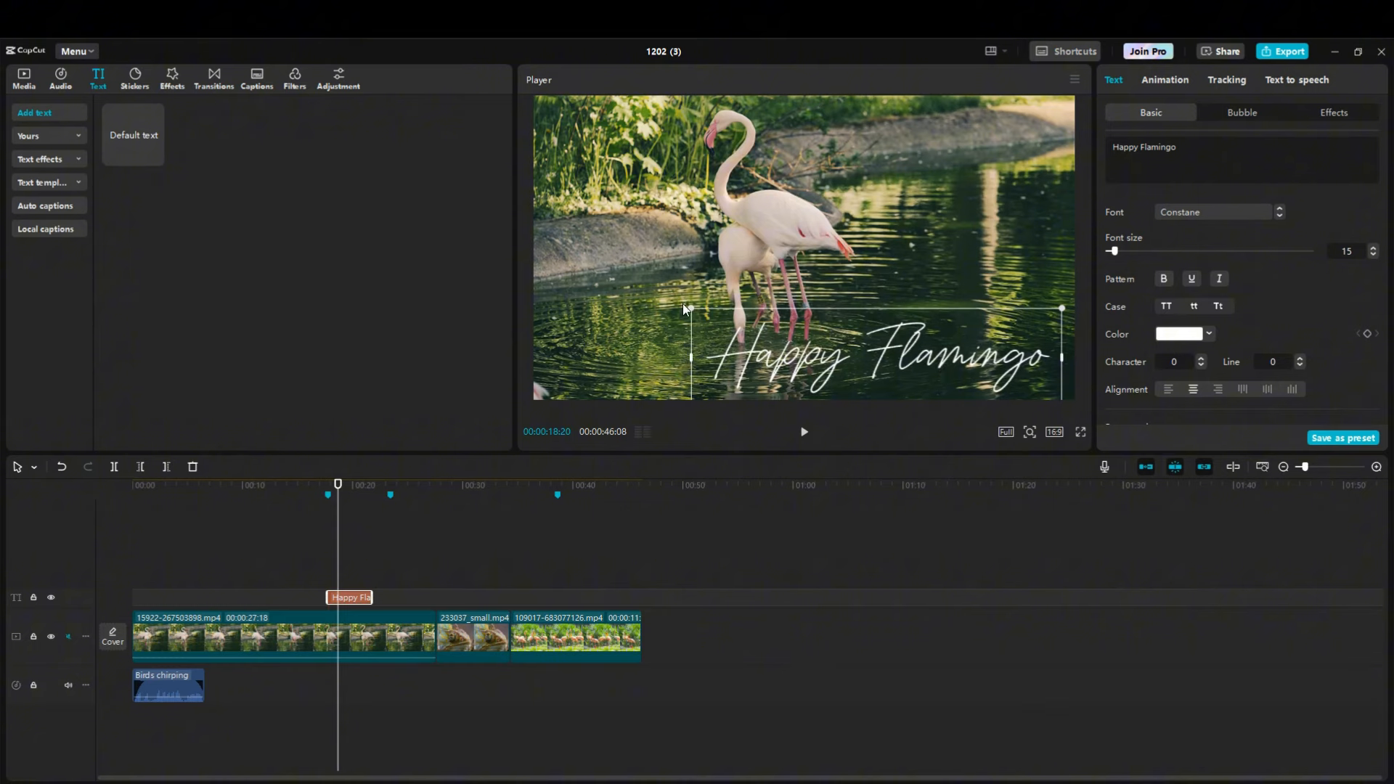
left_click_drag(691, 309, 717, 315)
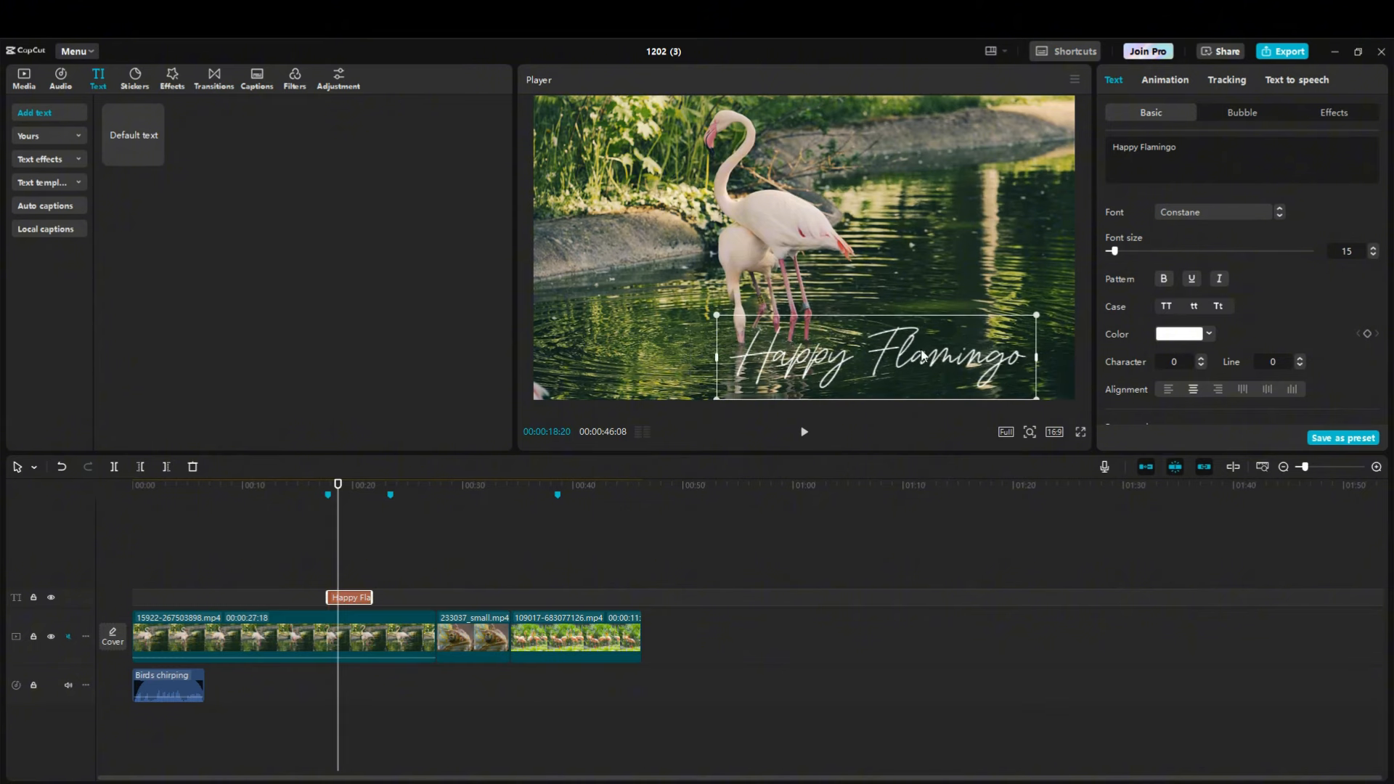
left_click_drag(923, 355, 882, 324)
mouse_move(692, 262)
left_mouse_down()
mouse_move(658, 251)
mouse_move(684, 259)
left_mouse_up()
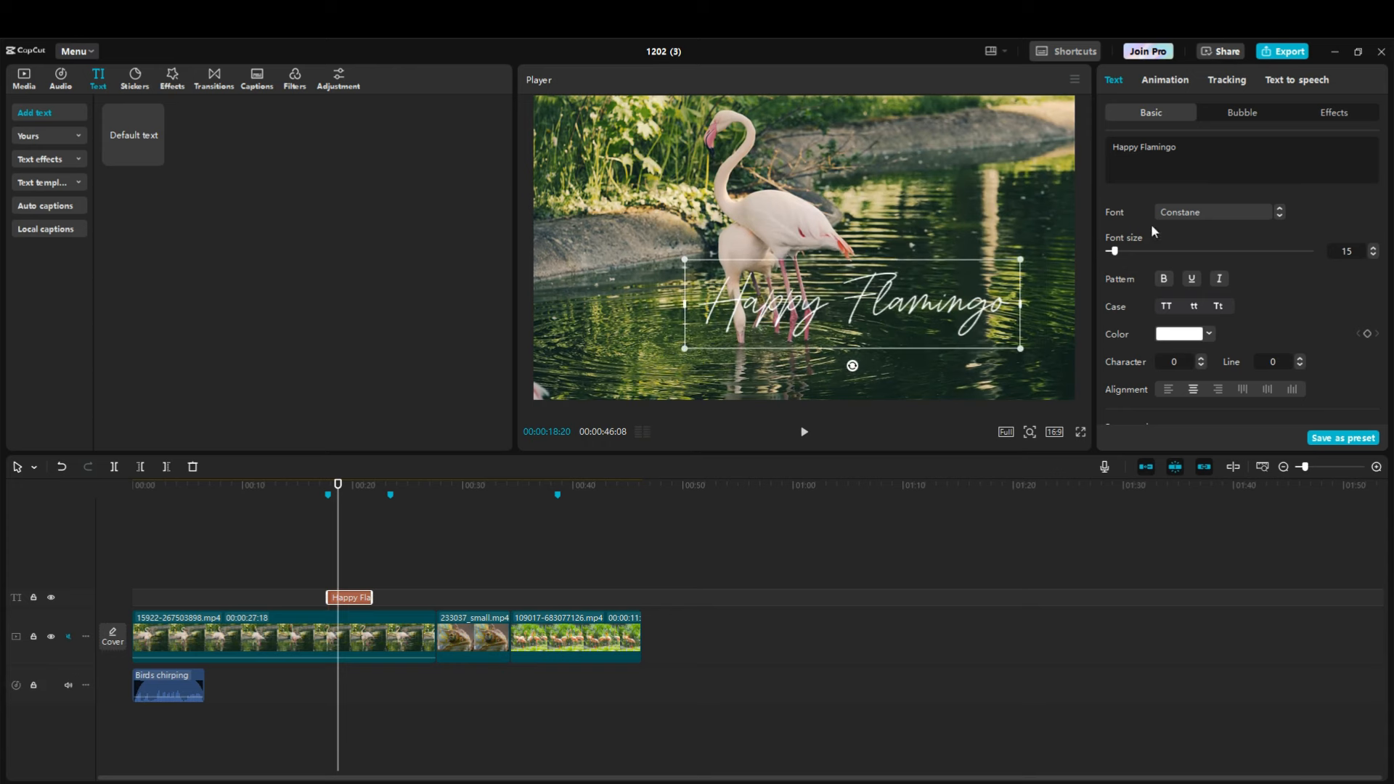
left_click_drag(942, 297, 932, 282)
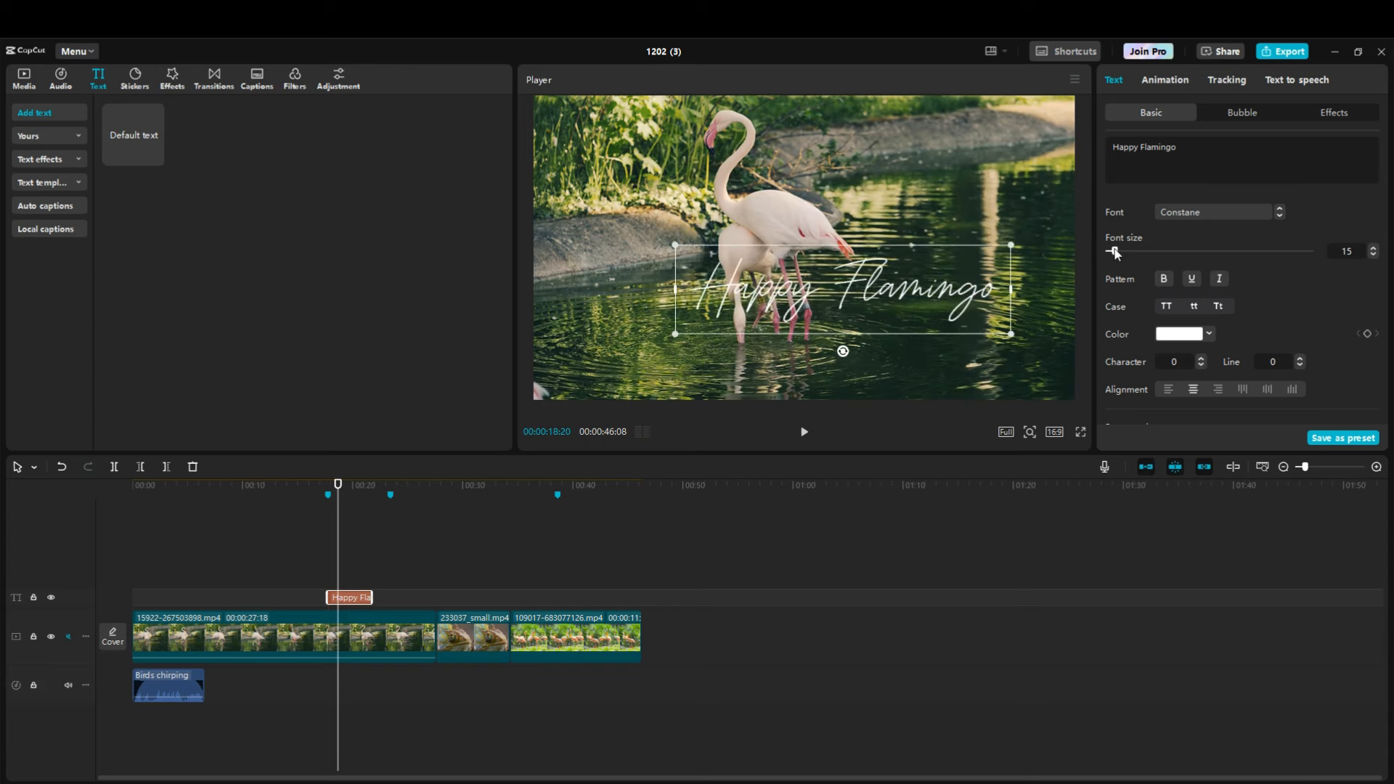
- Set the Happy Flamingo text's font size to 13 and place it in the upper-right part of the frame, beside the flamingo's head
mouse_move(1115, 252)
left_mouse_down()
mouse_move(1128, 252)
mouse_move(1115, 254)
left_mouse_up()
left_click_drag(934, 300, 1013, 159)
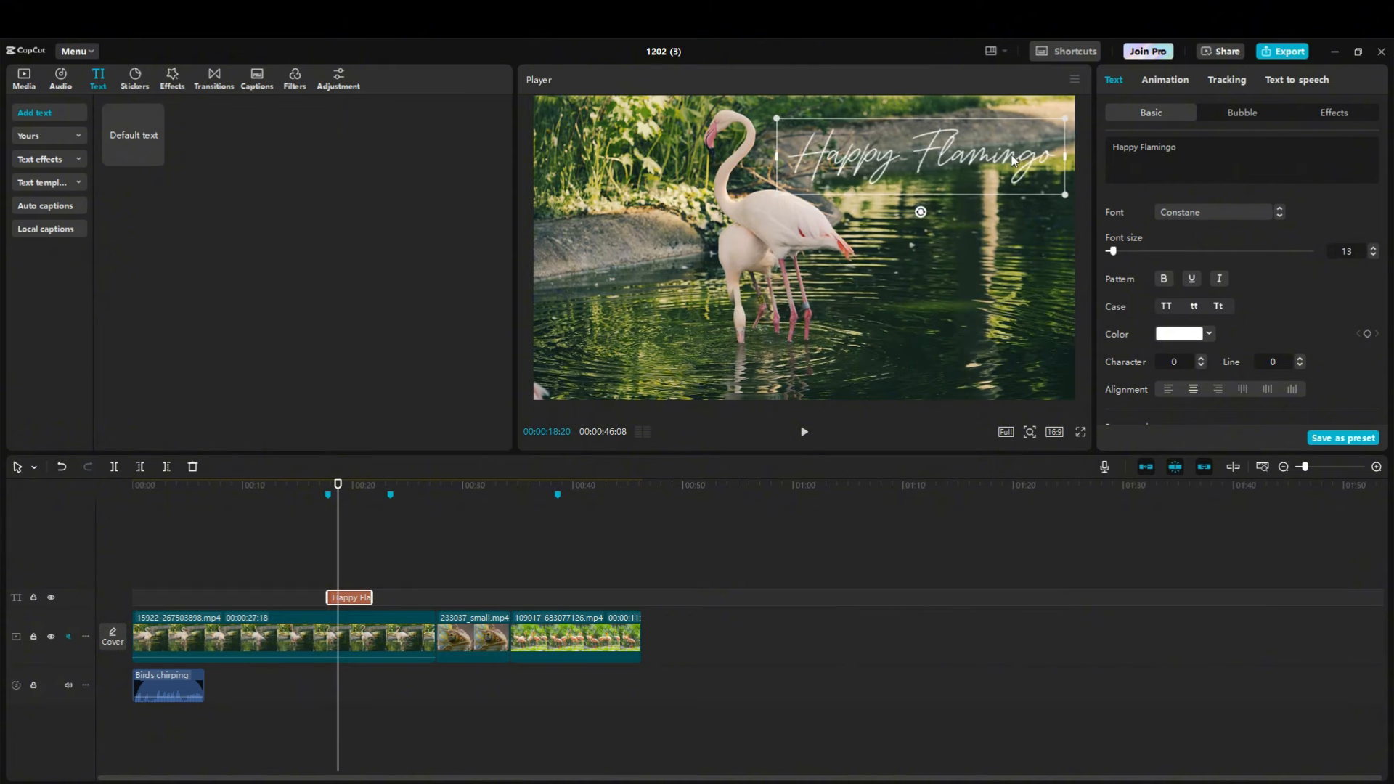
- Recolour the Happy Flamingo text, trying a deep pink and settling on a light pink palette colour
left_click(1188, 339)
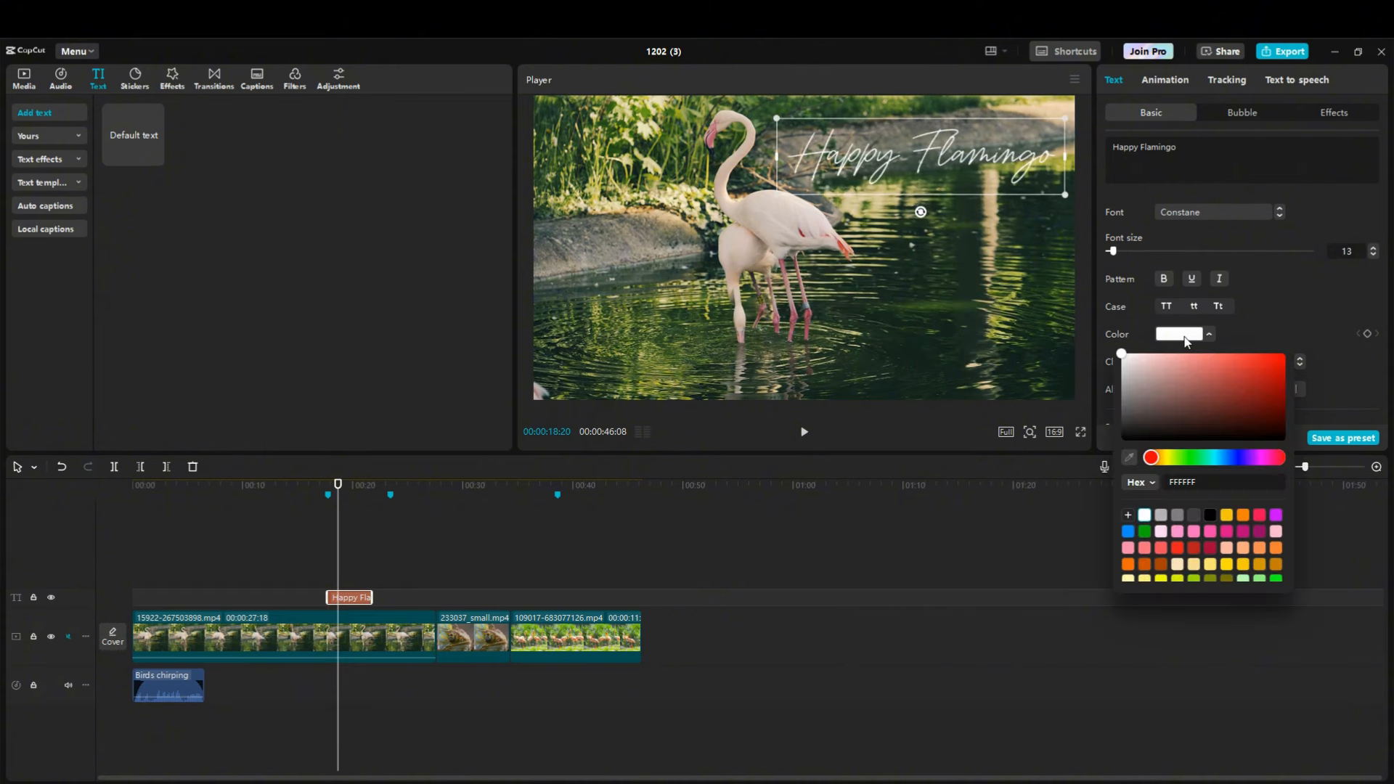
left_click(1192, 534)
left_click(1226, 532)
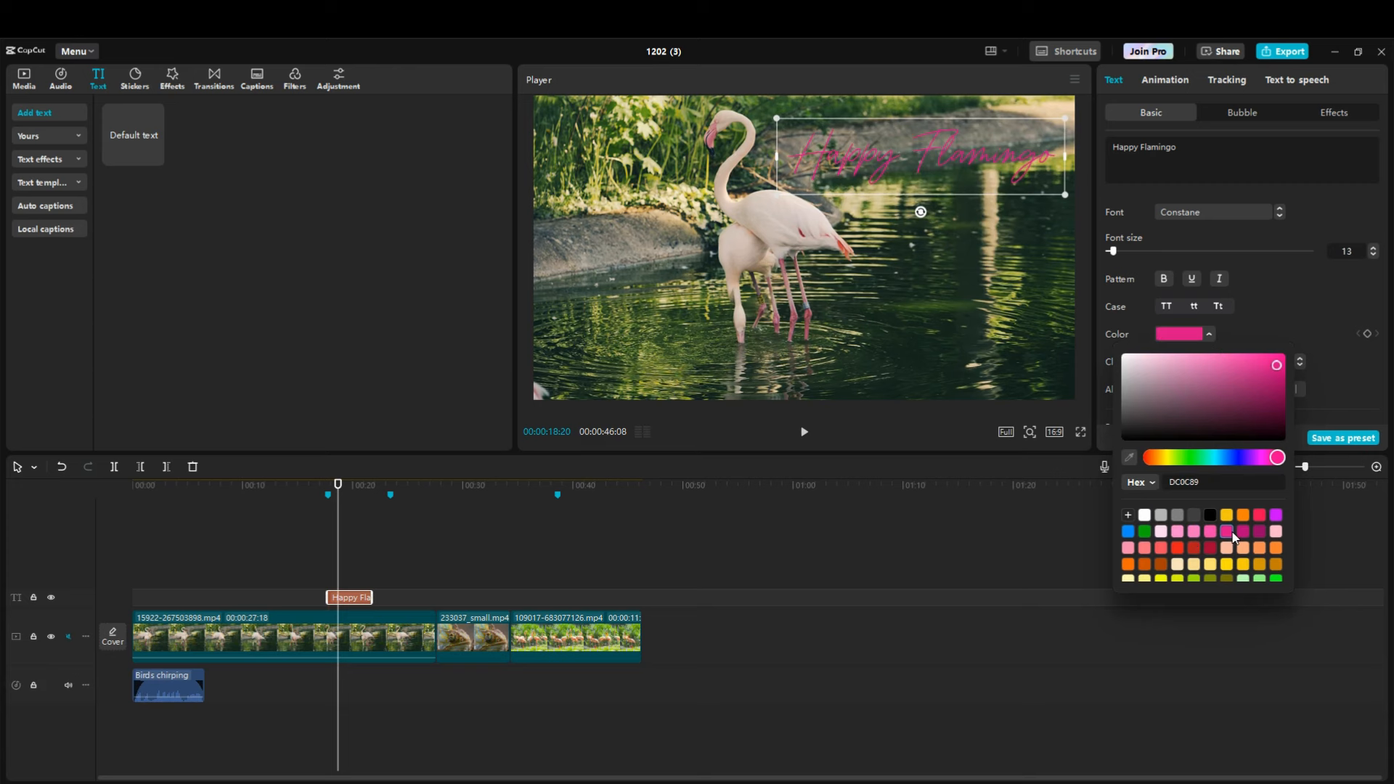
left_click(1178, 532)
left_click(1304, 320)
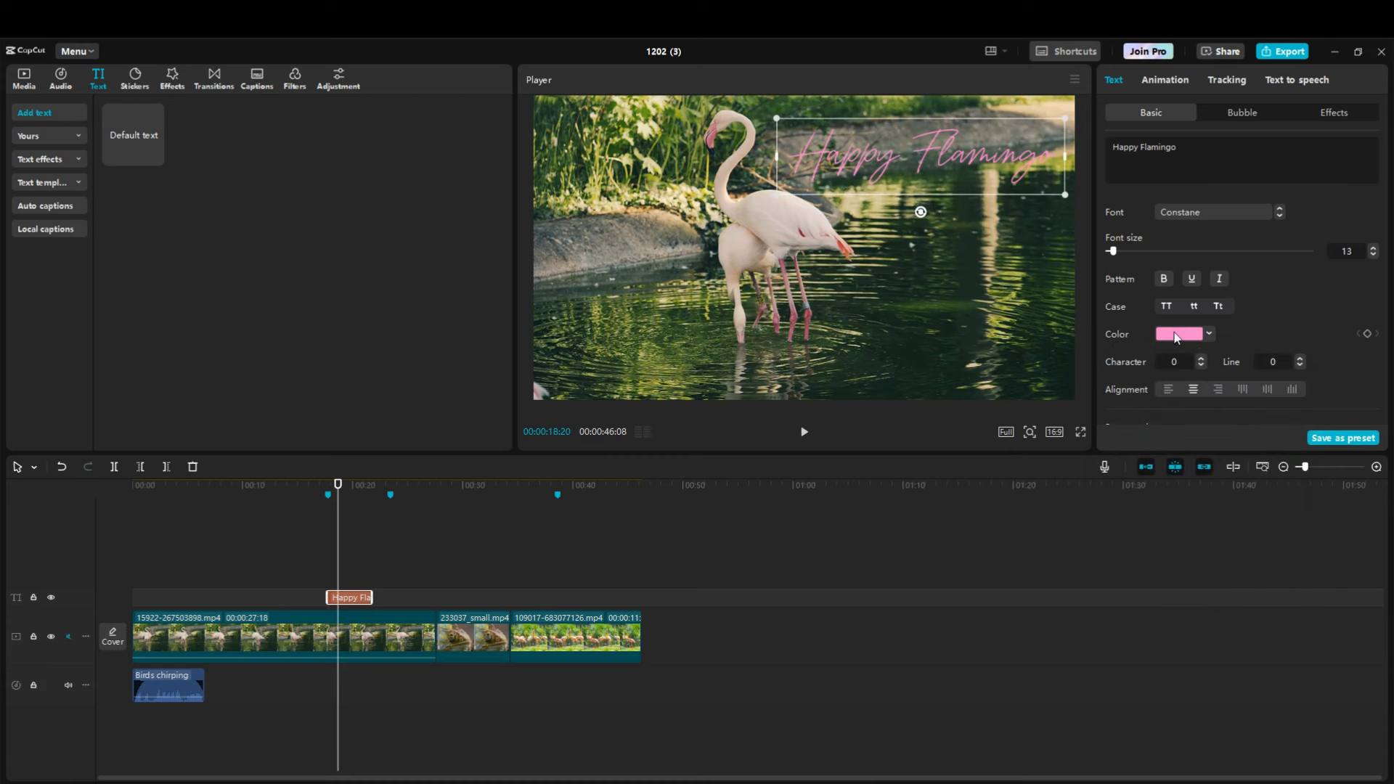
- Try bold and underline formatting on the Happy Flamingo text and remove both
left_click(1164, 280)
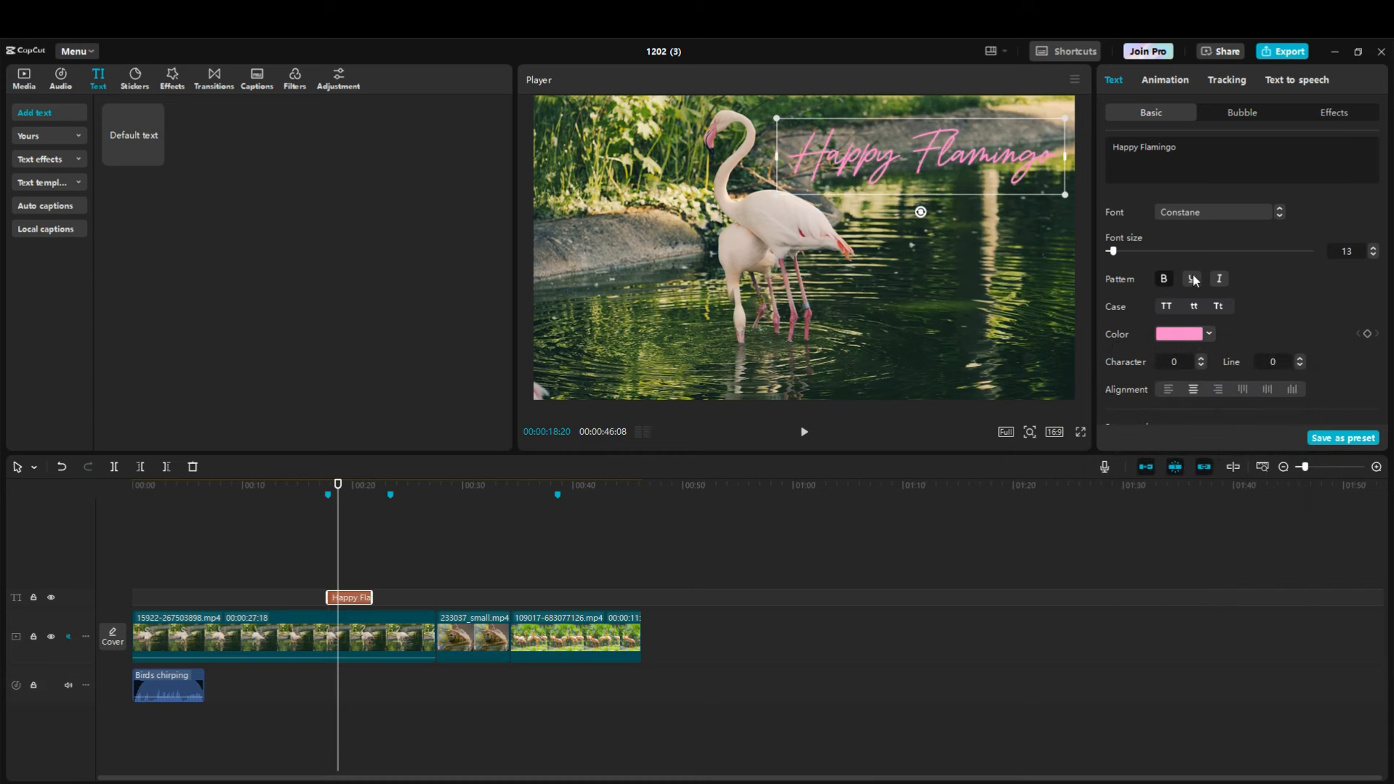
left_click(1192, 280)
left_click(1219, 280)
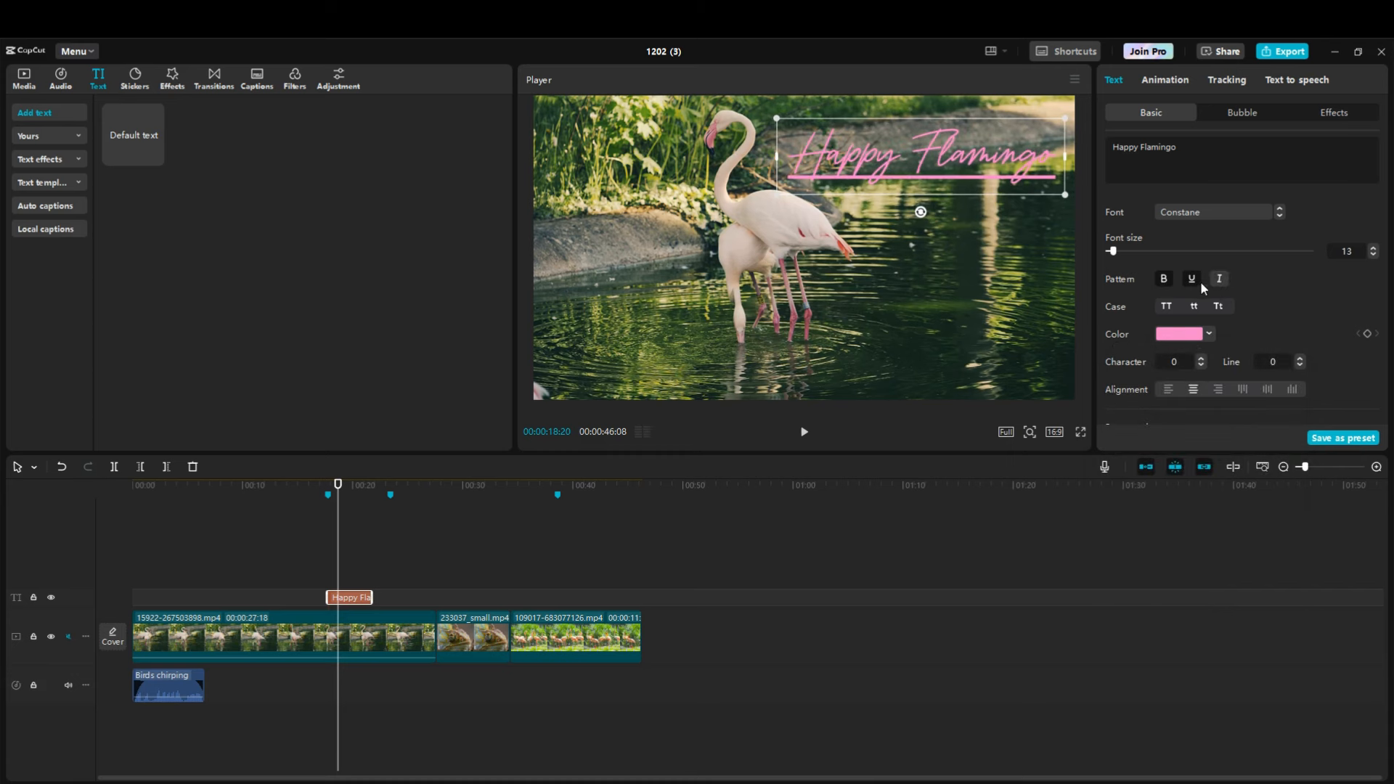
left_click(1193, 279)
left_click(1161, 280)
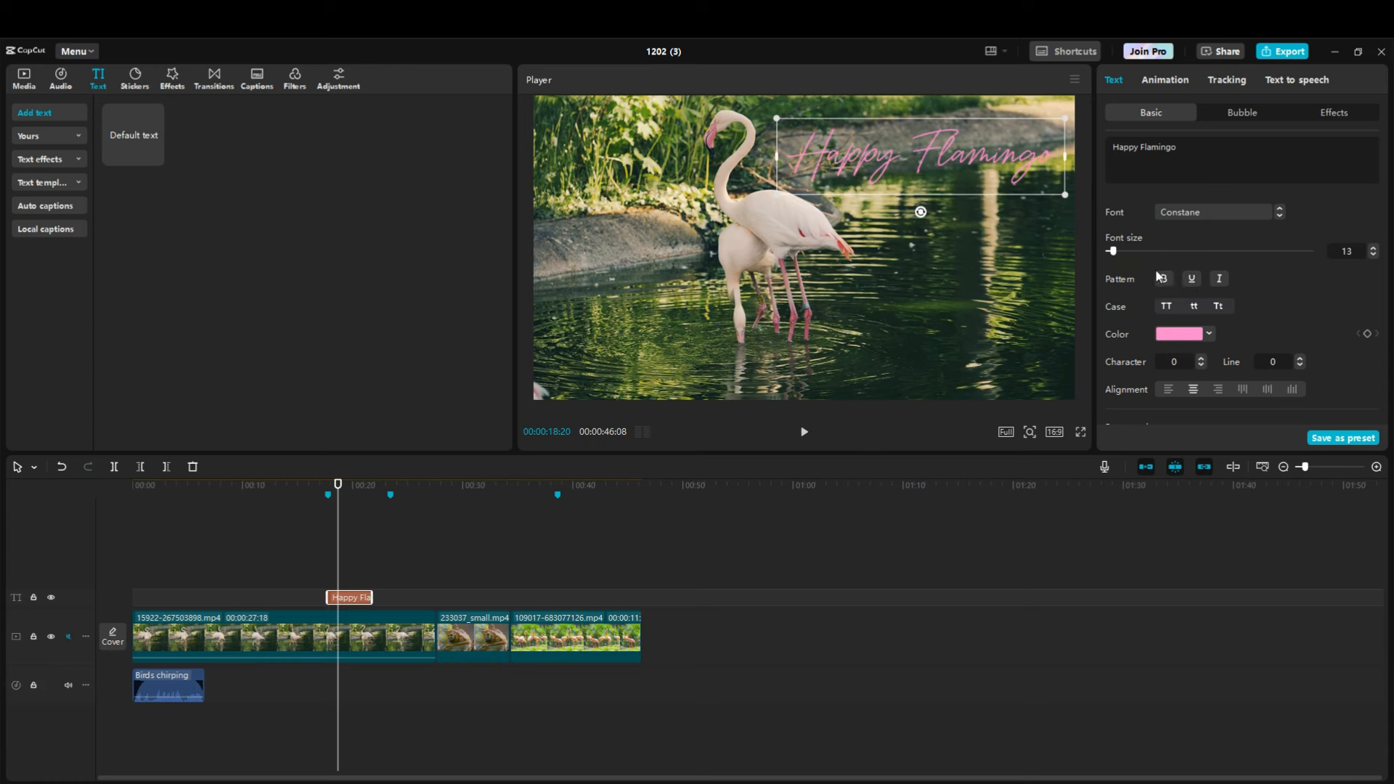
- Try the uppercase and lowercase options on the Happy Flamingo text and return it to title case
left_click(1167, 307)
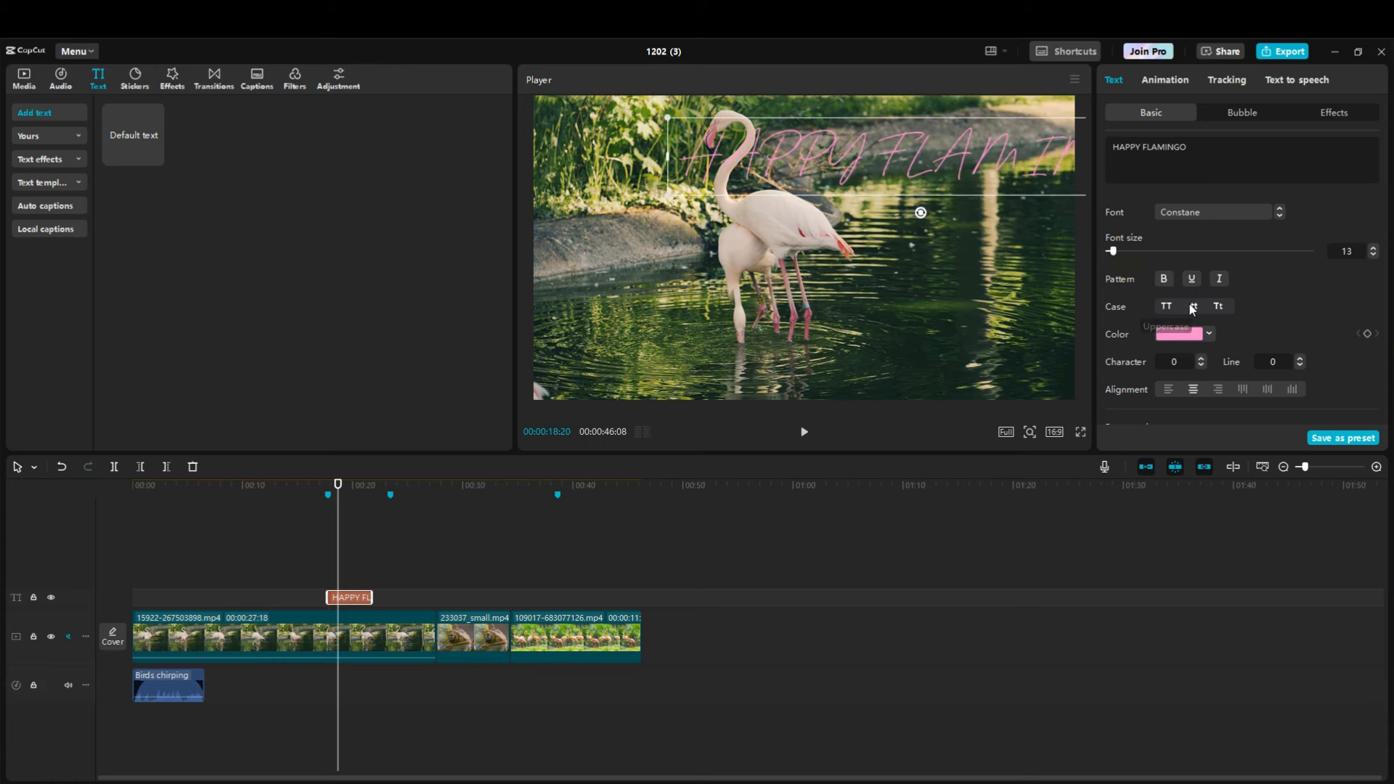
left_click(1195, 307)
left_click(1218, 307)
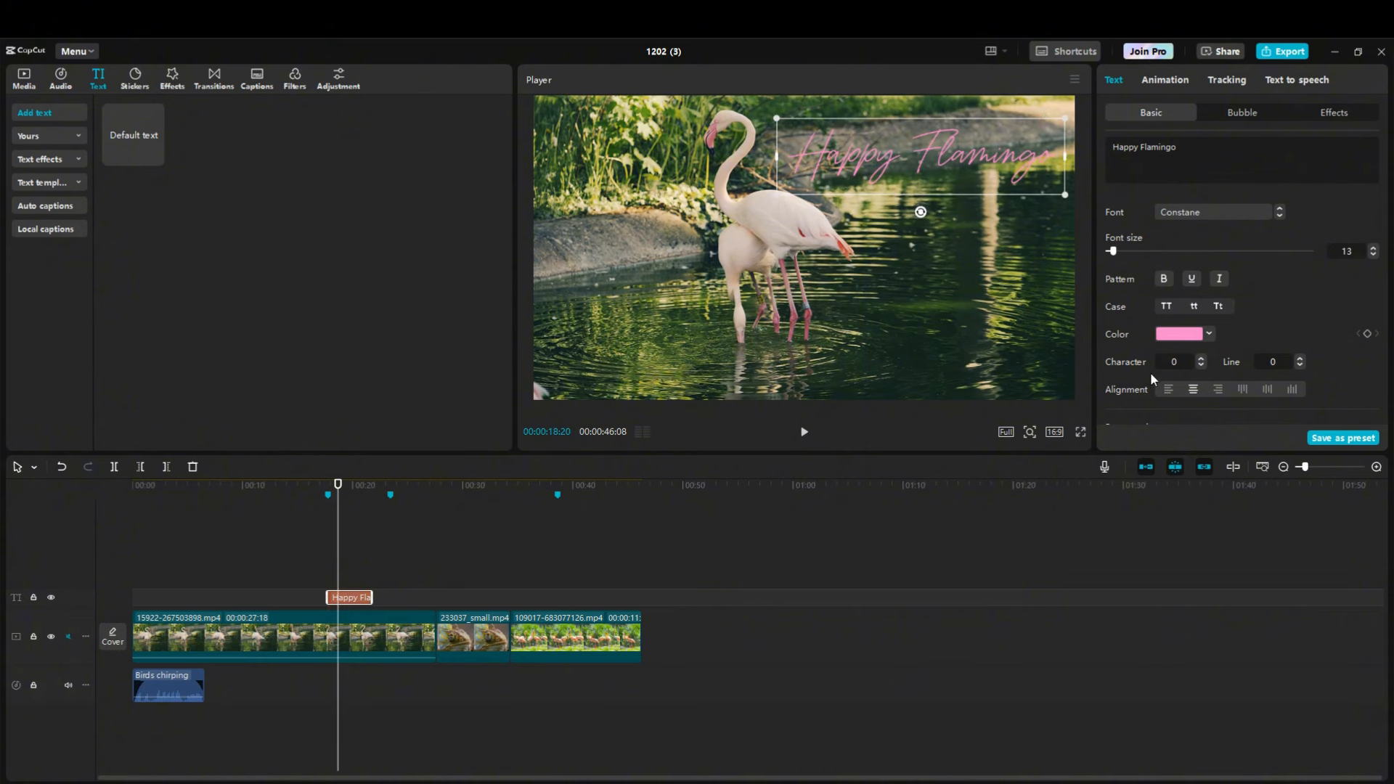
- Break the title into two lines after "Happy" and adjust its line spacing to 2
scroll(1227, 341, "down", 1)
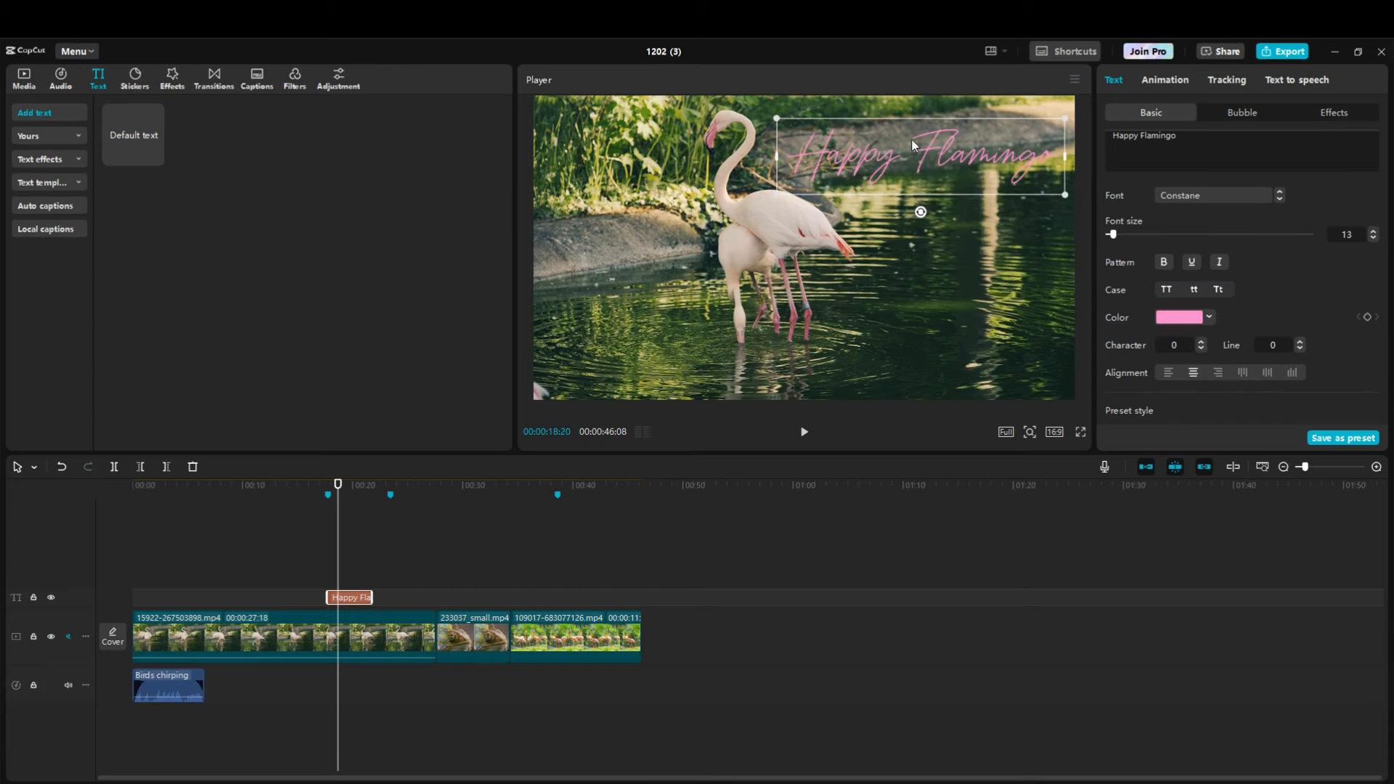
left_click(1144, 136)
key("Return")
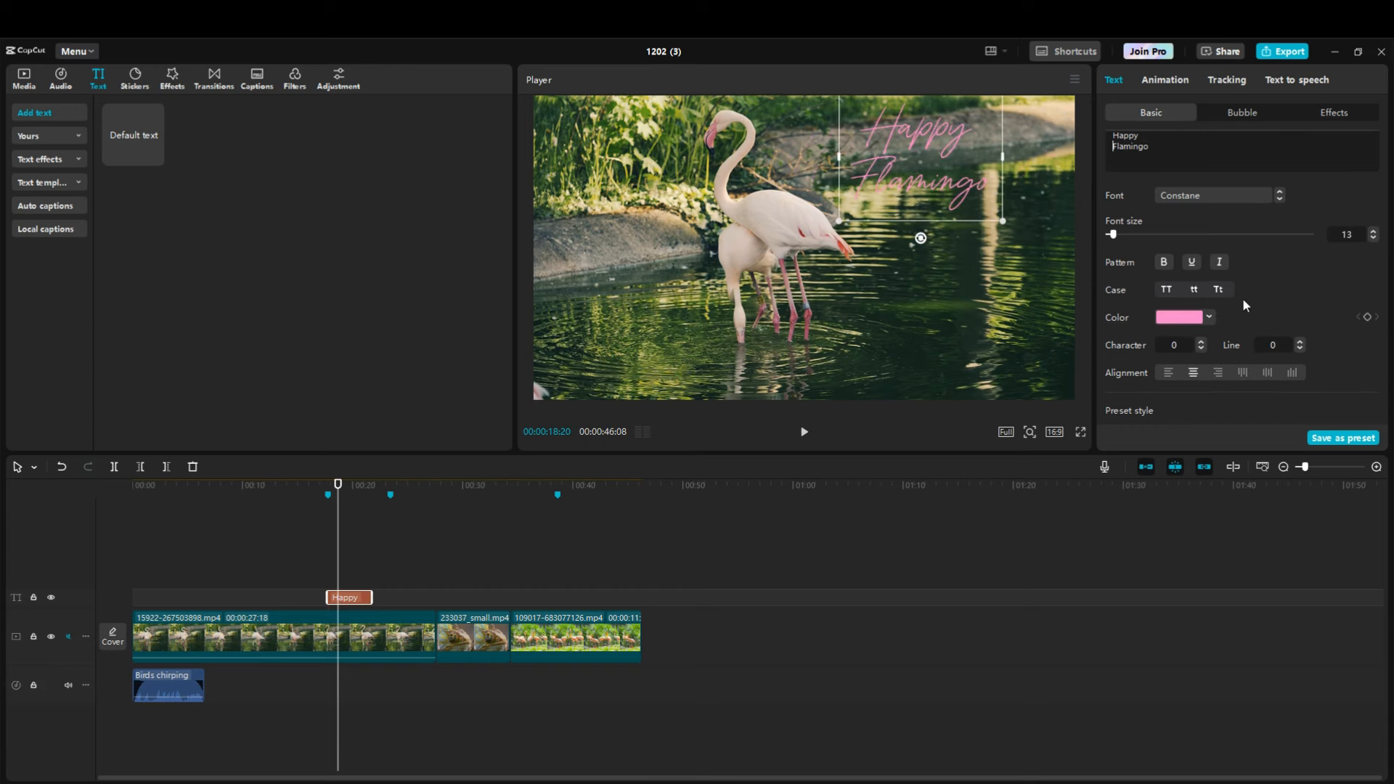
left_click(1300, 342)
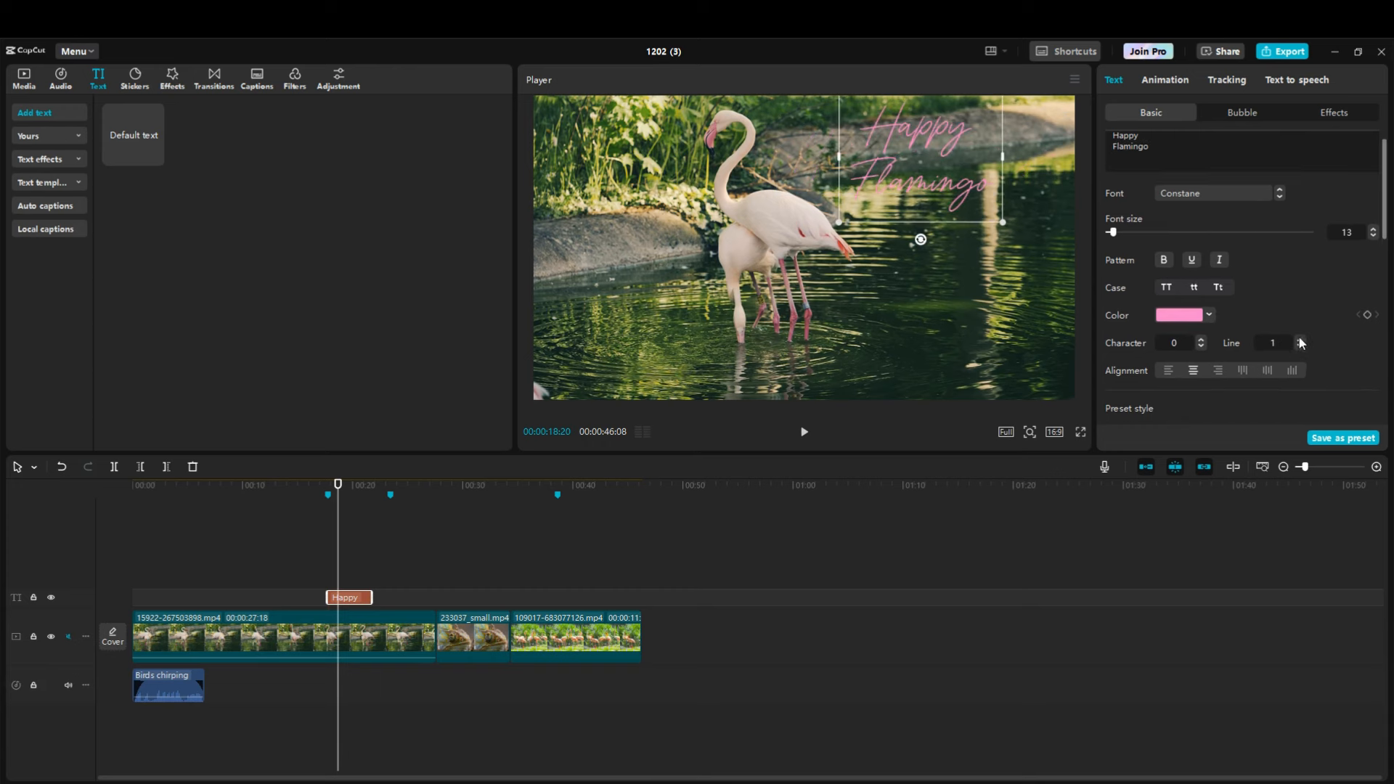
left_click(1300, 342)
left_click(1301, 341)
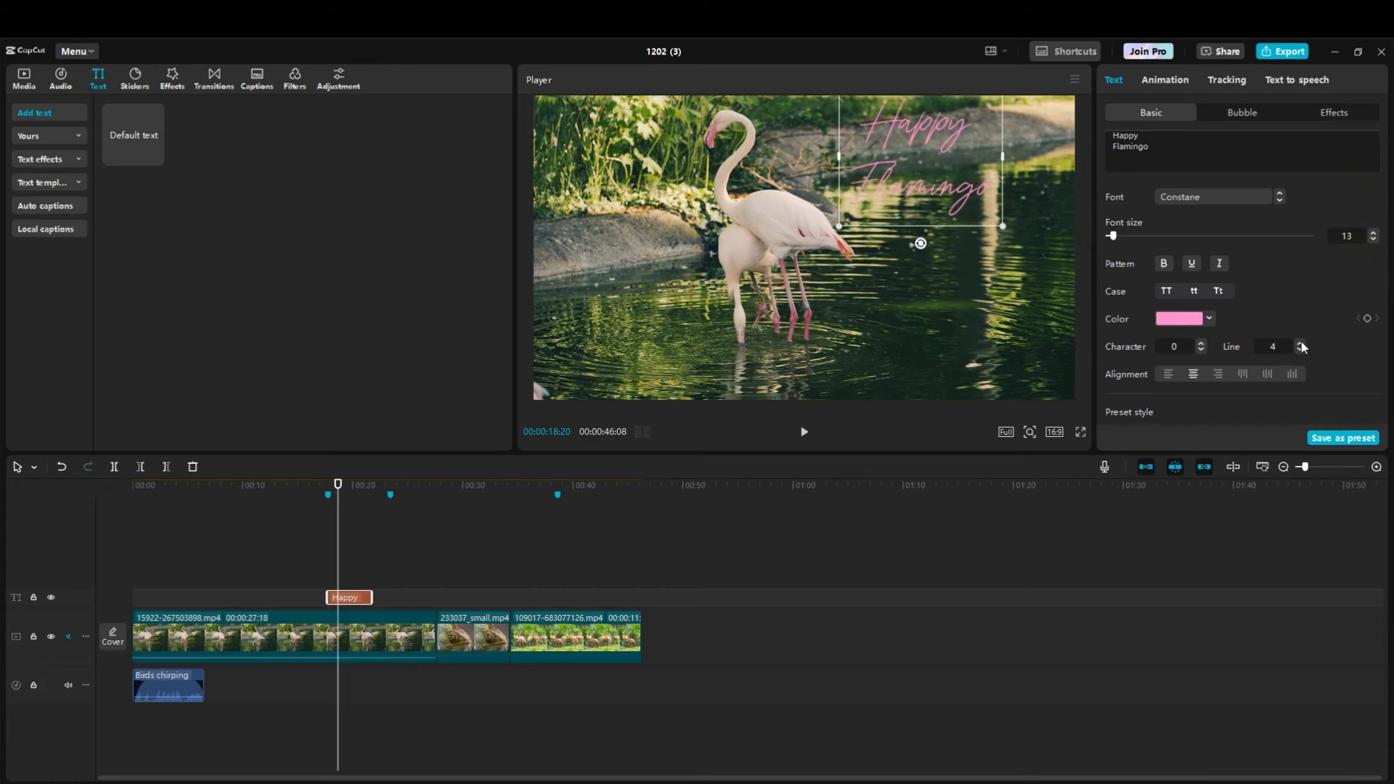
left_click(1301, 342)
left_click(1300, 350)
left_click(1300, 350)
left_click(1300, 350)
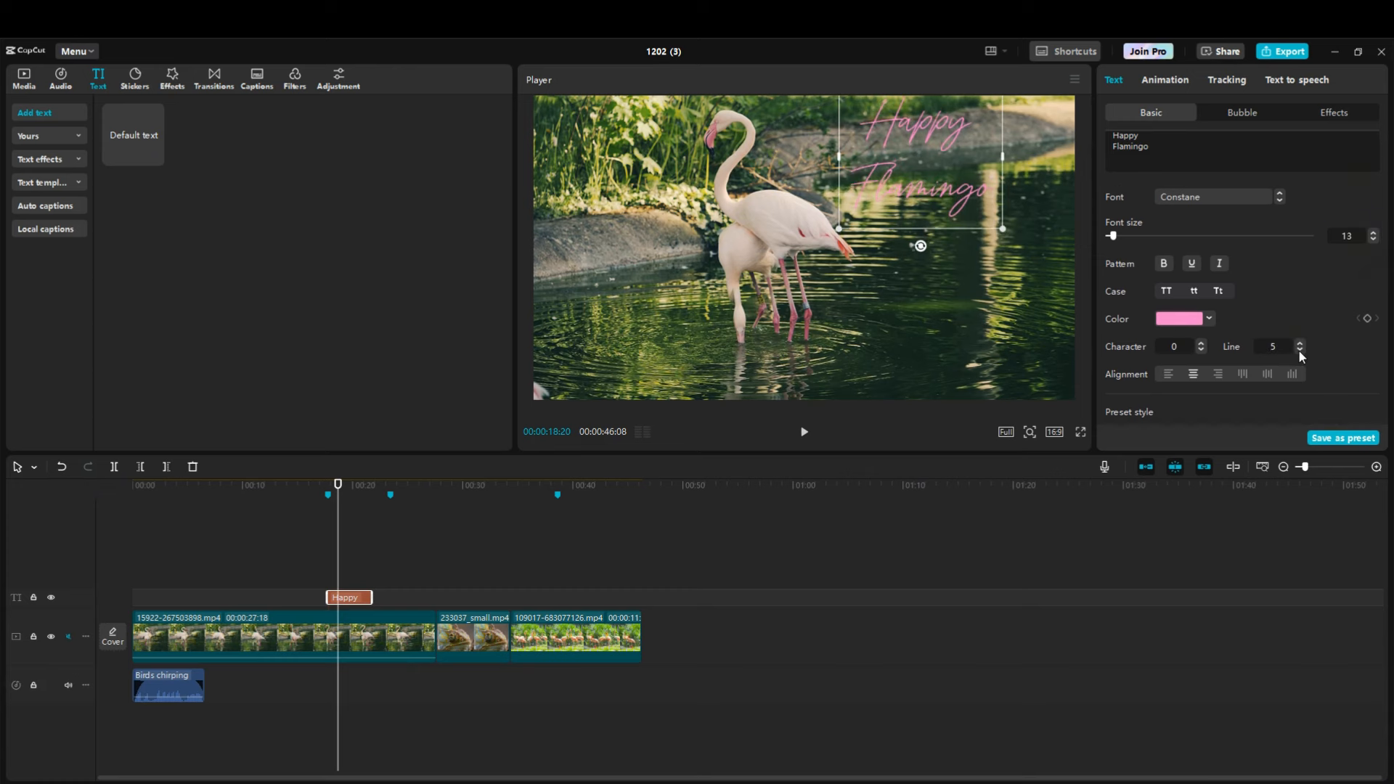
left_click(1299, 350)
left_click(1299, 350)
left_click(1299, 350)
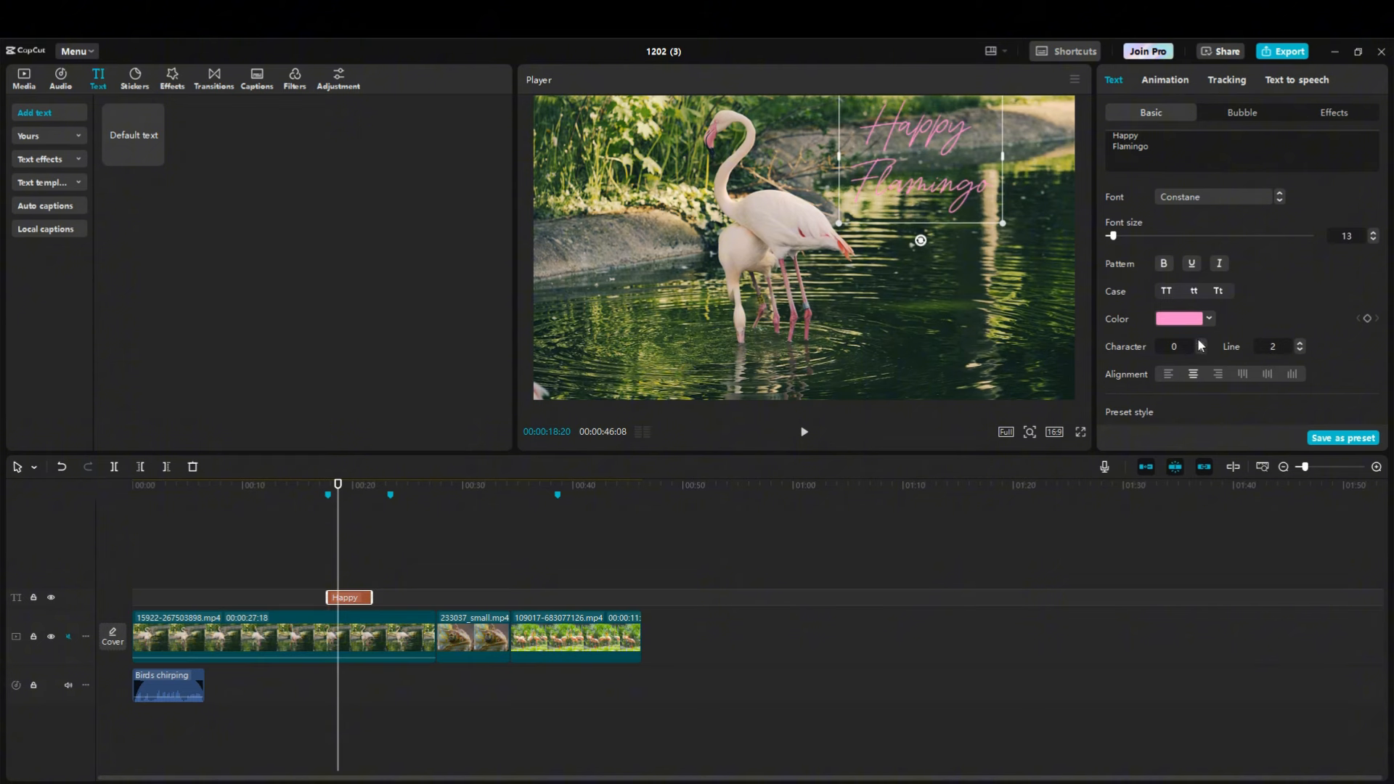
- Remove the line break so that "Happy Flamingo" is on a single line
left_click(1115, 145)
key("BackSpace")
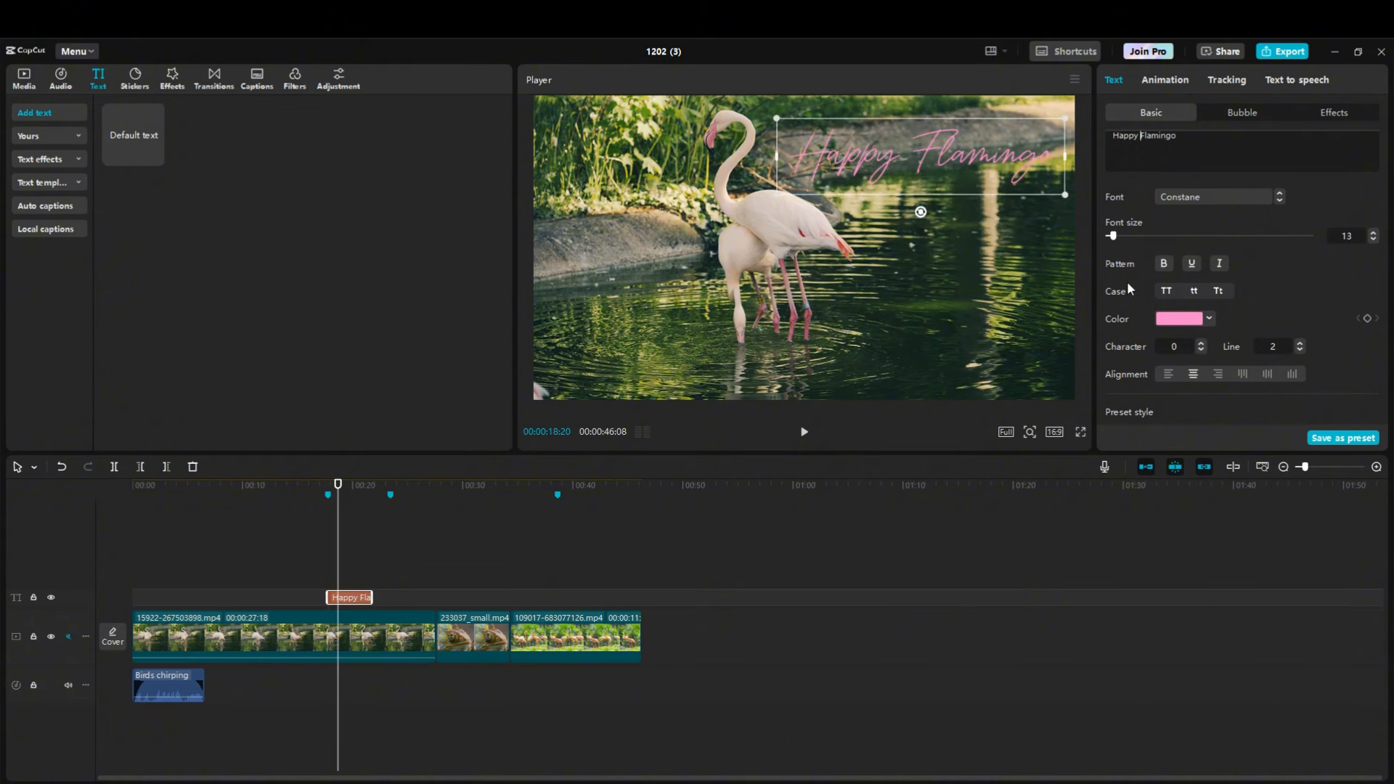
- Try a character spacing of 5 on the title and reset the spacing to 0
left_click(1201, 341)
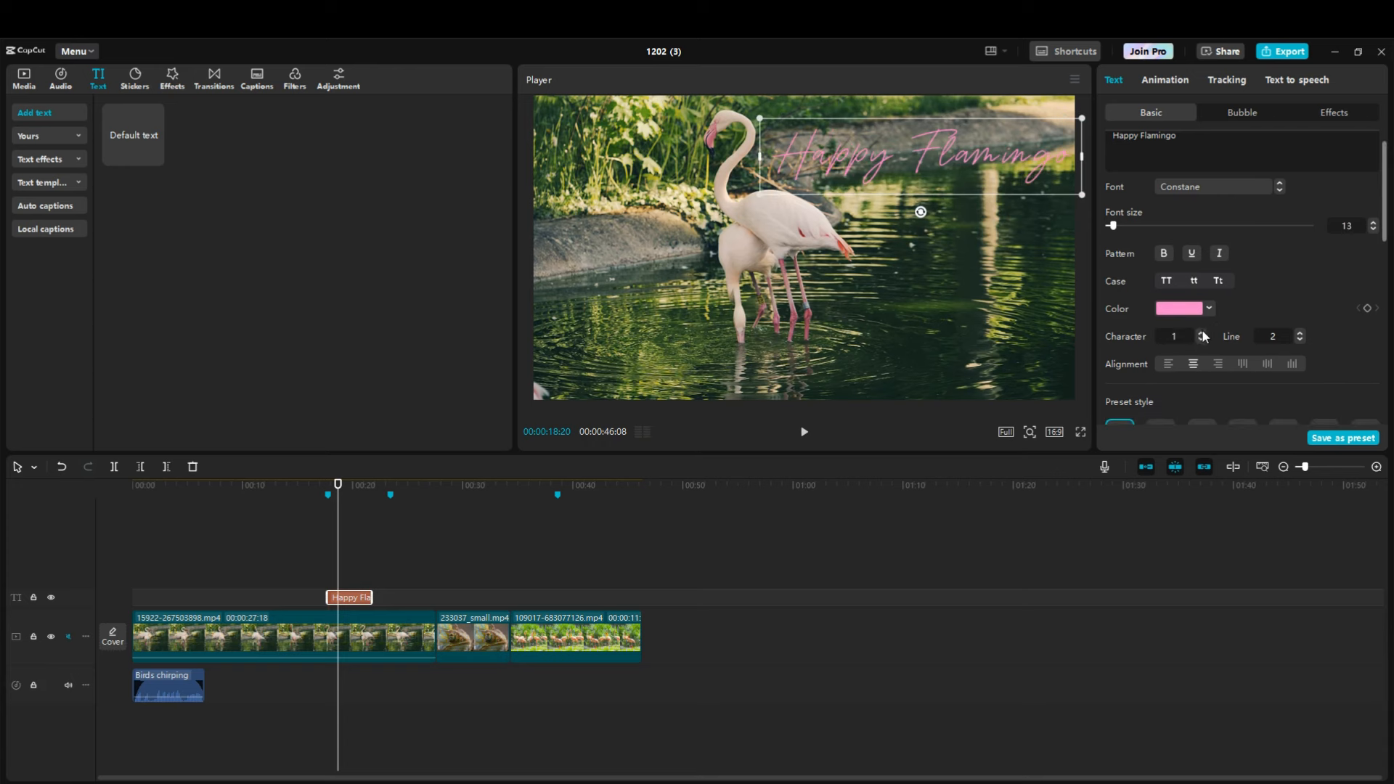
left_click(1201, 355)
left_click(1201, 355)
left_click(1201, 354)
left_click(1201, 355)
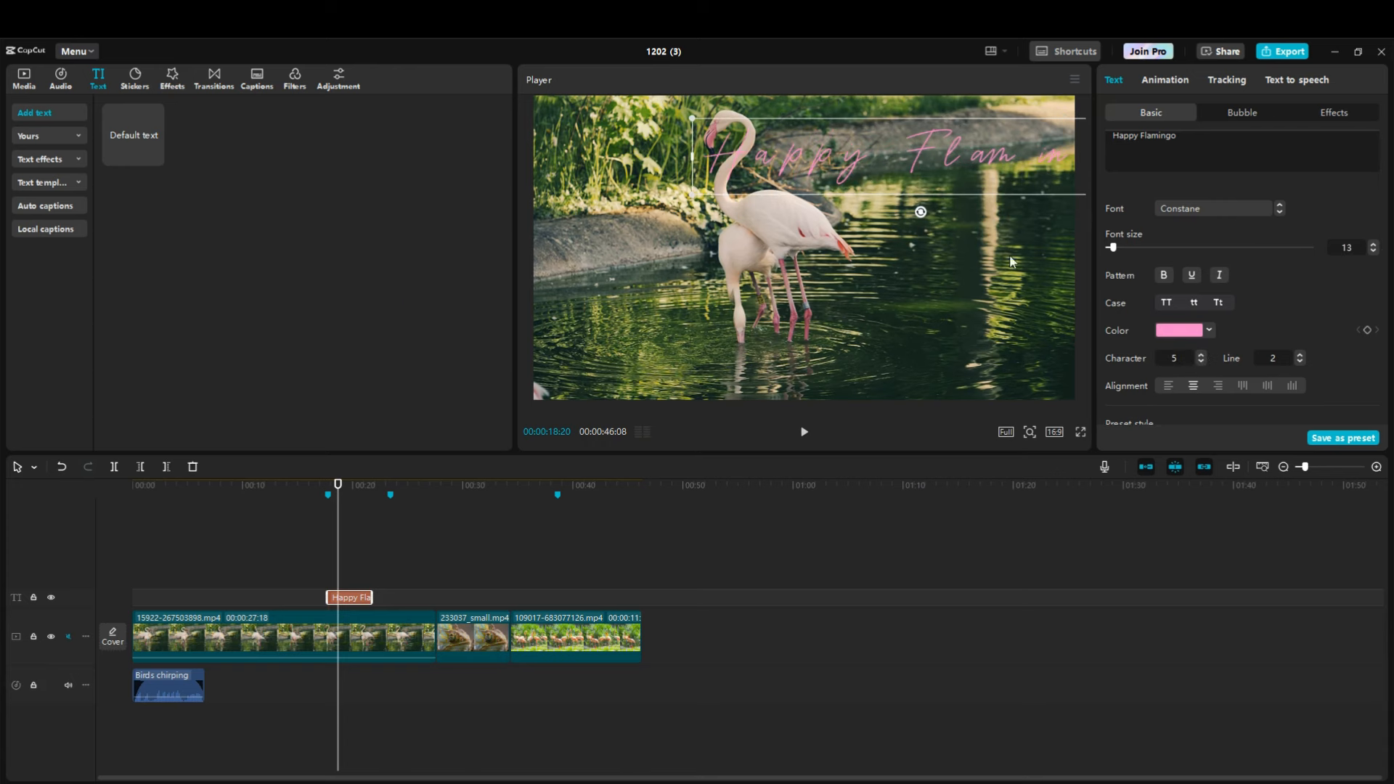
left_click(1201, 361)
left_click(1201, 362)
left_click(1201, 361)
left_click(1201, 361)
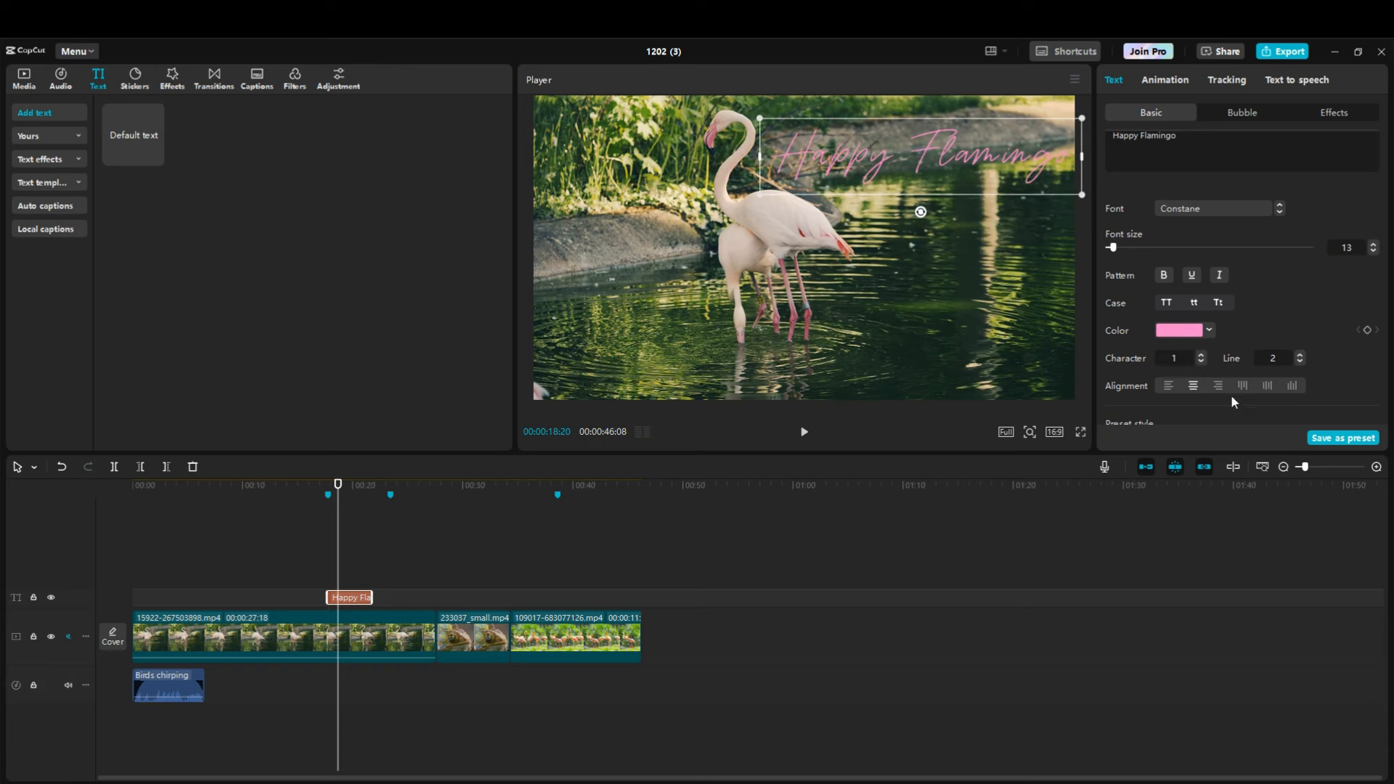
left_click(1200, 361)
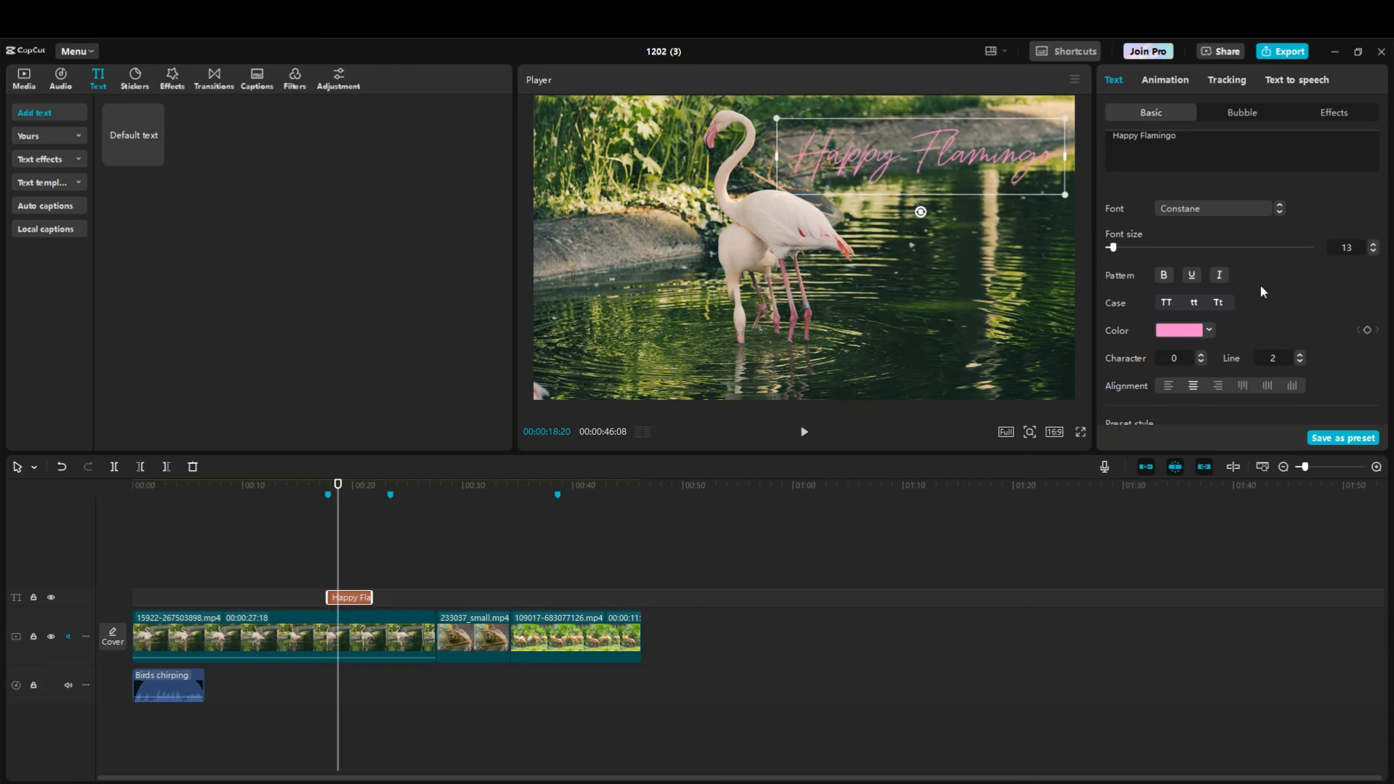
- Try a vertical alignment on the Happy Flamingo text and set it to horizontal left alignment
left_click(1169, 387)
left_click(1241, 385)
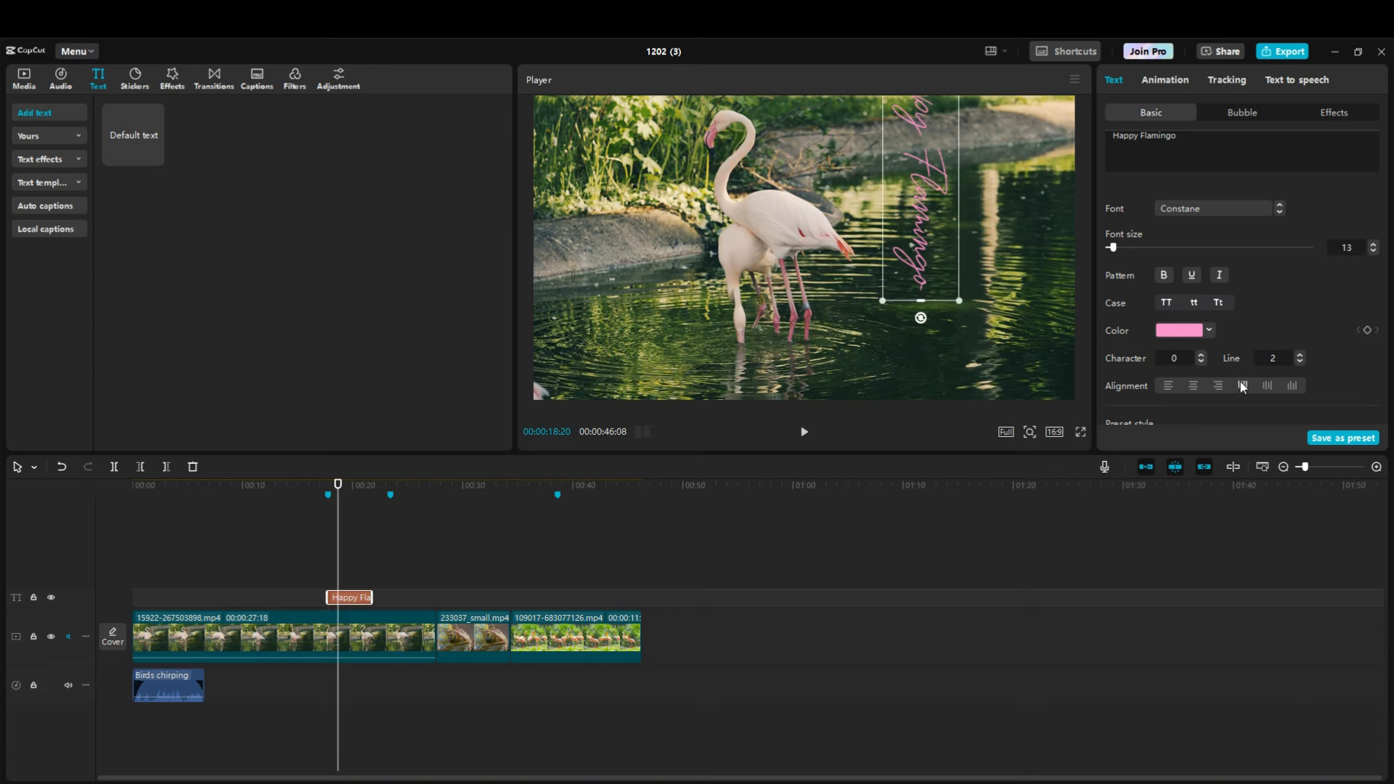
left_click(1168, 386)
- Apply the preset style with white text on a translucent light grey box and move the title to the lower-right part of the frame
scroll(1278, 276, "down", 2)
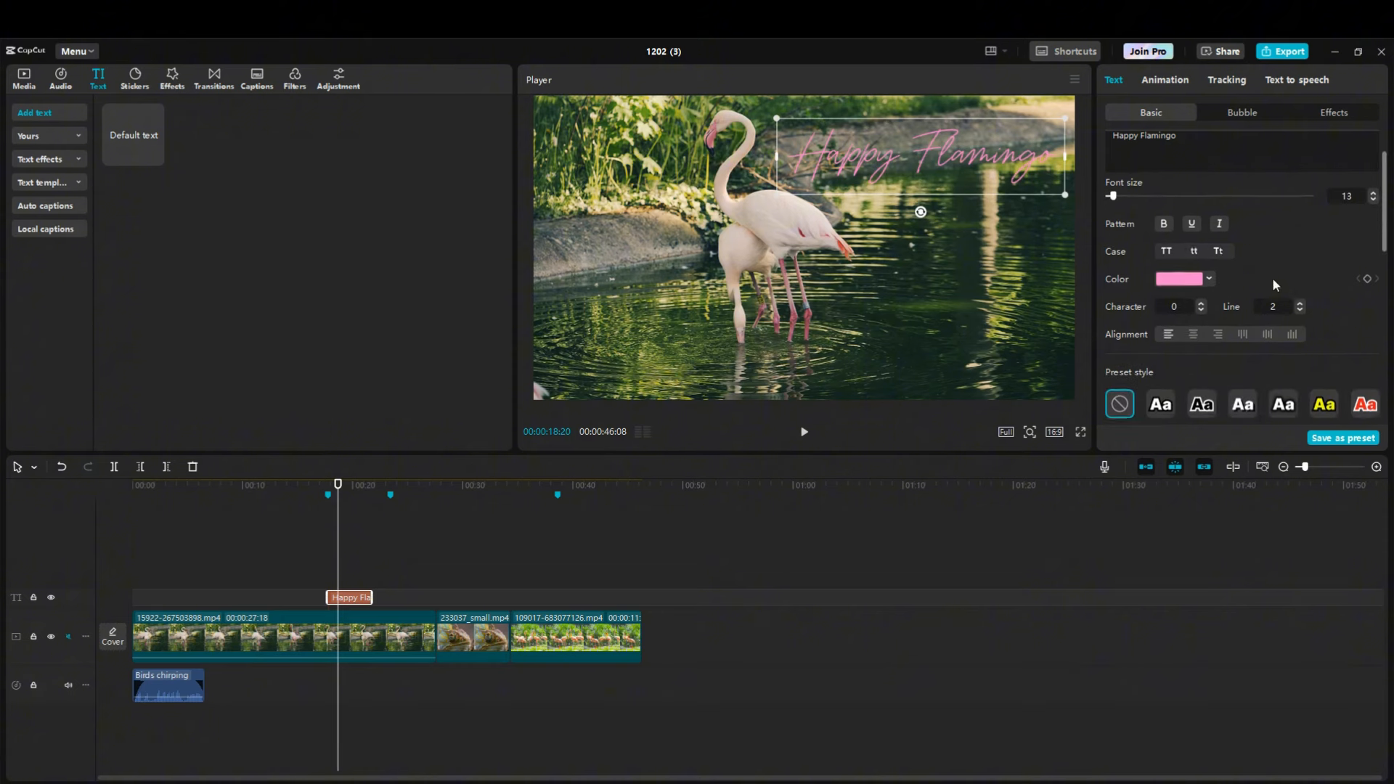
scroll(1238, 305, "down", 2)
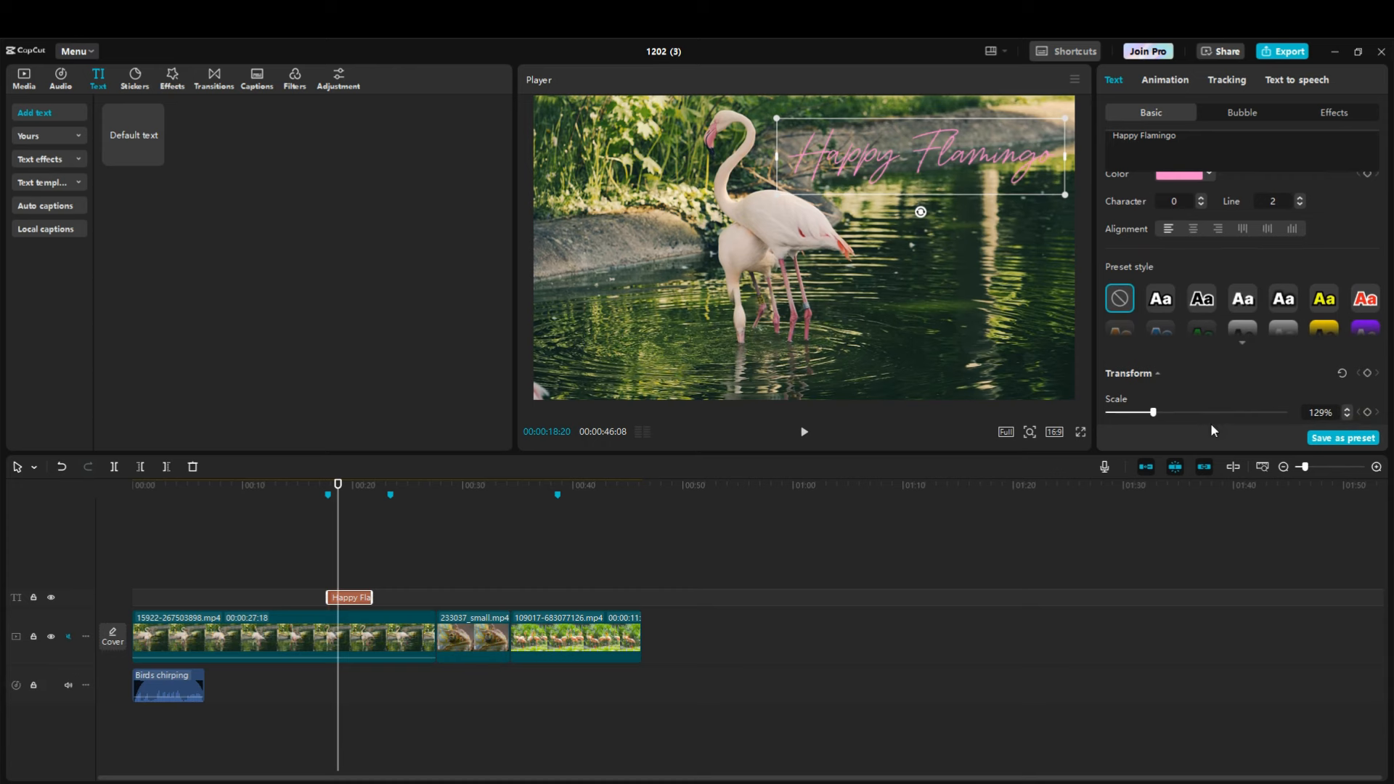
left_click(1242, 343)
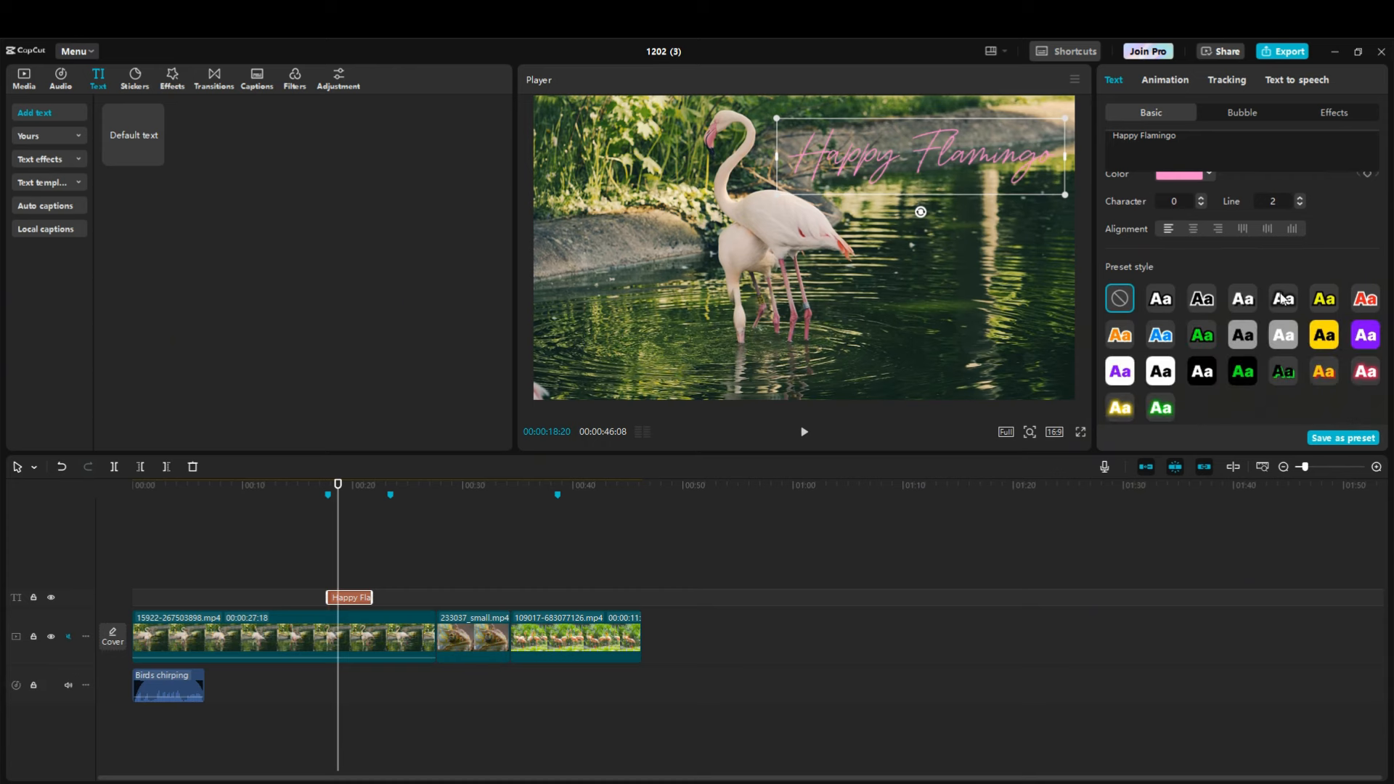
left_click(1292, 347)
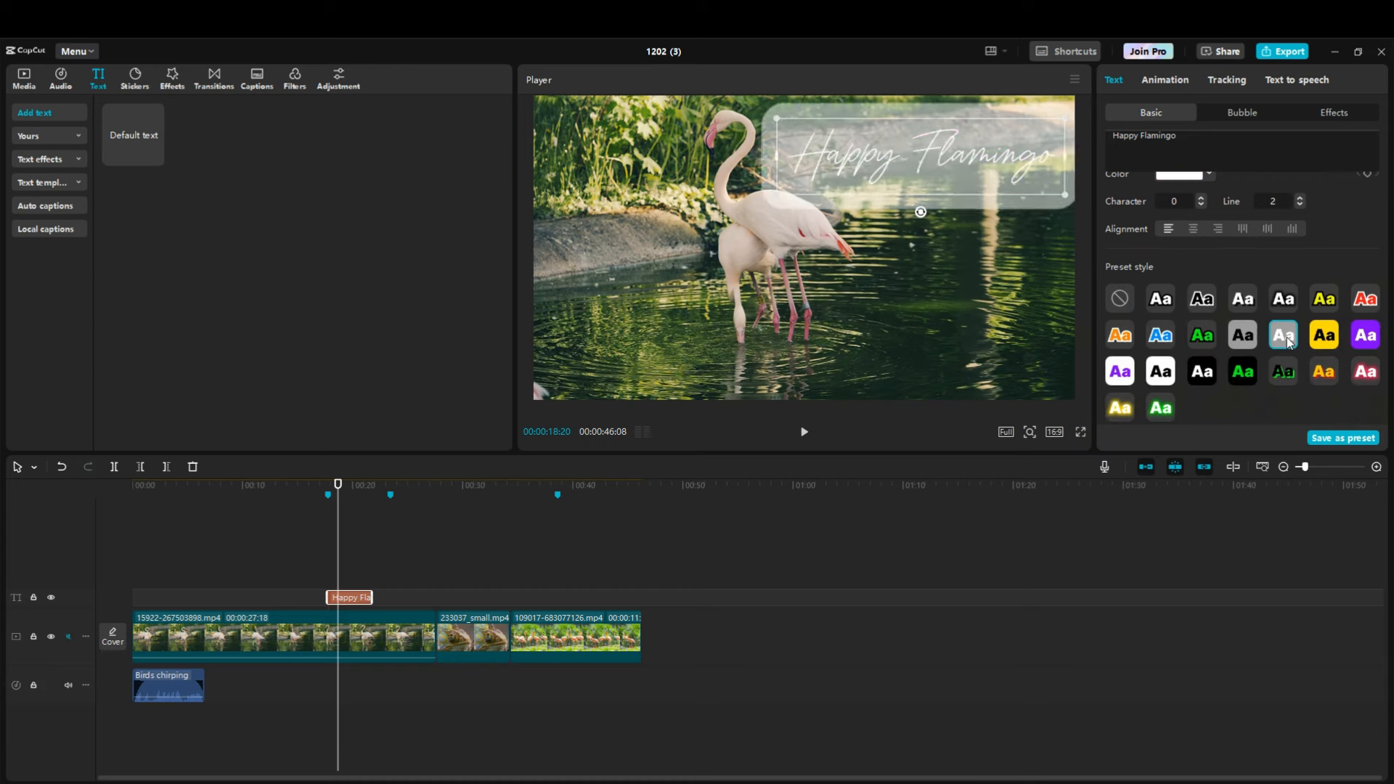
left_click(995, 275)
left_click_drag(957, 177, 913, 306)
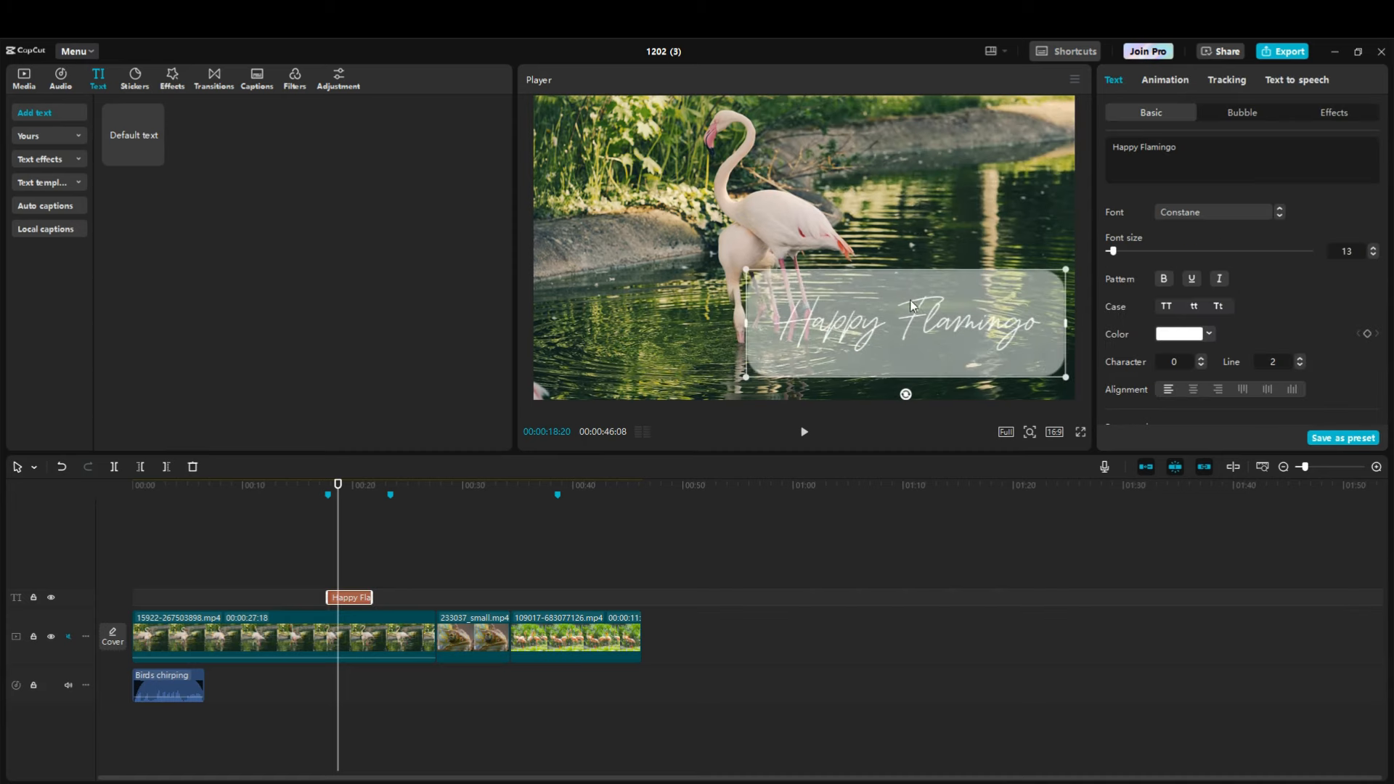
- Change the title's text colour to a dark pink within its translucent box
left_click(1181, 334)
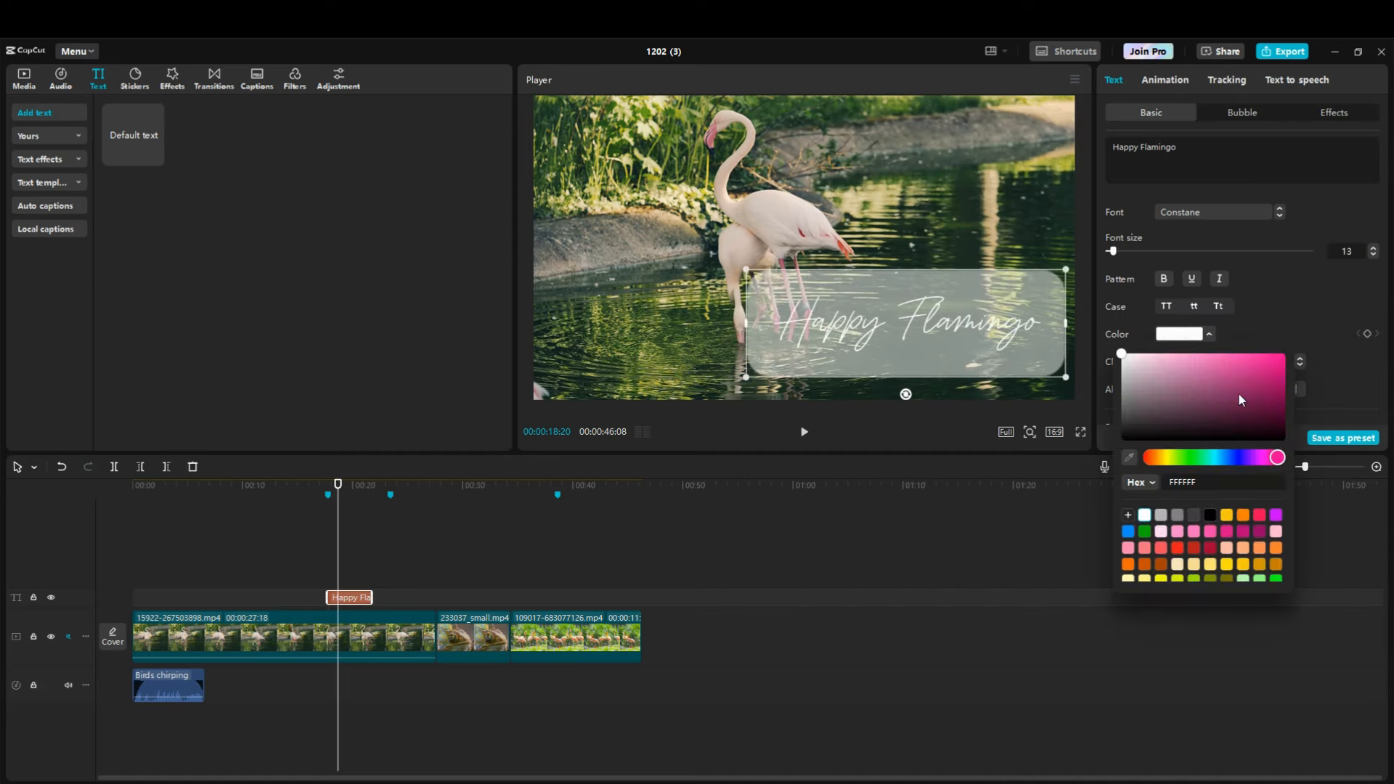
left_click(1254, 384)
left_click(1043, 232)
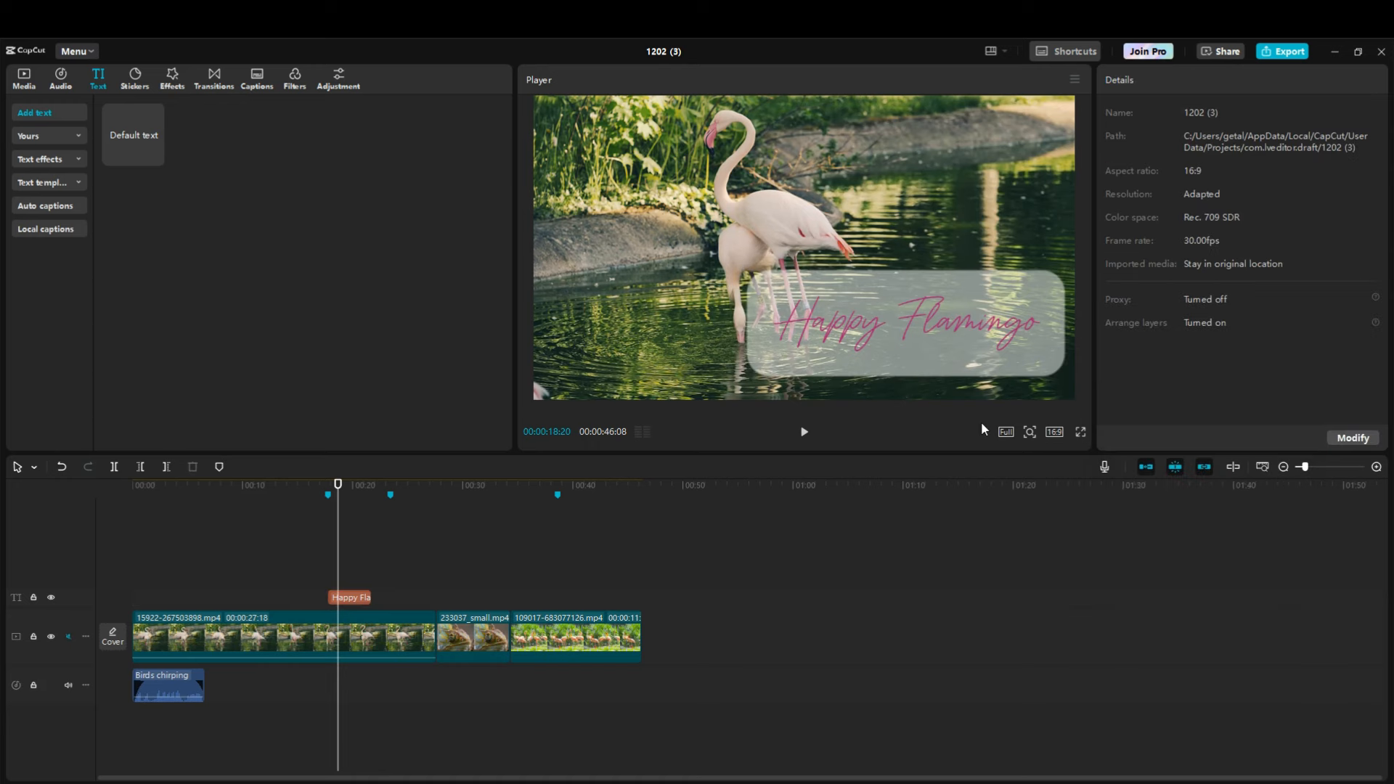
- Examine the Happy Flamingo title in the frame and review its basic text settings and preset styles
left_click(1005, 340)
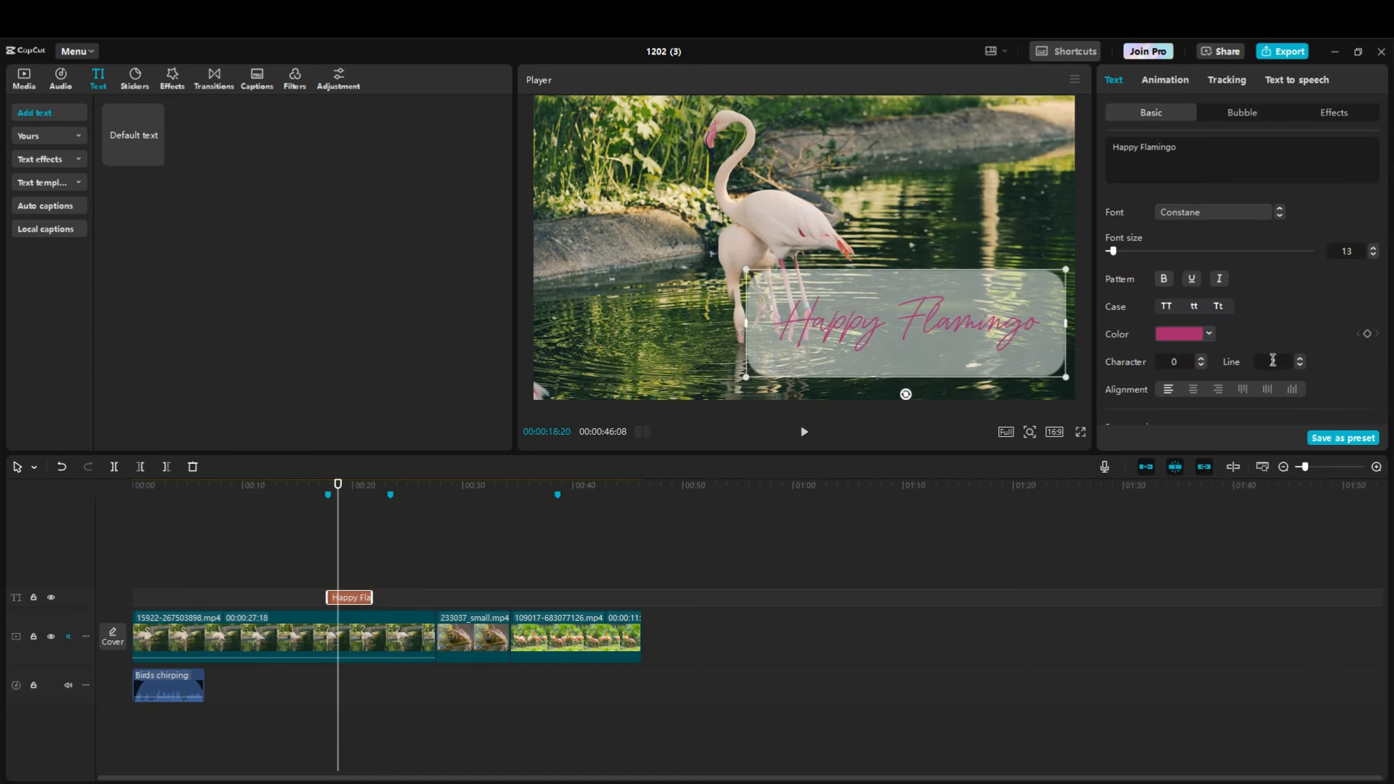
scroll(1268, 279, "down", 2)
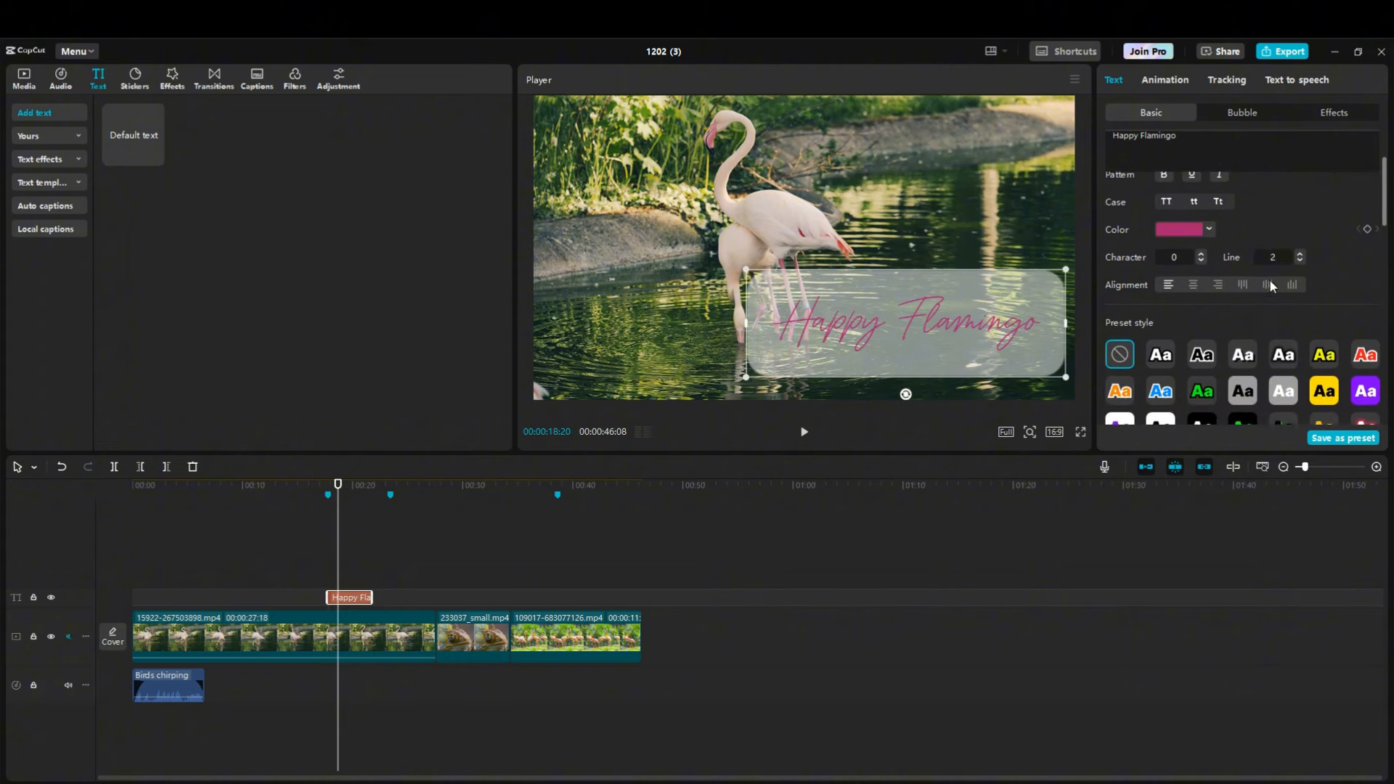
scroll(1260, 273, "down", 3)
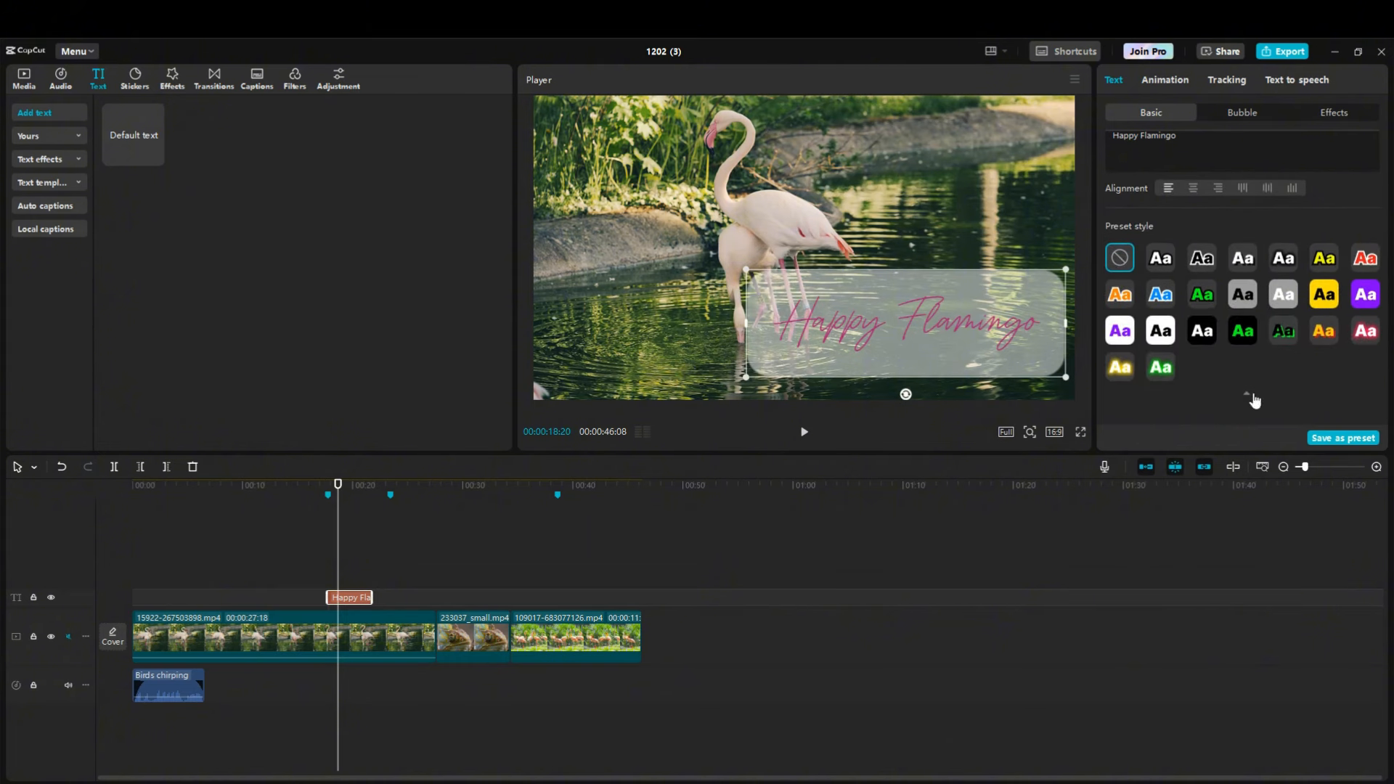
scroll(1189, 367, "up", 3)
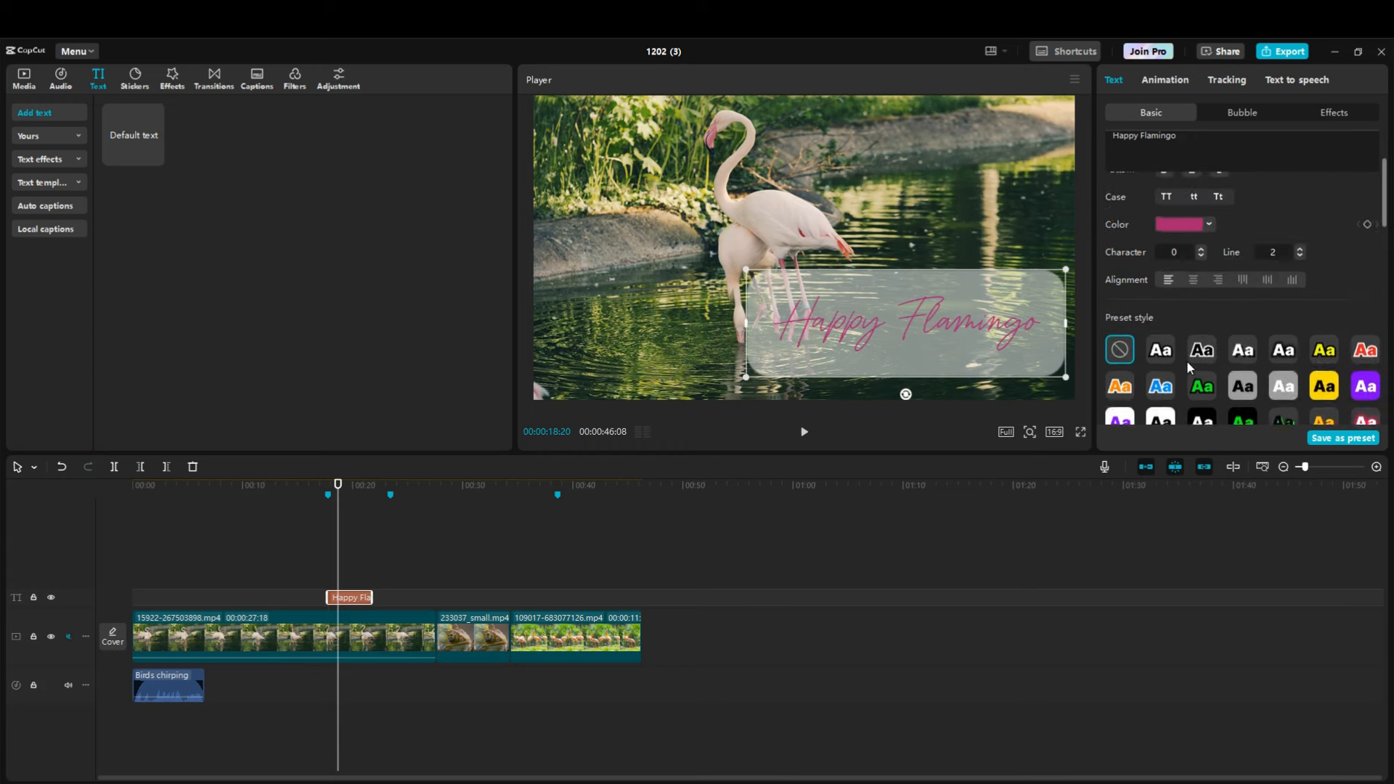
left_click(1034, 225)
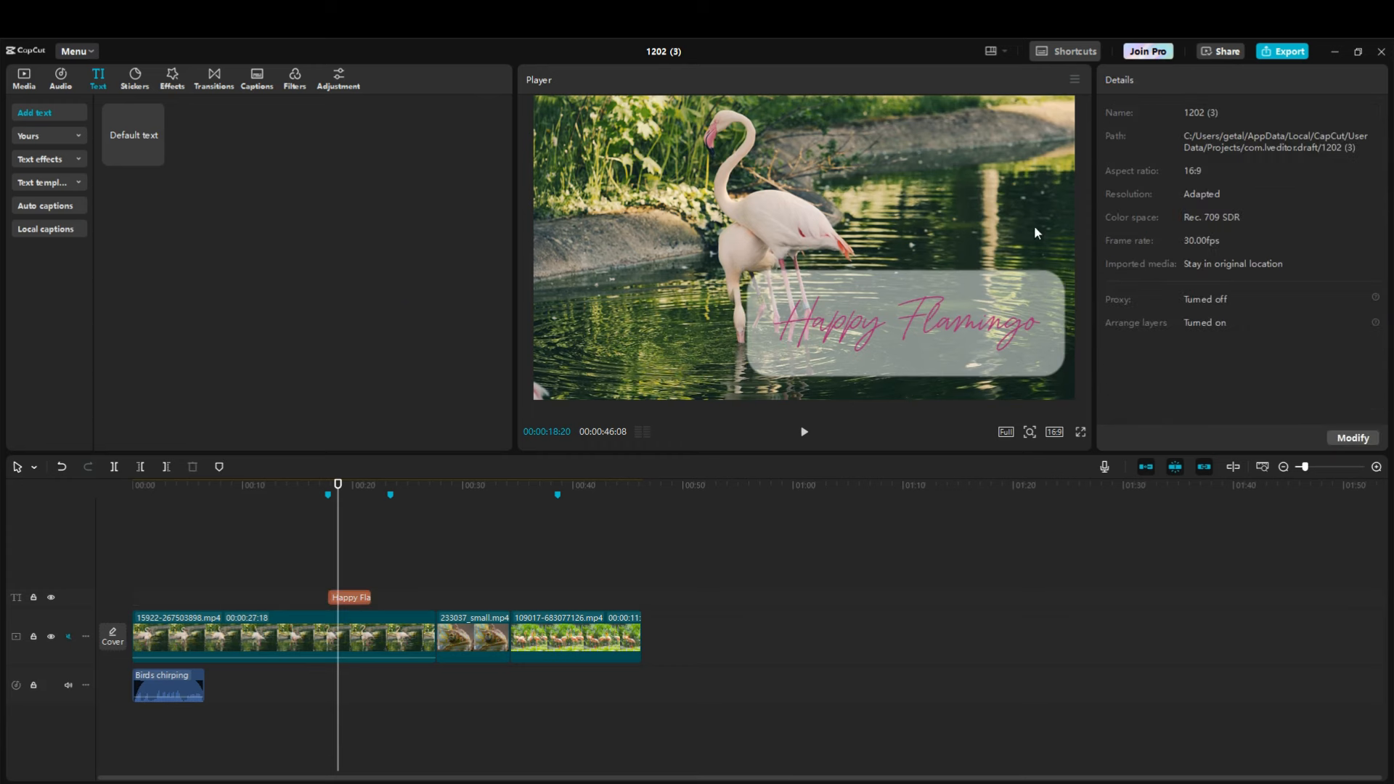
left_click(1031, 341)
left_click(1015, 334)
left_click(1010, 324)
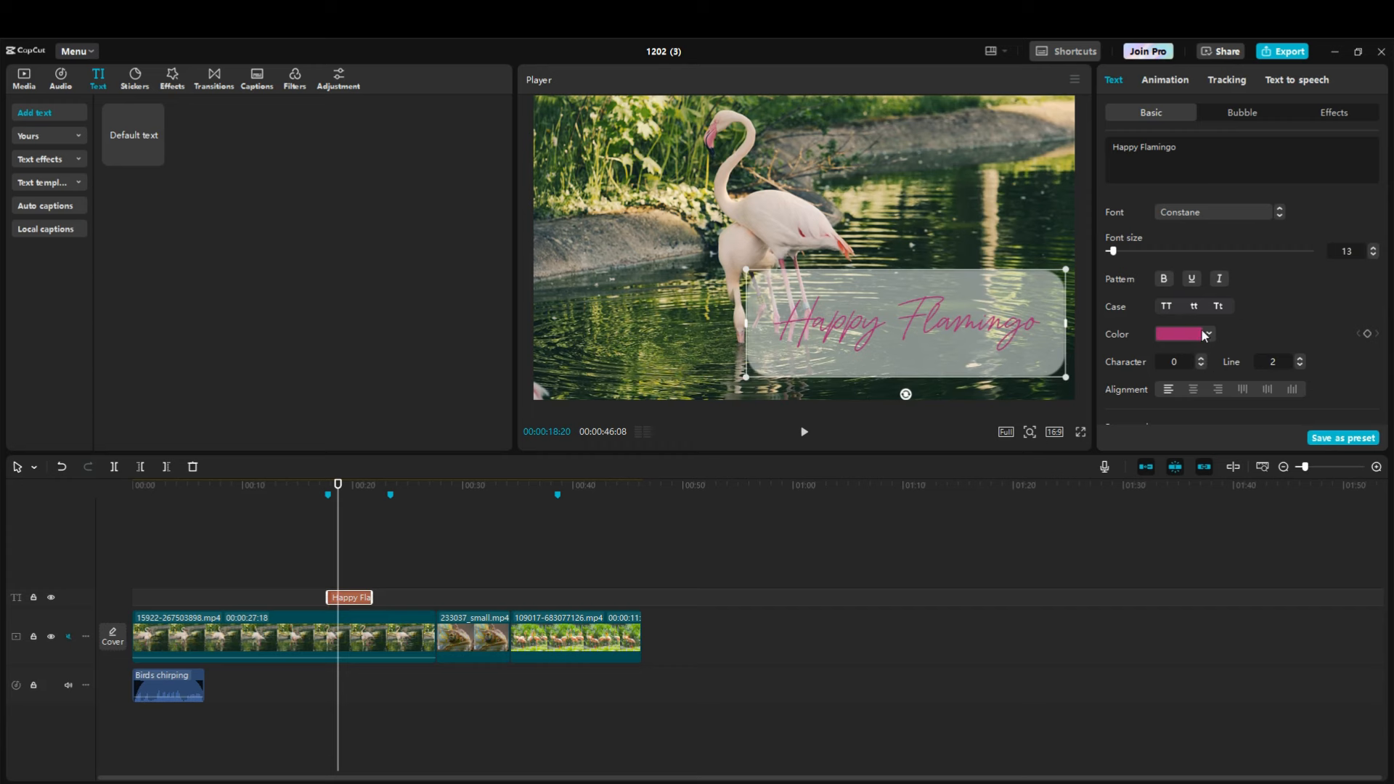
scroll(1201, 328, "down", 5)
scroll(1145, 319, "up", 4)
scroll(1144, 349, "up", 2)
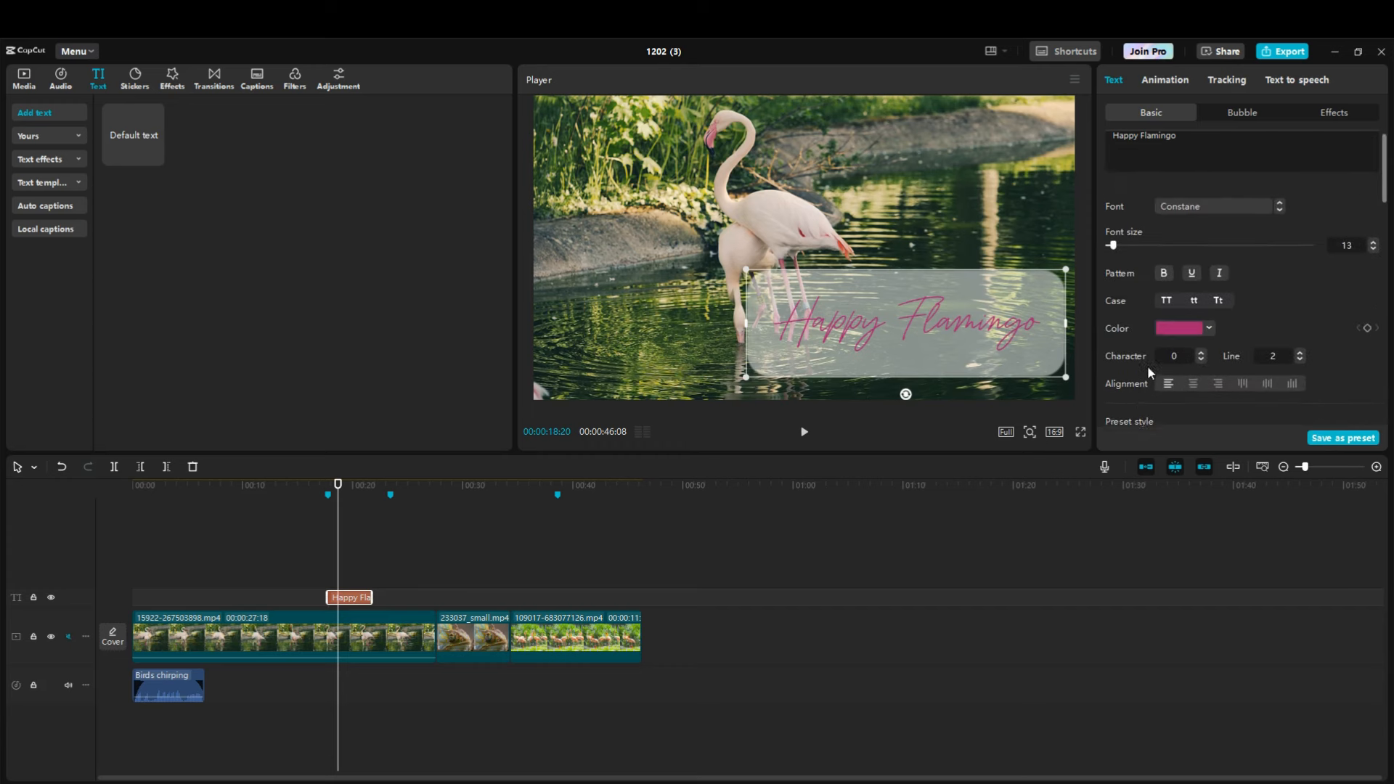
- Try the white-with-black-outline and black-with-white-outline preset styles on the Happy Flamingo title and reset it to no preset style
scroll(1148, 365, "down", 3)
scroll(1212, 360, "down", 1)
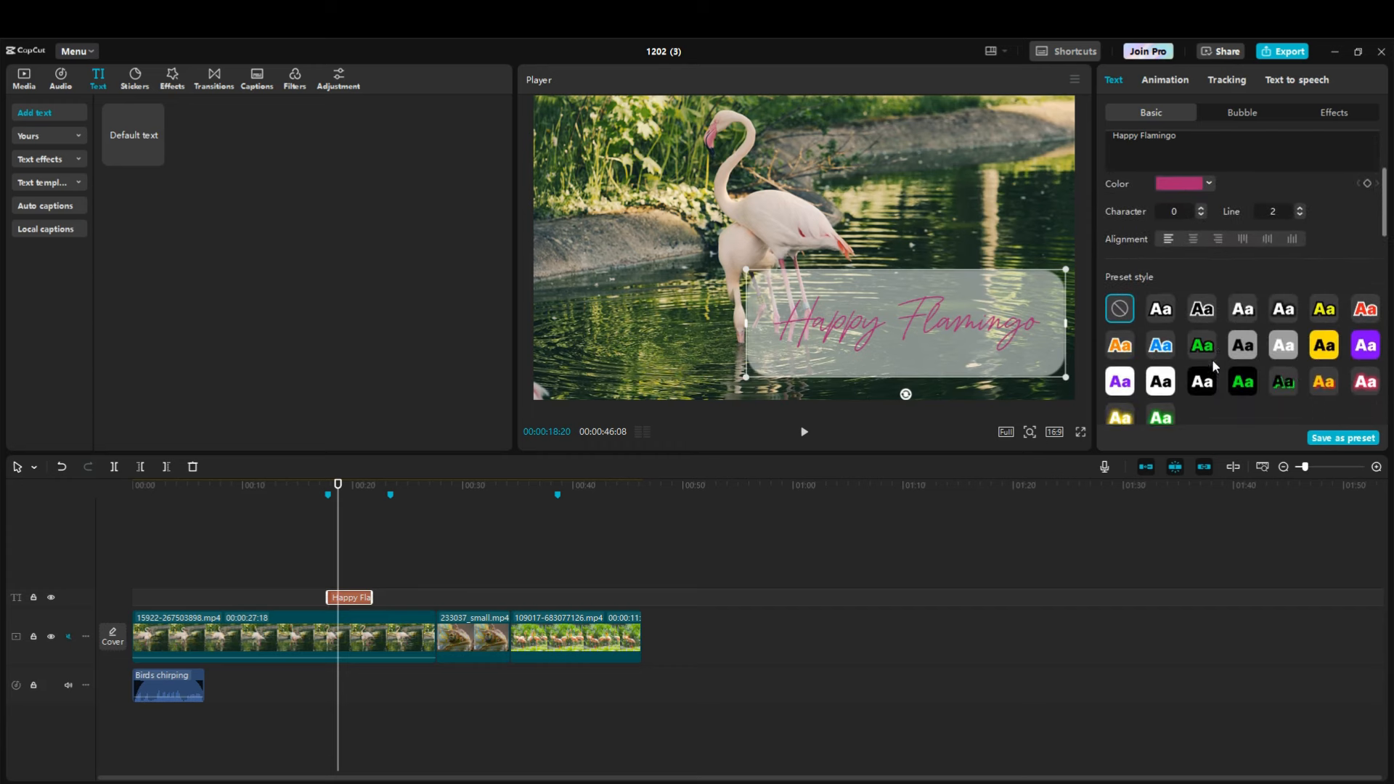
left_click(1167, 307)
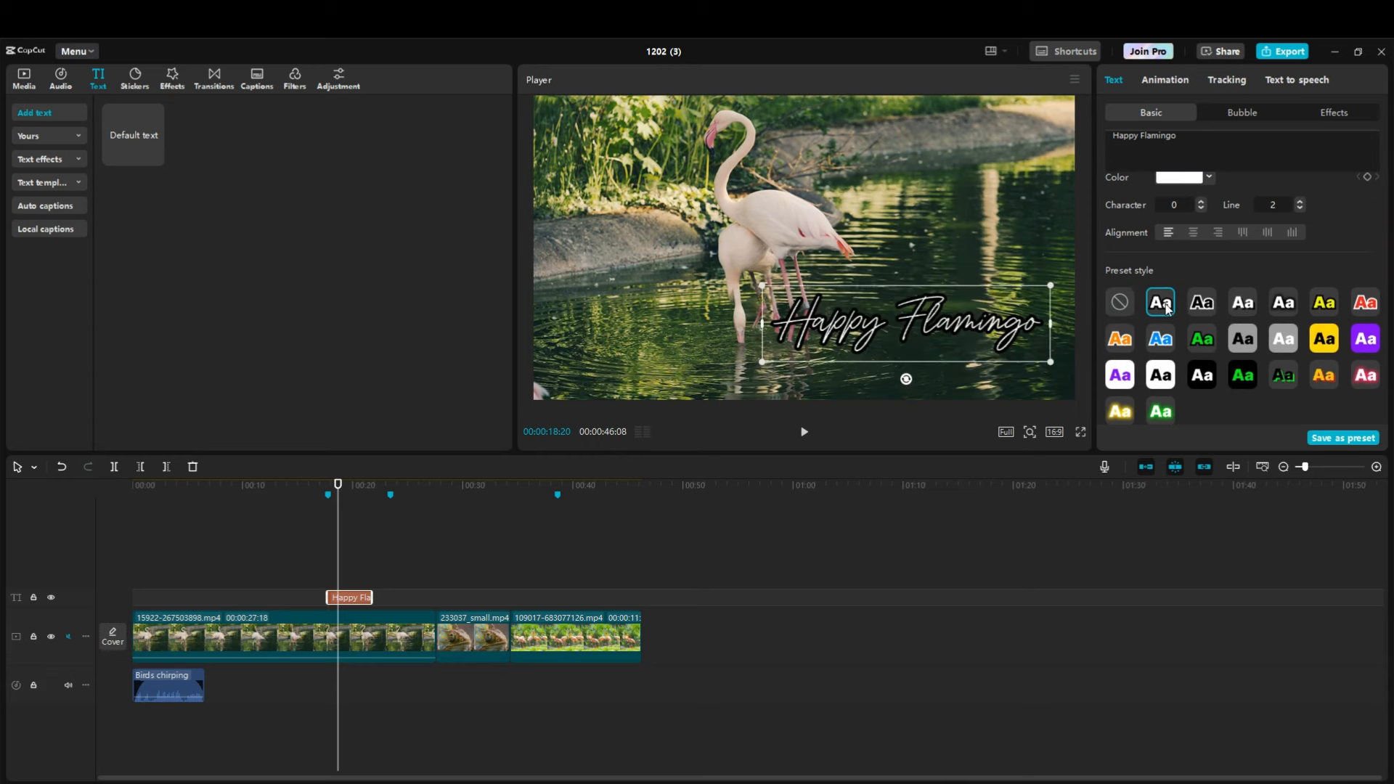
left_click(1203, 306)
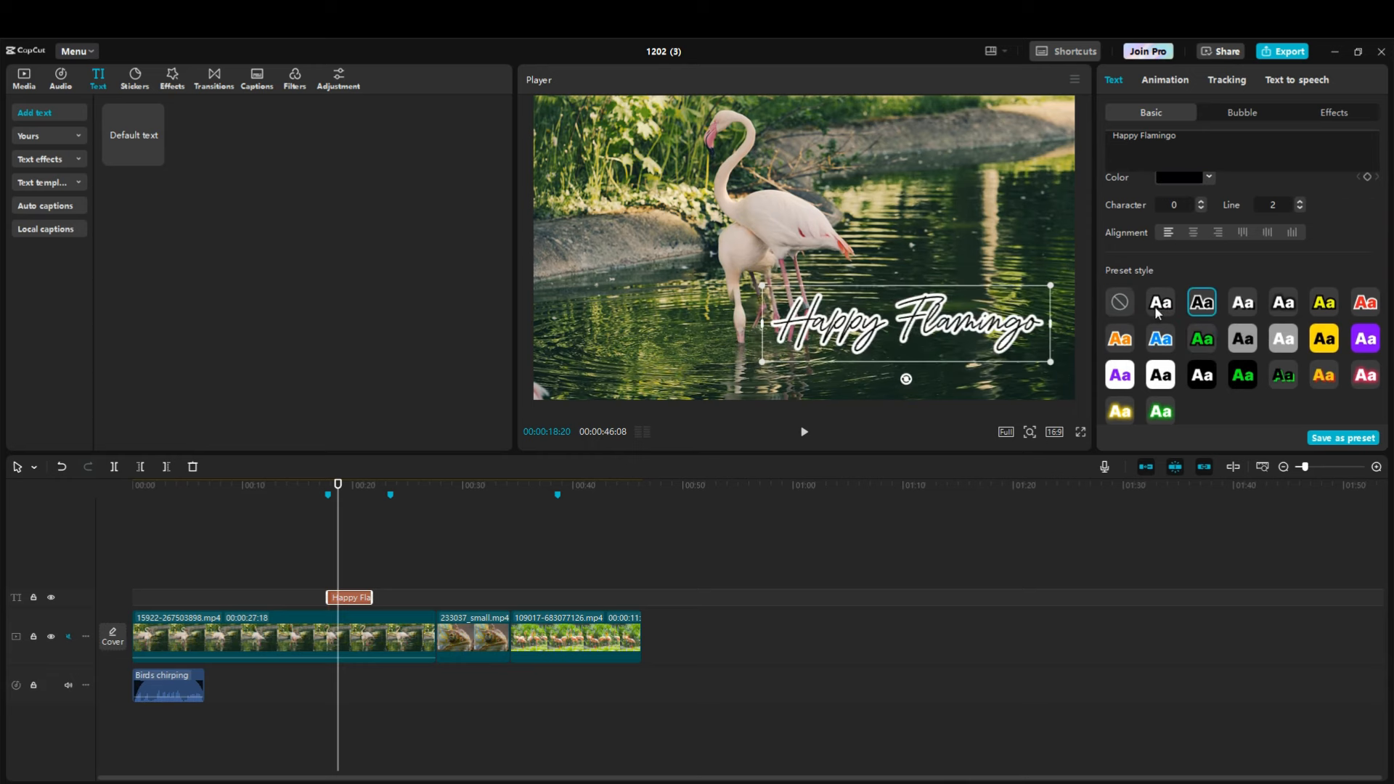
left_click(1128, 305)
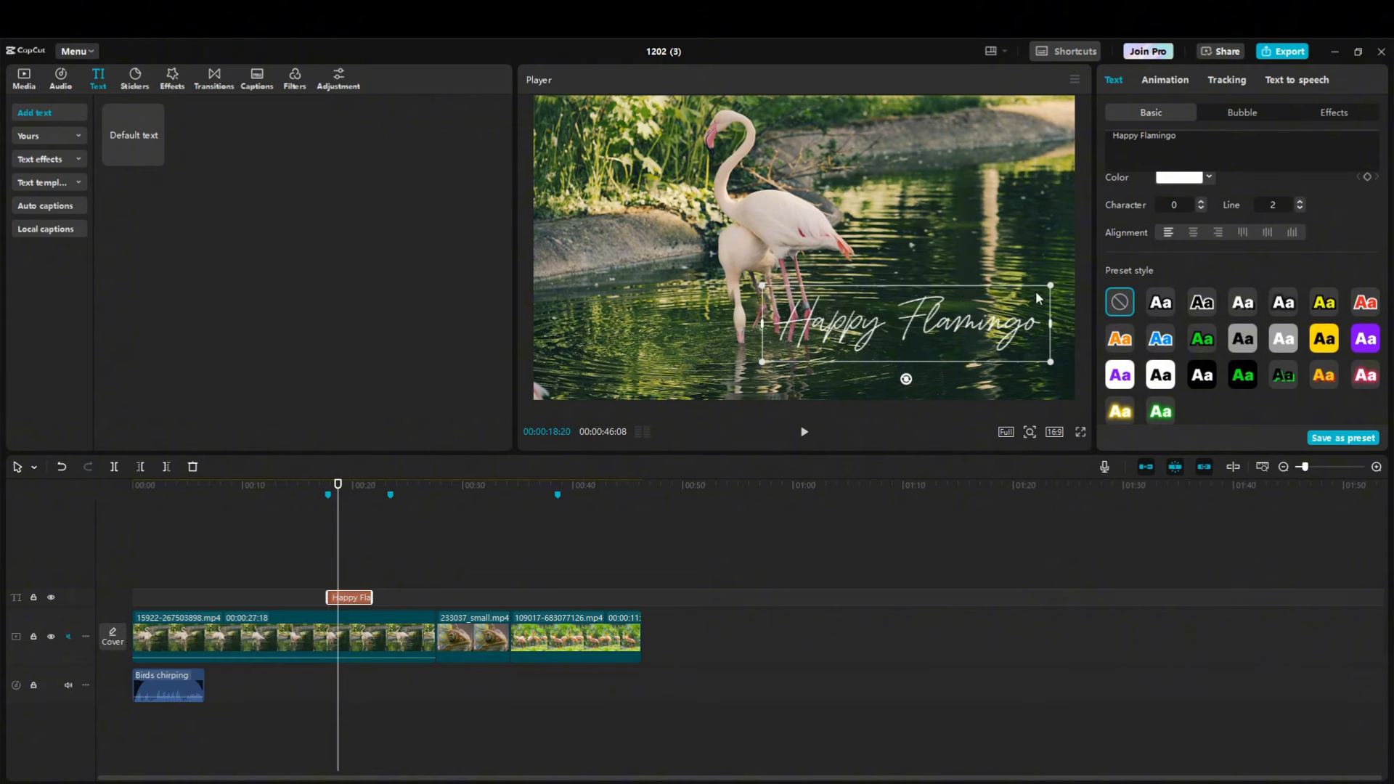
- Change the title's text colour to bright pink
left_click(1171, 180)
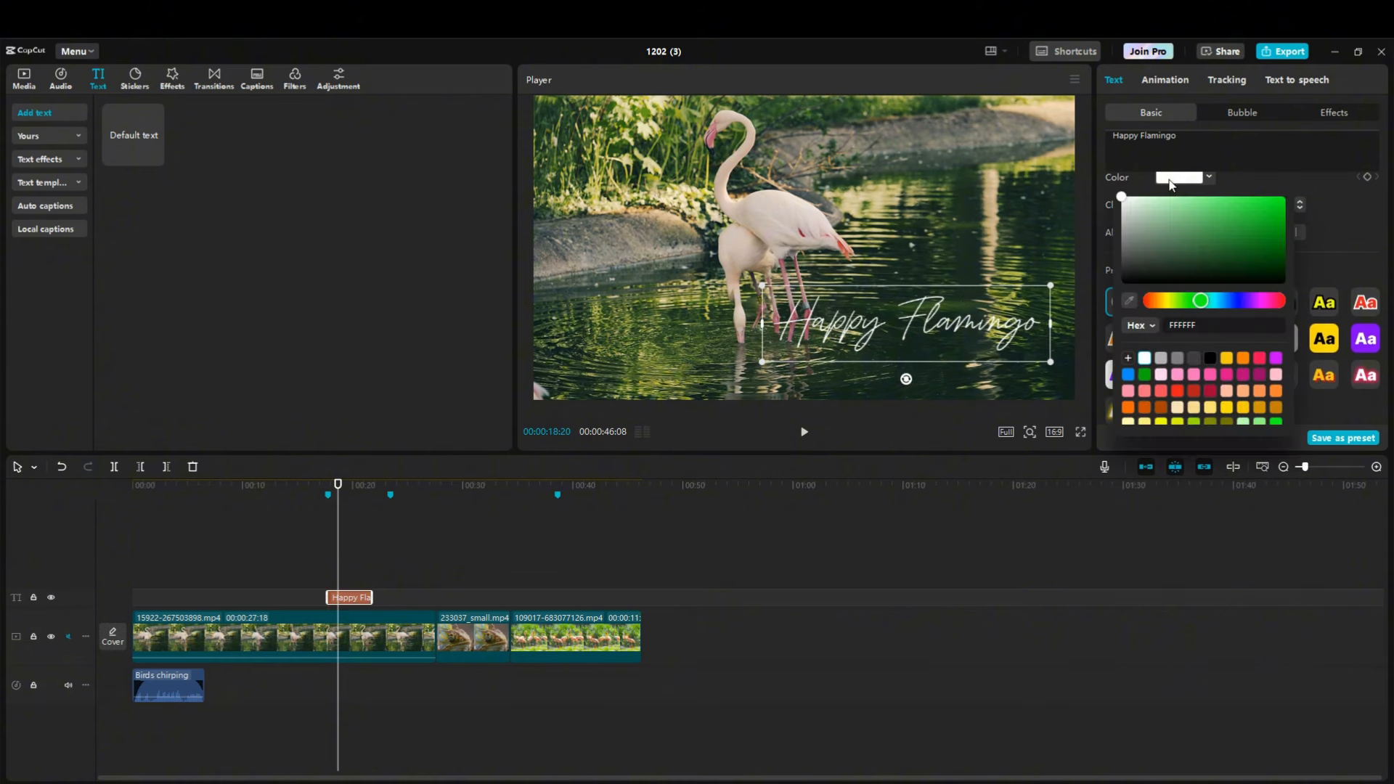
left_click(1210, 375)
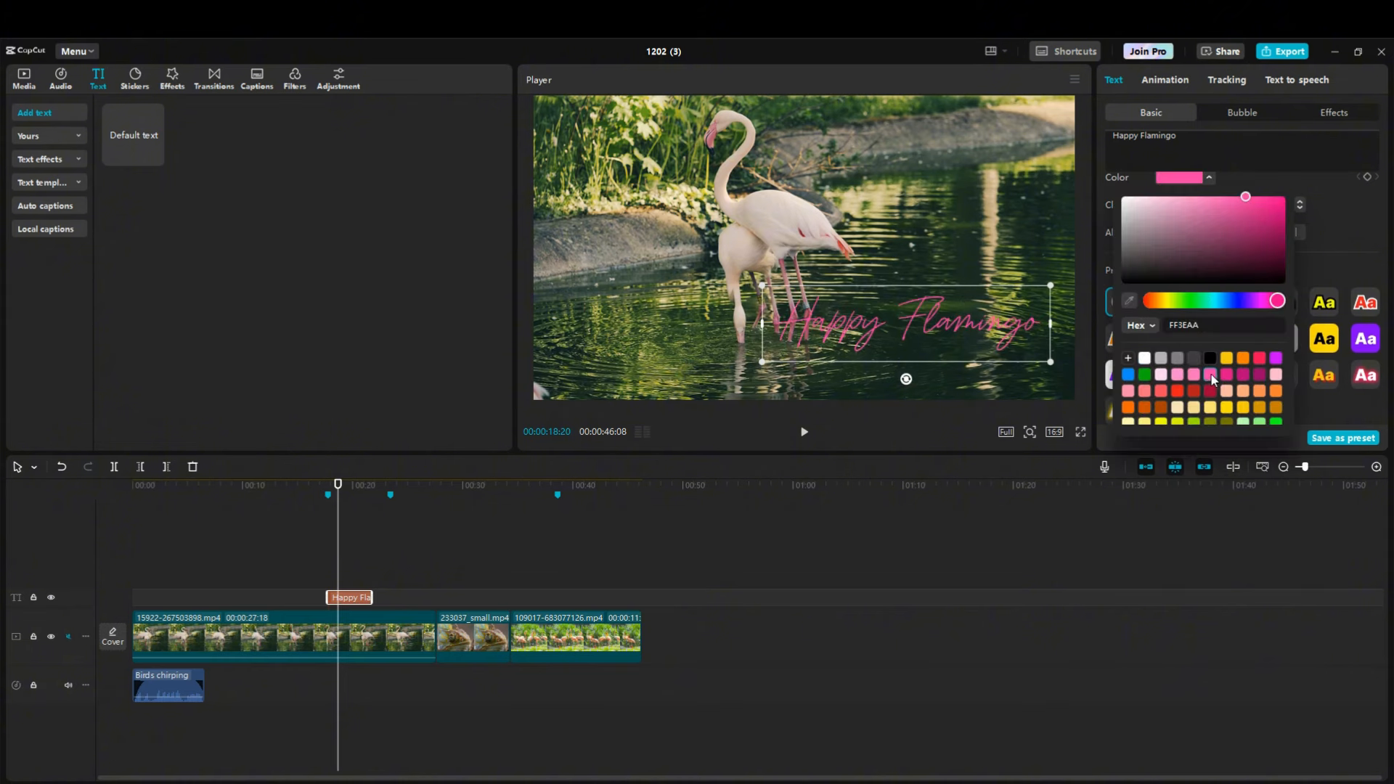
left_click(1325, 237)
- Enlarge the Happy Flamingo title to a scale of 147%
scroll(1160, 328, "down", 3)
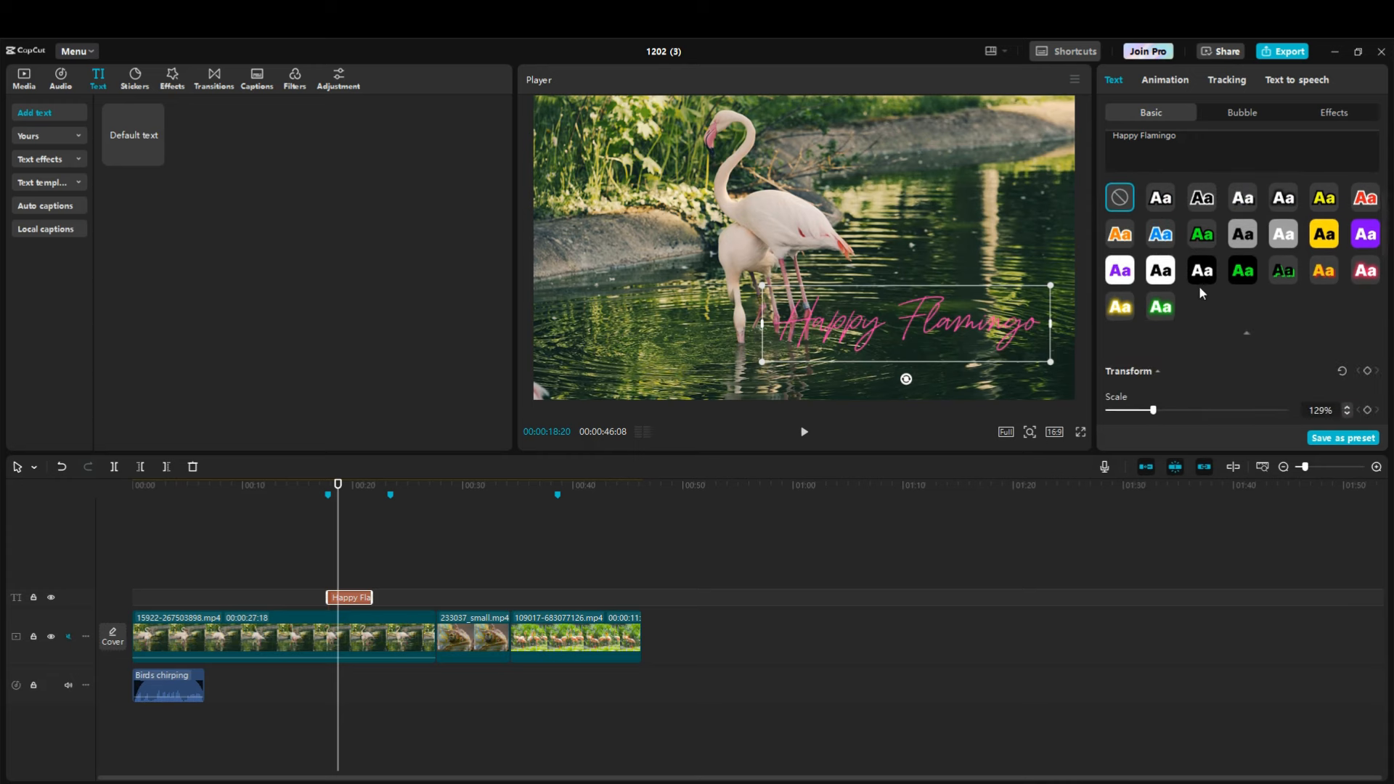
scroll(1198, 293, "down", 1)
left_click_drag(1153, 306, 1161, 308)
scroll(1205, 328, "down", 1)
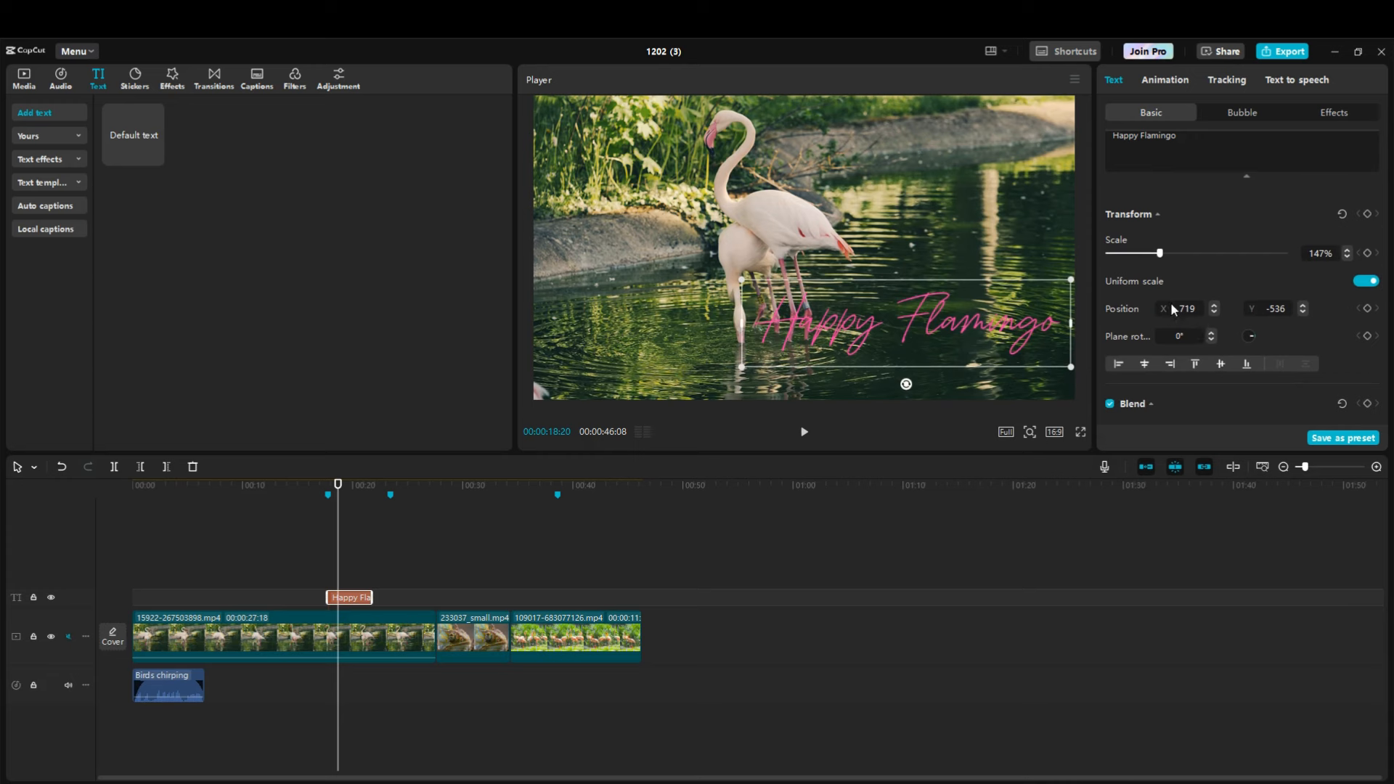
- Move the title toward the lower middle of the frame and nudge its horizontal position to X 379
left_click_drag(1053, 338, 1004, 347)
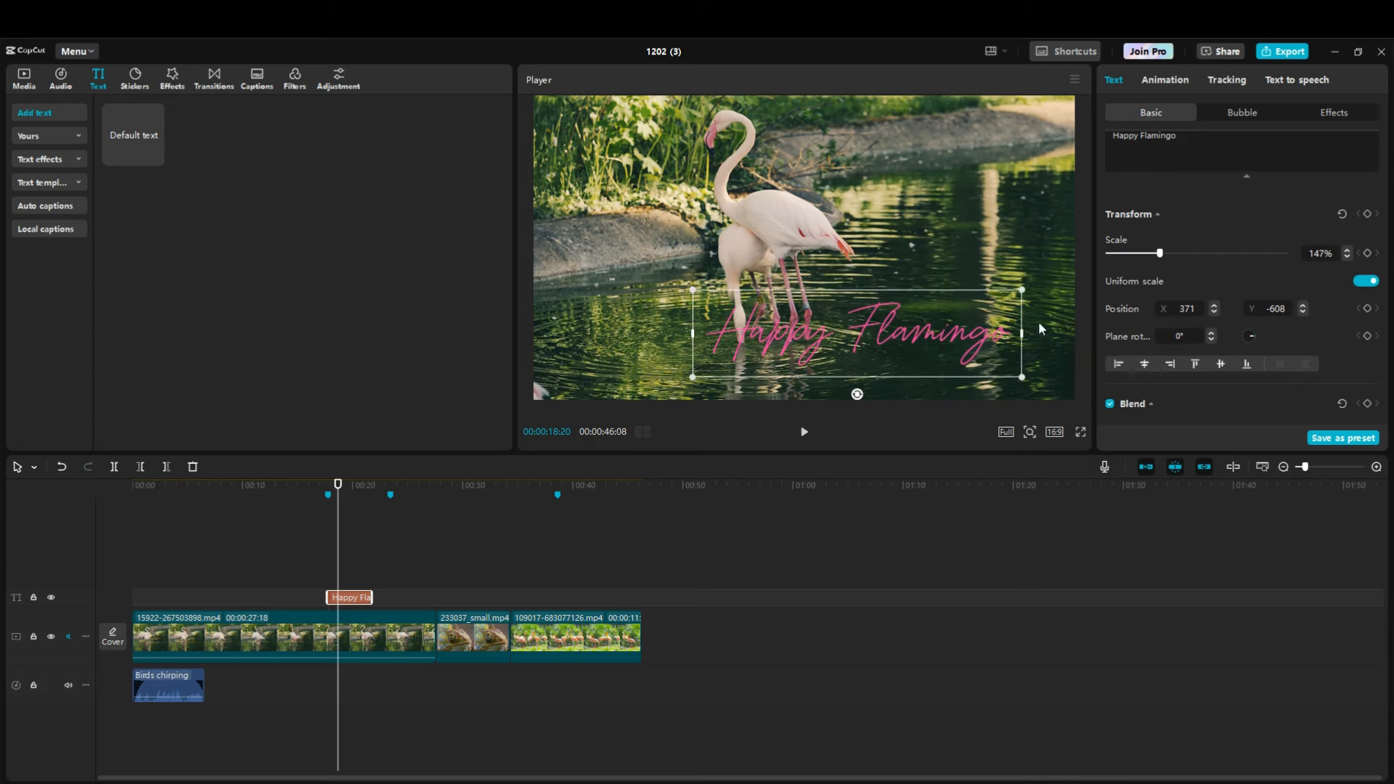
left_click(1214, 306)
left_click(1214, 305)
left_click(1214, 306)
left_click(1214, 305)
left_click(1214, 305)
left_click(1214, 305)
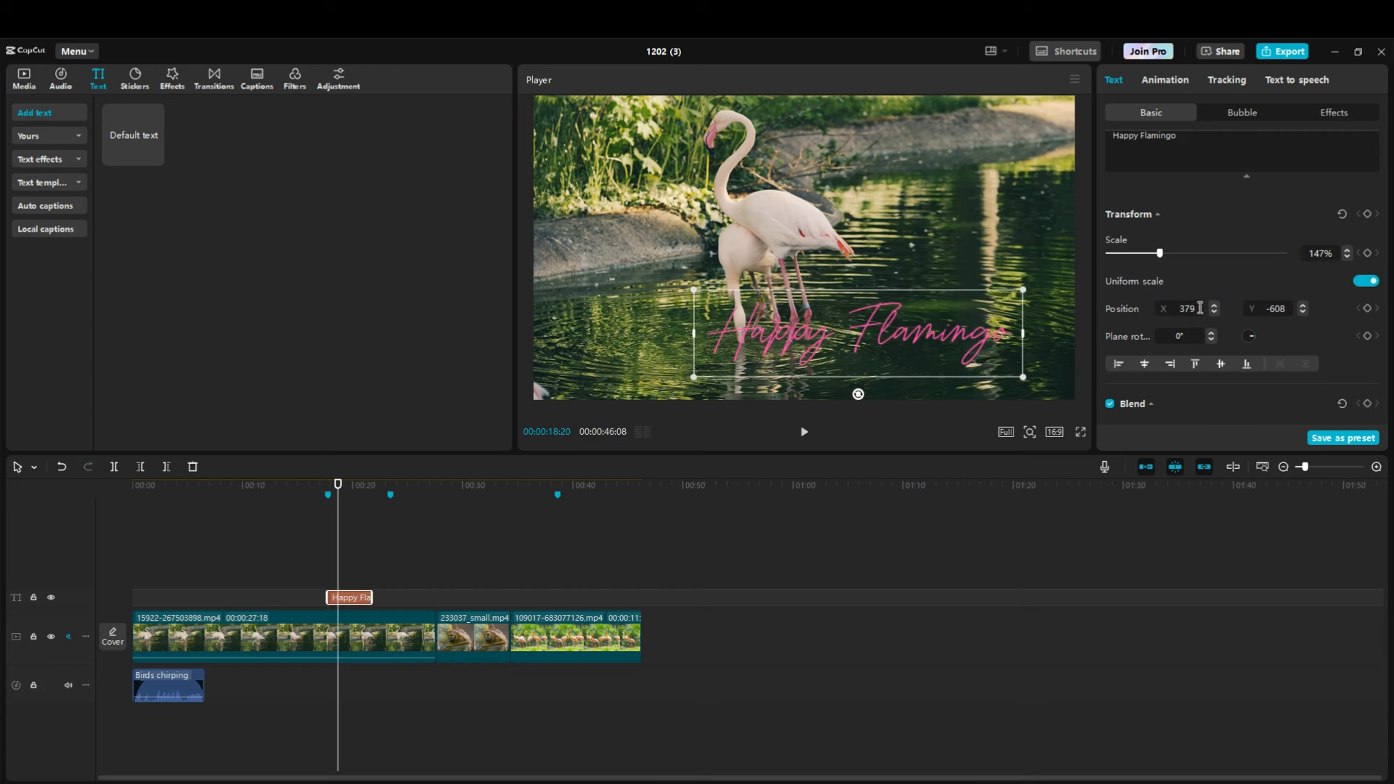
- Set the title's X position to 50 and to 500, and move it to about X 688, Y -582
left_click_drag(1196, 309, 1161, 308)
type("50")
key("Return")
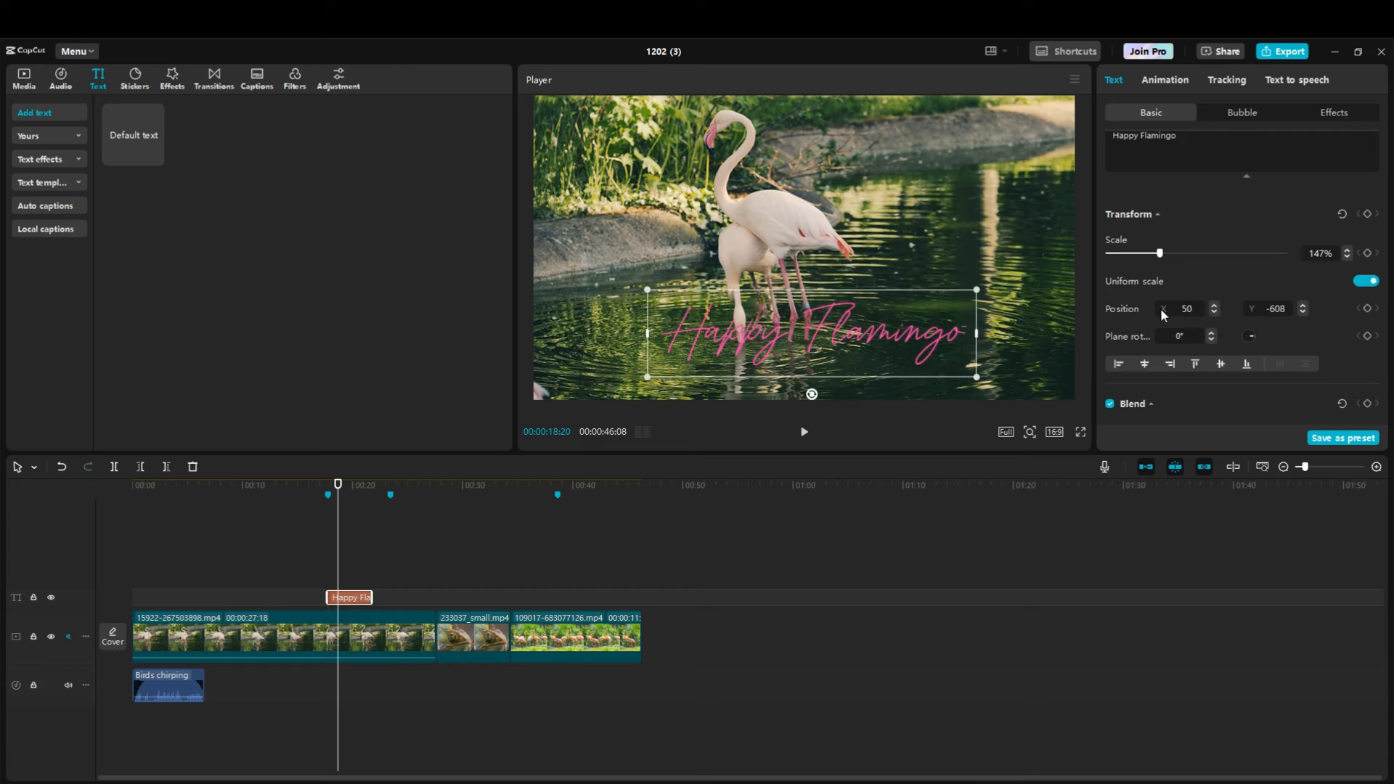
key("Return")
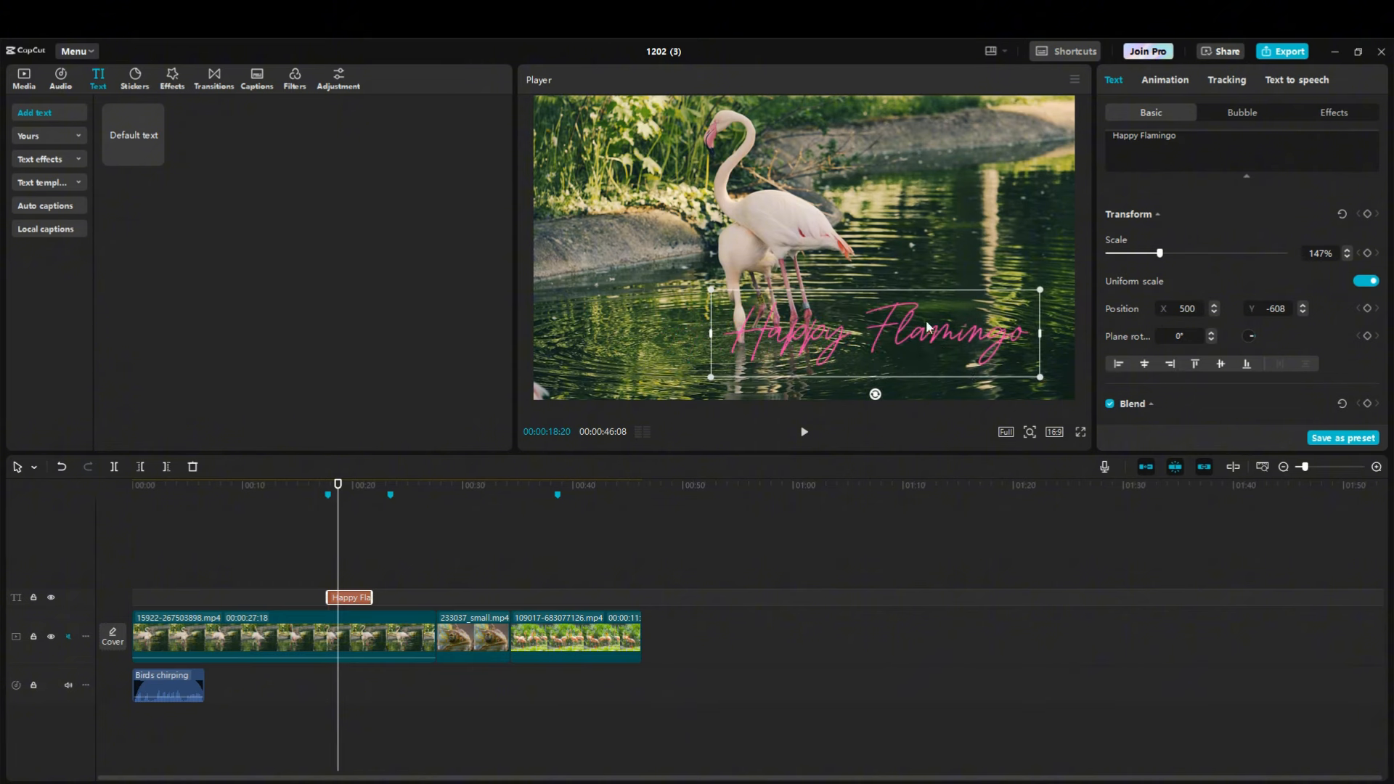
mouse_move(926, 320)
left_mouse_down()
mouse_move(877, 297)
mouse_move(896, 330)
mouse_move(952, 315)
left_mouse_up()
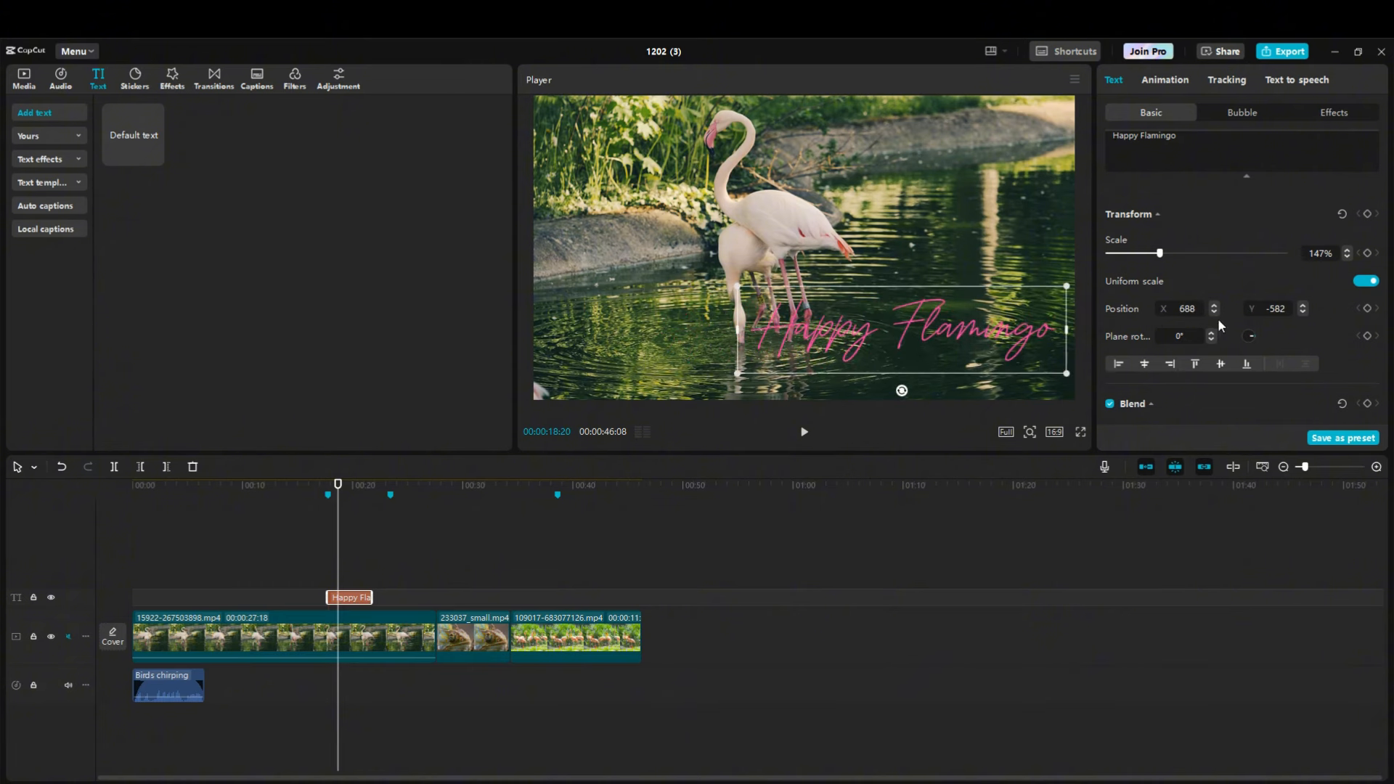
- Move the title up over the flamingos, try fading its opacity to 0% and restore it to 100%
scroll(1209, 317, "down", 3)
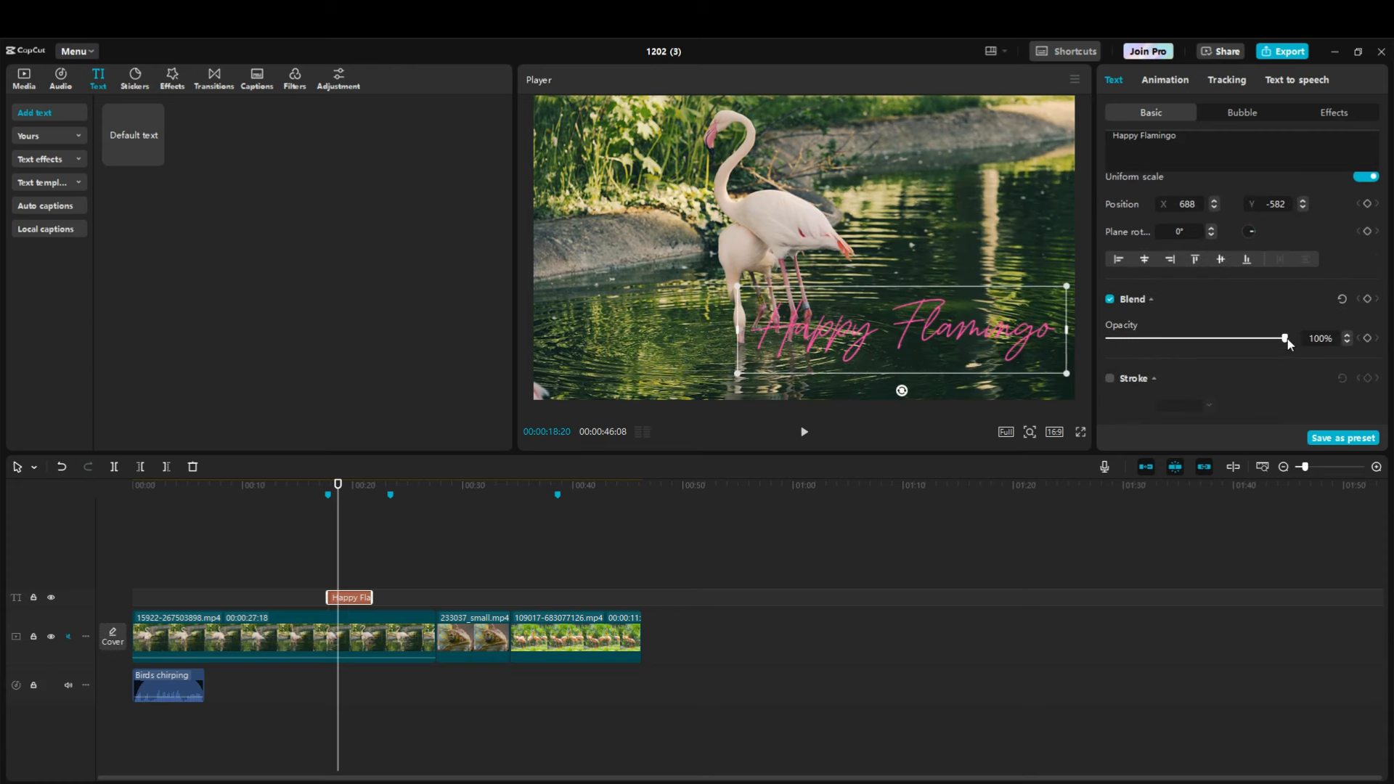
left_click_drag(939, 334, 913, 223)
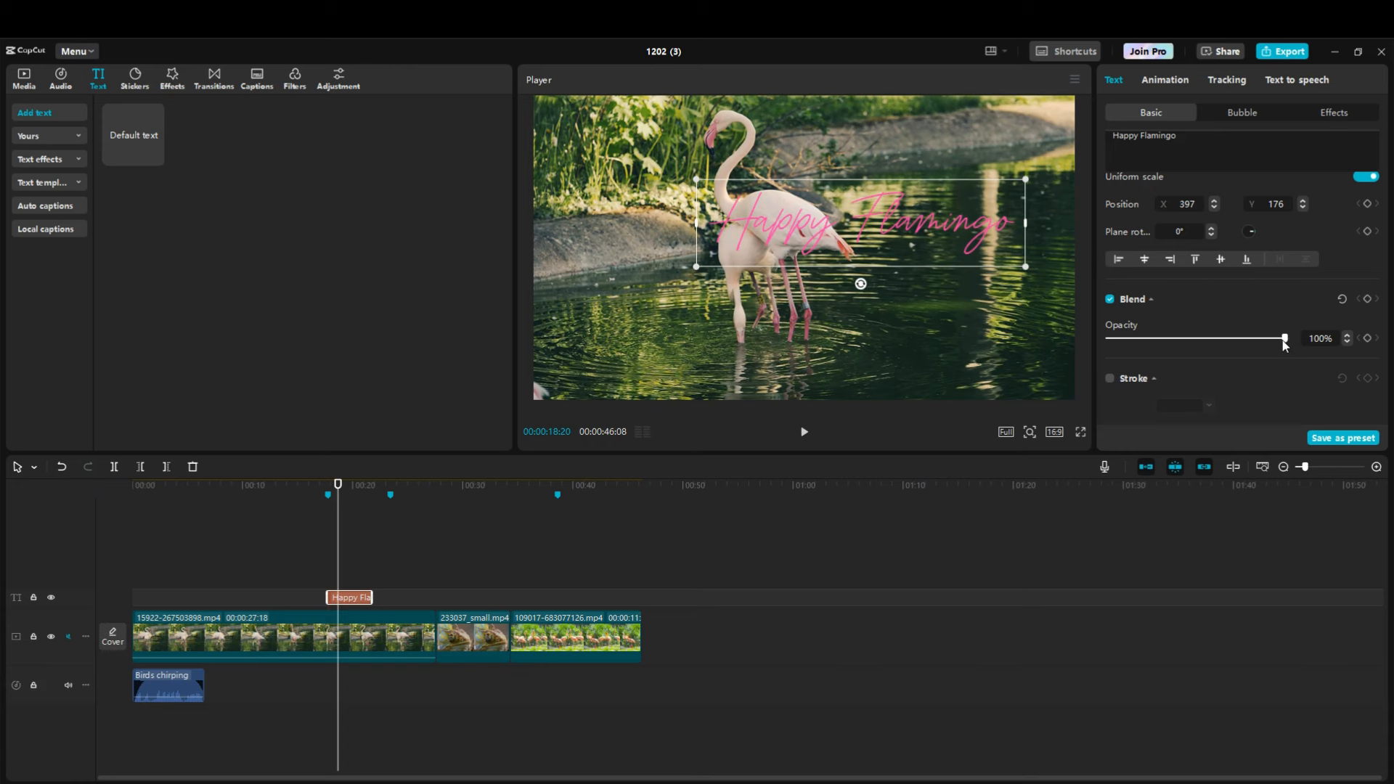
left_click_drag(1283, 345, 1268, 346)
left_click_drag(1285, 342, 1155, 341)
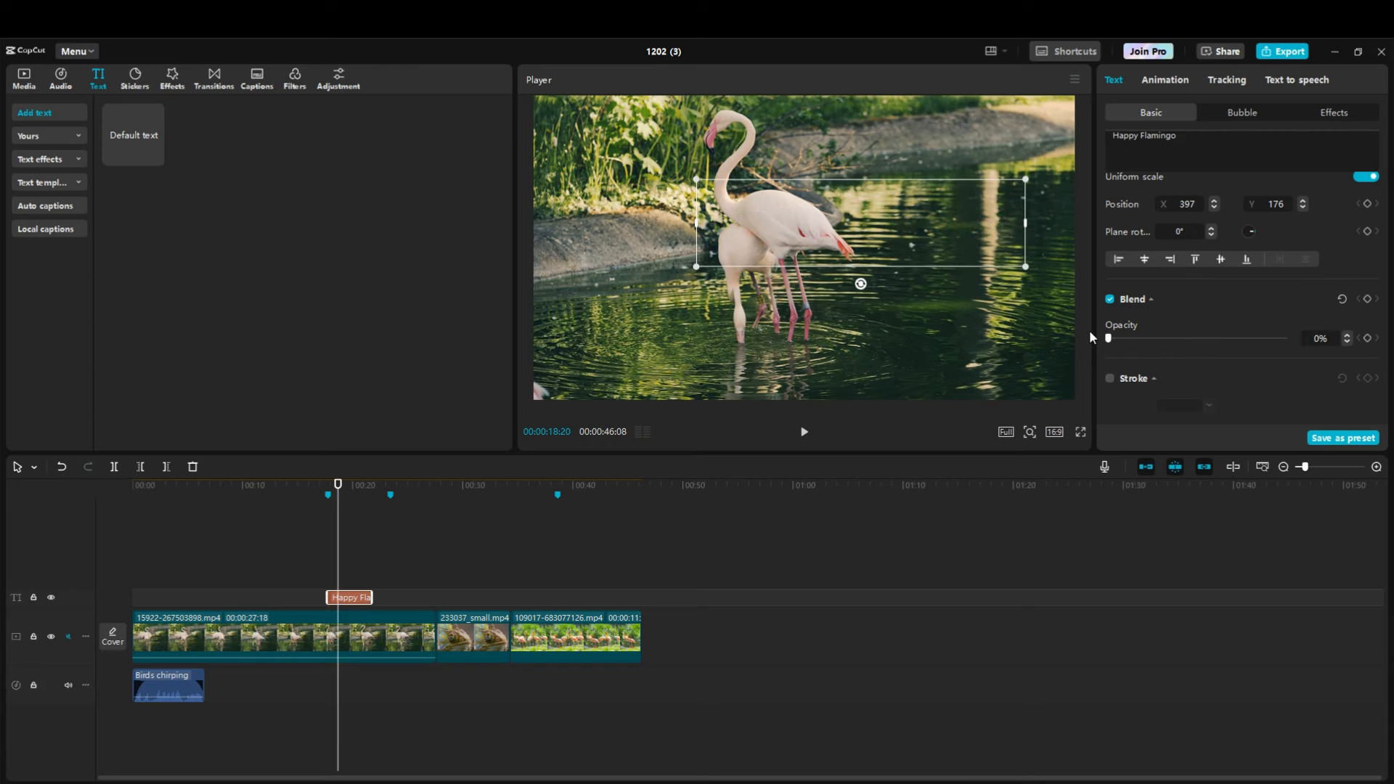
left_click_drag(1108, 338, 1228, 345)
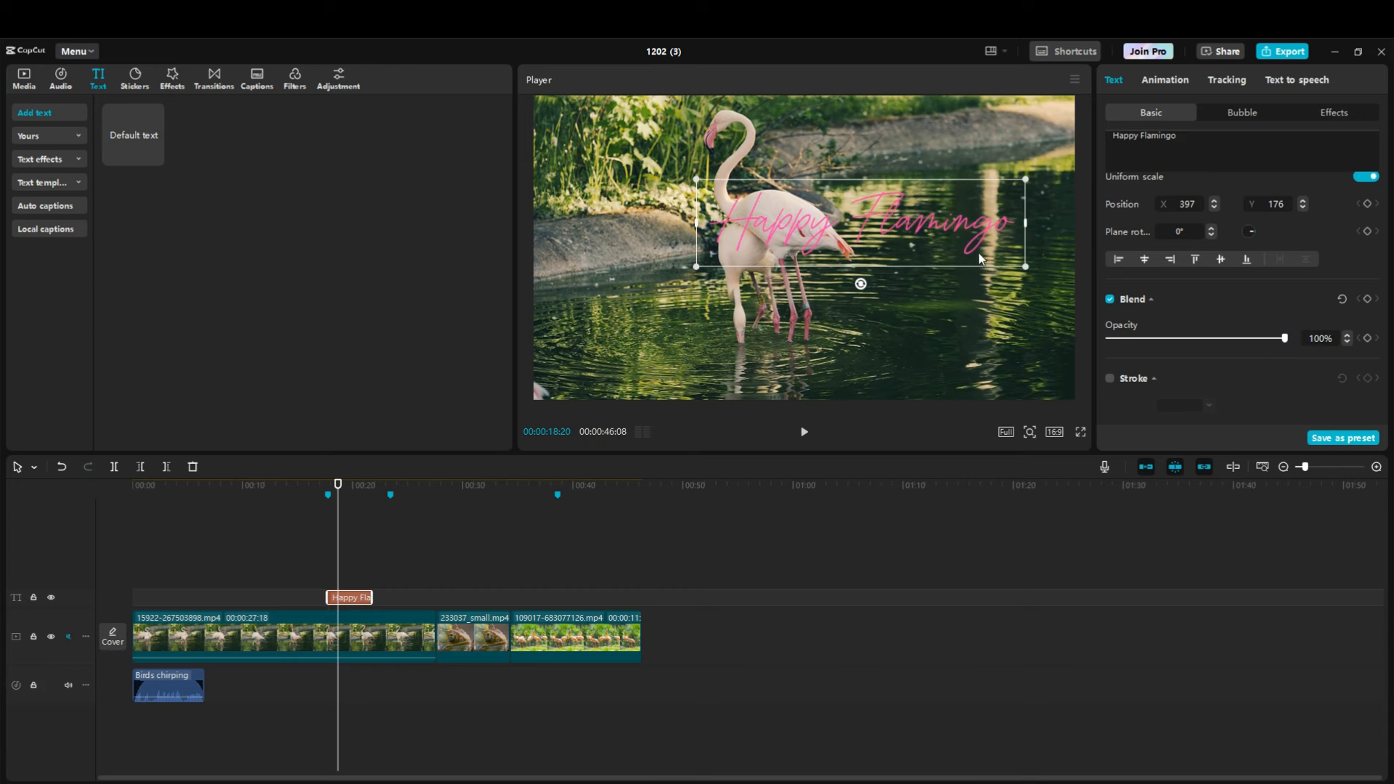
- Give the title a black background at 26% opacity and move it to the lower-right part of the frame
scroll(1329, 385, "up", 1)
scroll(1159, 293, "down", 5)
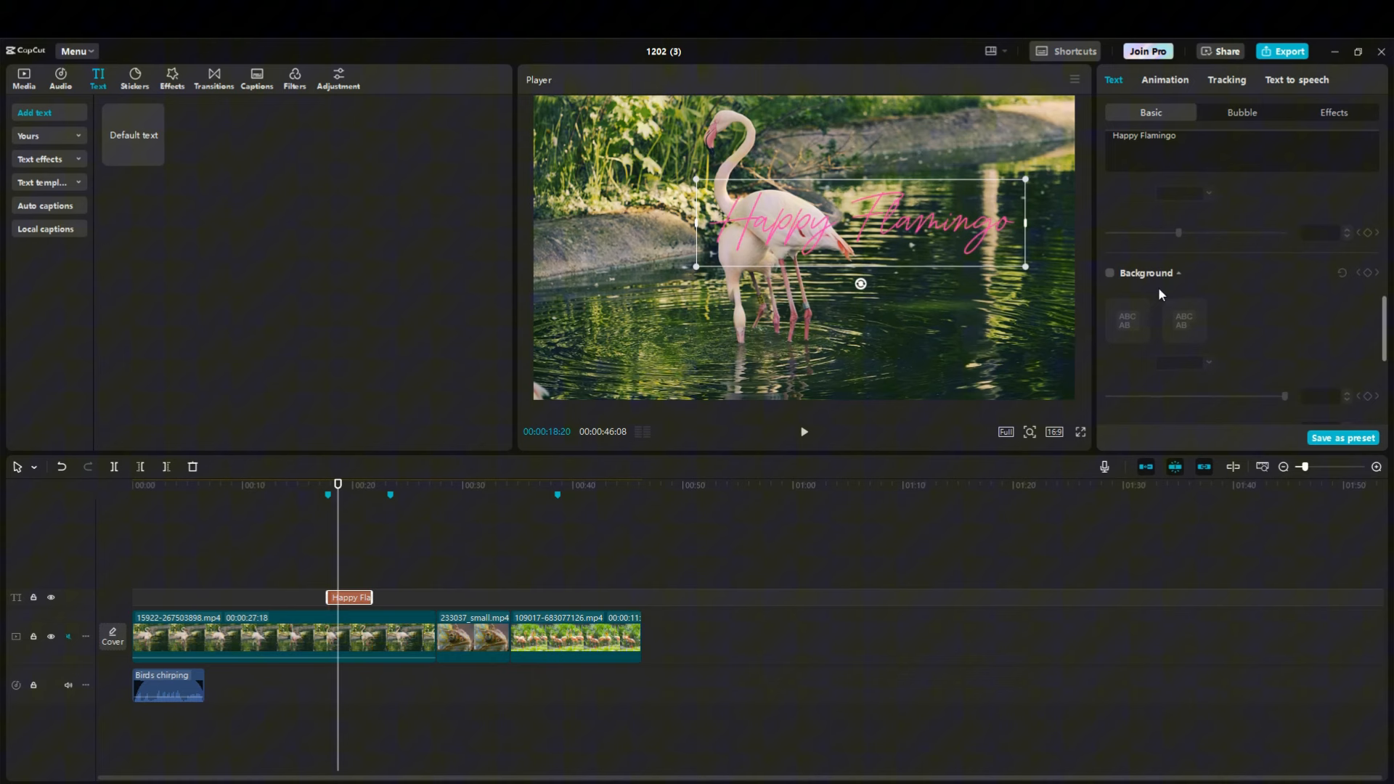
left_click(1110, 273)
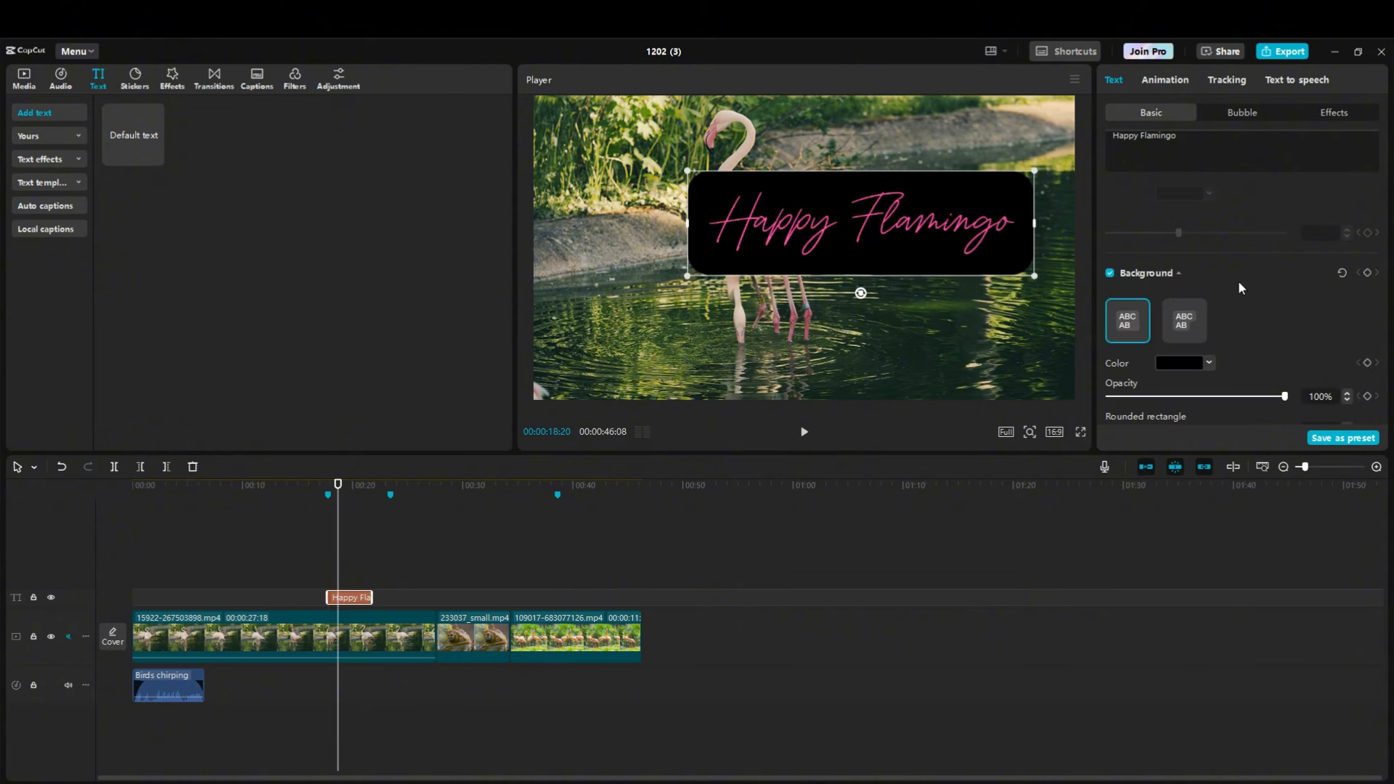
left_click_drag(1283, 401, 1155, 395)
left_click_drag(966, 222, 999, 321)
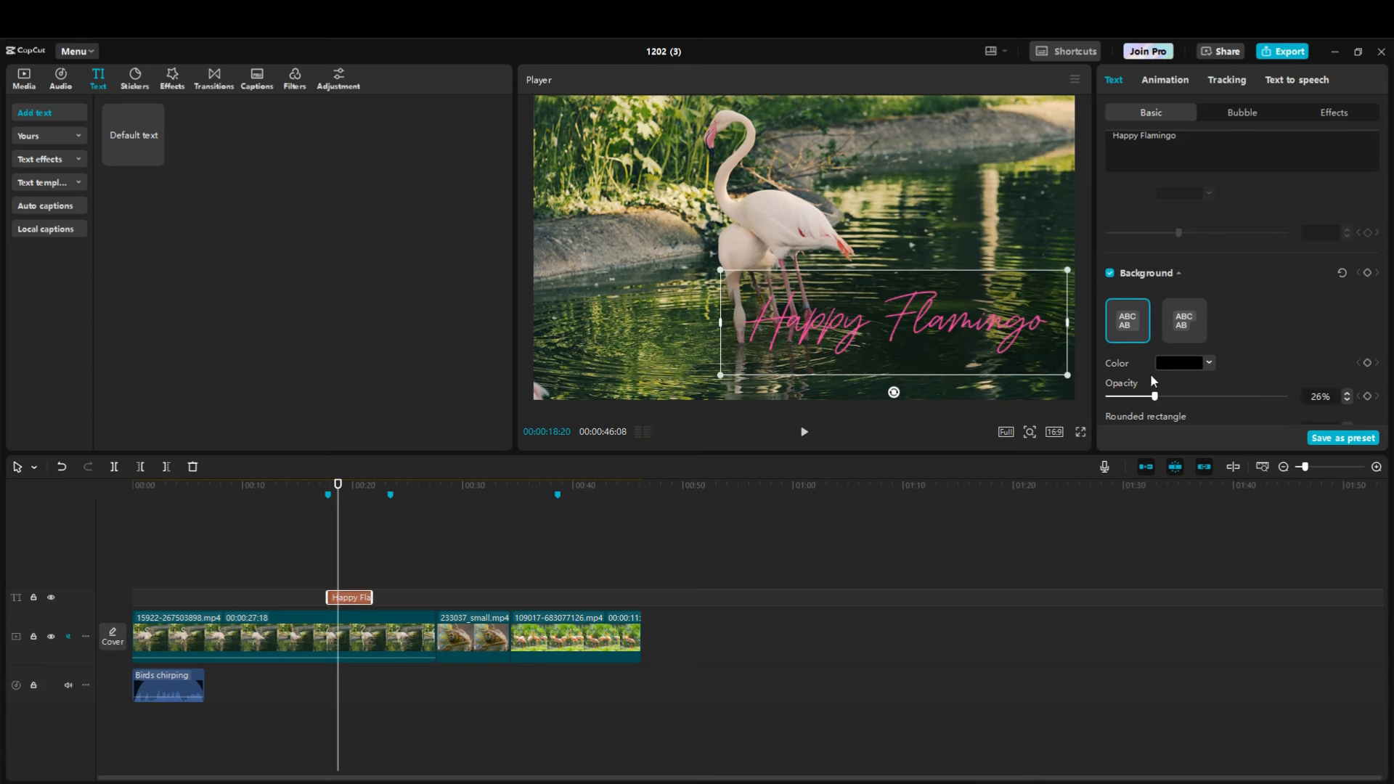
- Compare the title with and without its black background, lower the background opacity further and turn the background off
left_click(1111, 273)
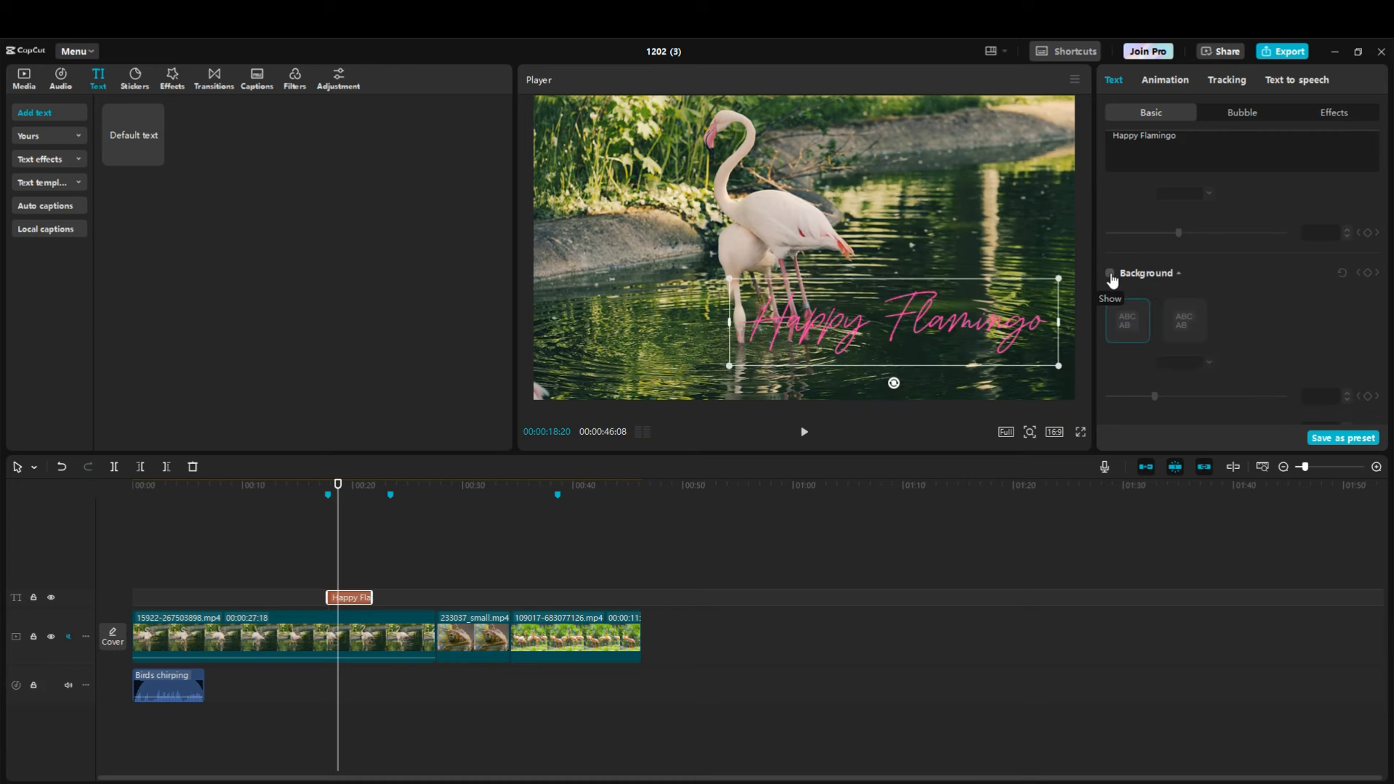
left_click(1110, 274)
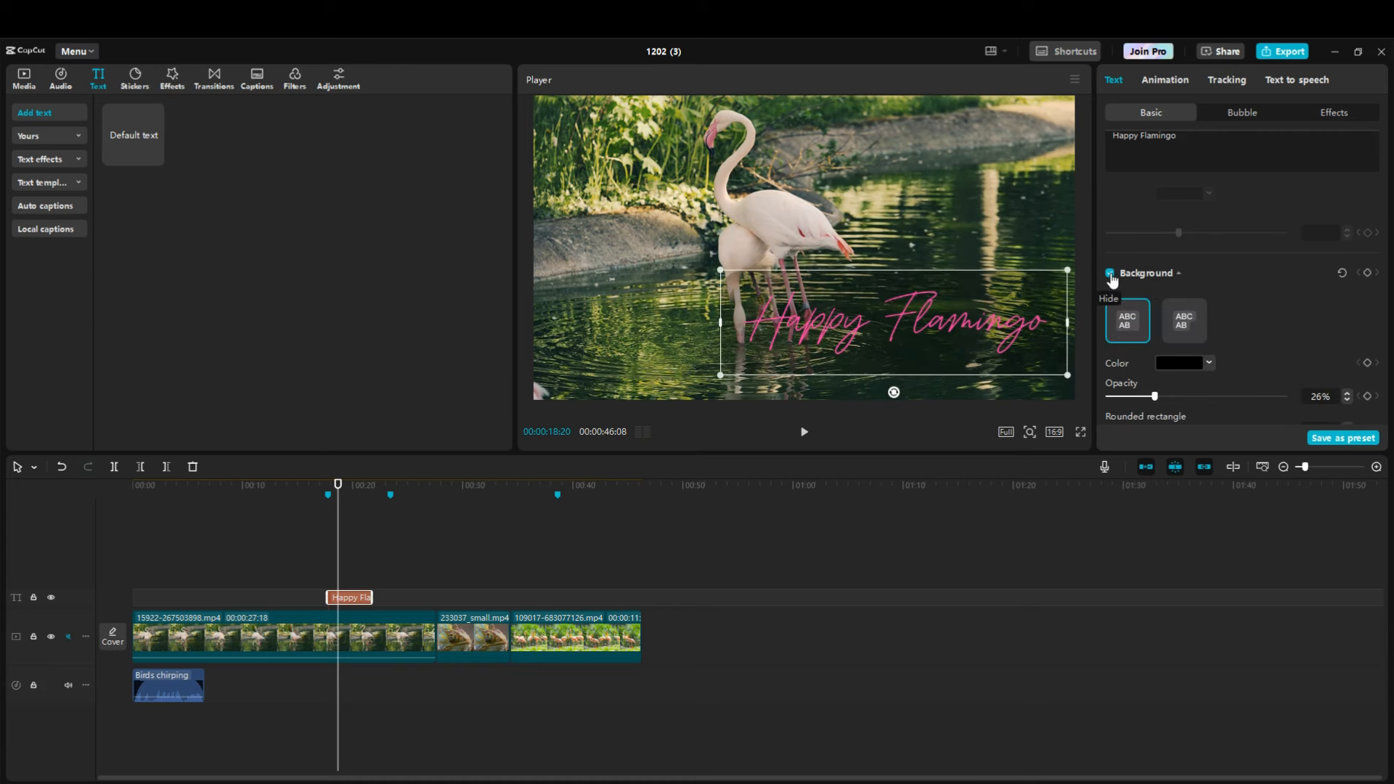
left_click(1182, 360)
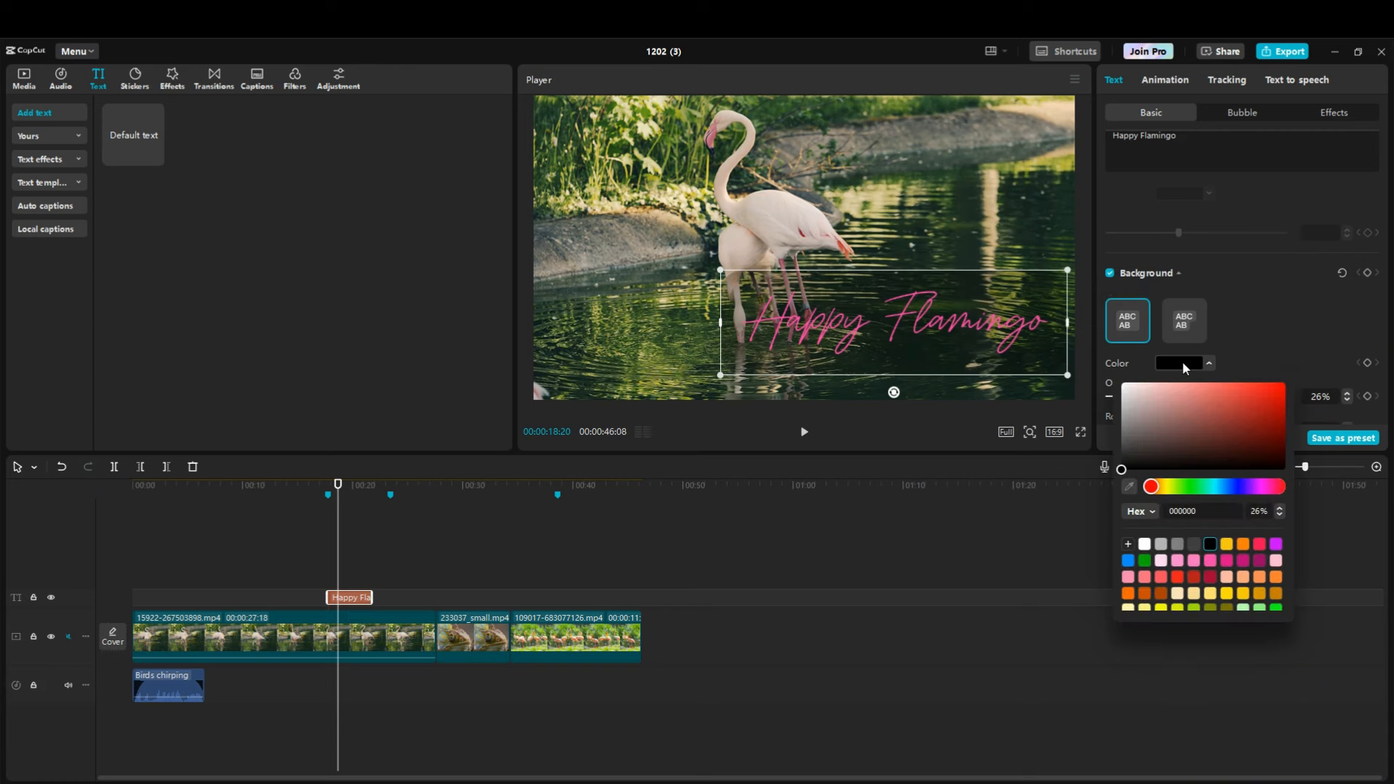
left_click(1182, 360)
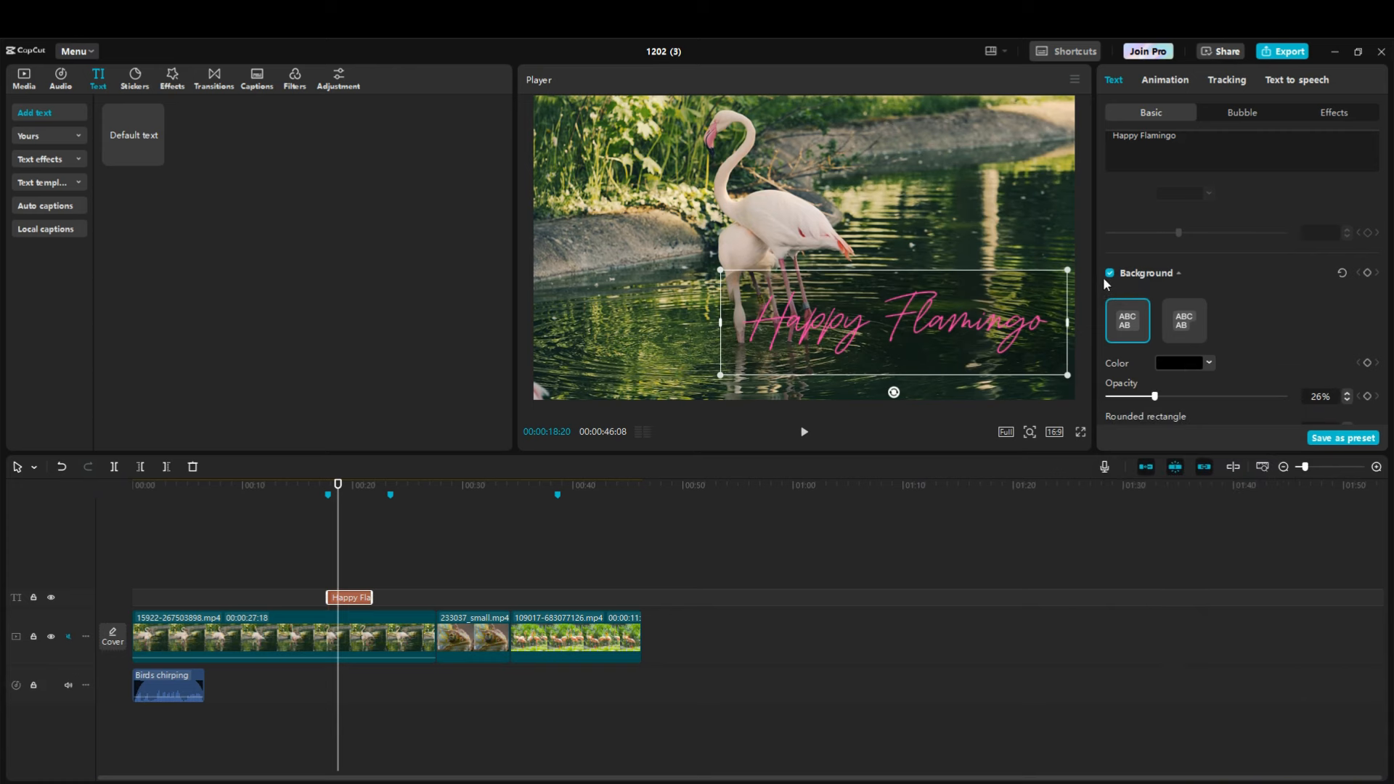
mouse_move(1155, 401)
left_mouse_down()
mouse_move(1220, 401)
mouse_move(1197, 411)
mouse_move(1138, 394)
left_mouse_up()
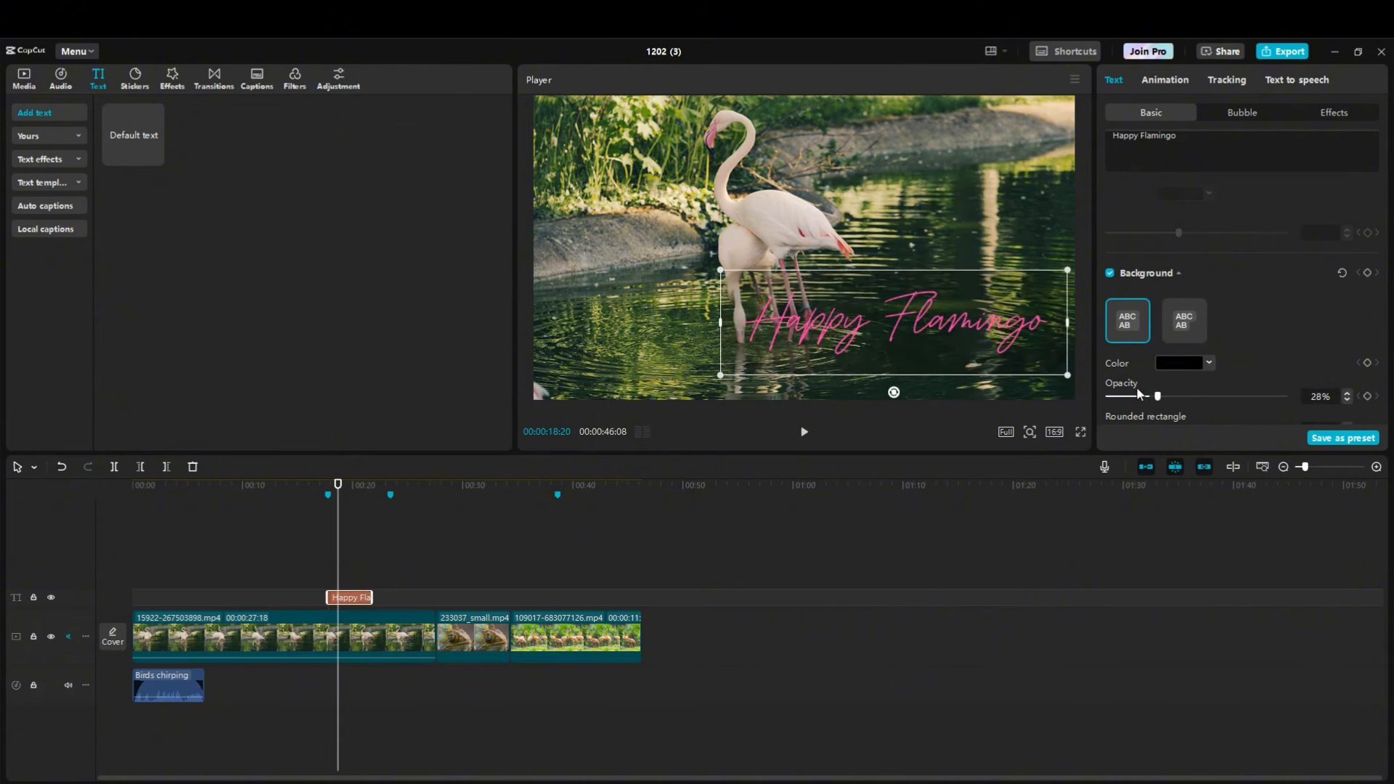
left_click(1109, 273)
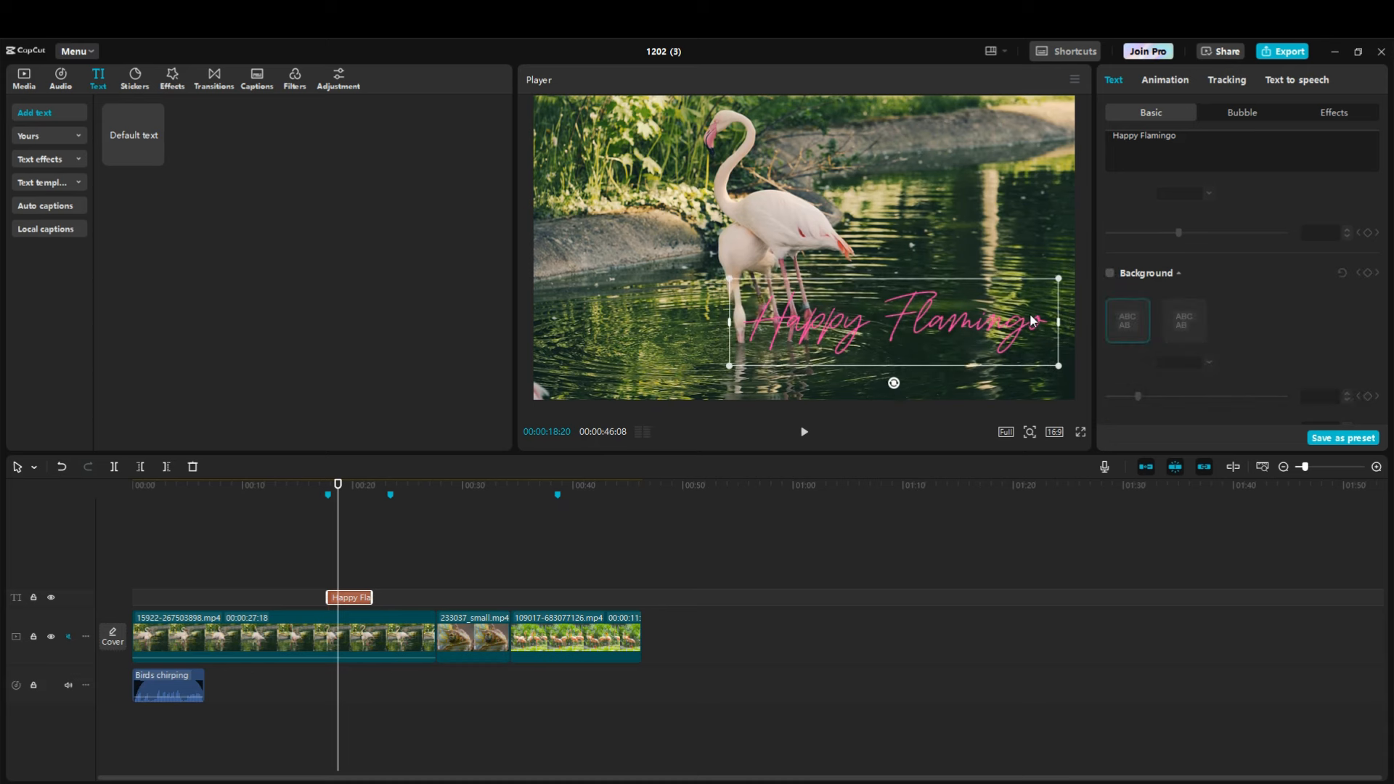
- Try the glow effect on the title and turn it off
scroll(1267, 325, "down", 5)
left_click(1110, 325)
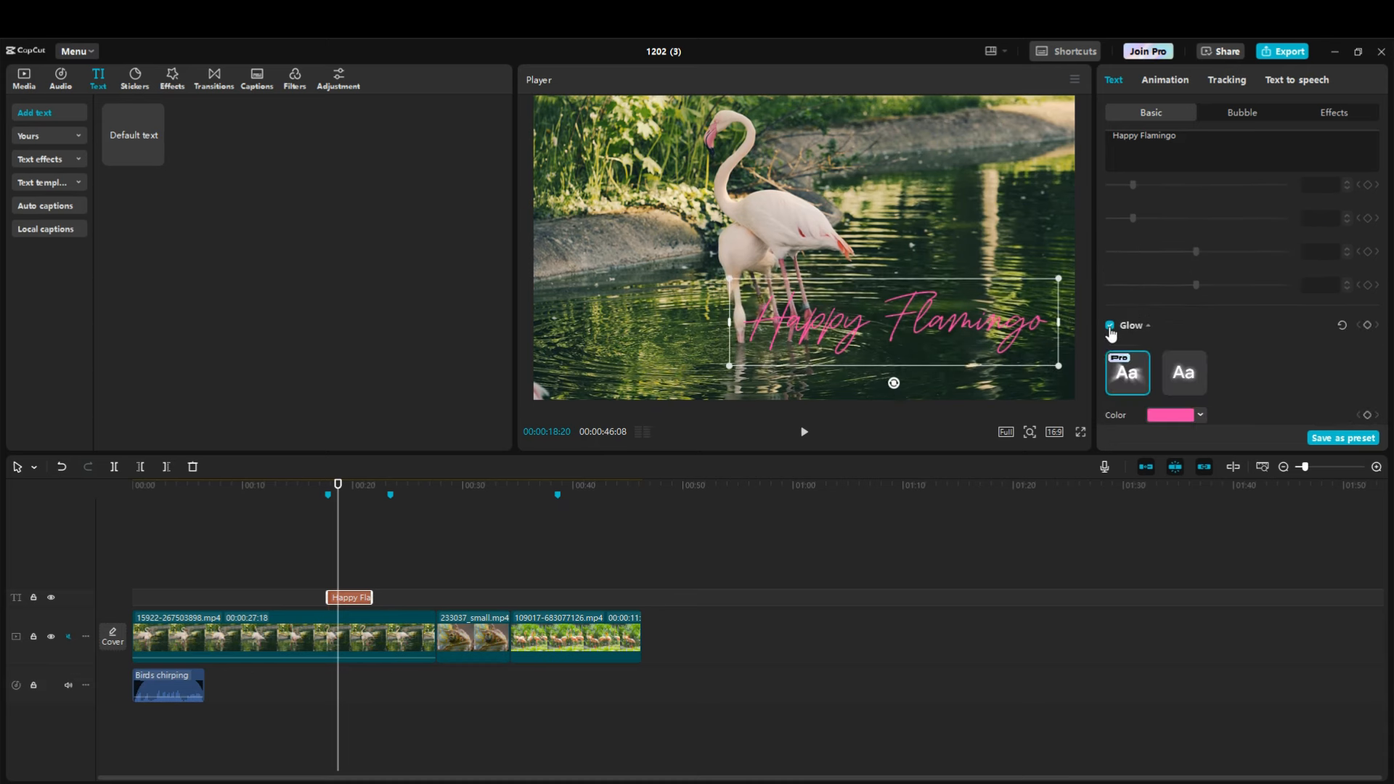
left_click(1109, 326)
scroll(1198, 318, "up", 5)
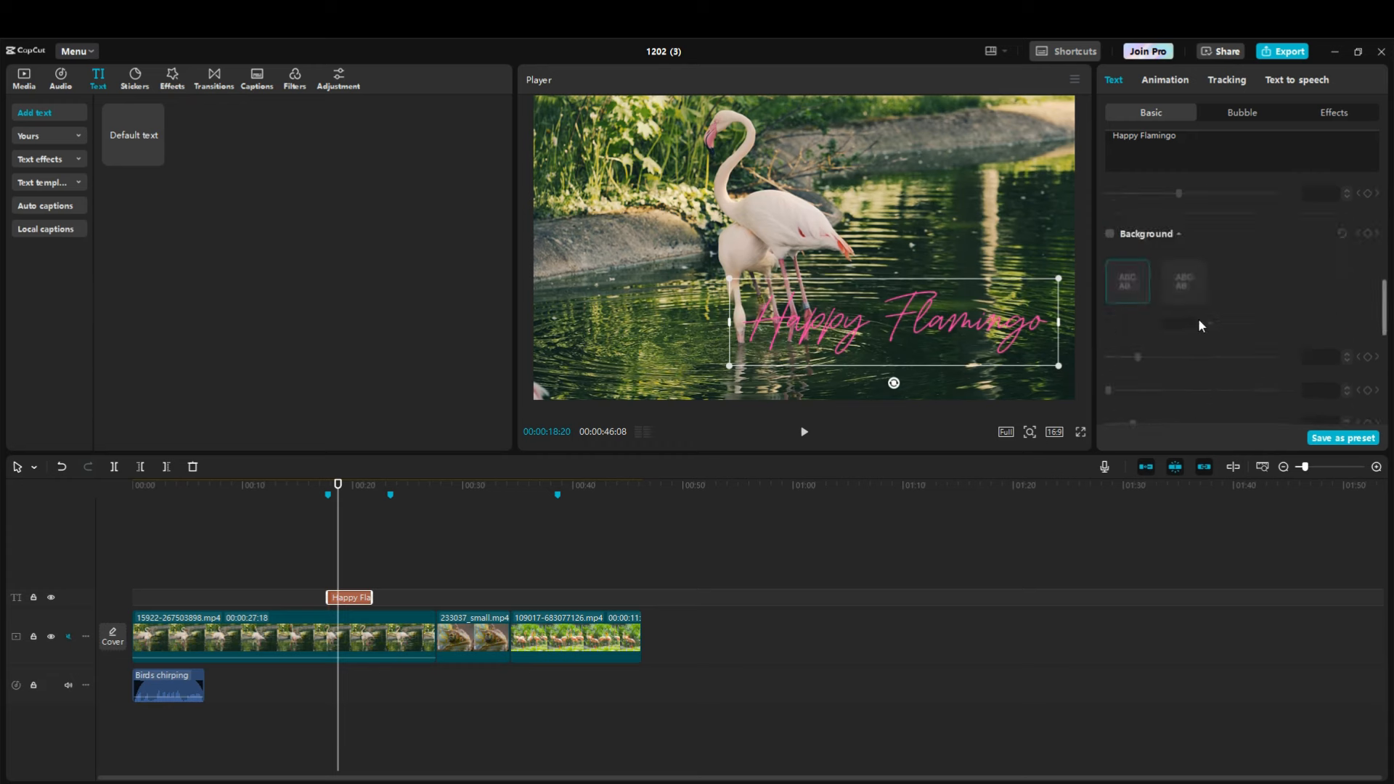
- Turn on the title's shadow and move the title to the upper-right part of the frame
scroll(1170, 334, "down", 5)
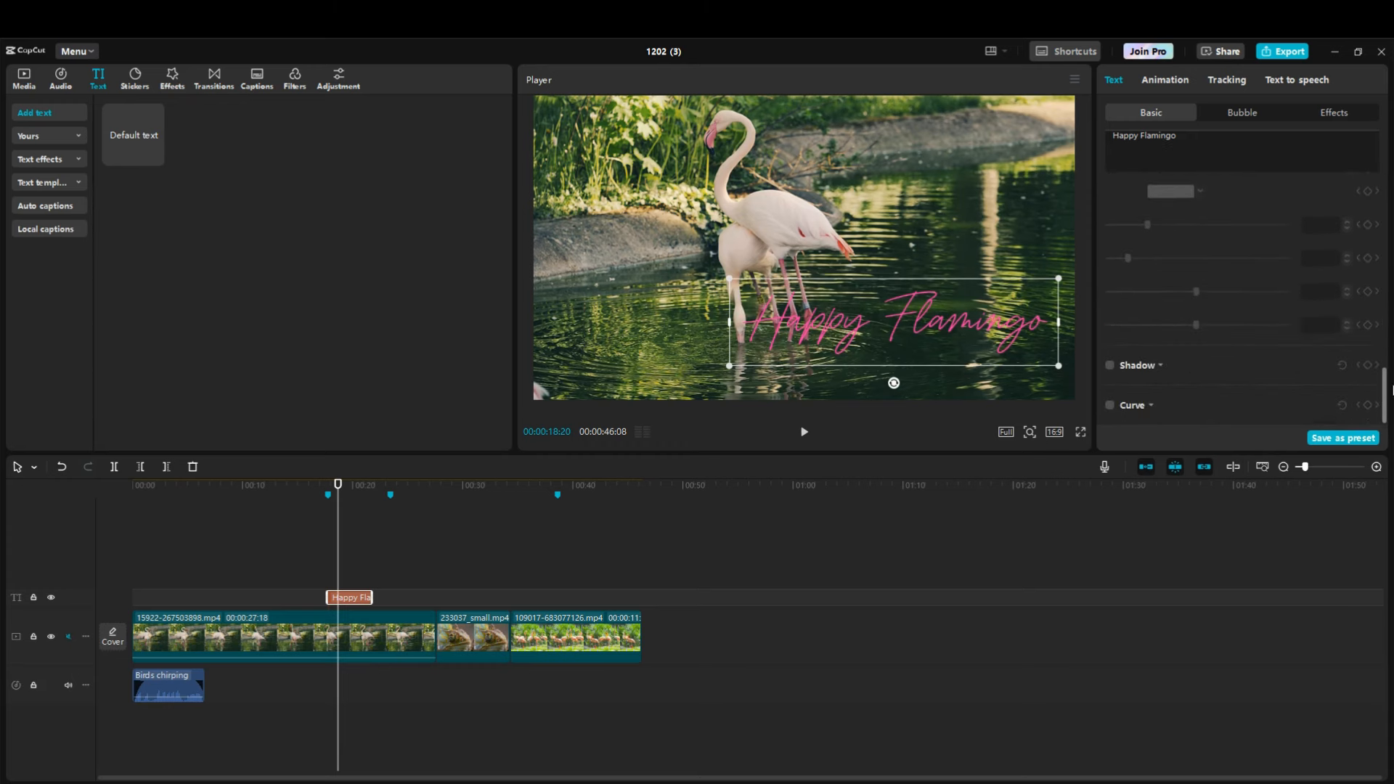
left_click(1109, 365)
left_click_drag(946, 328, 952, 155)
left_click(921, 138)
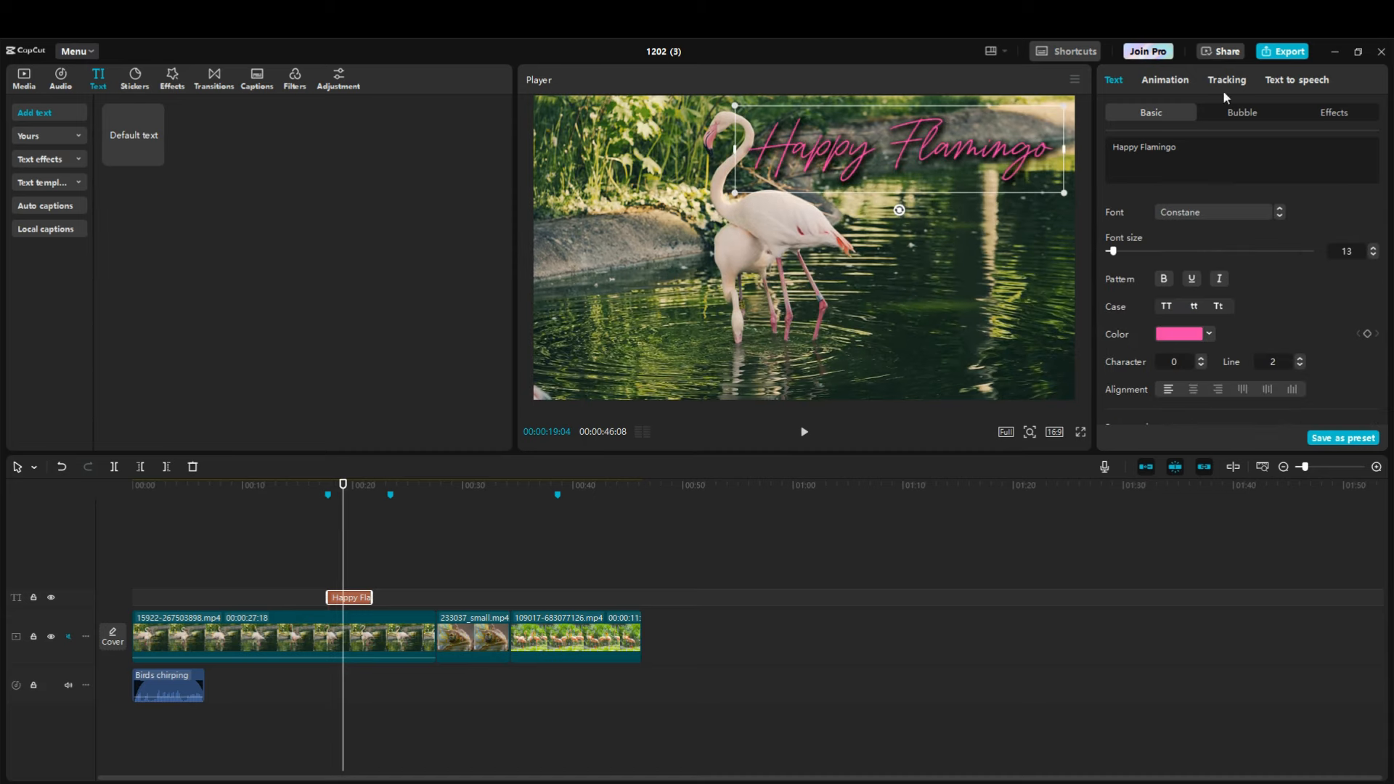
- Try the Typewriter, Type 1 and Glitch entrance animations on the title and apply Type 2
left_click(1166, 80)
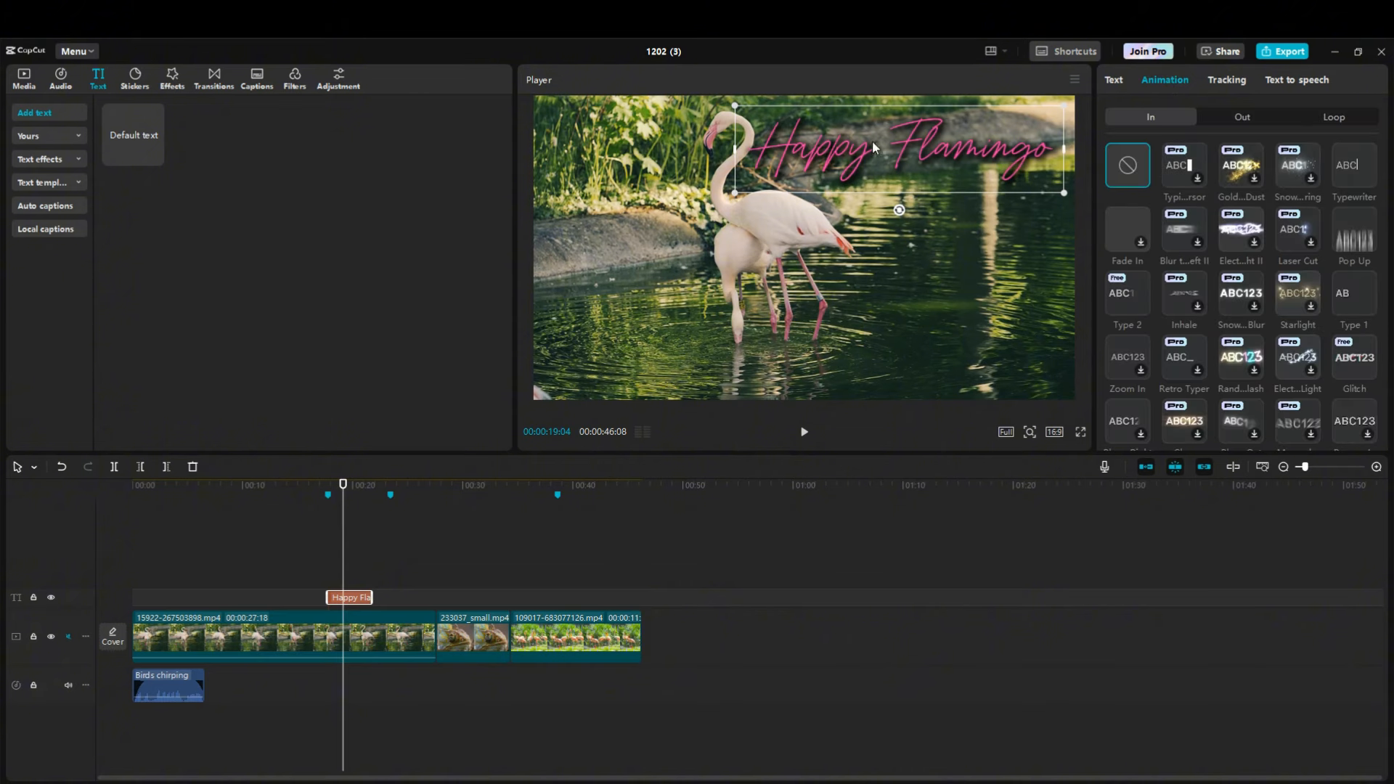
left_click(1349, 164)
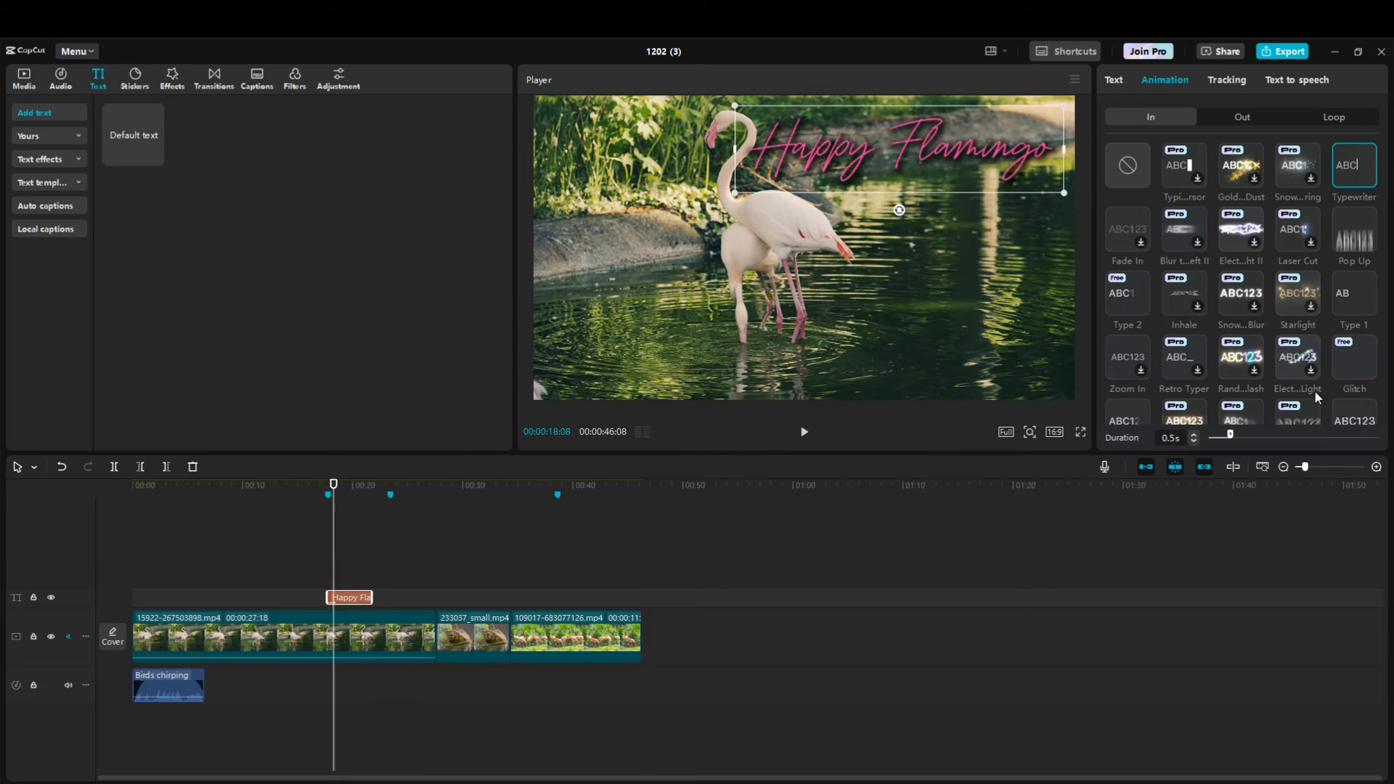
left_click(1344, 308)
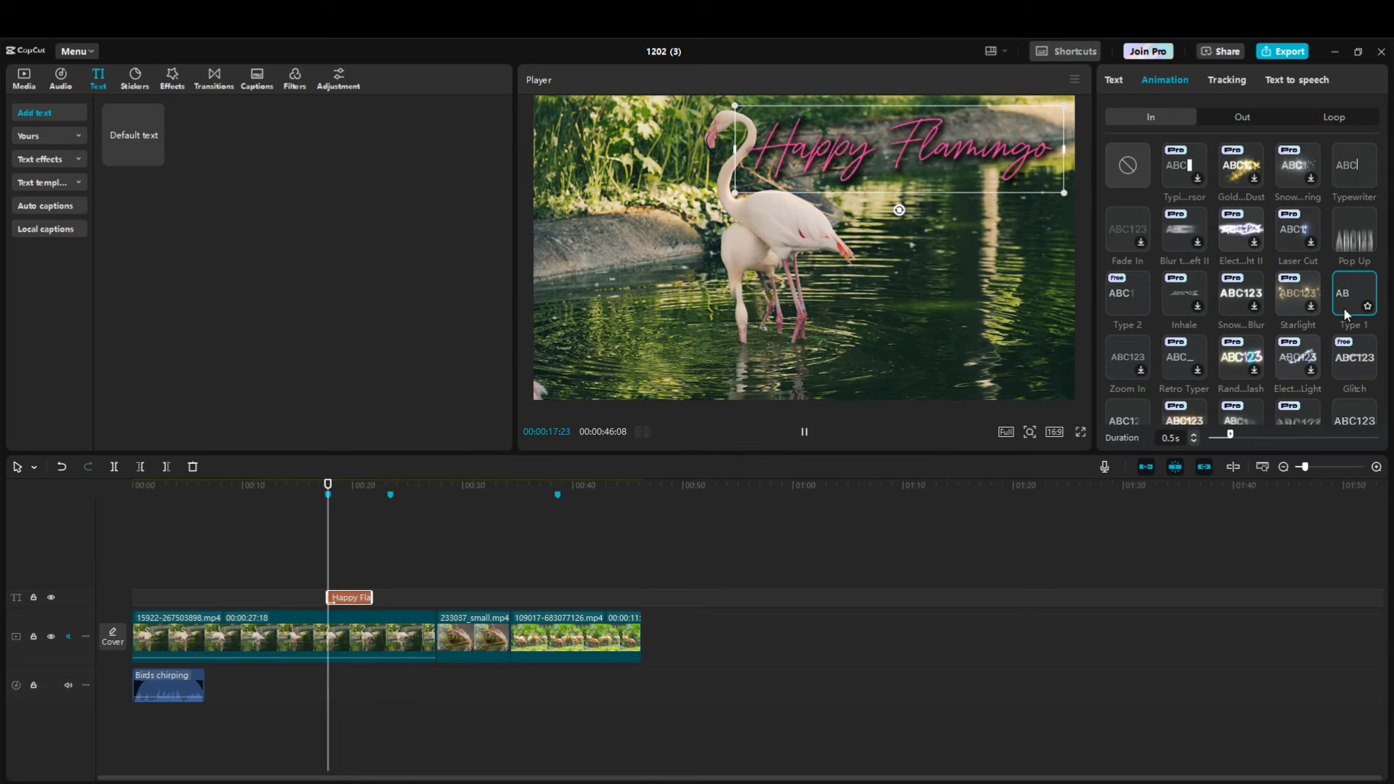
left_click(1347, 372)
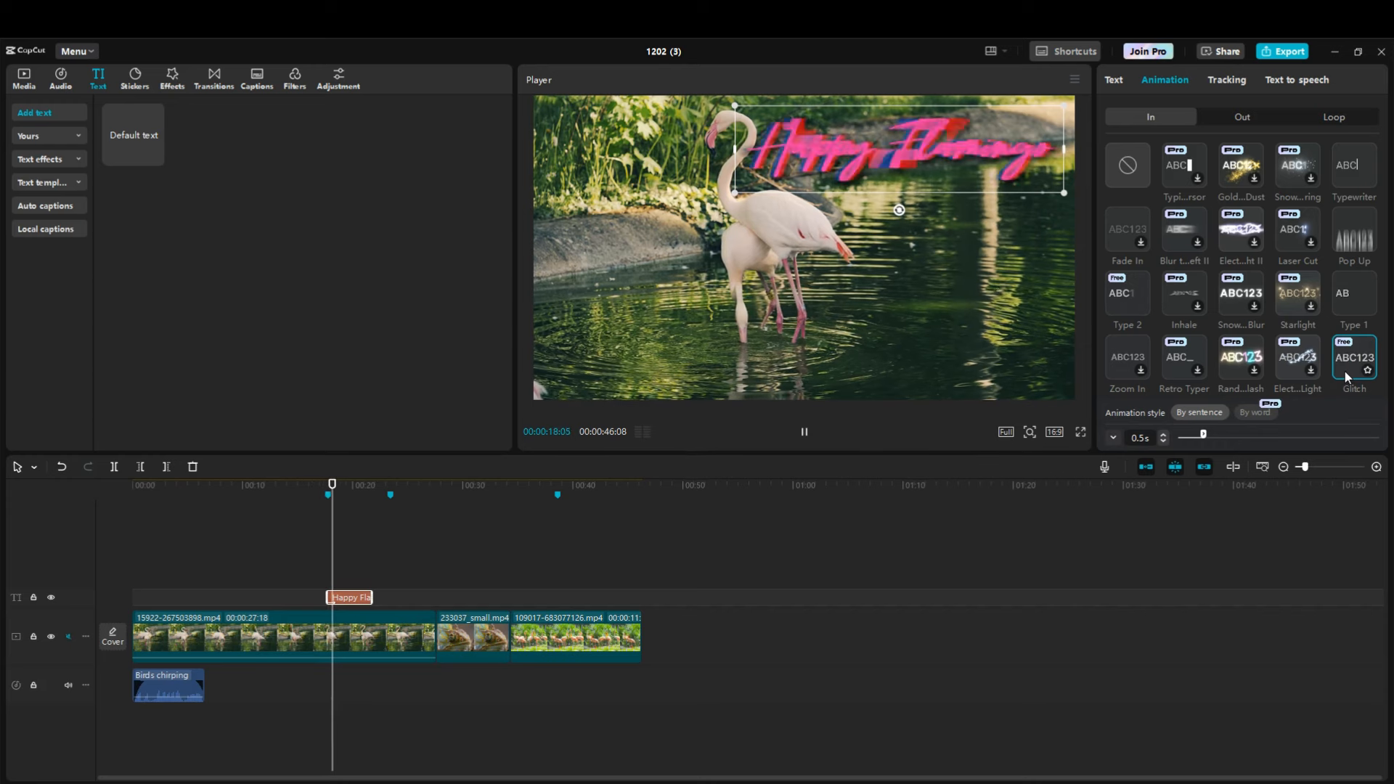
left_click(1121, 289)
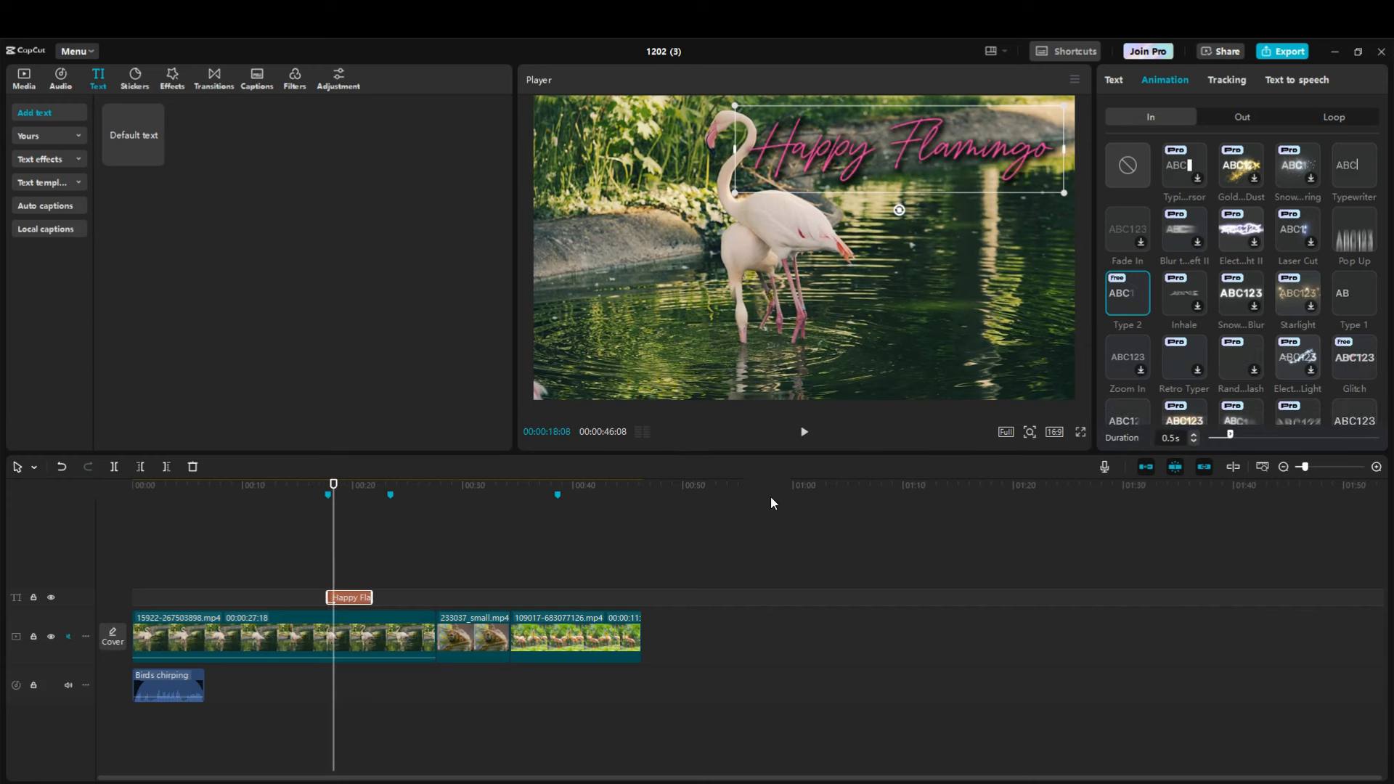
- Apply the Fade Out exit animation to the Happy Flamingo title and play back the result
left_click_drag(333, 484, 363, 485)
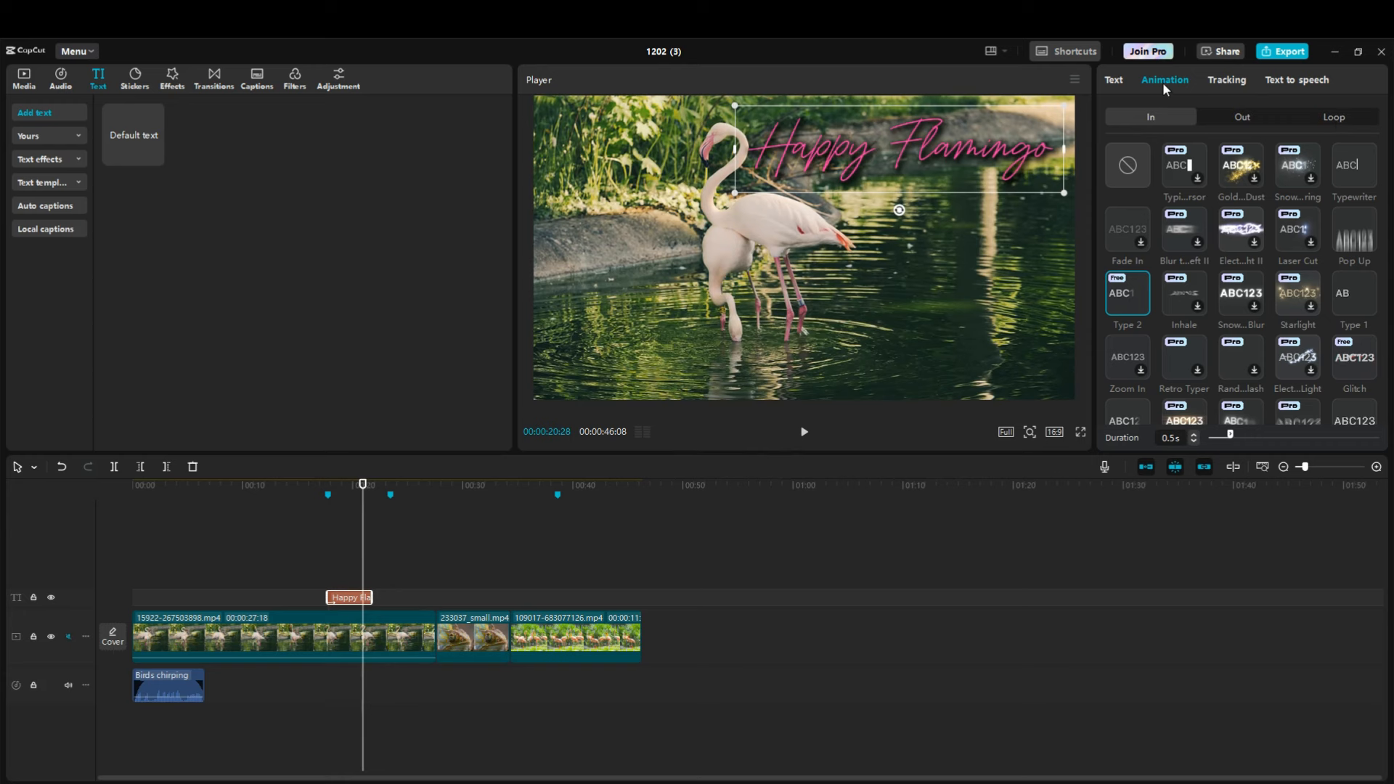
left_click(1241, 119)
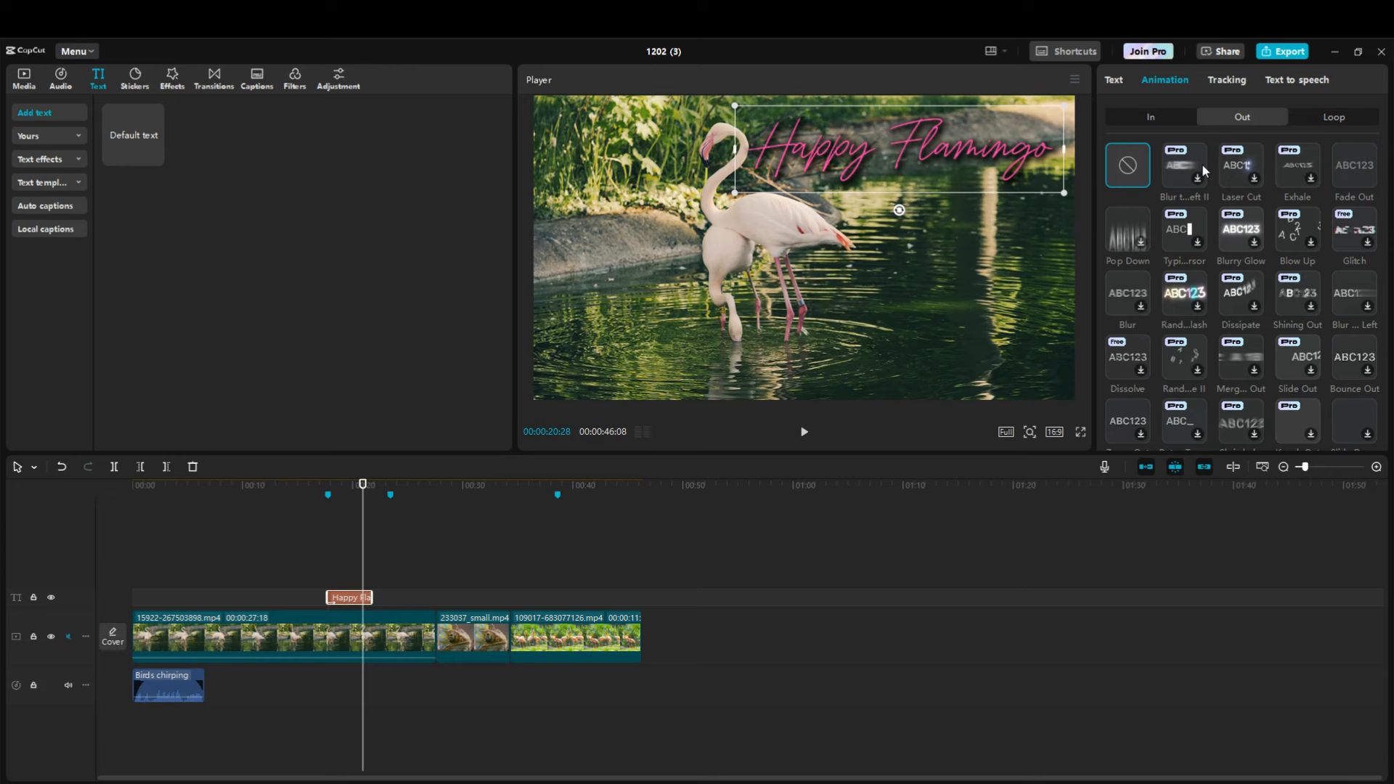
left_click(1354, 167)
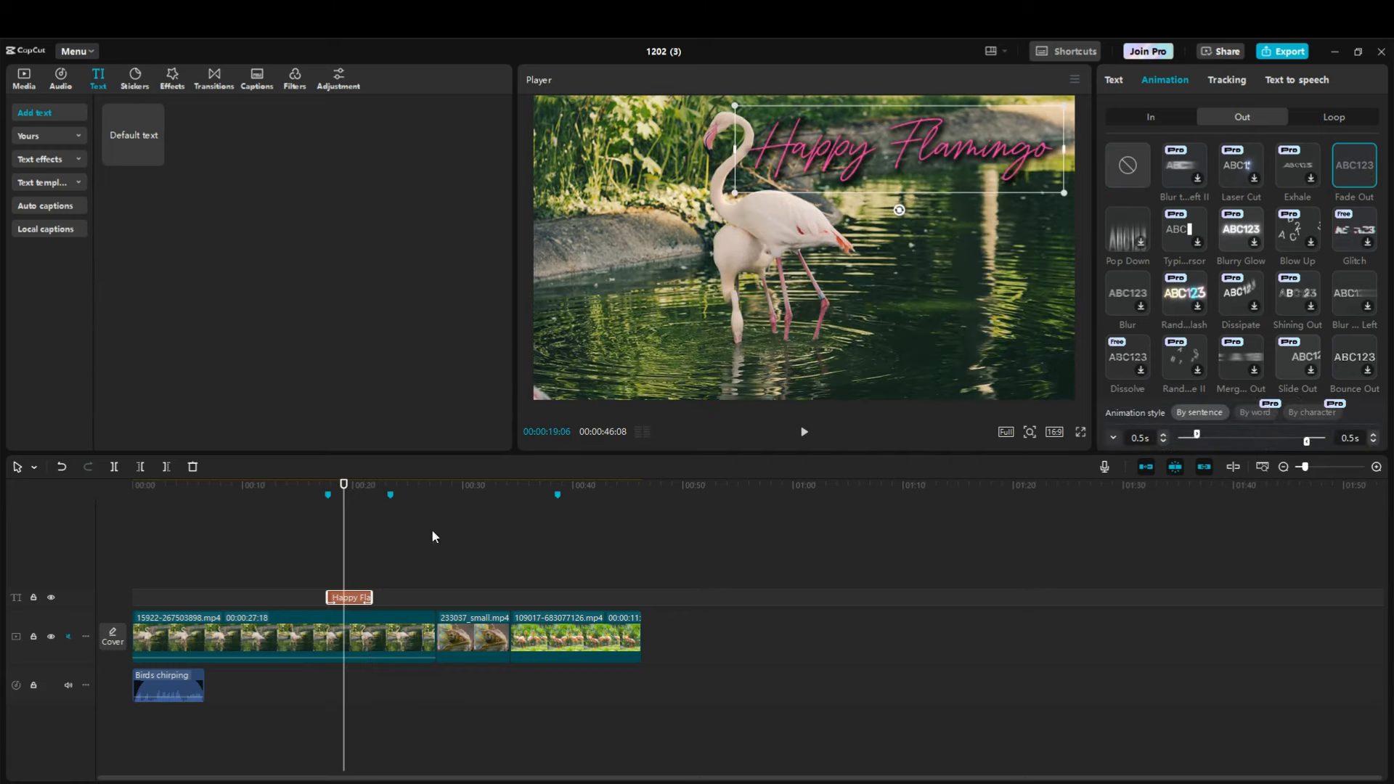
left_click(803, 432)
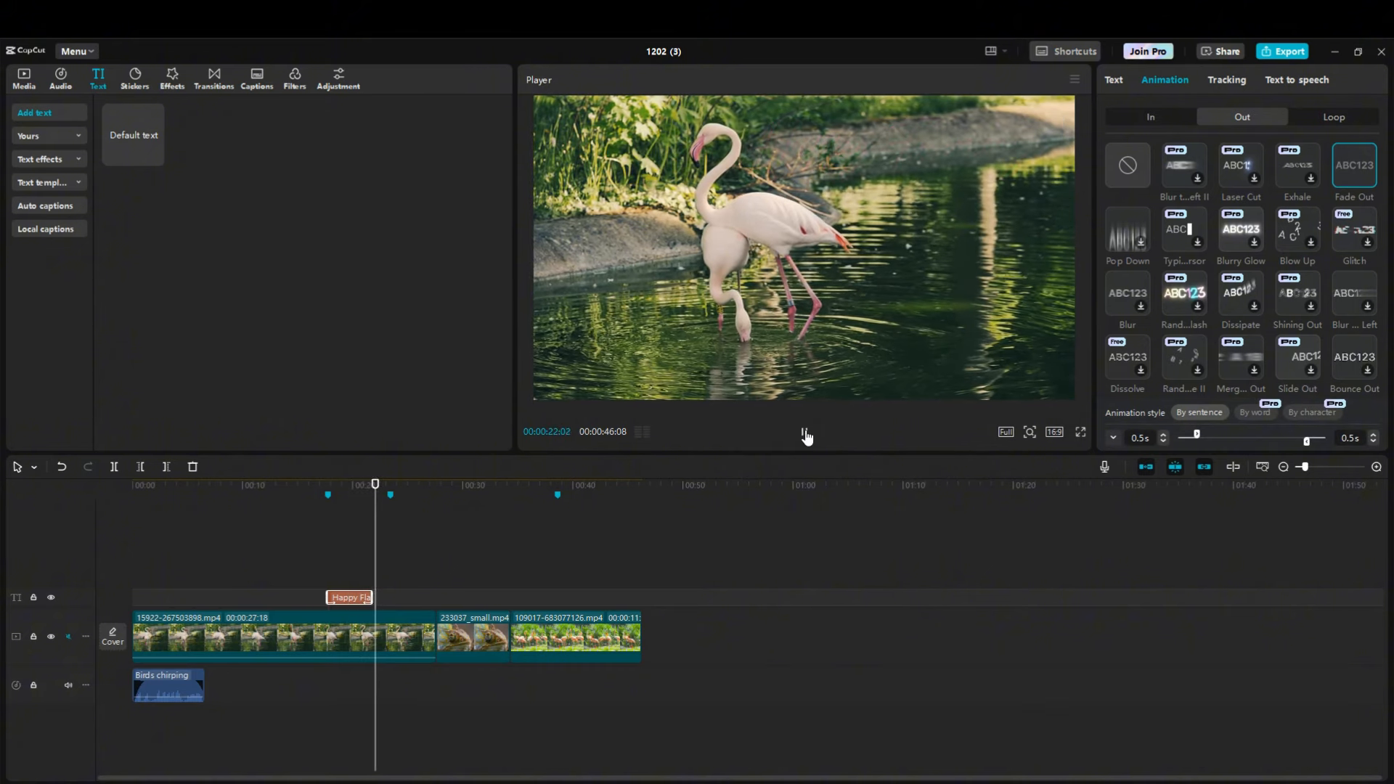
left_click(804, 433)
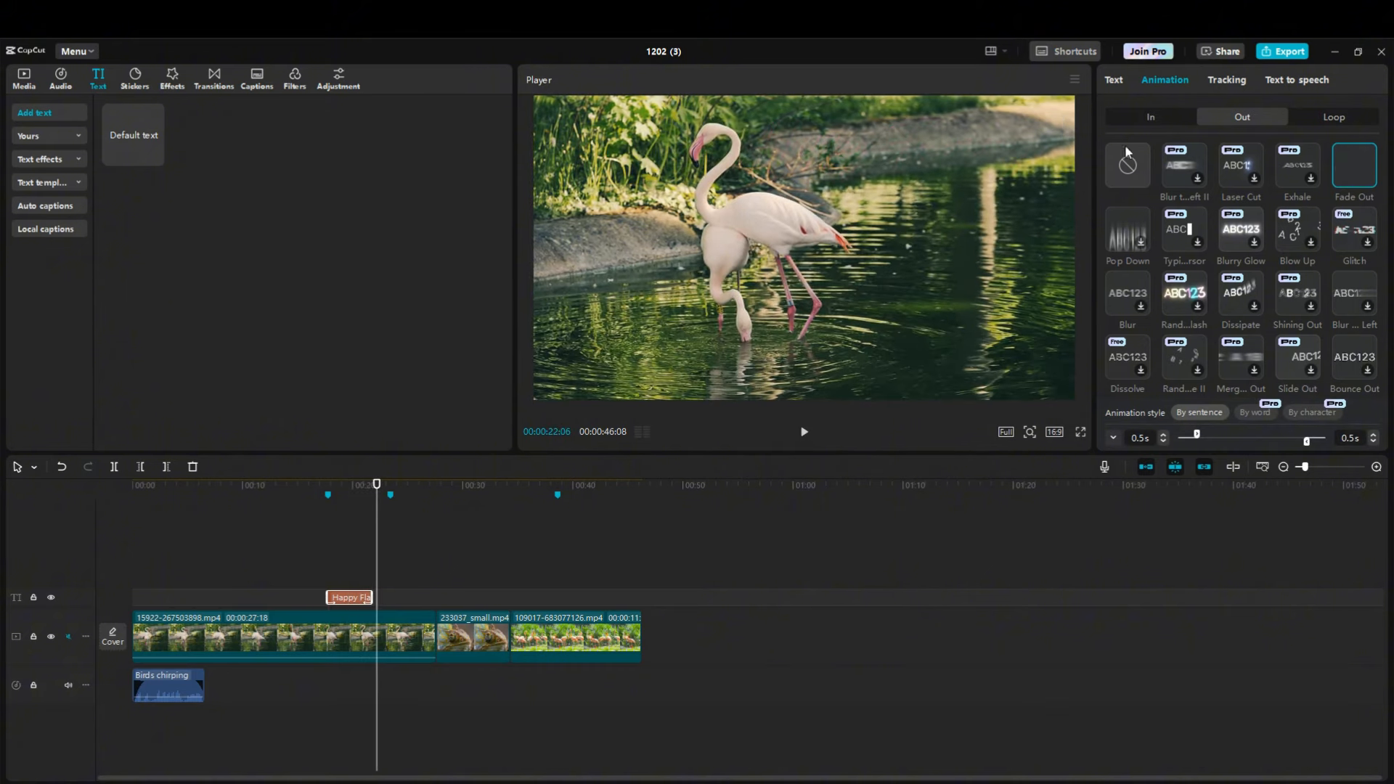
left_click(1112, 80)
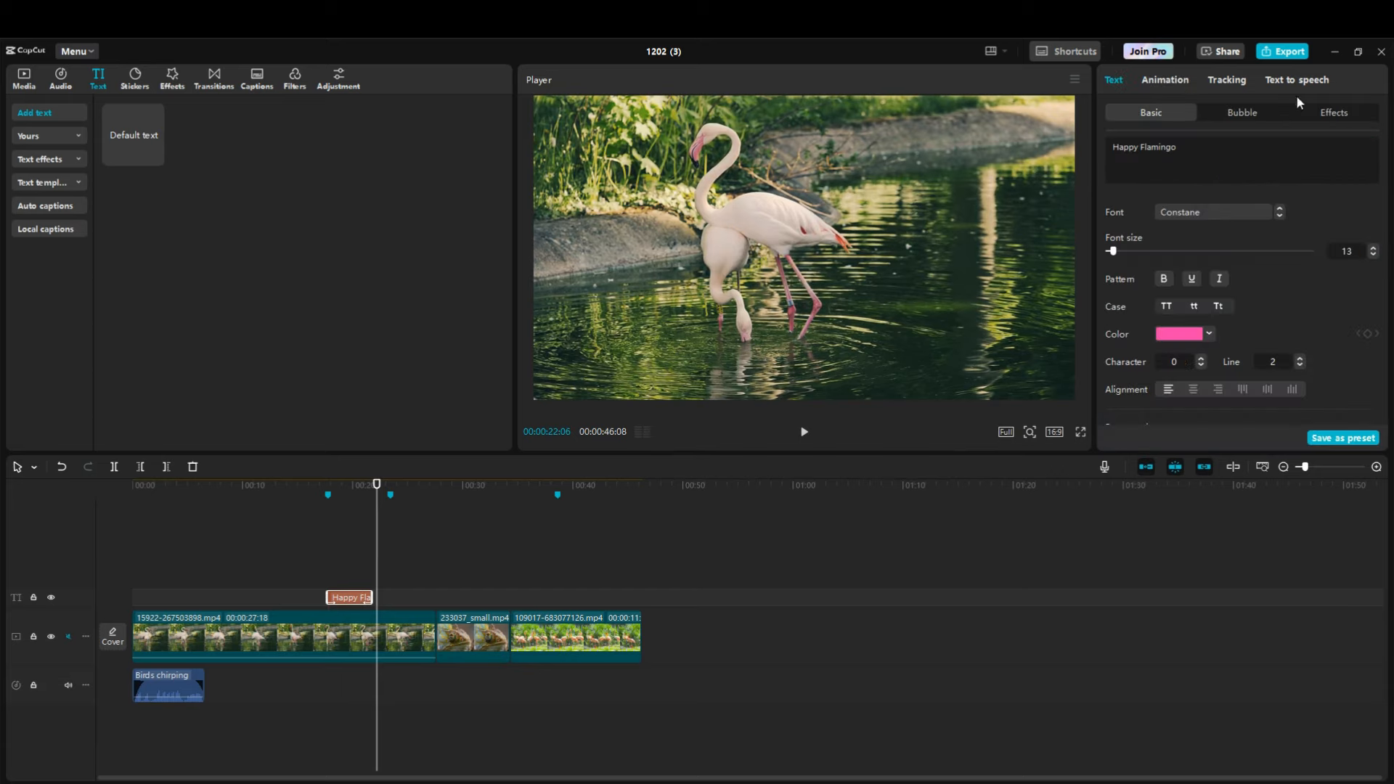
- Add the trending thumbs-up sticker to the timeline after the title, and shrink it into the lower-right part of the video frame
left_click(328, 485)
left_click(343, 485)
left_click_drag(349, 486, 295, 485)
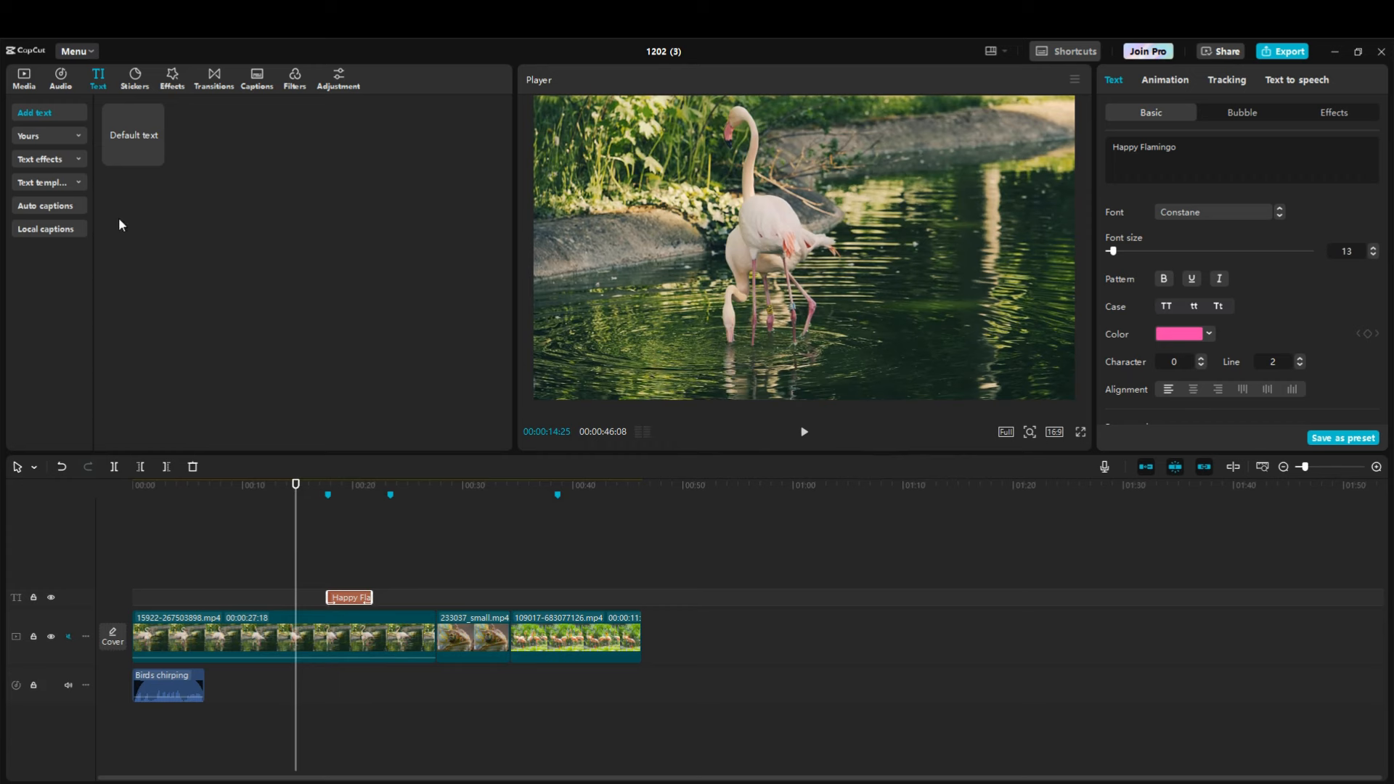
left_click(132, 78)
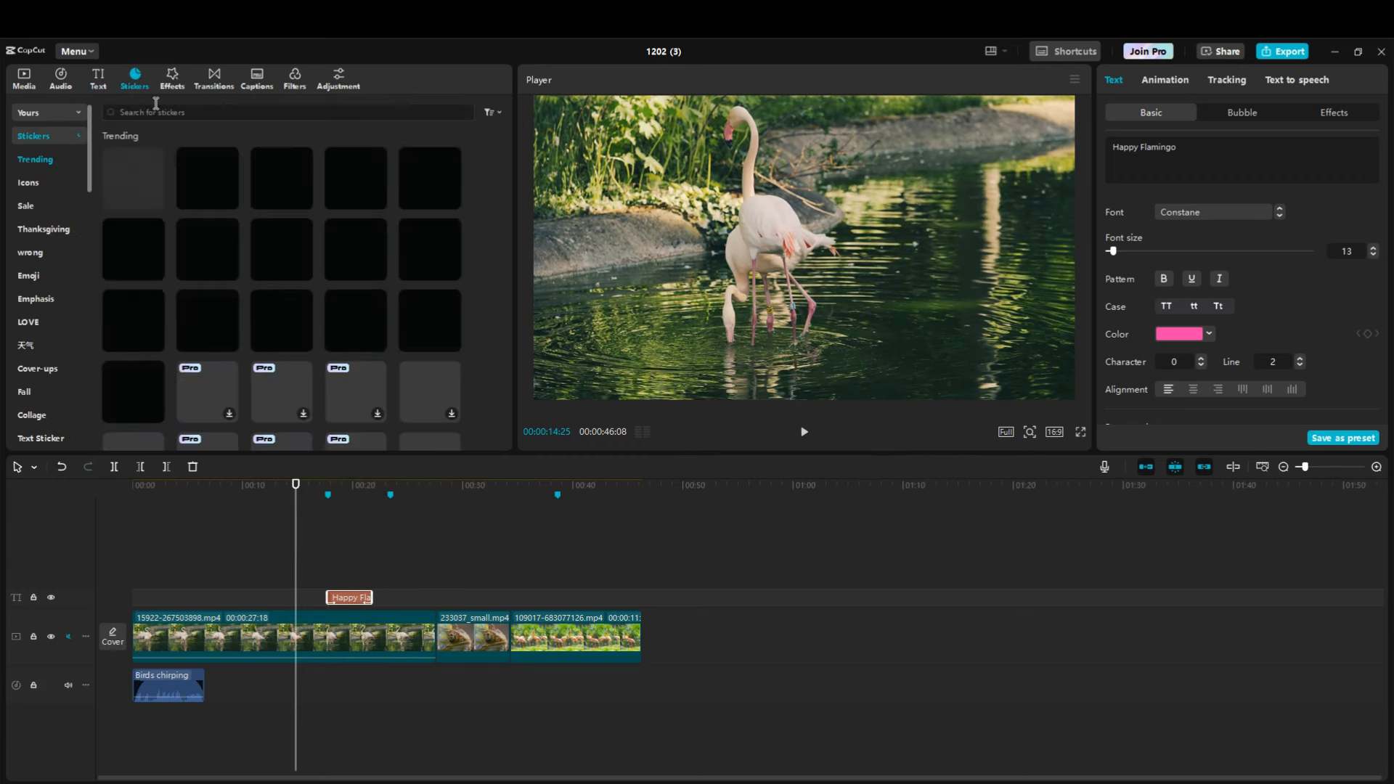
scroll(402, 316, "down", 2)
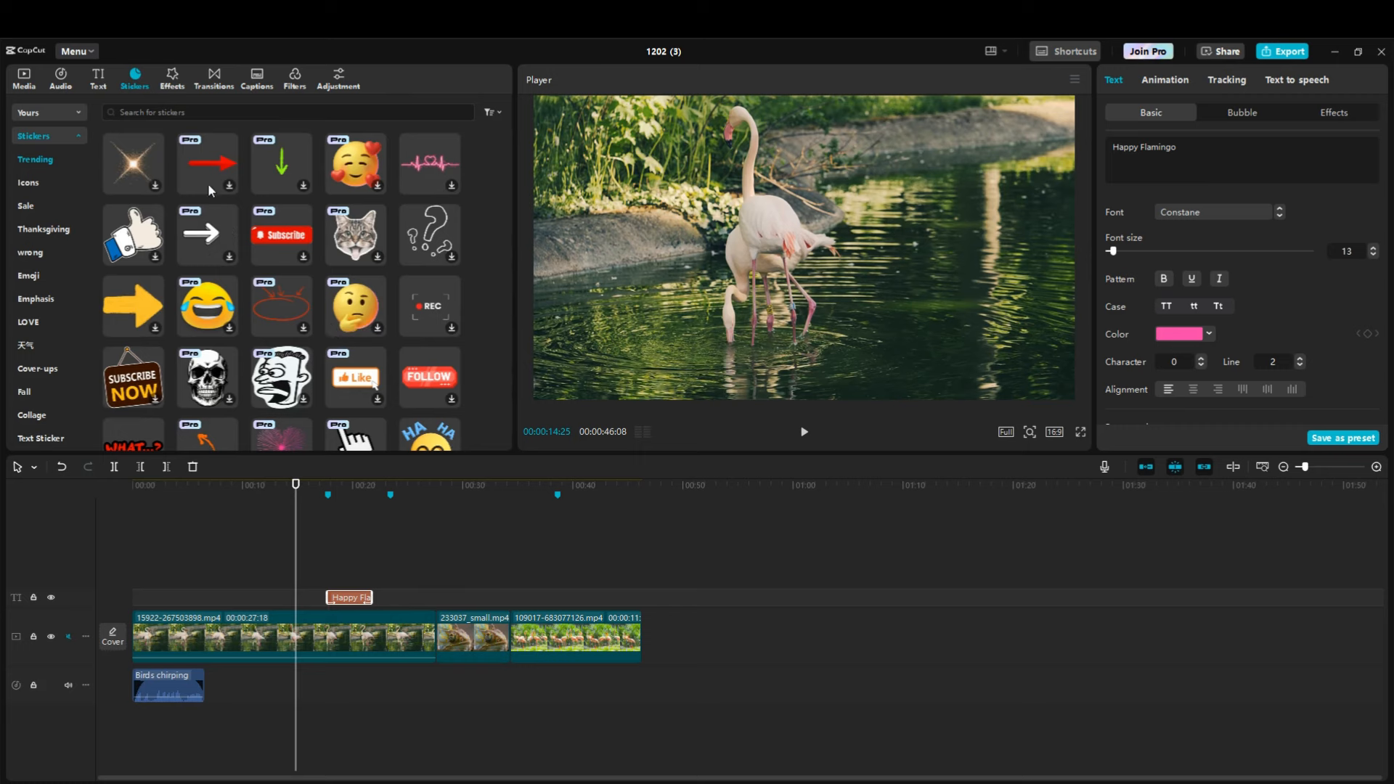
left_click_drag(134, 236, 408, 585)
left_click(335, 487)
left_click_drag(365, 498, 420, 494)
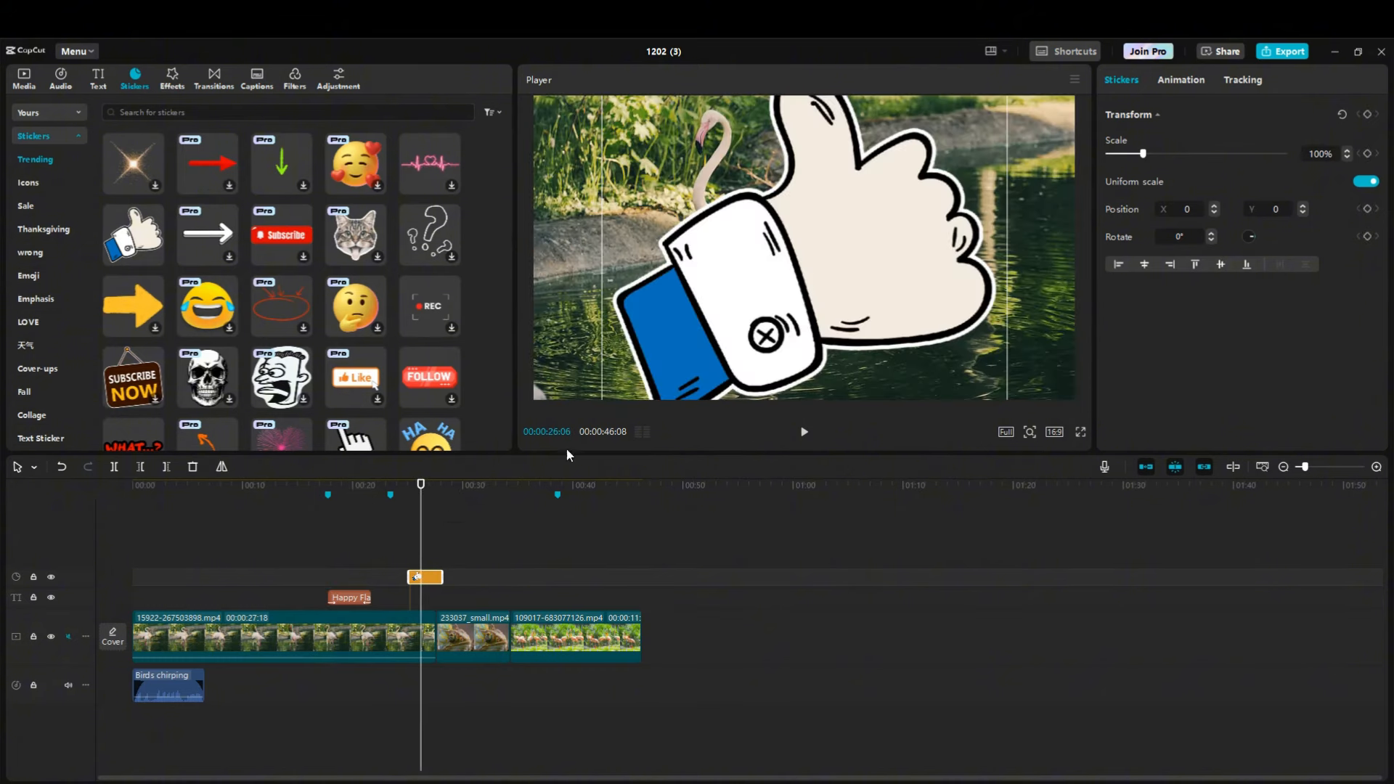
left_click_drag(1143, 154, 1119, 154)
left_click_drag(835, 272, 985, 330)
- Try the Bounce In entrance and Rotate loop animations on the thumbs-up sticker, and delete the sticker
left_click(1191, 81)
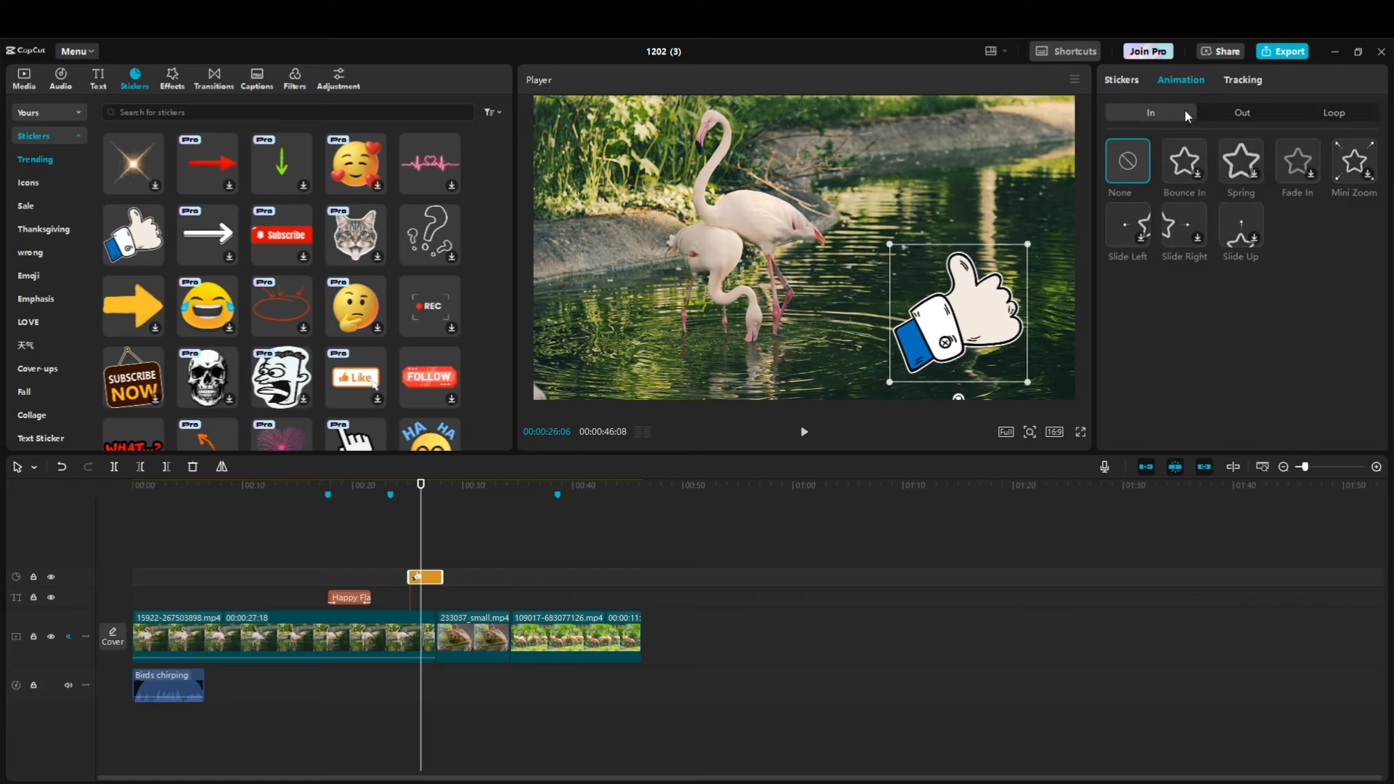
left_click(1187, 161)
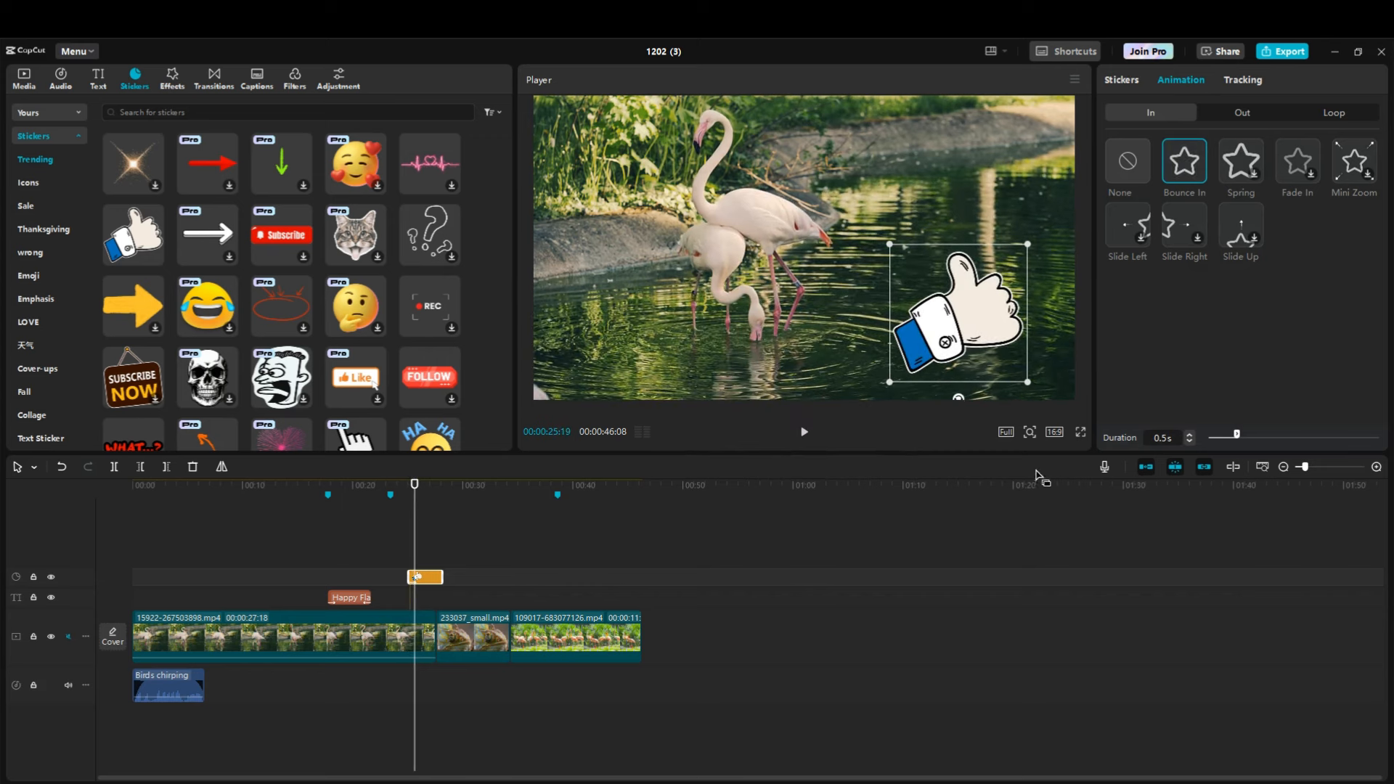
left_click(1334, 114)
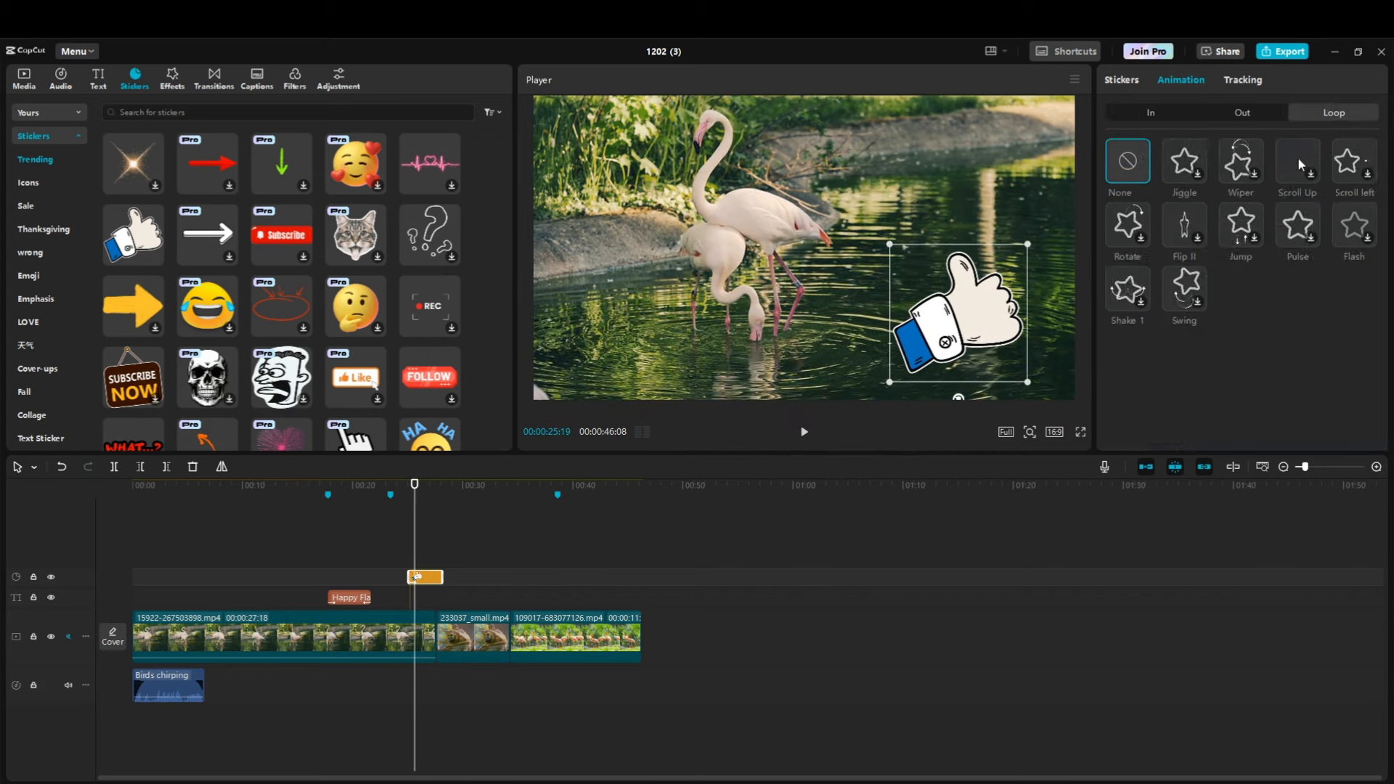
left_click(1123, 230)
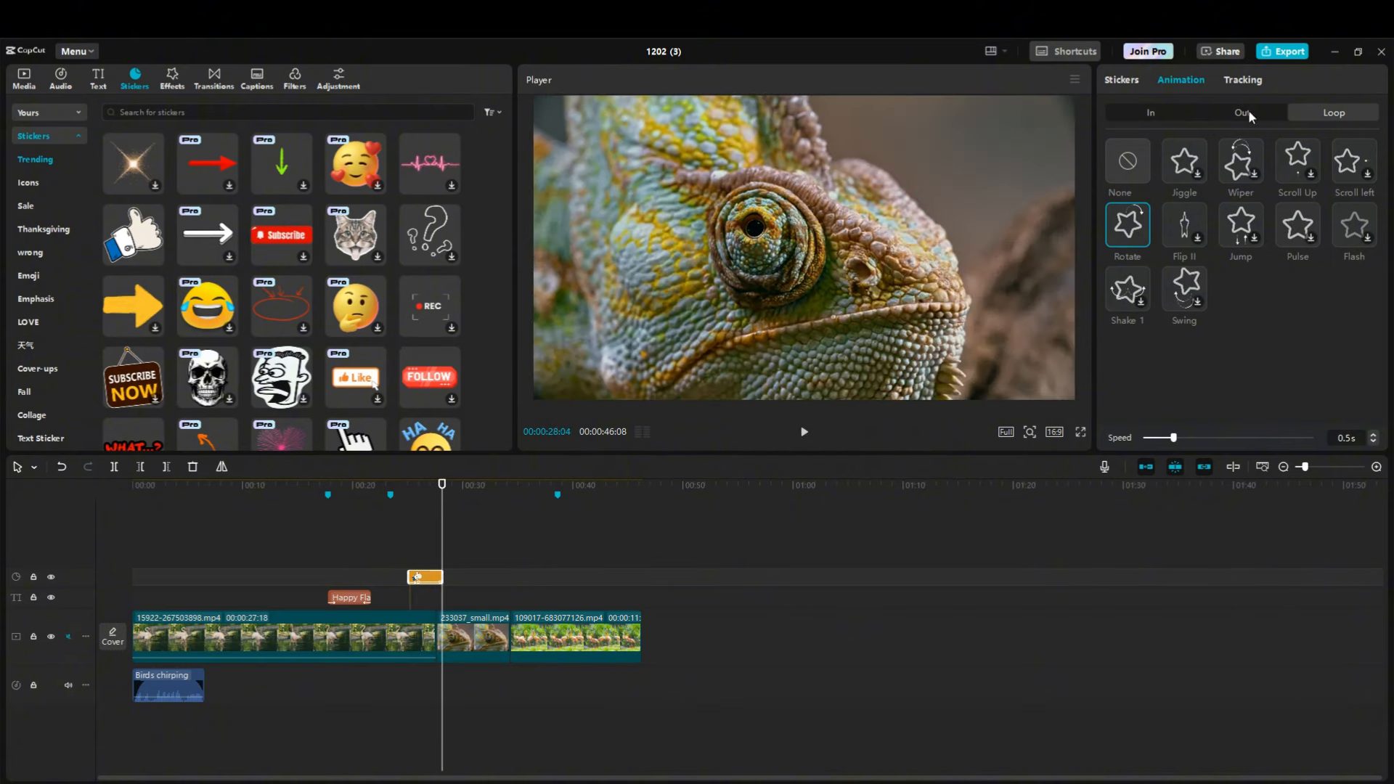
left_click(1246, 112)
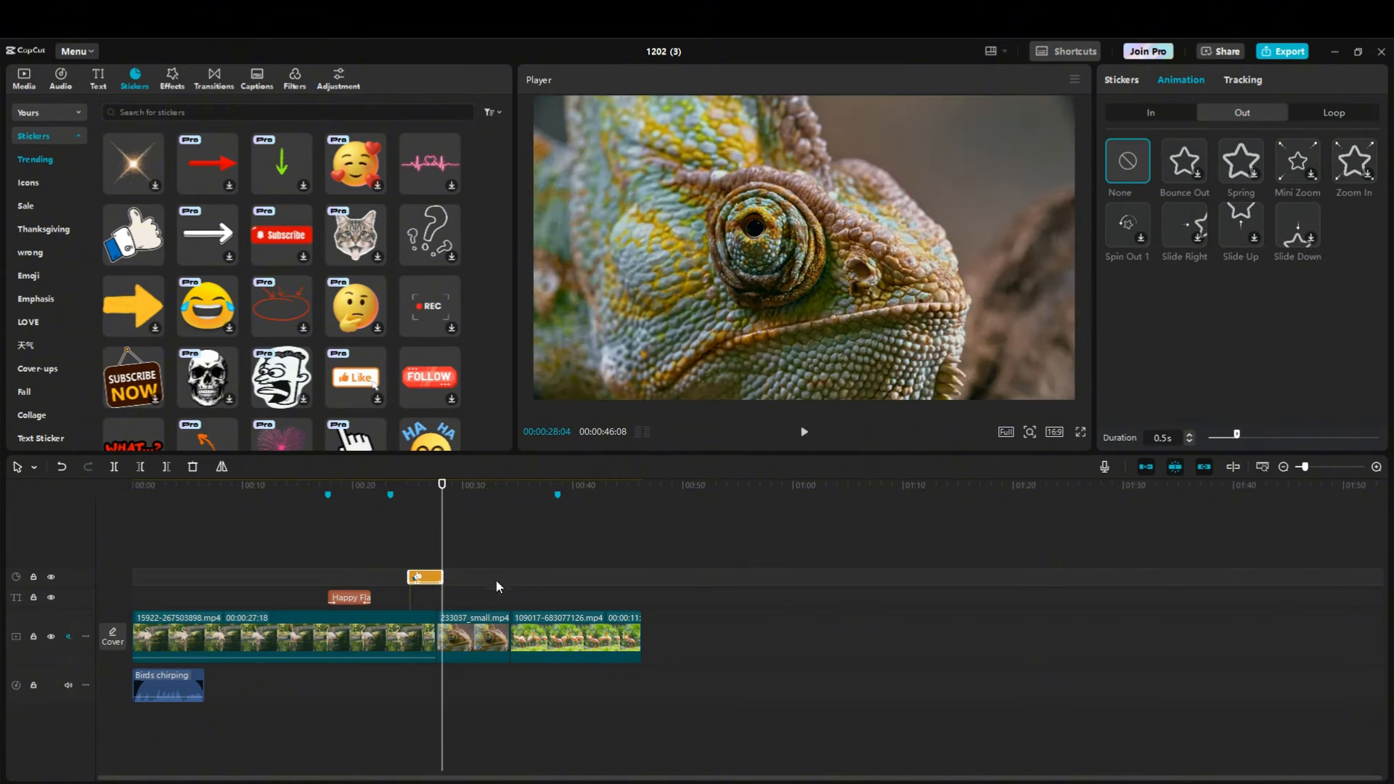
key("Delete")
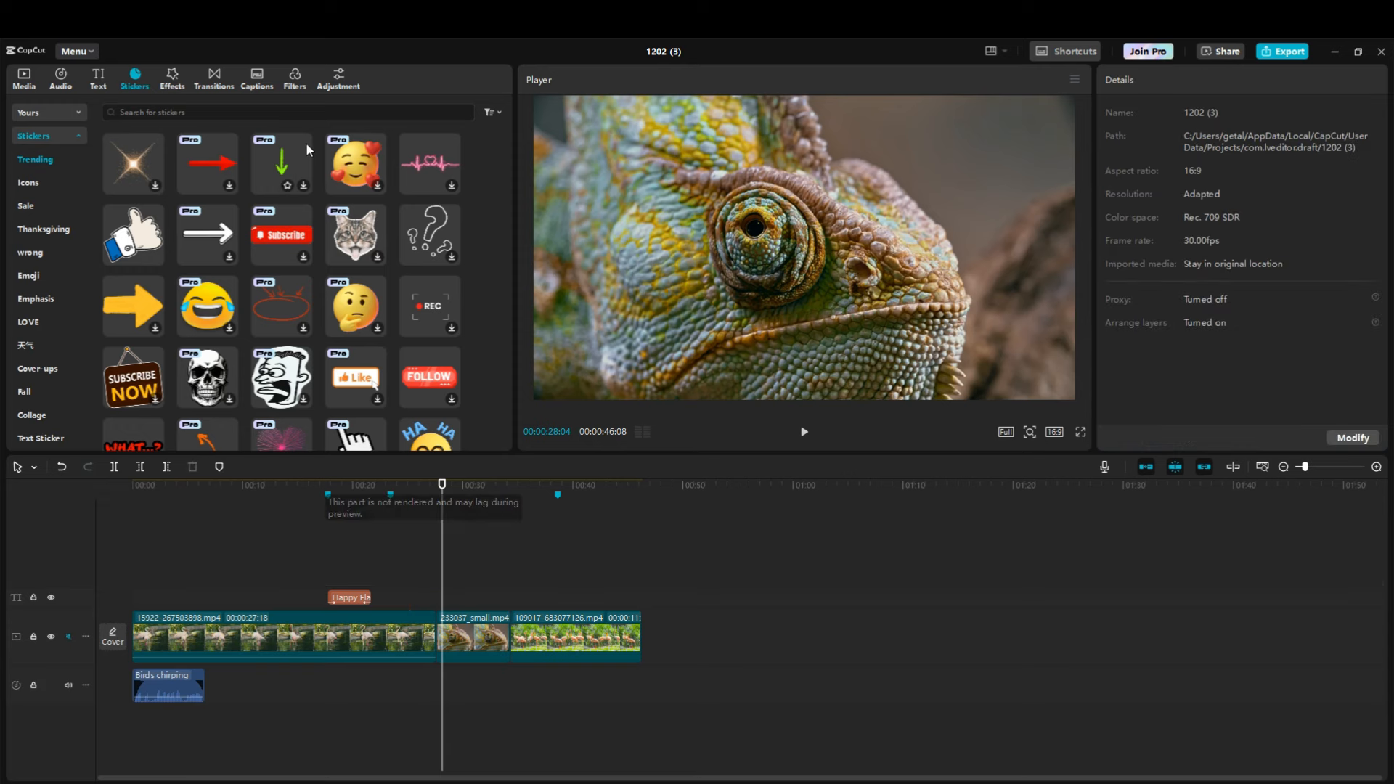
- Add the TV Off video effect above the first flamingo clip at about 6 seconds and play it back
left_click(174, 83)
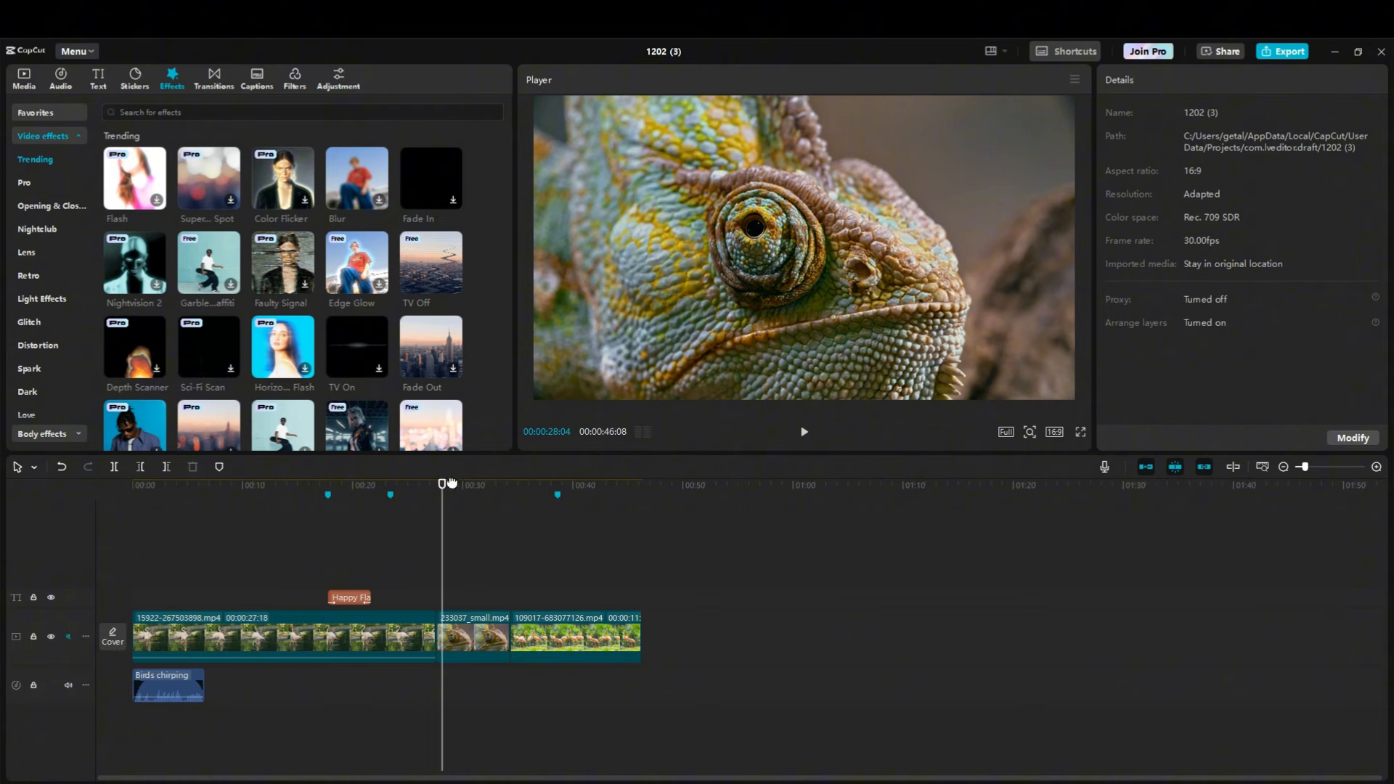
left_click_drag(443, 525, 197, 526)
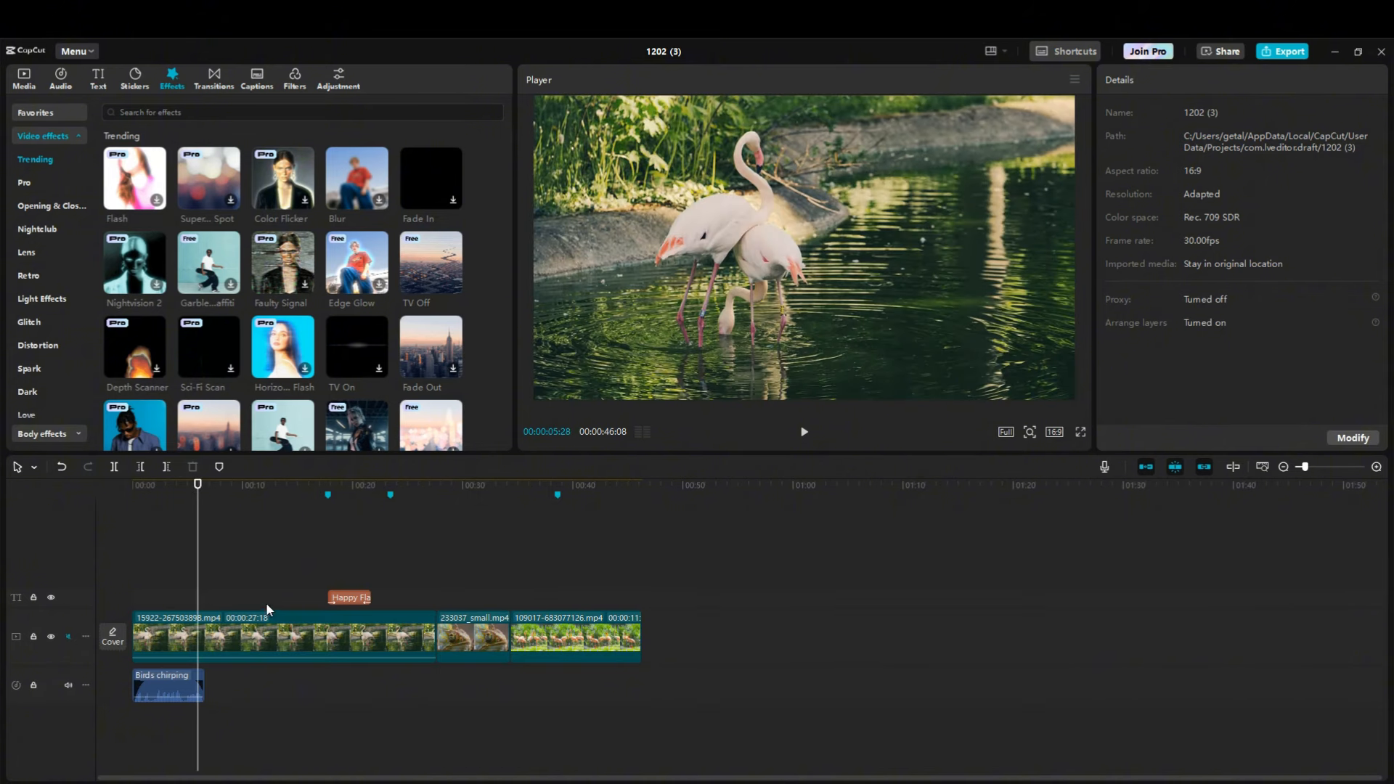
mouse_move(425, 258)
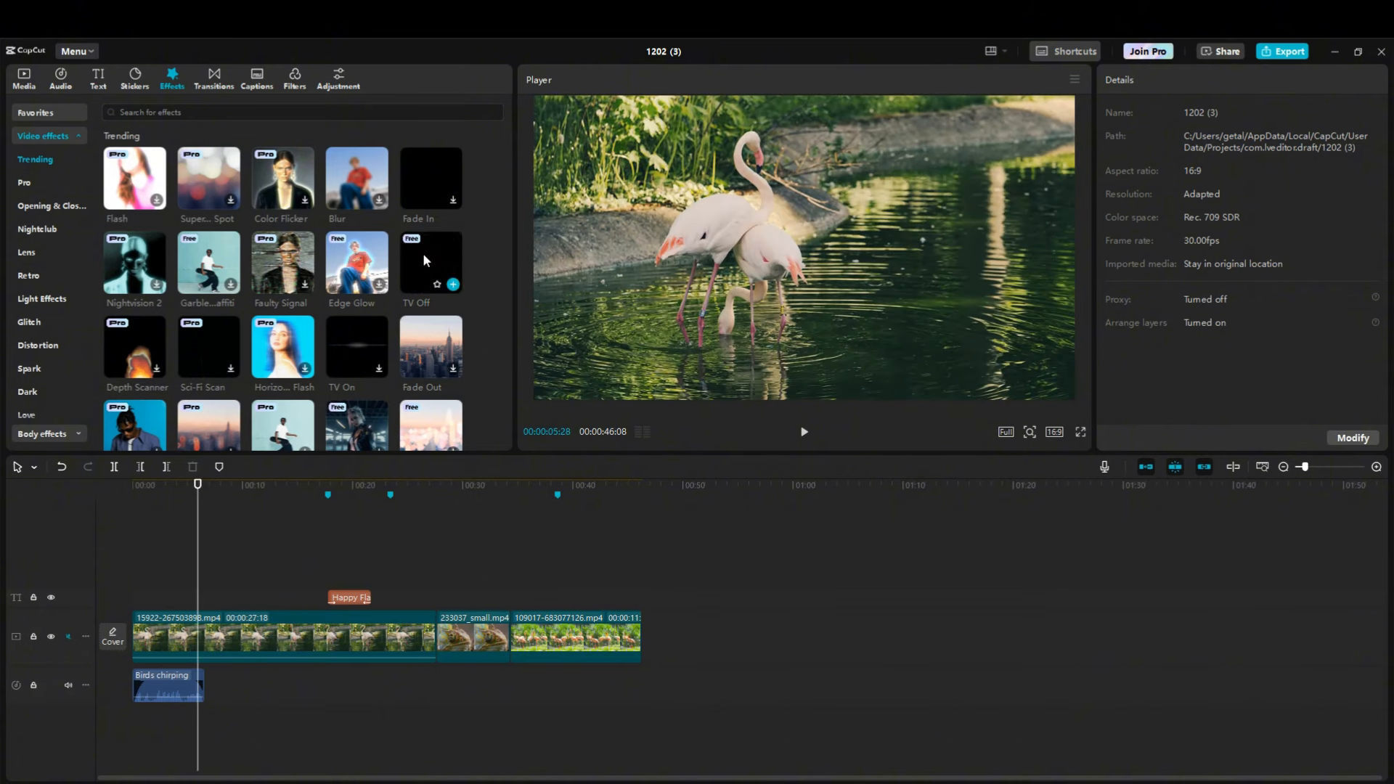
left_click(422, 253)
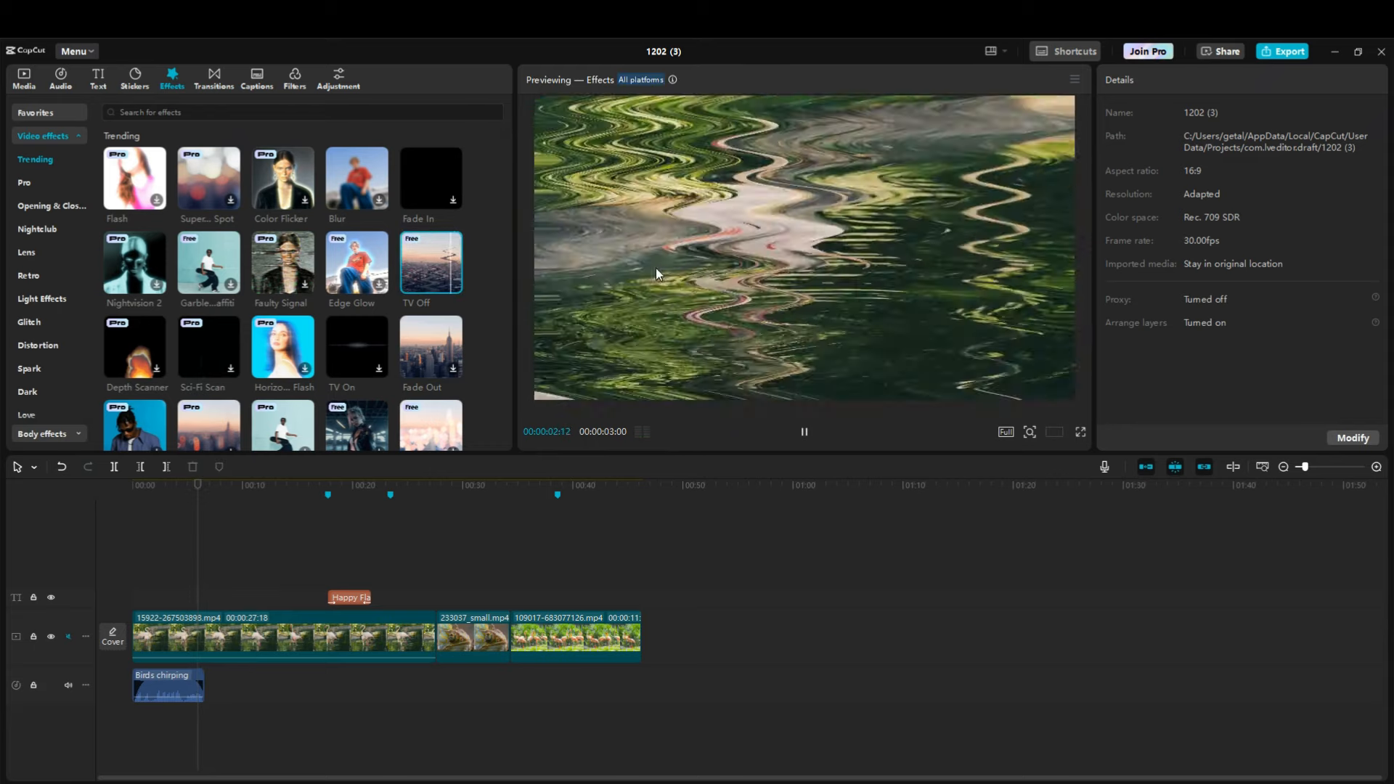
mouse_move(426, 256)
left_mouse_down()
mouse_move(210, 551)
mouse_move(197, 578)
mouse_move(218, 578)
left_mouse_up()
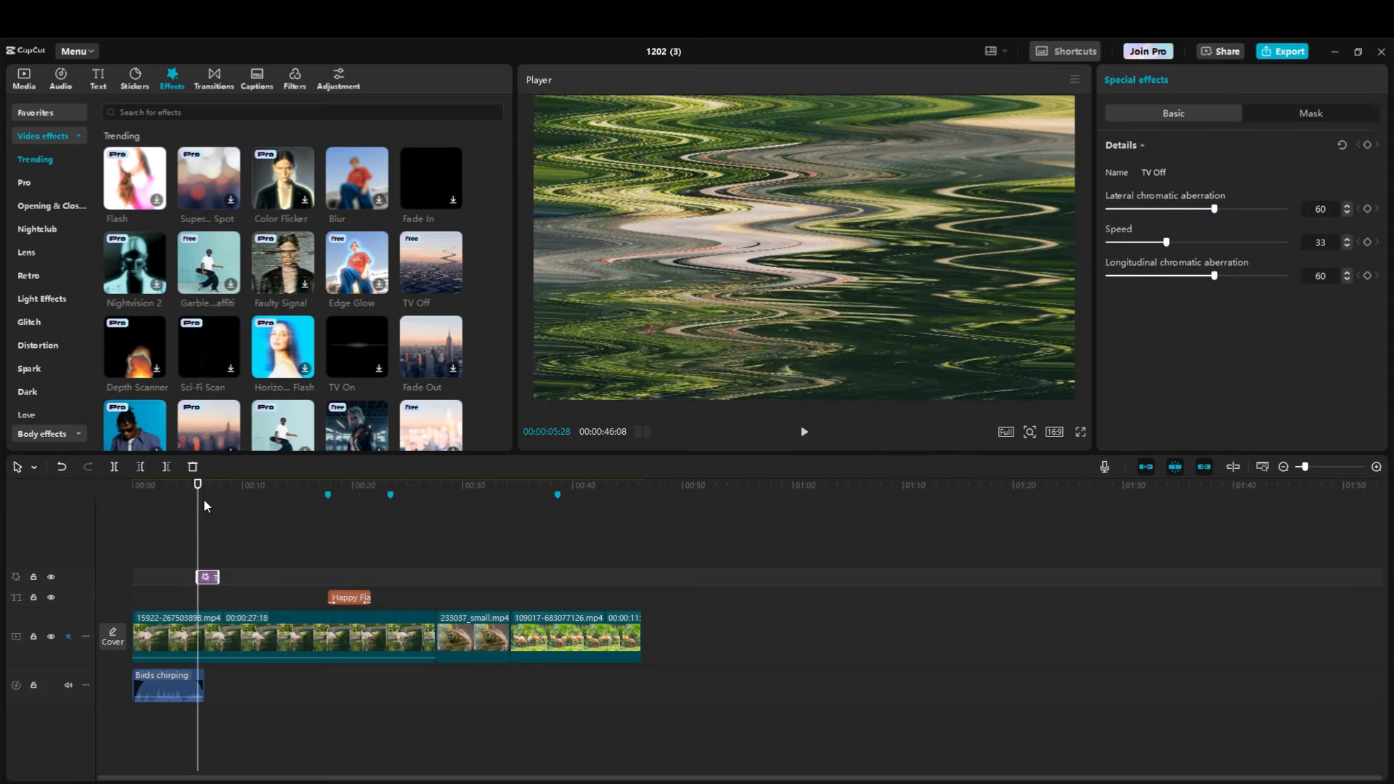
left_click_drag(197, 485, 193, 484)
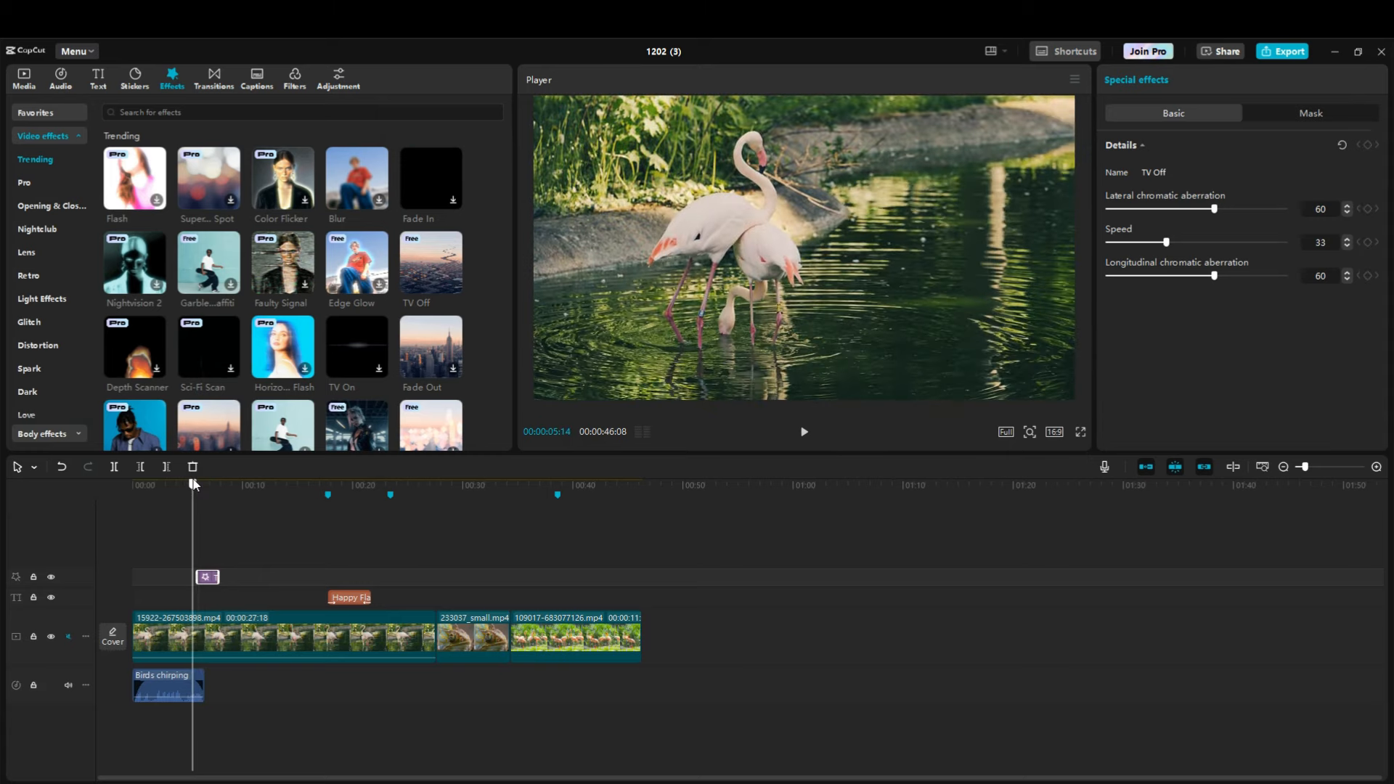
left_click(798, 431)
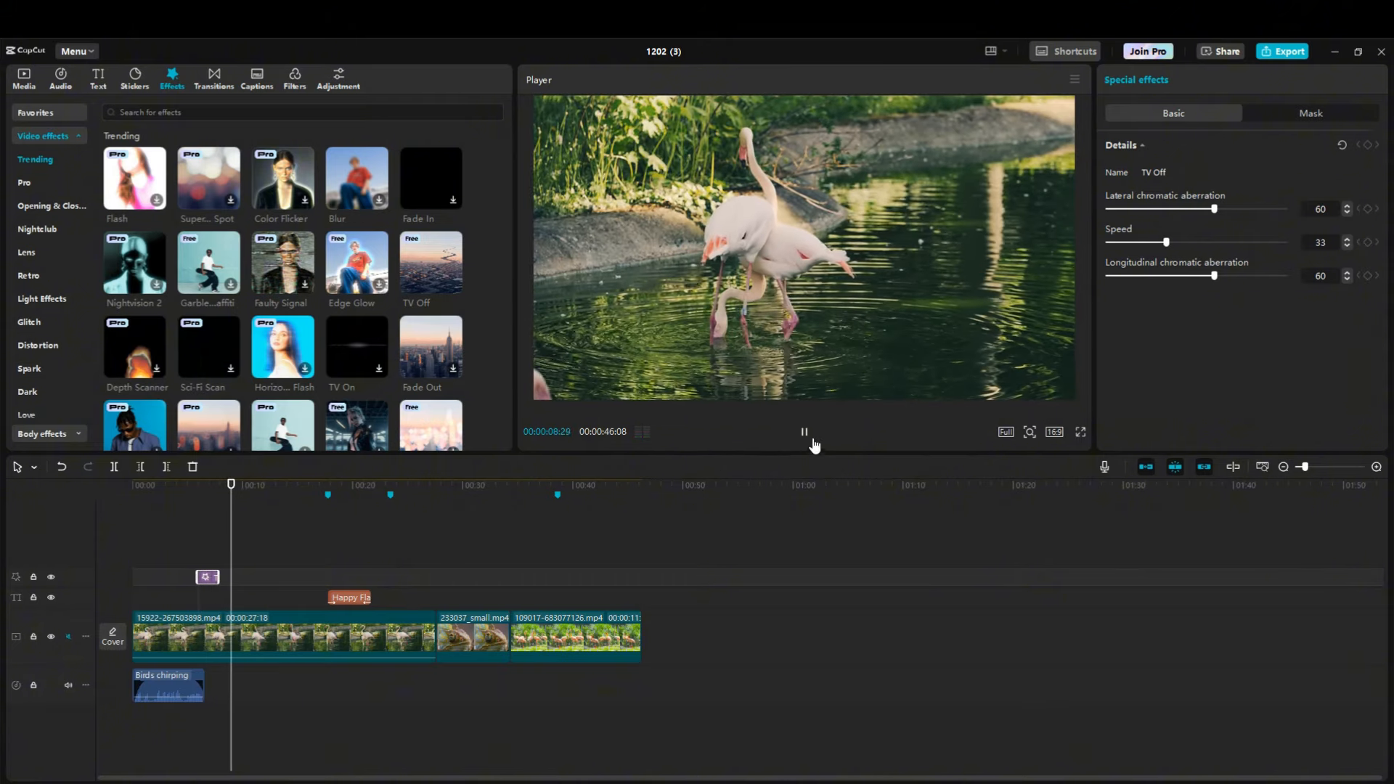
left_click(803, 433)
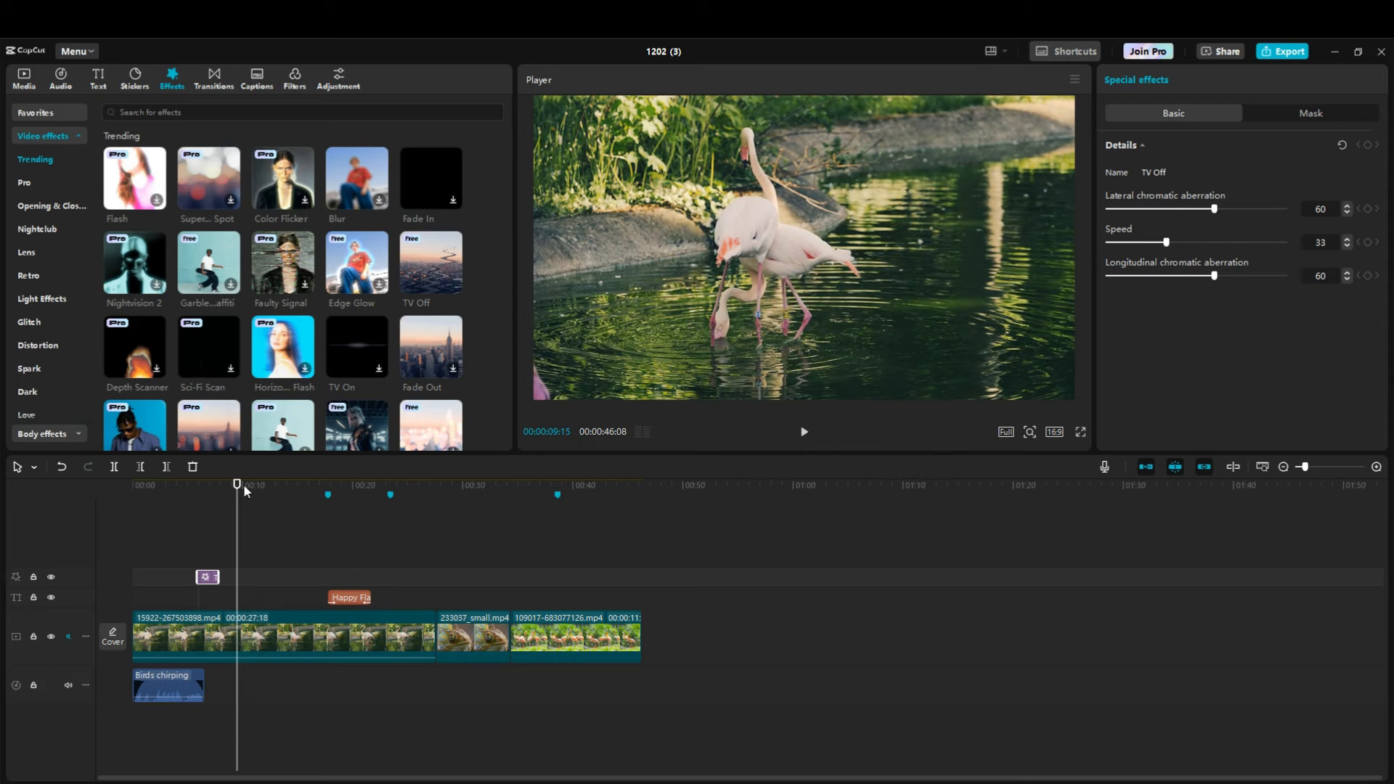
- Try a filter on the last flamingo clip, undo it, and apply the Clear II filter to that clip instead
left_click(281, 633)
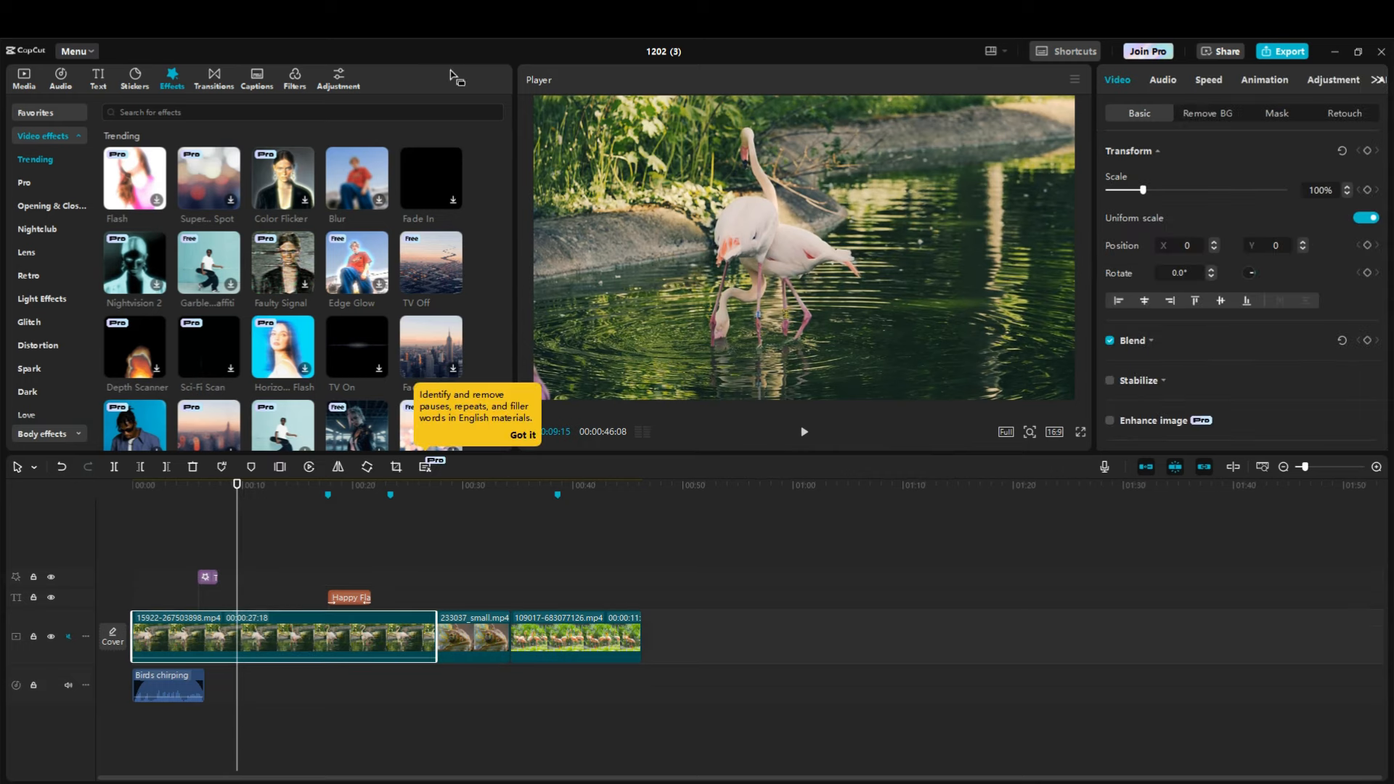
left_click(296, 83)
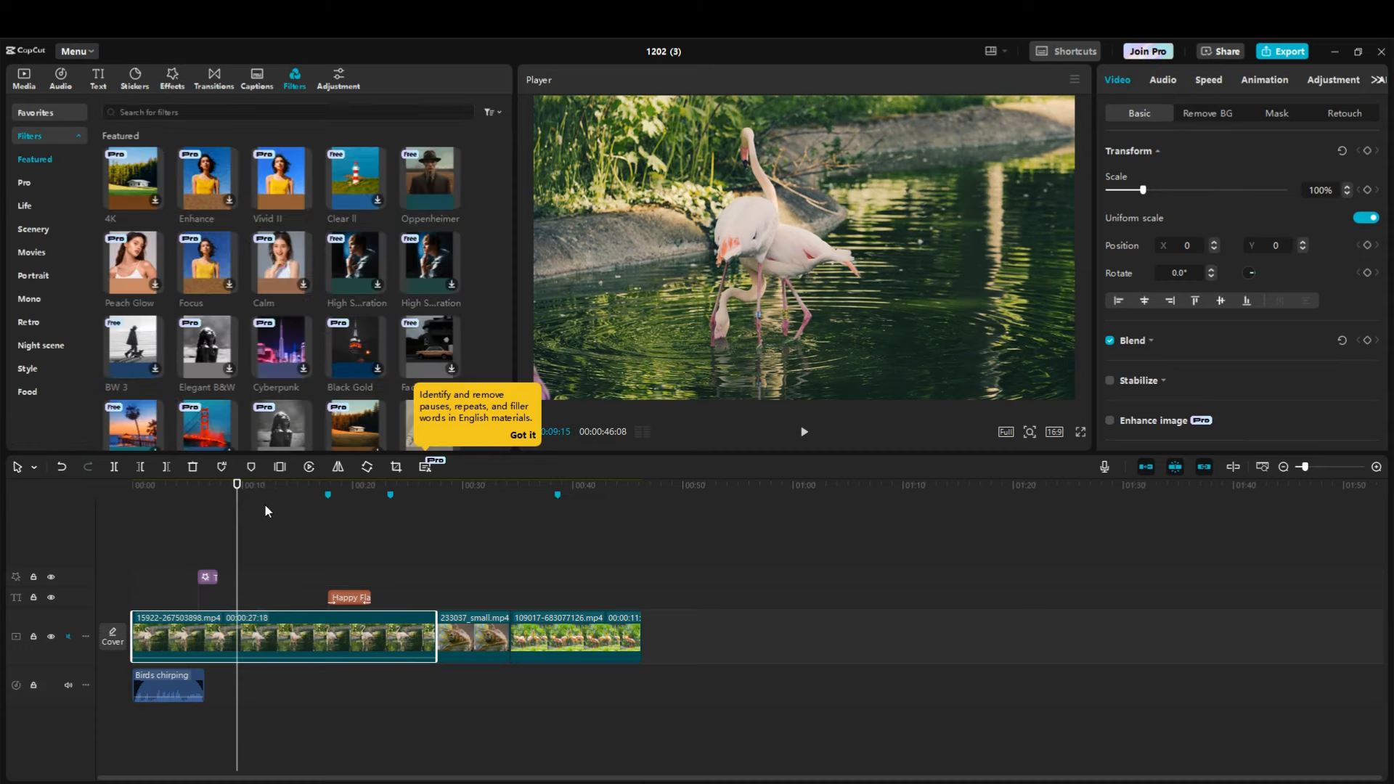
left_click(609, 508)
left_click_drag(561, 524, 570, 626)
left_click_drag(606, 485, 551, 483)
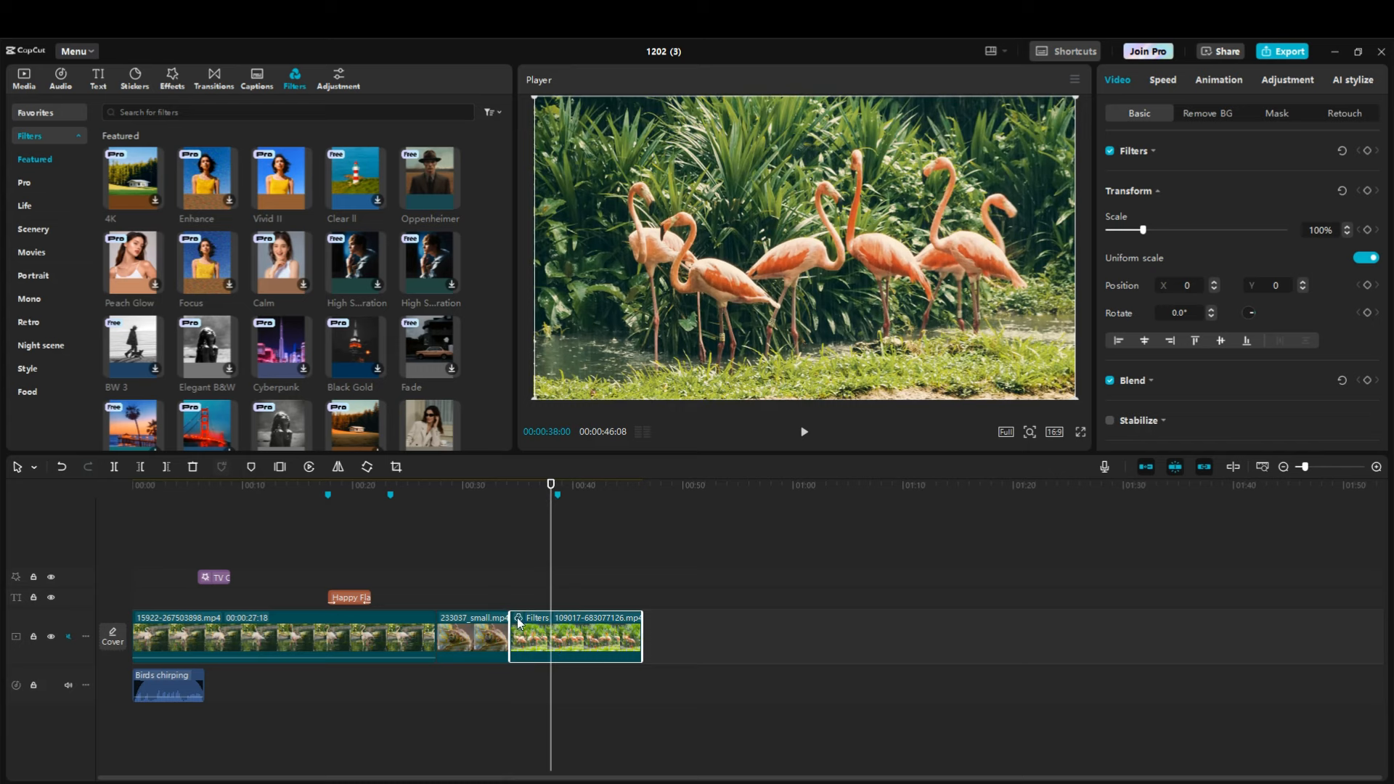
left_click(60, 468)
left_click(356, 180)
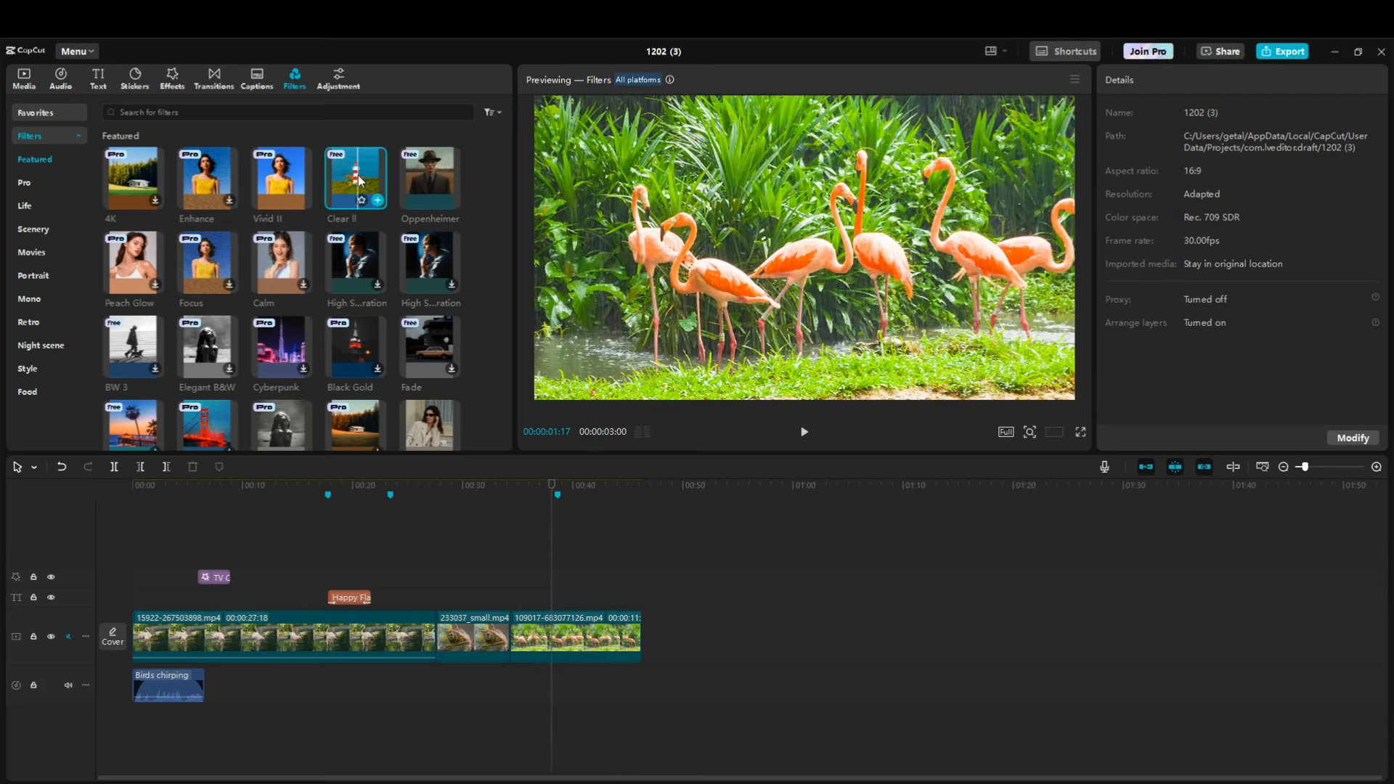
mouse_move(557, 490)
left_mouse_down()
mouse_move(488, 485)
mouse_move(591, 485)
mouse_move(570, 485)
left_mouse_up()
left_click_drag(357, 182, 555, 619)
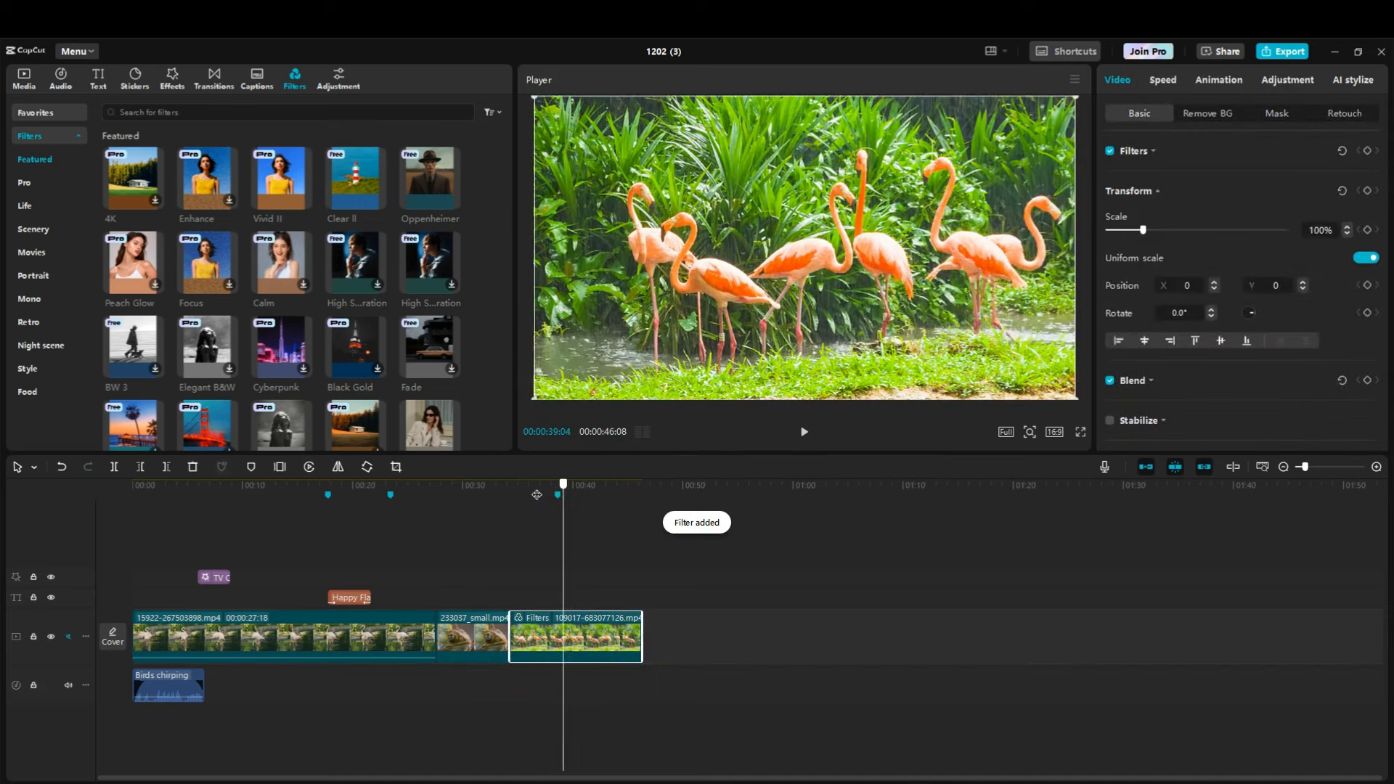
- Compare the last flamingo clip with and without the Clear II filter by undoing and redoing it
mouse_move(537, 495)
left_mouse_down()
mouse_move(501, 485)
mouse_move(569, 485)
mouse_move(460, 485)
mouse_move(543, 485)
left_mouse_up()
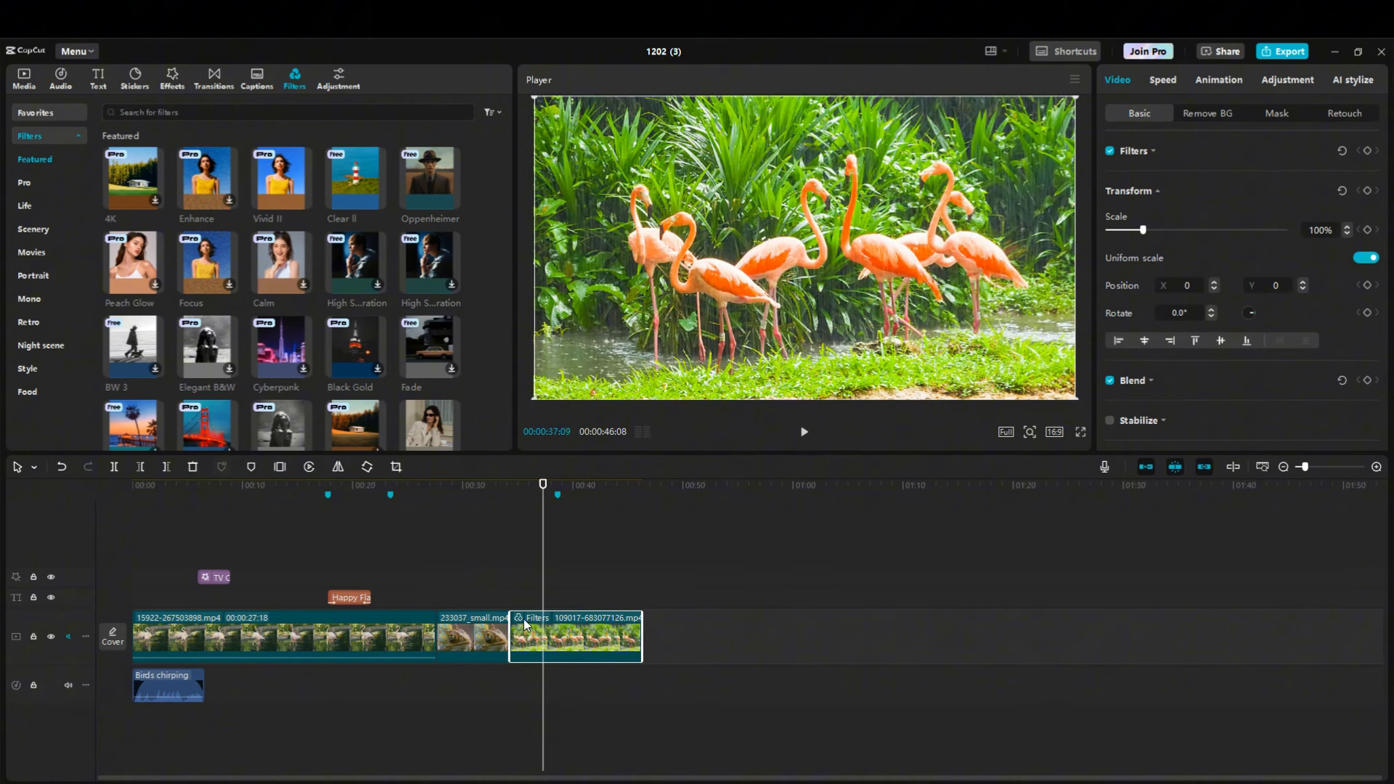
left_click(65, 466)
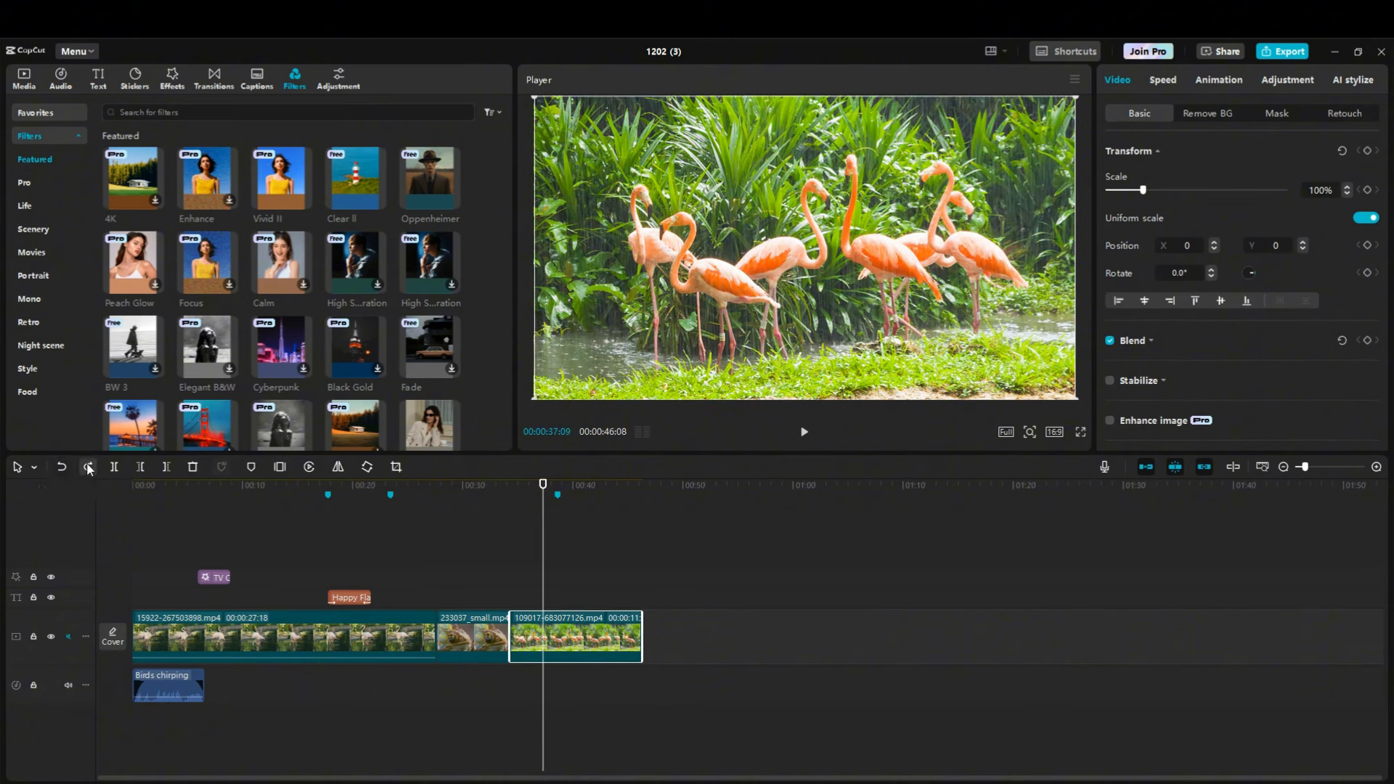
left_click(88, 466)
left_click(66, 467)
left_click(92, 468)
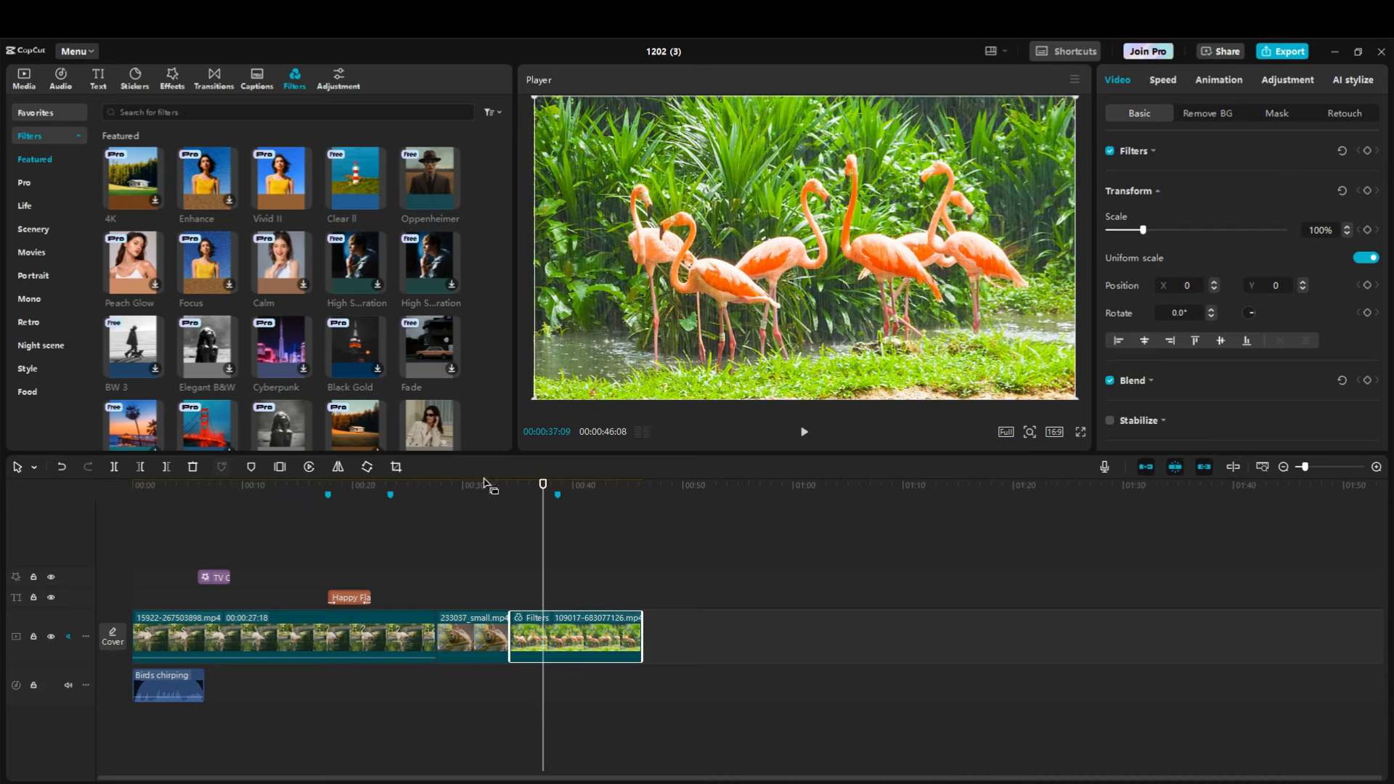
- Apply the Clear II filter to the first flamingo clip as well
left_click(251, 485)
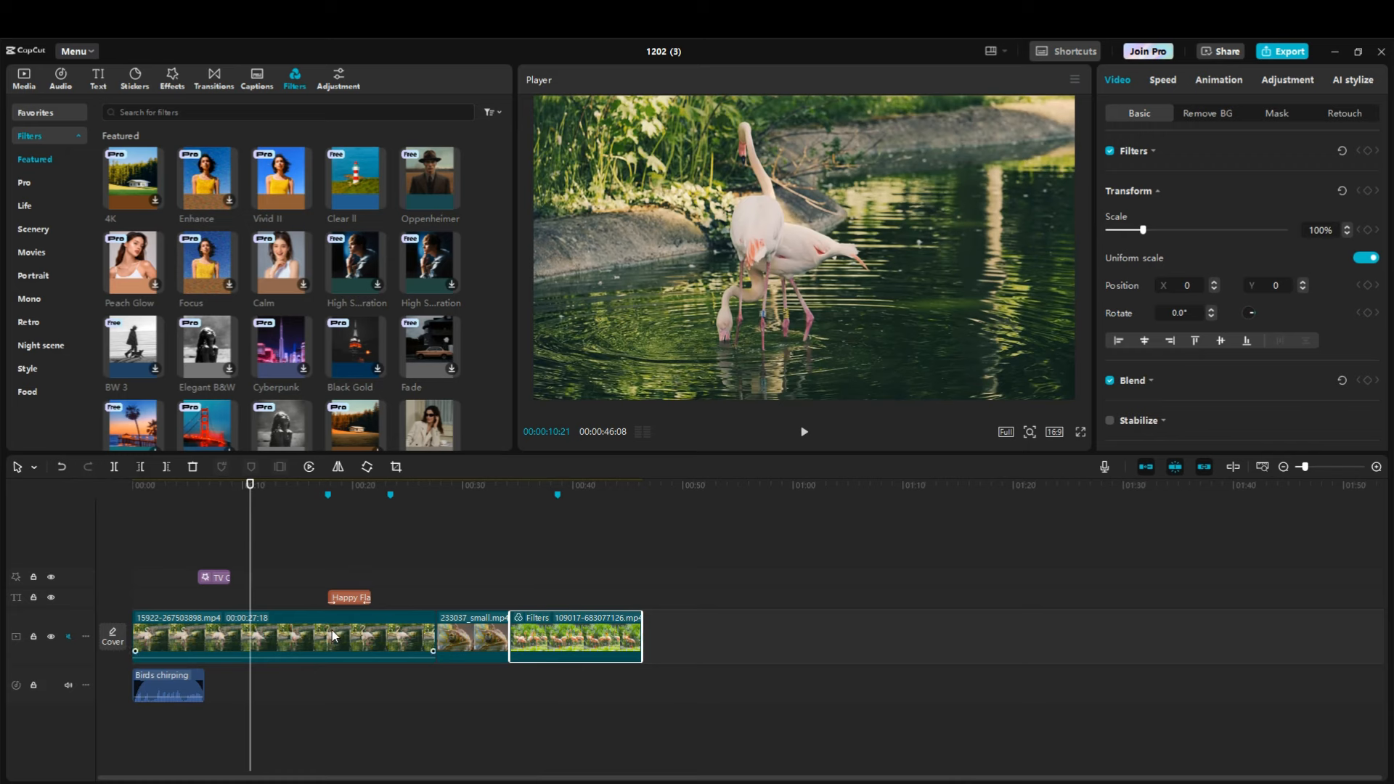
left_click(333, 630)
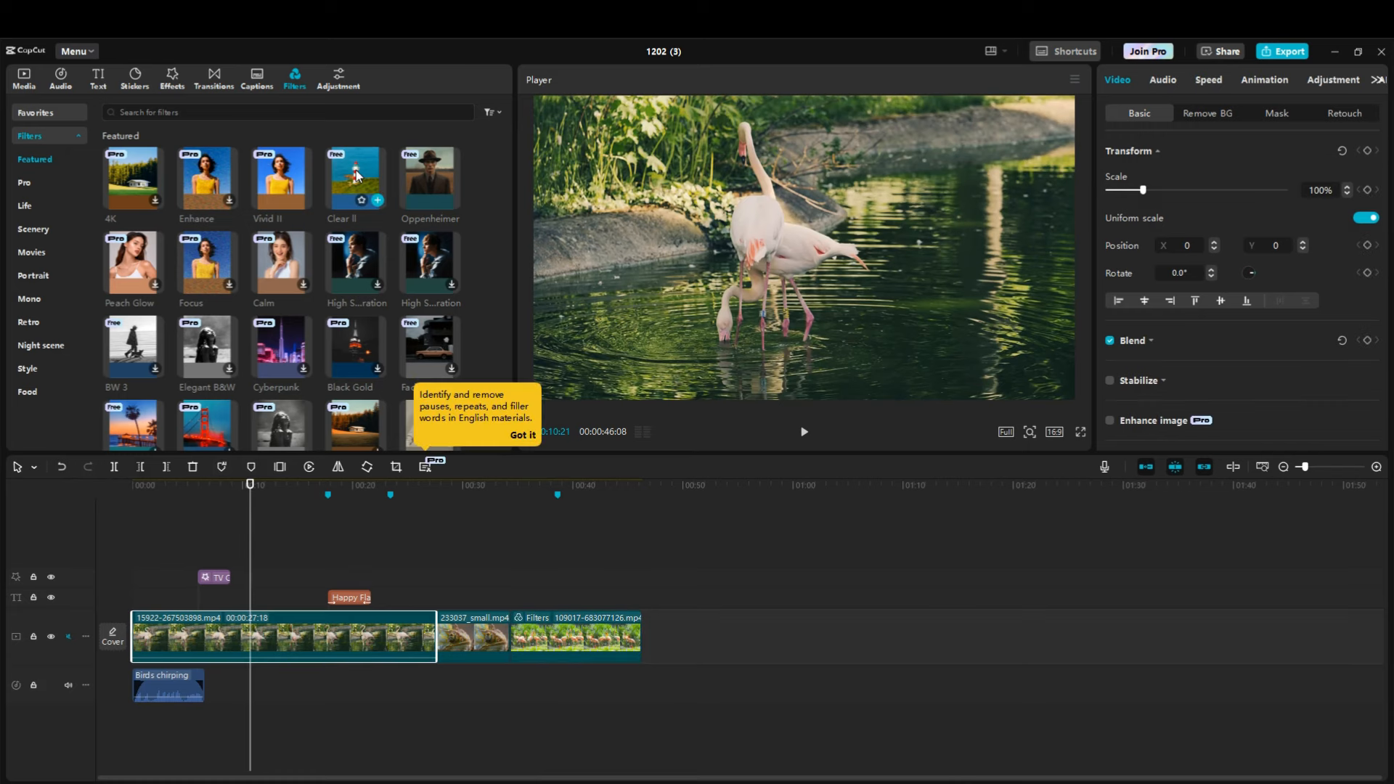
left_click_drag(356, 175, 283, 638)
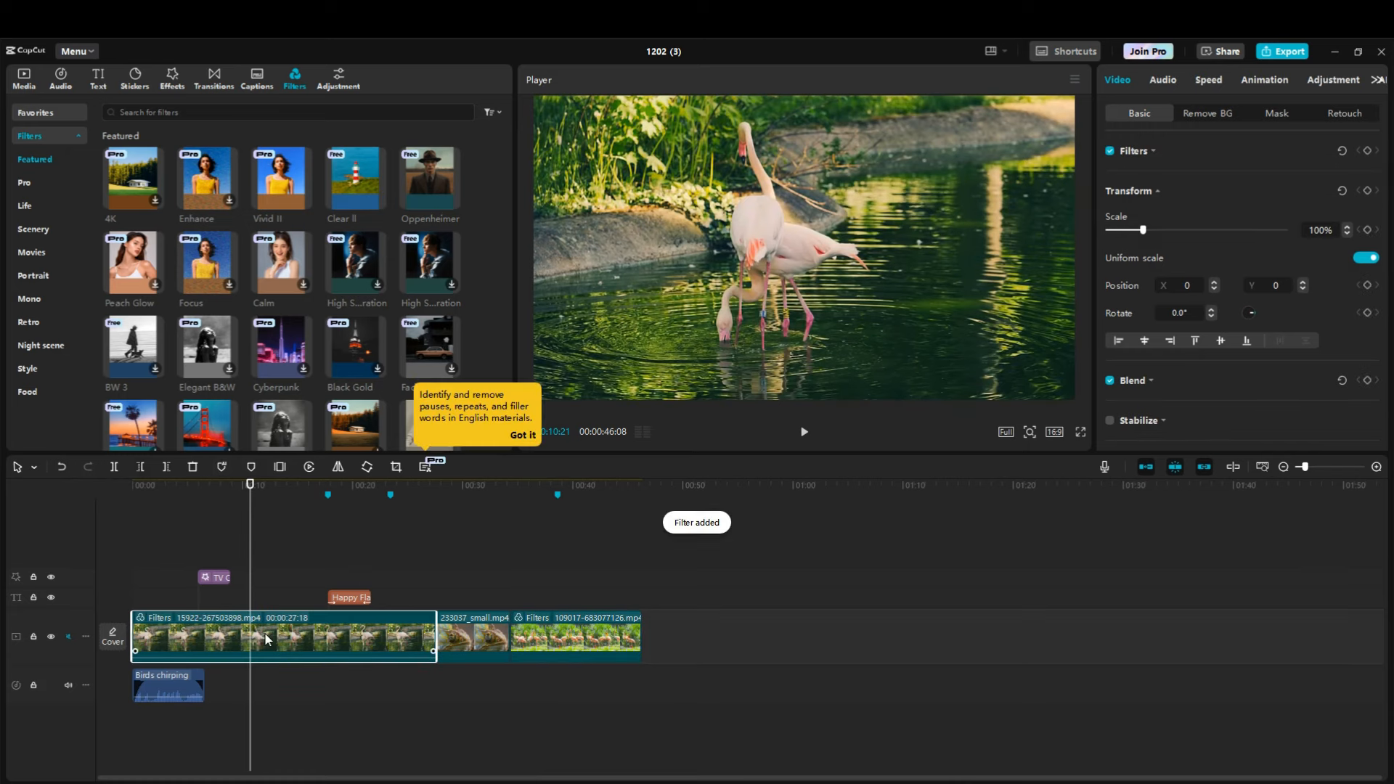
- Compare the first flamingo clip with and without the Clear II filter by undoing and redoing it
left_click(62, 469)
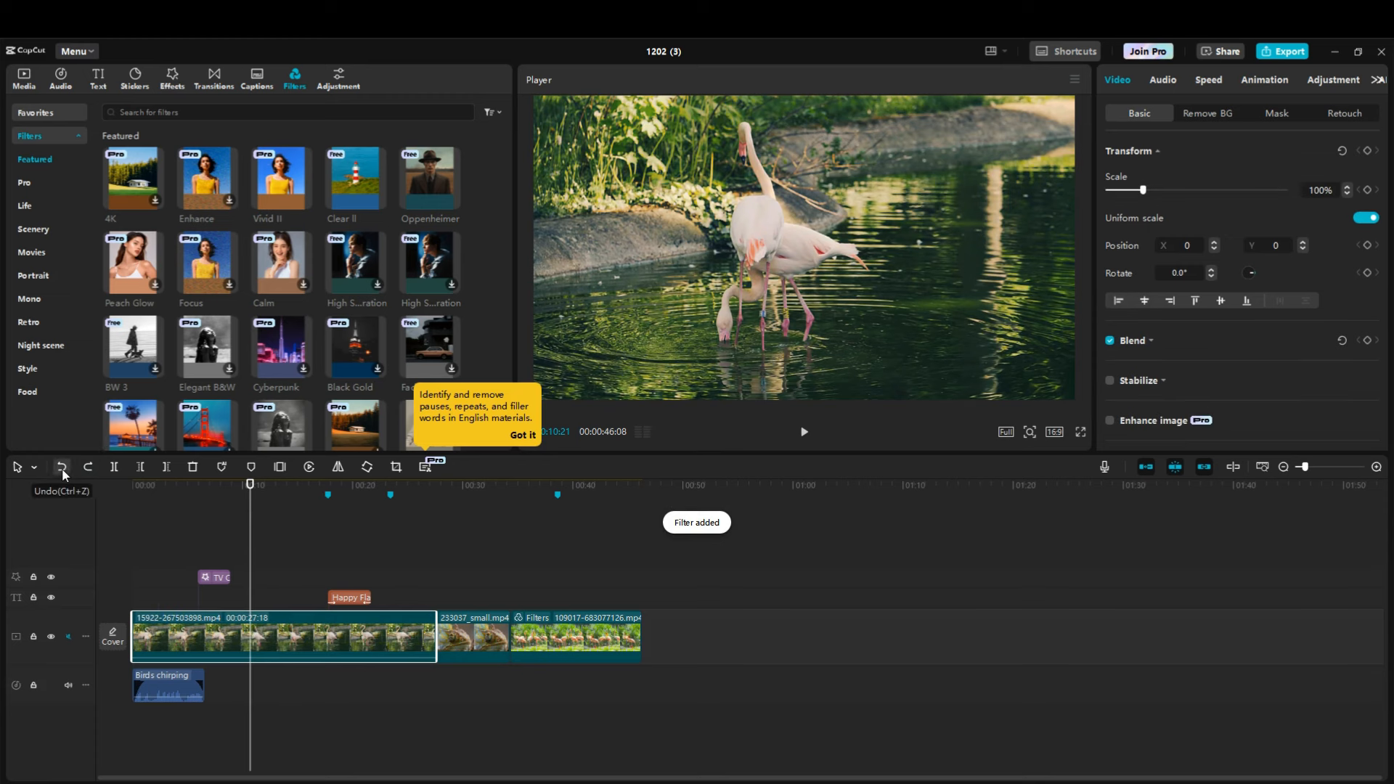
left_click(88, 466)
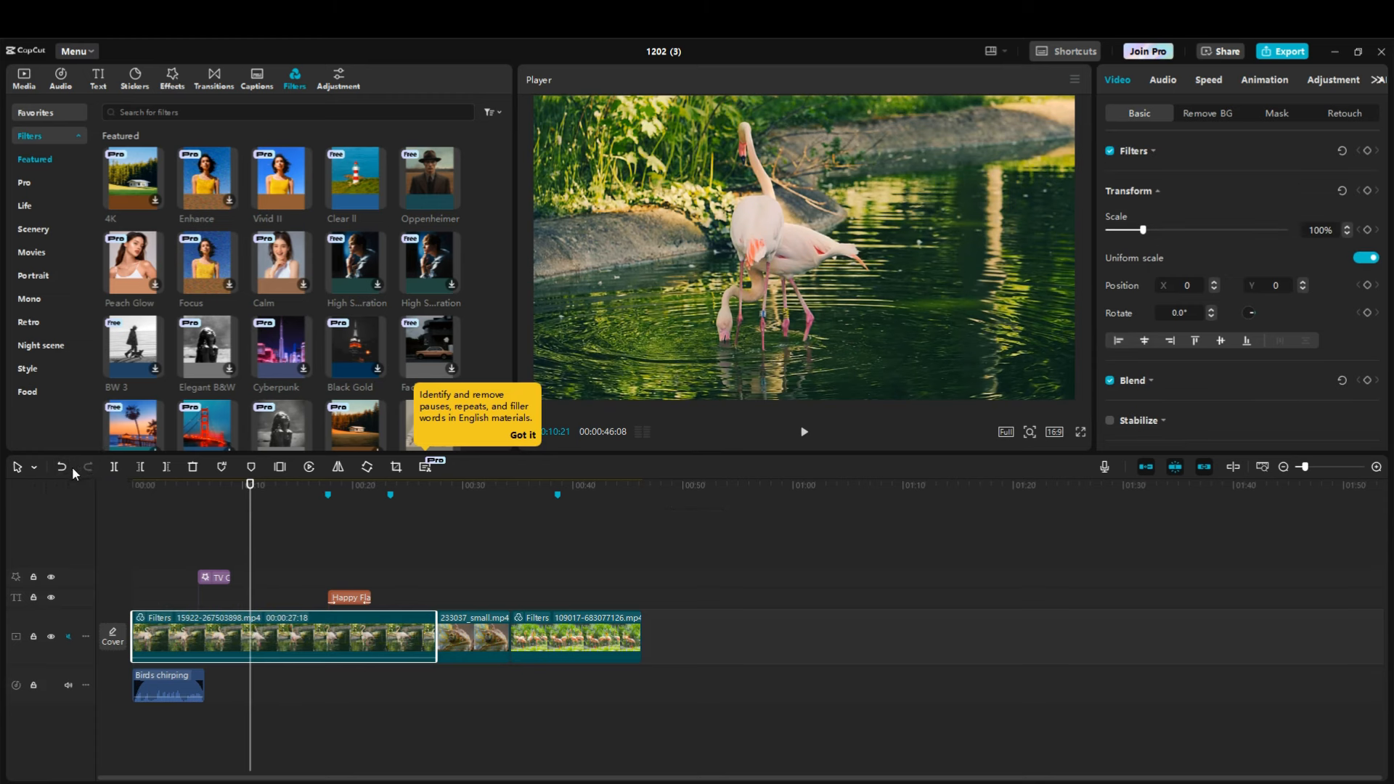
left_click(70, 467)
left_click(87, 469)
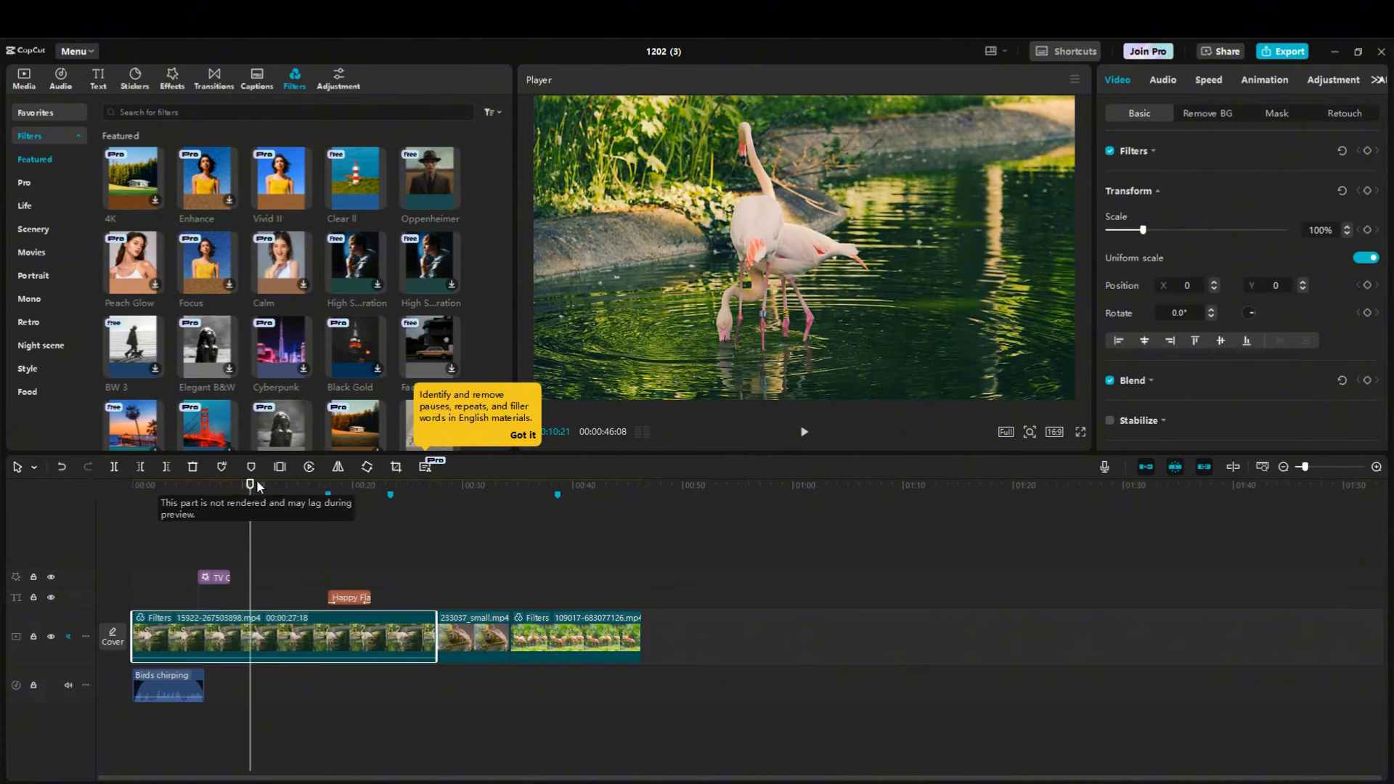
- Add the Mix transition between the chameleon clip and the last flamingo clip and play it back
left_click_drag(250, 484, 642, 507)
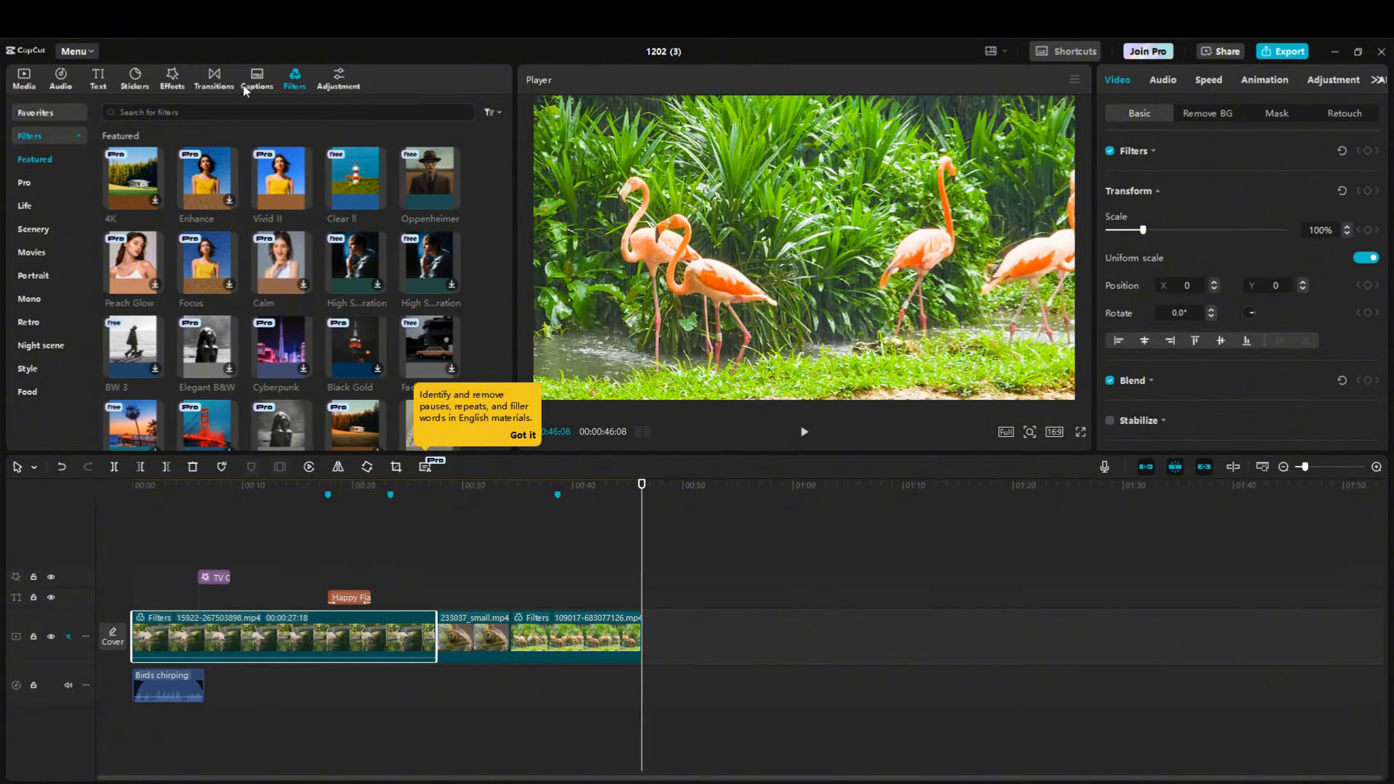
left_click(219, 86)
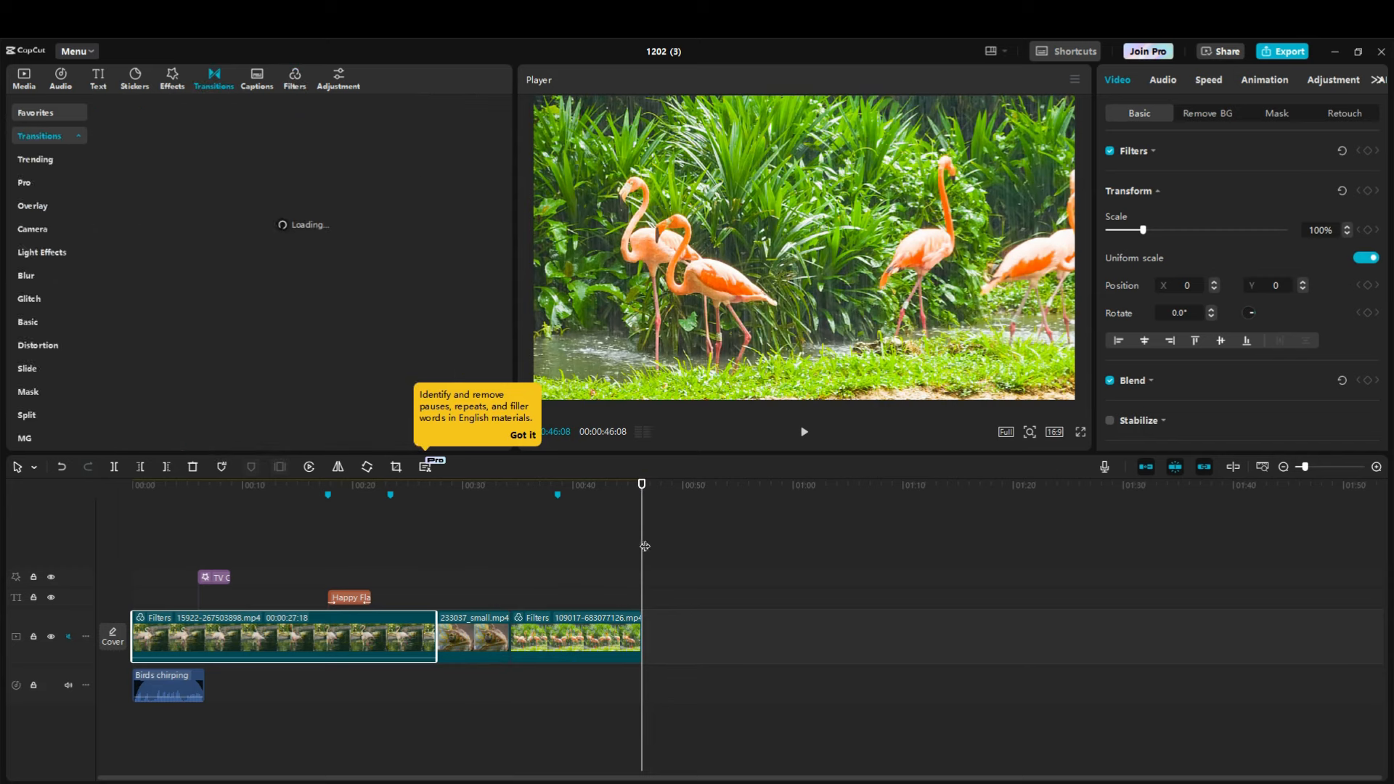
left_click_drag(641, 509, 493, 506)
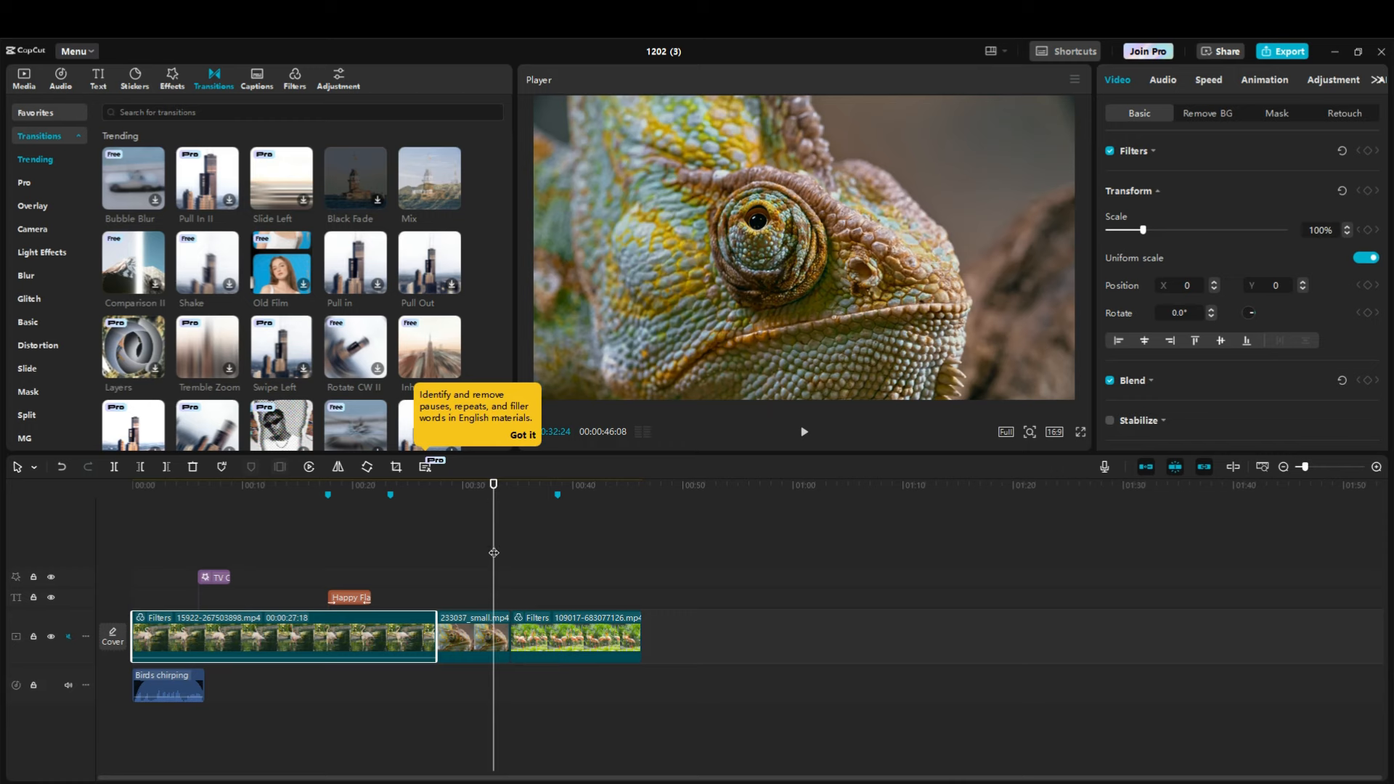
mouse_move(494, 486)
left_mouse_down()
mouse_move(526, 486)
mouse_move(499, 486)
left_mouse_up()
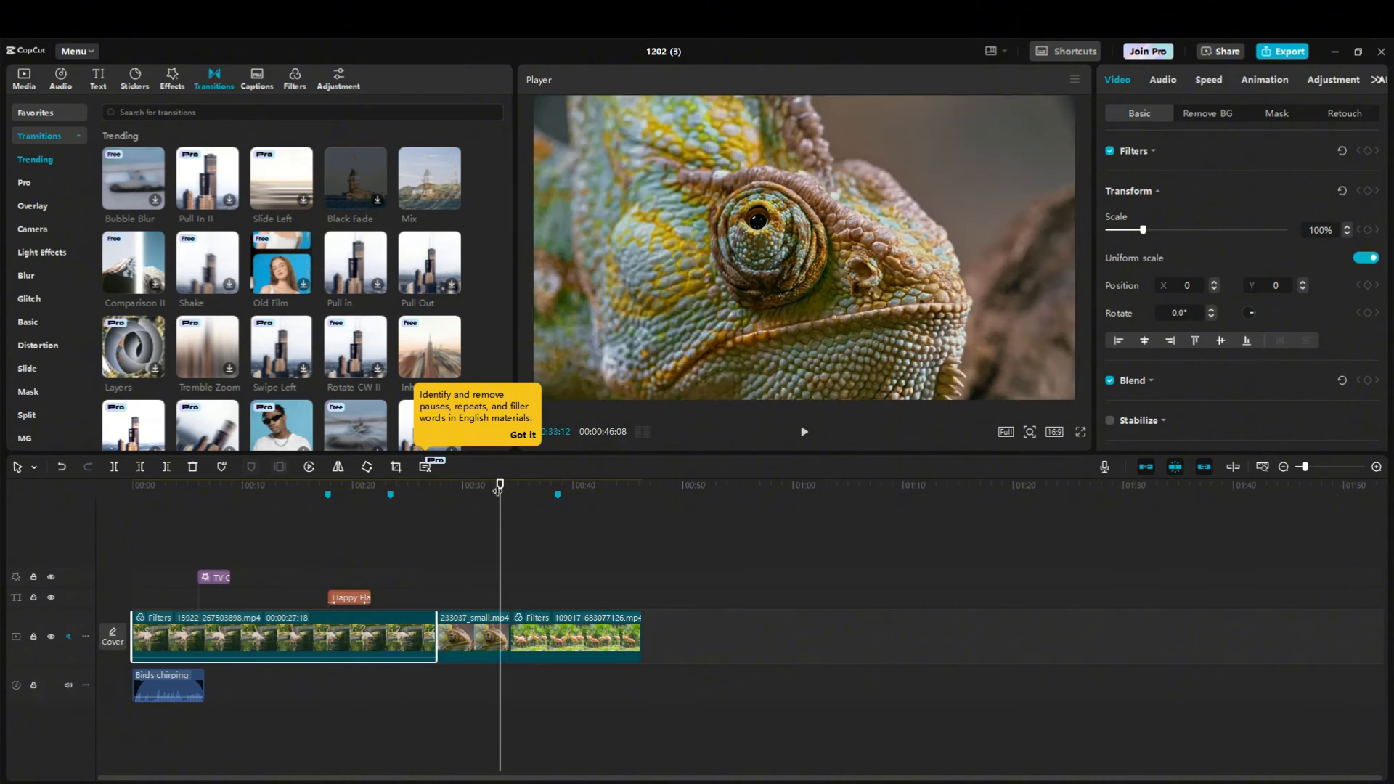
mouse_move(501, 487)
left_mouse_down()
mouse_move(523, 486)
mouse_move(498, 487)
left_mouse_up()
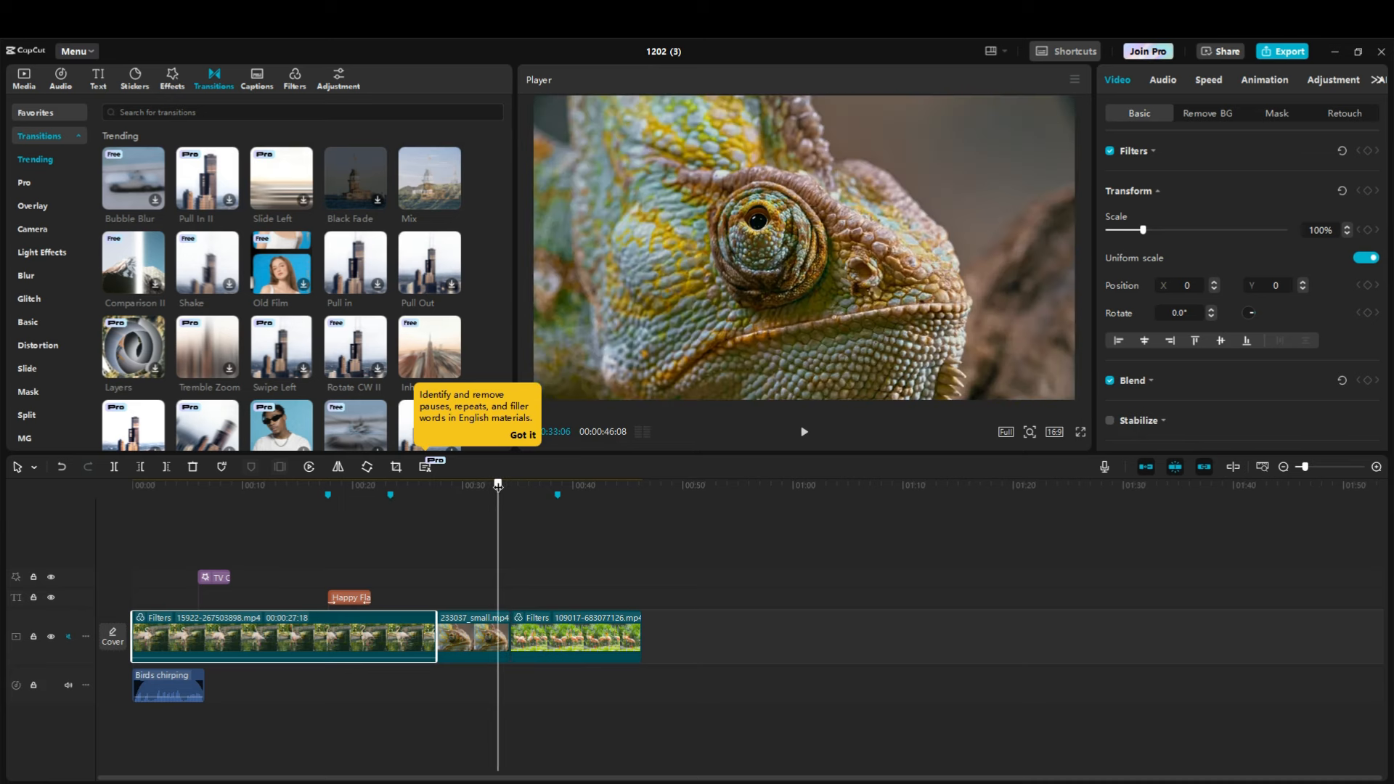
mouse_move(427, 206)
left_click_drag(426, 206, 510, 637)
left_click(806, 469)
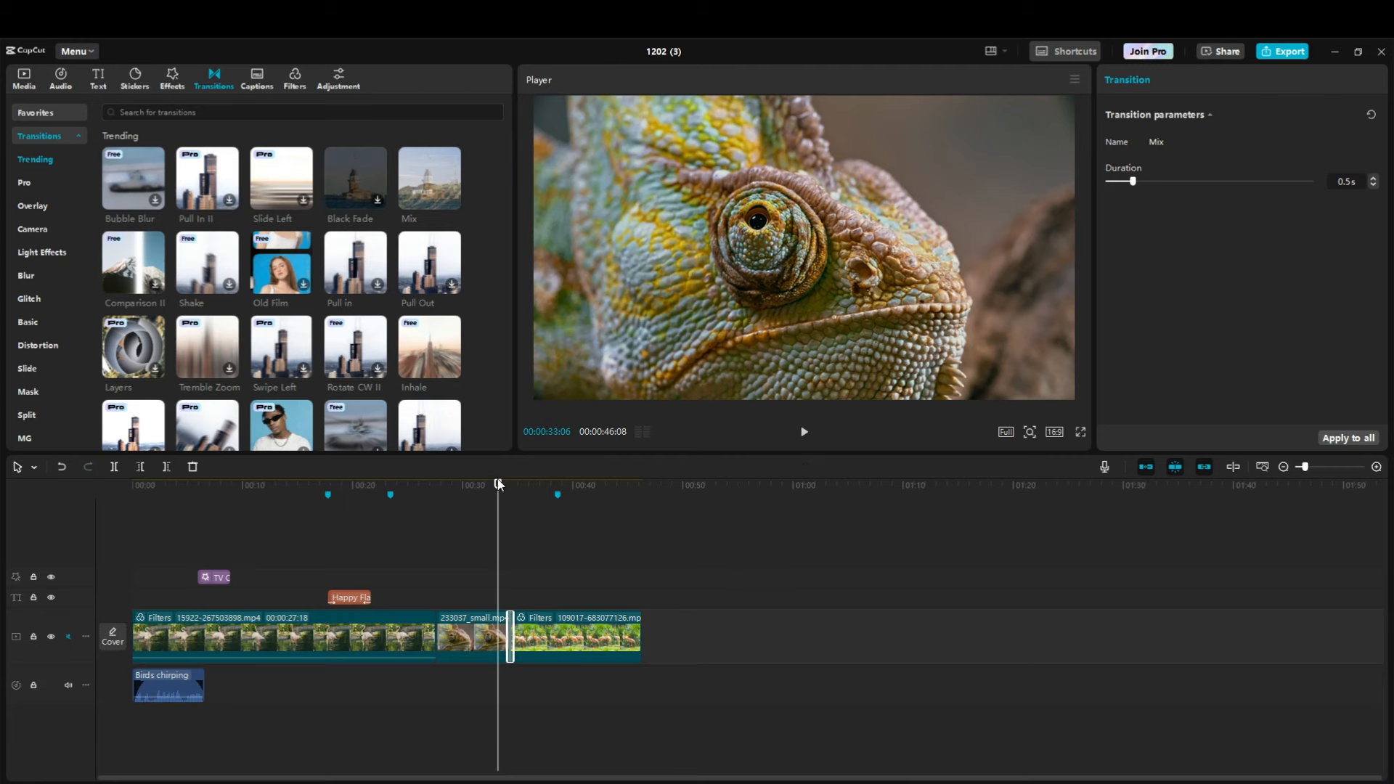
left_click(804, 431)
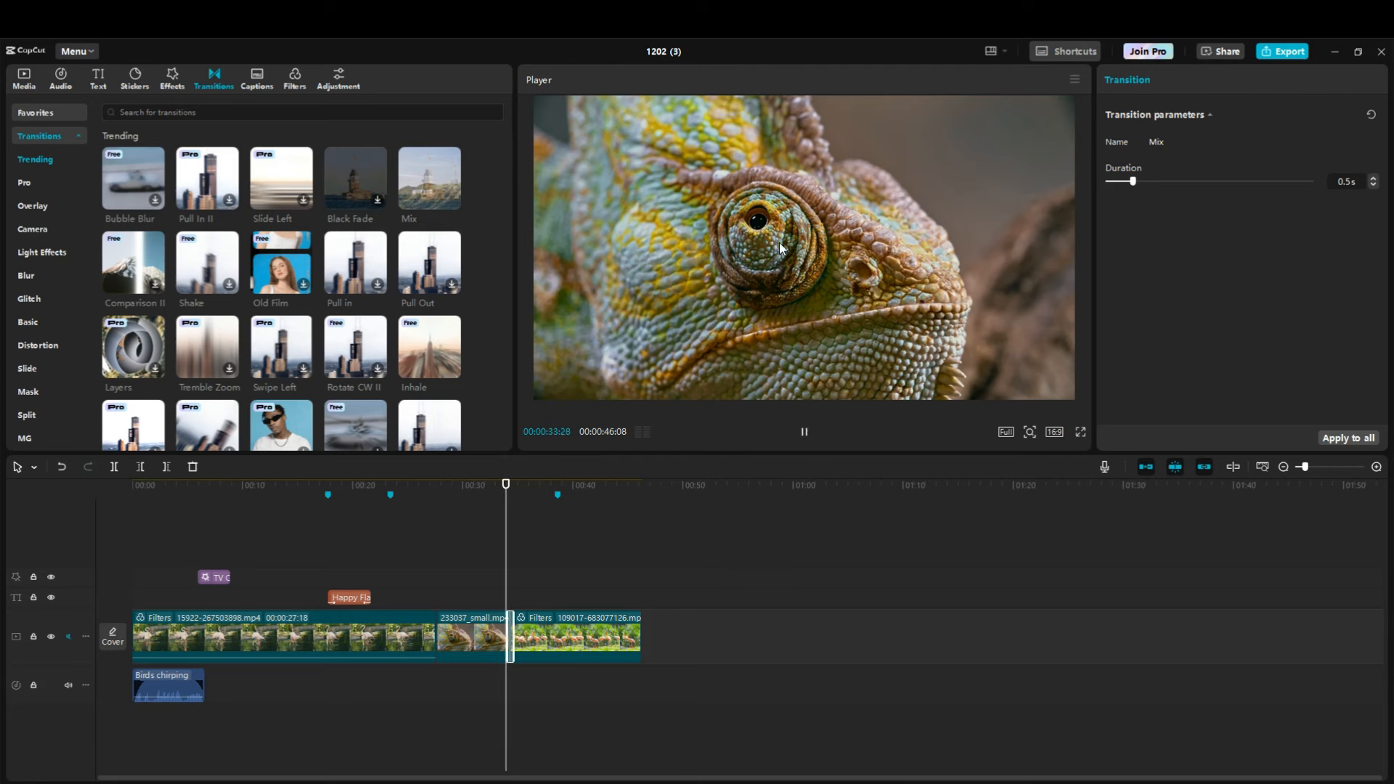
left_click(805, 433)
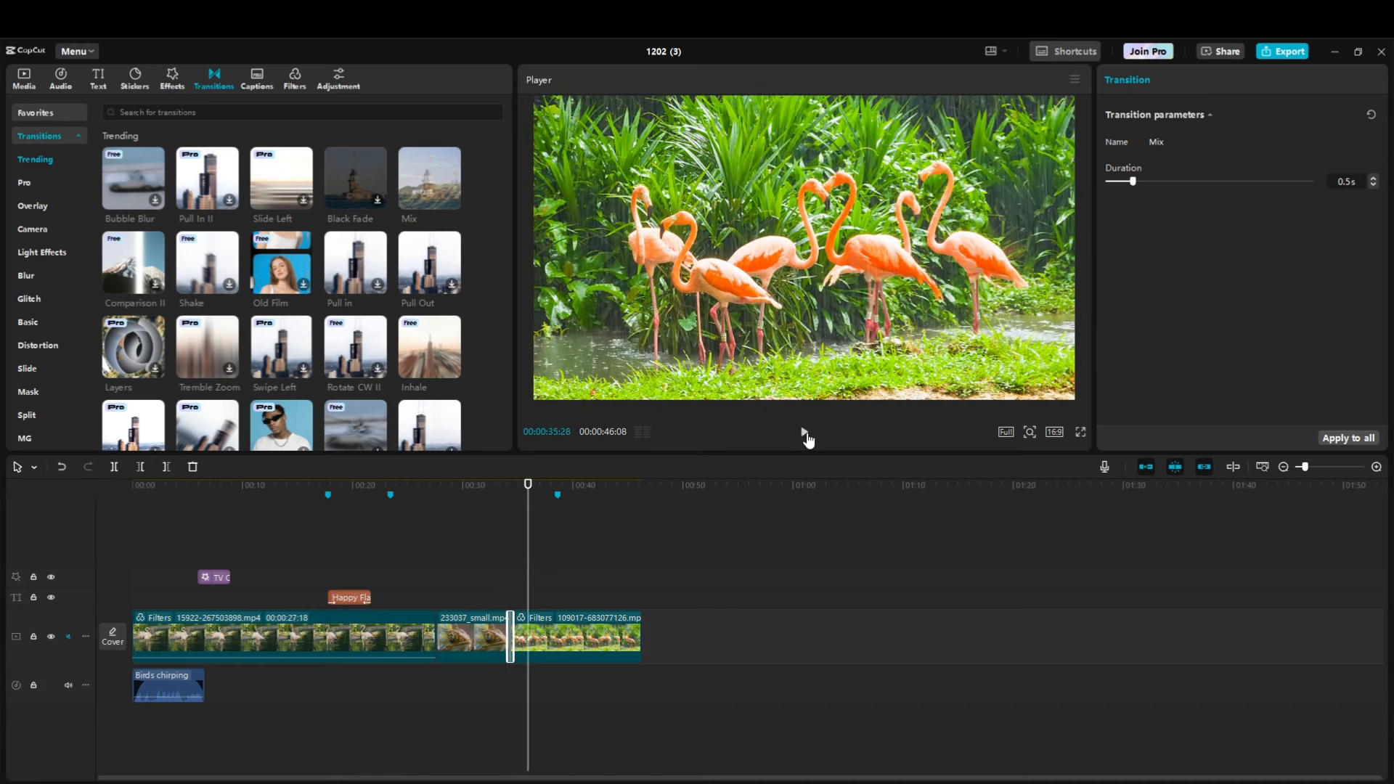
- Lengthen the Mix transition to 1.5 s and play back the change from chameleon to flamingos
left_click_drag(506, 633, 501, 633)
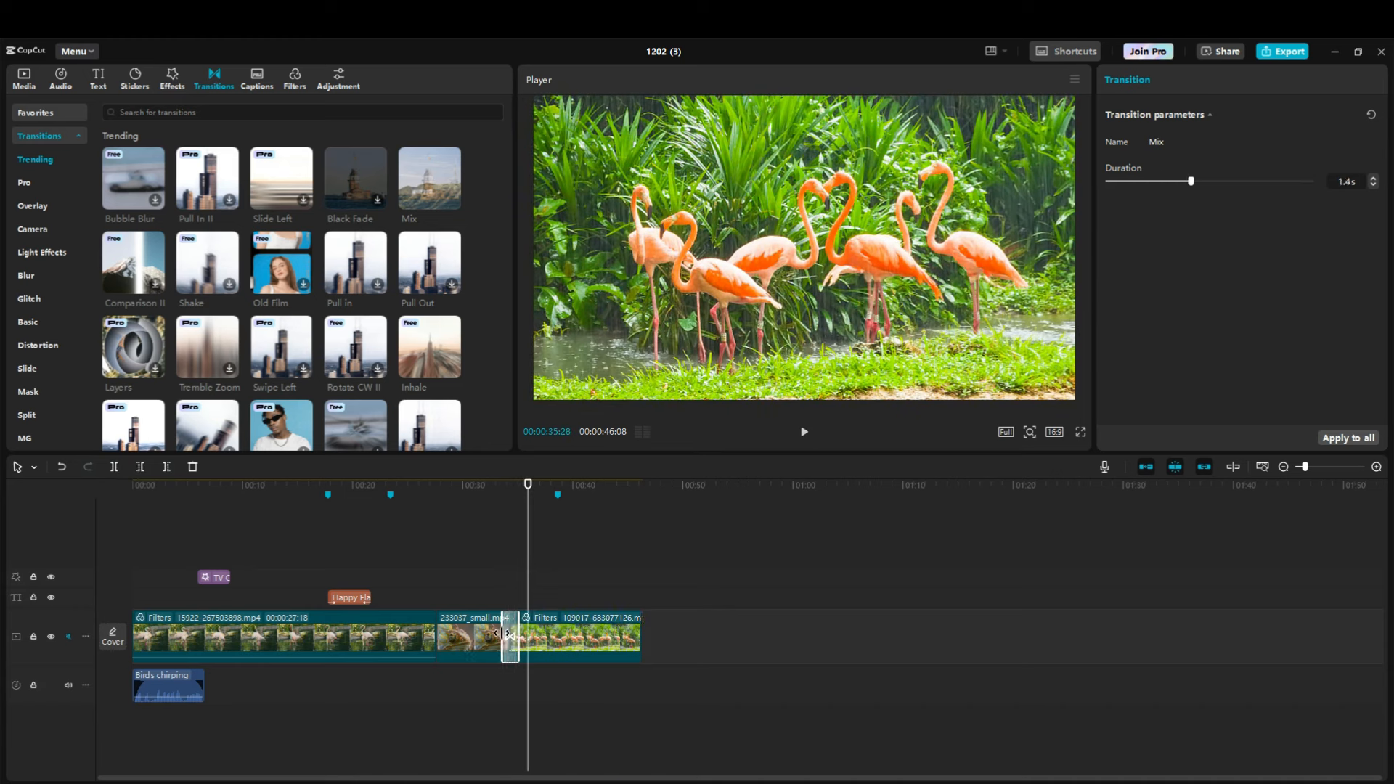
left_click(525, 485)
left_click_drag(525, 485, 494, 488)
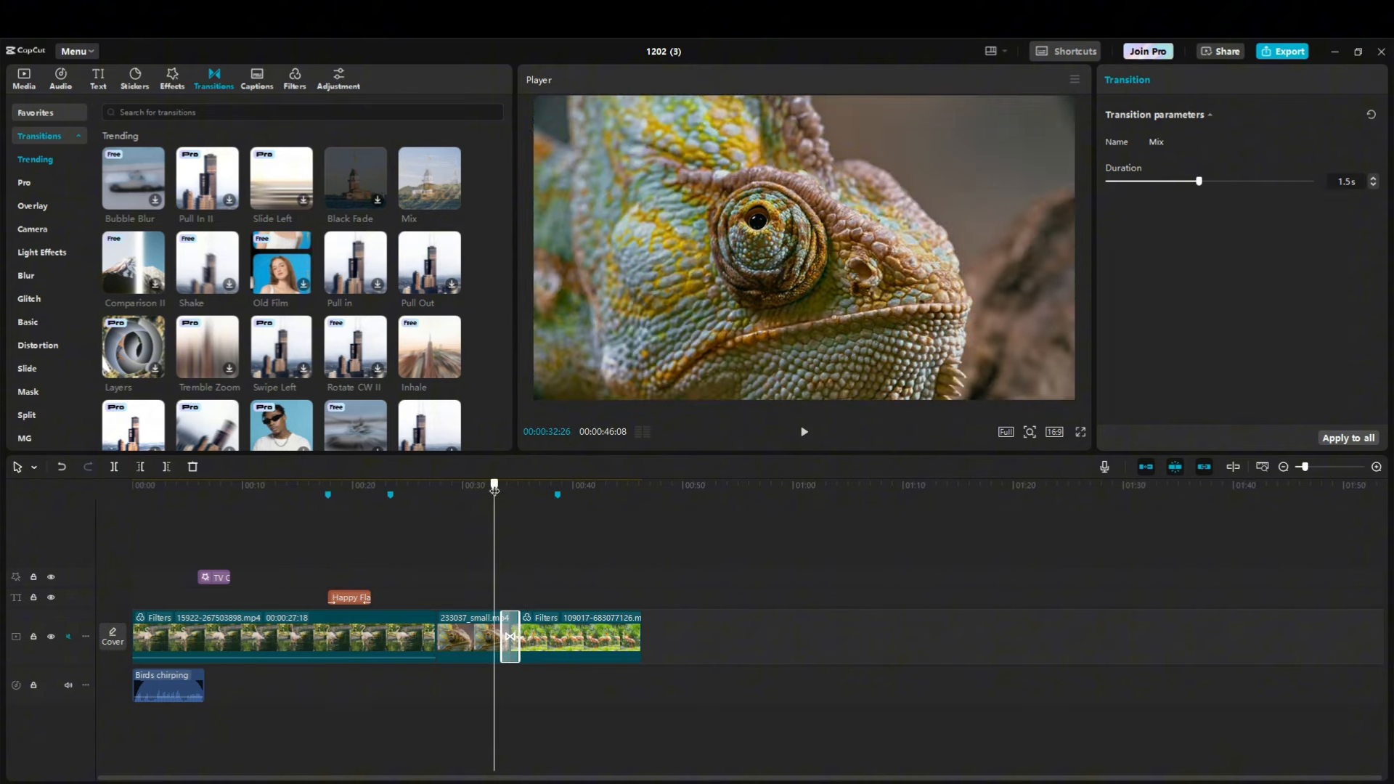
left_click(802, 432)
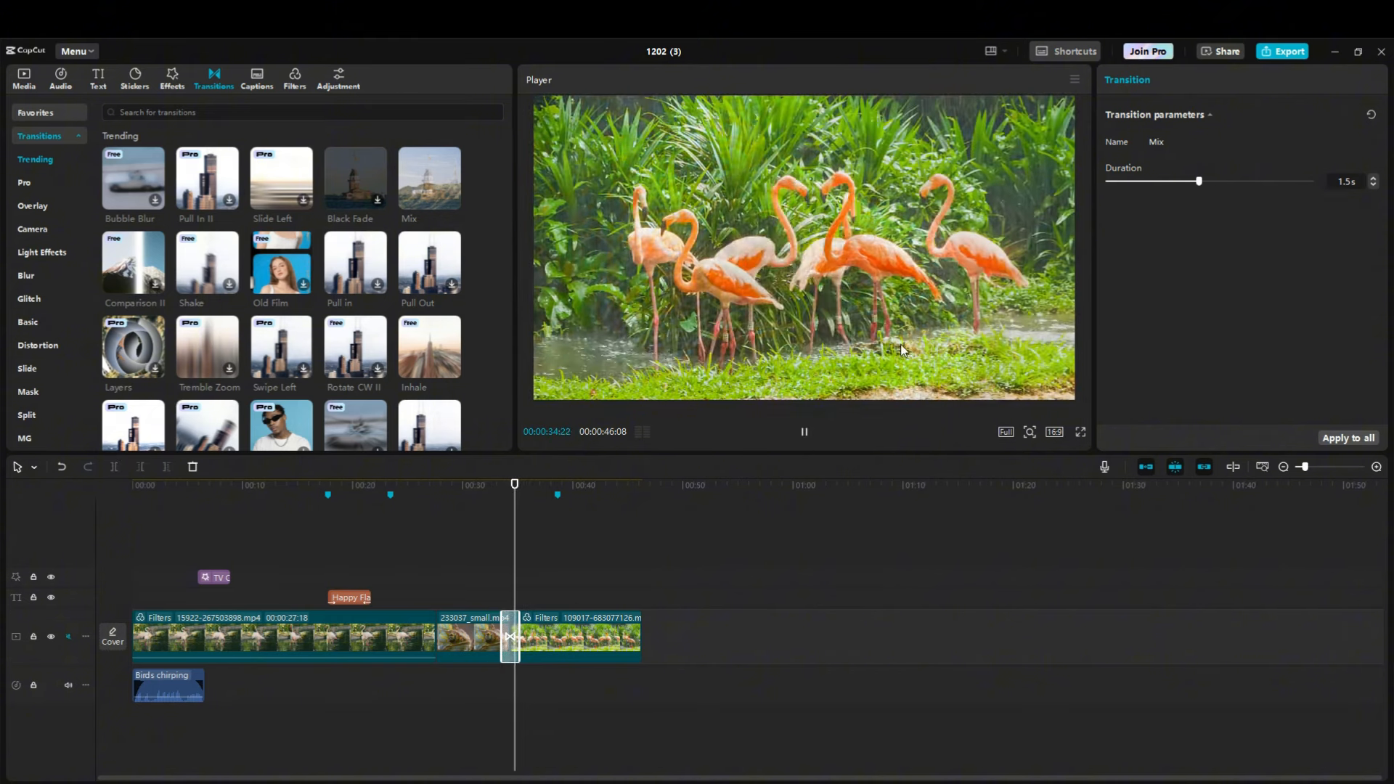
left_click(803, 432)
- Shorten the Mix transition to 0.7 s and play it back from the end of the chameleon clip
left_click_drag(515, 630, 511, 631)
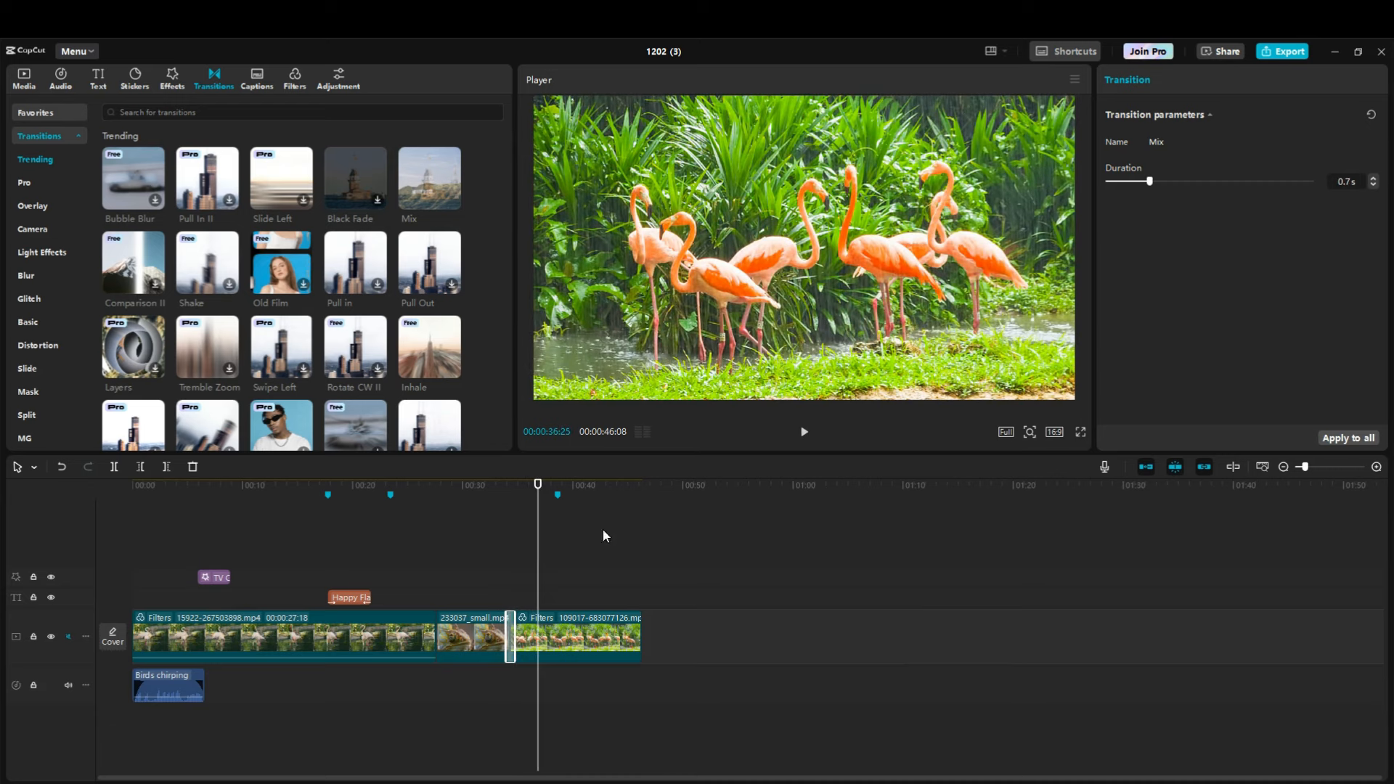
left_click_drag(538, 486, 495, 487)
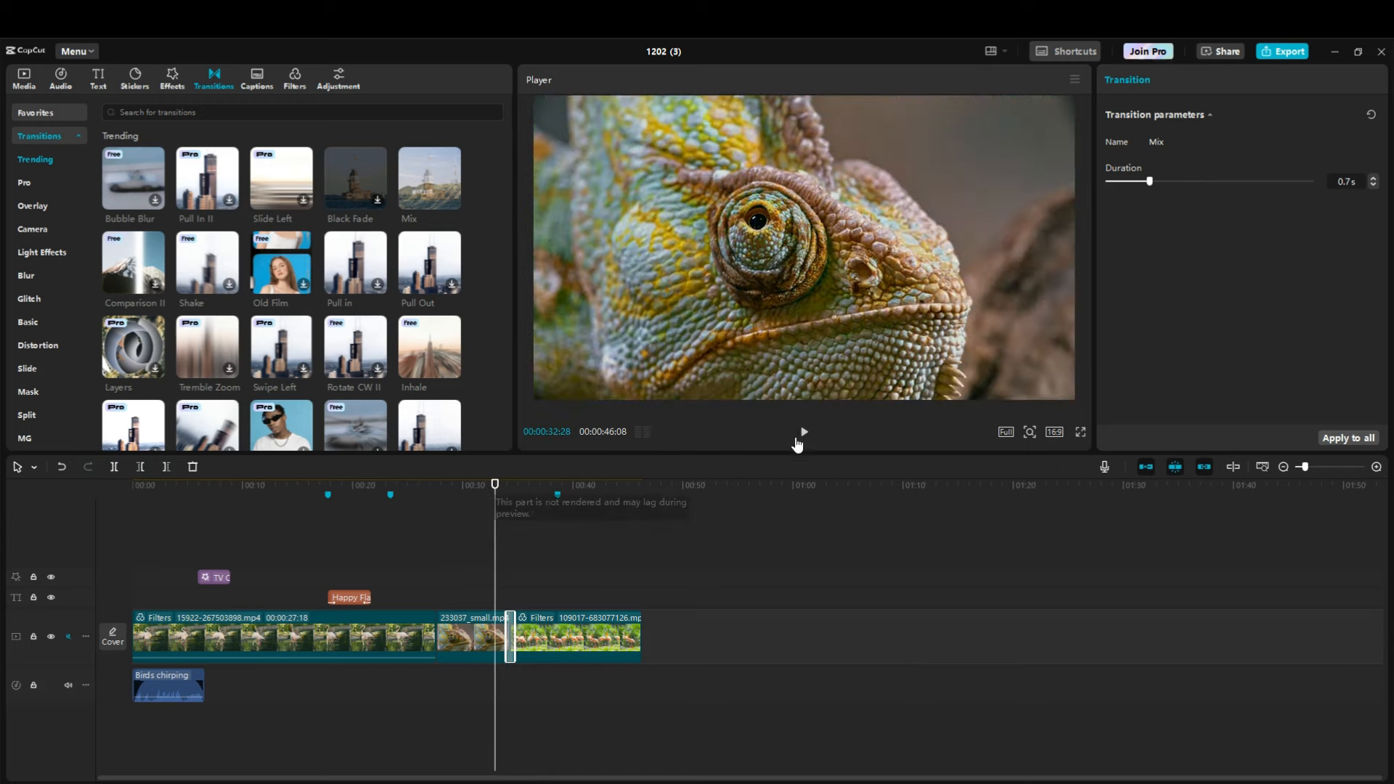
left_click(802, 435)
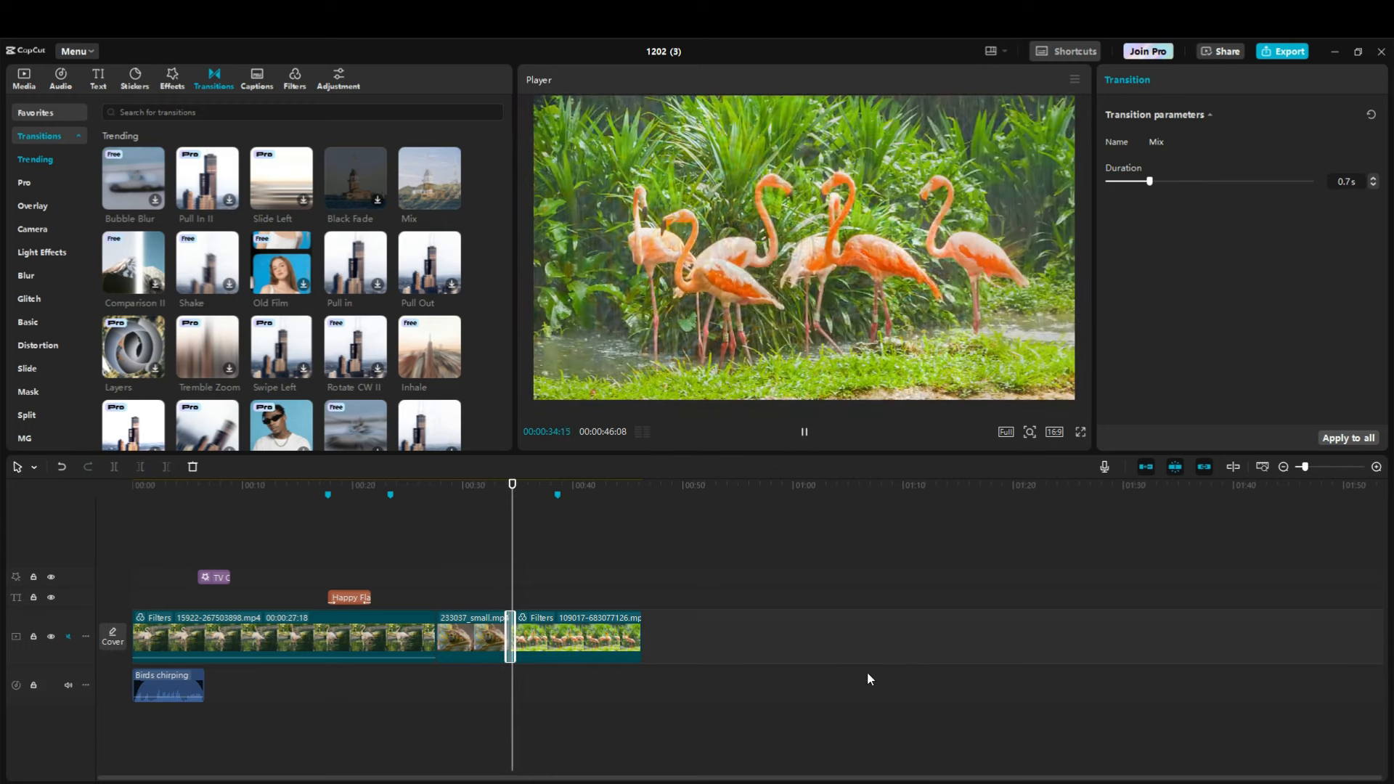
left_click(804, 432)
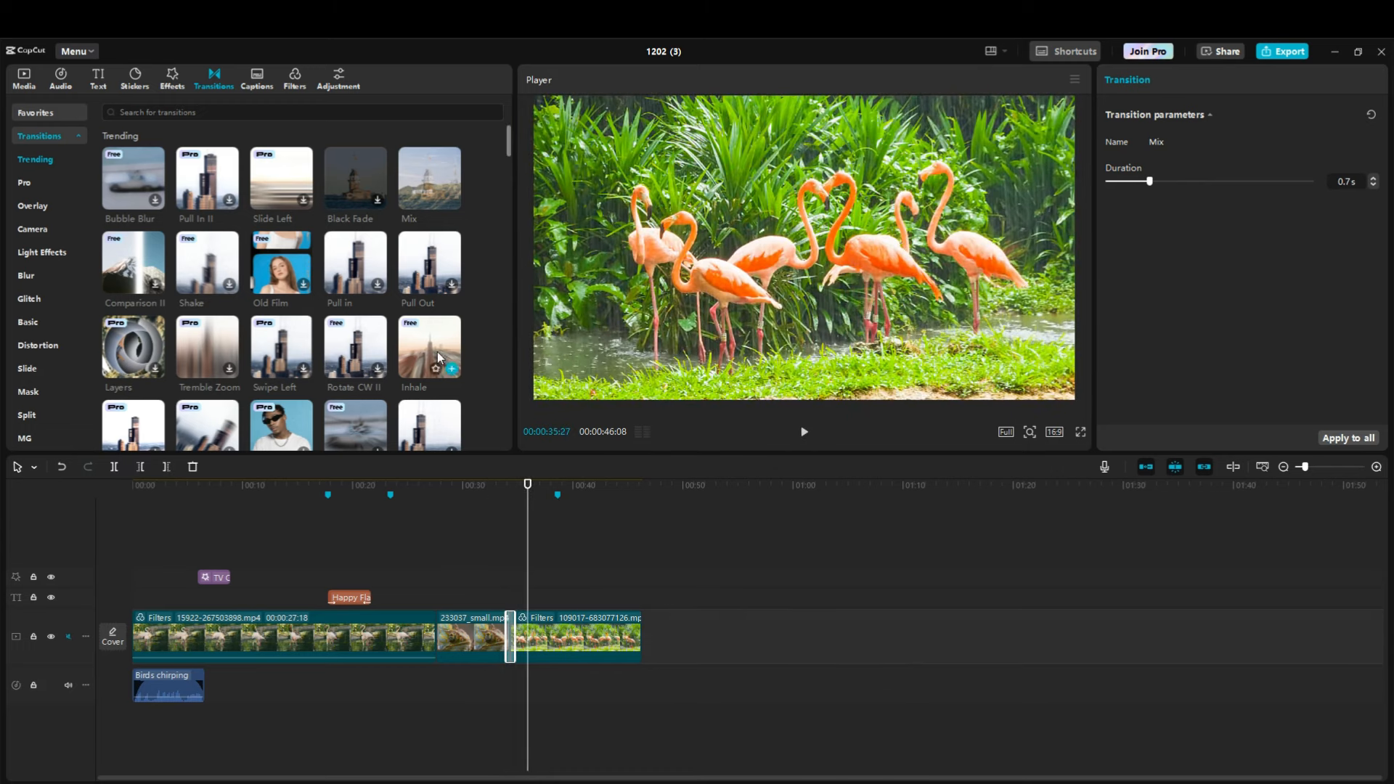
- Add the Circle transition between the first flamingo clip and the chameleon clip and play it back
scroll(294, 307, "down", 3)
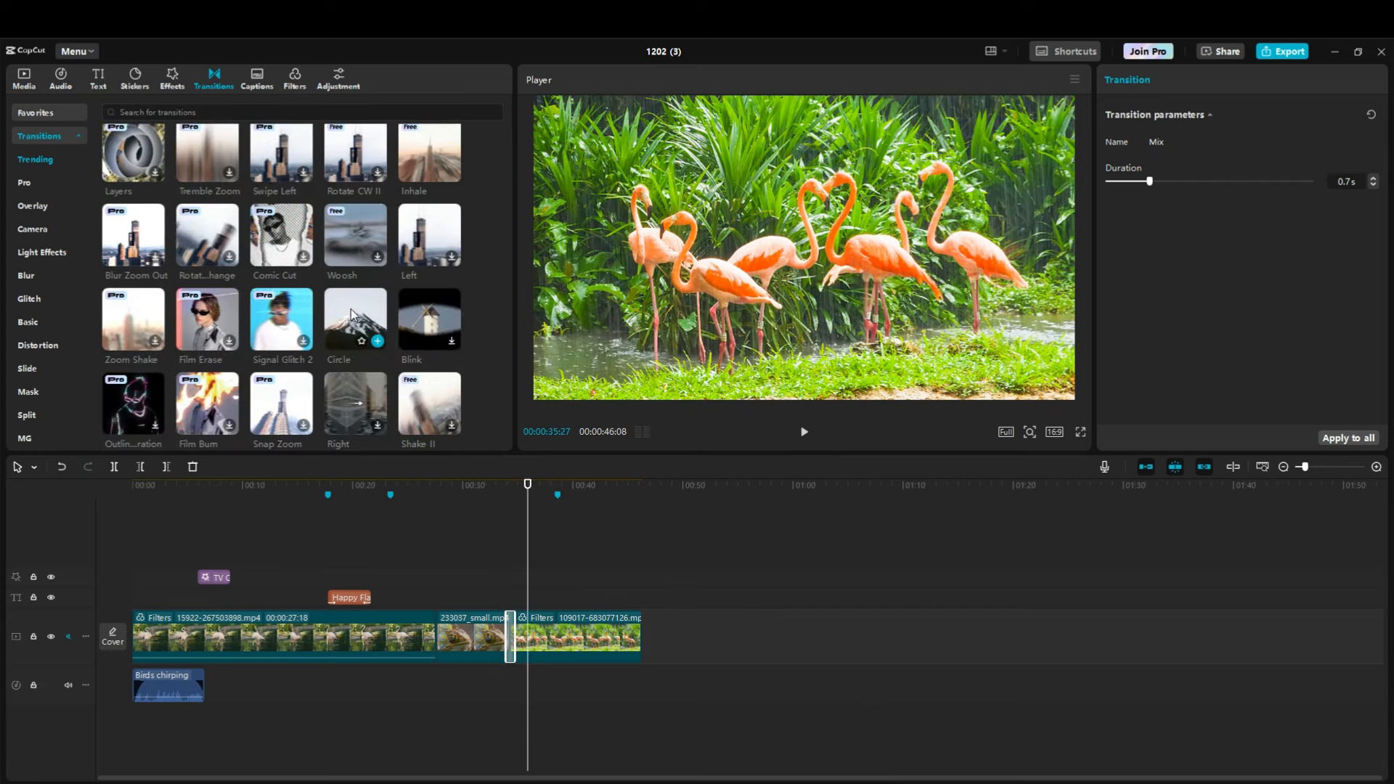
left_click_drag(351, 314, 437, 635)
left_click_drag(528, 485, 429, 498)
left_click(804, 431)
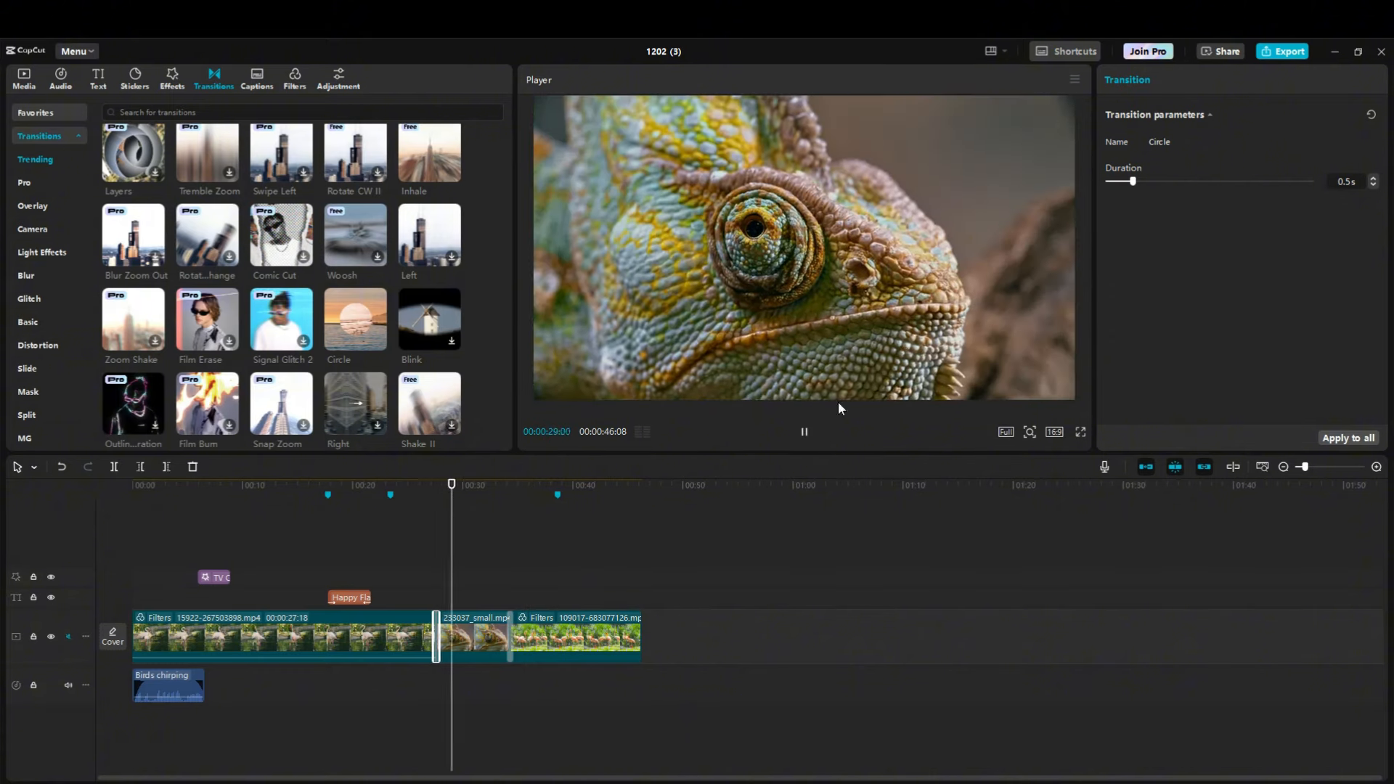
left_click(803, 432)
- Try the Circle transition at 2.5 s in playback, and set its duration to 0.6 s
left_click_drag(436, 630, 450, 630)
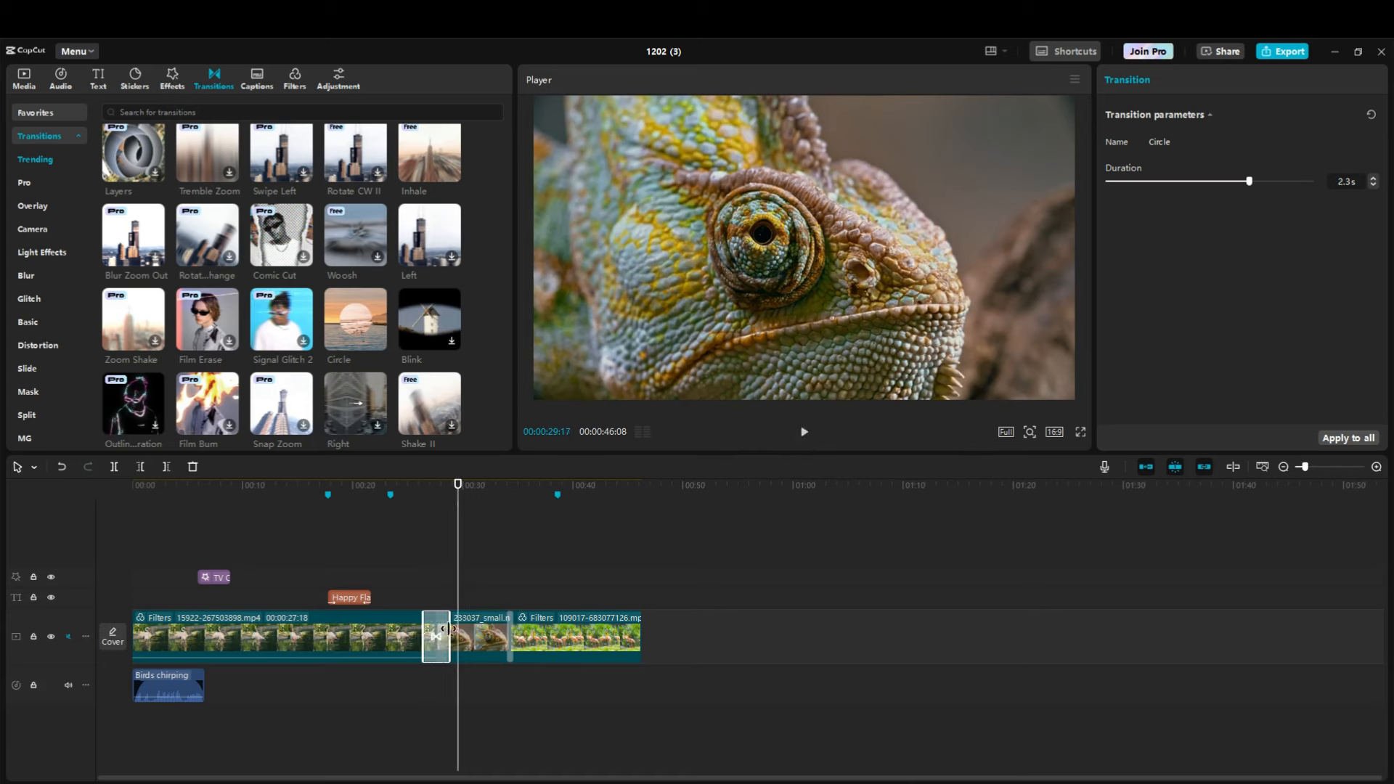
left_click_drag(460, 485, 417, 485)
left_click(801, 434)
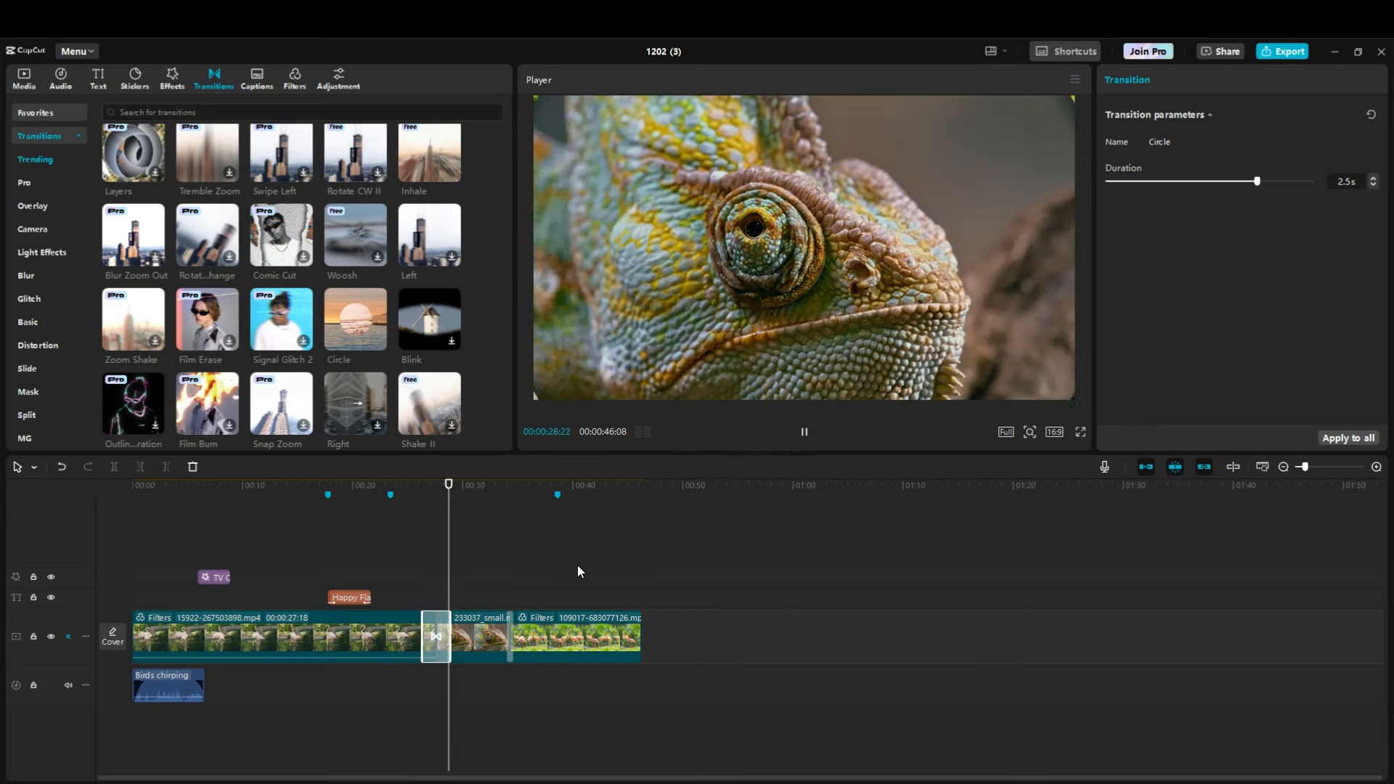
left_click(804, 434)
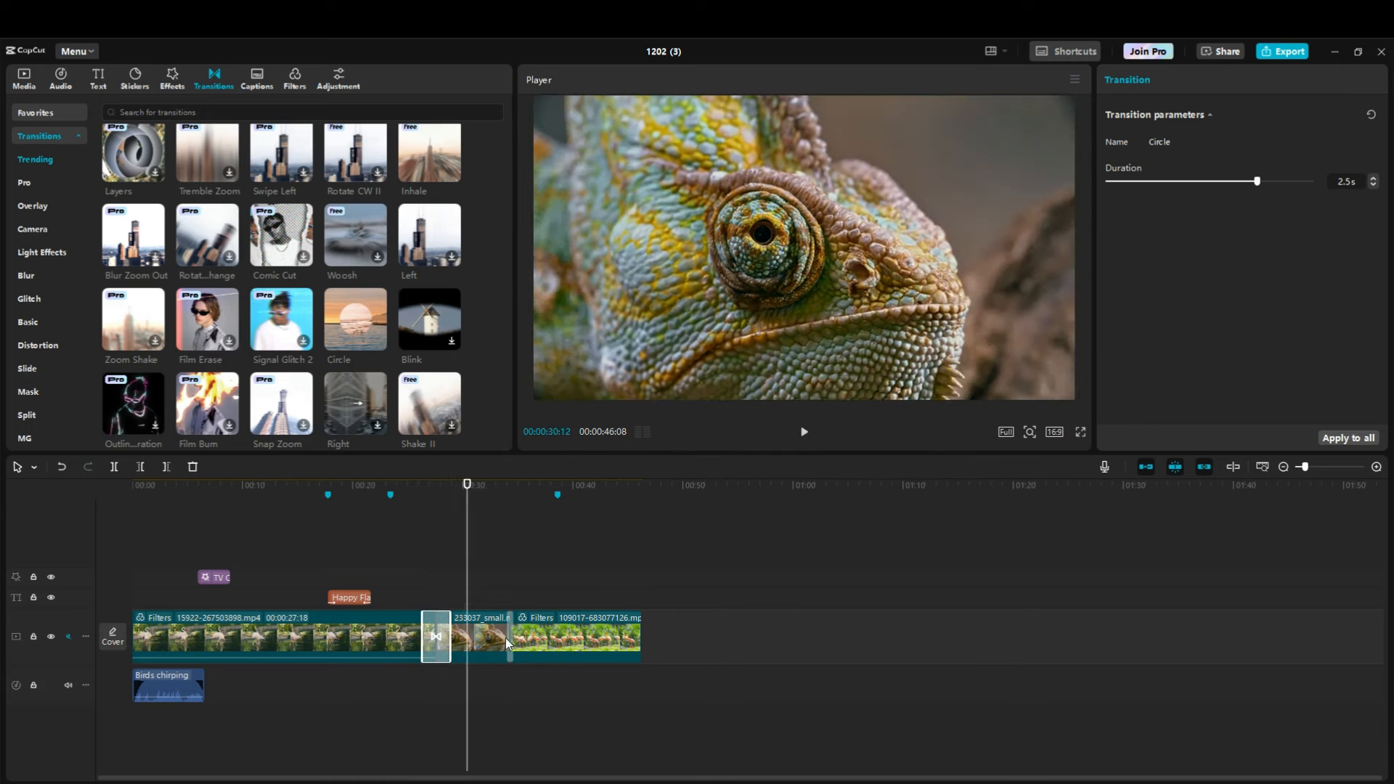
left_click_drag(449, 629, 435, 630)
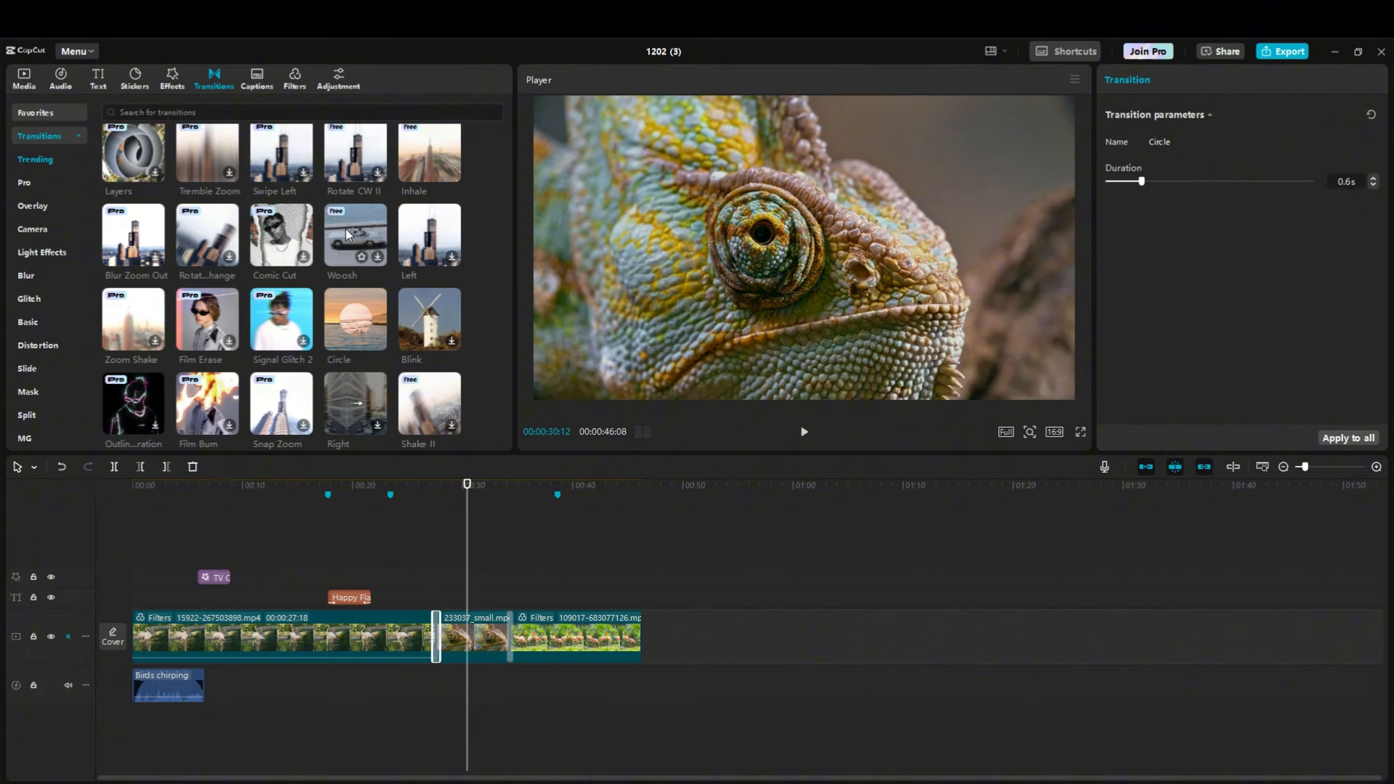
- Look at the auto captions options and the available spoken languages
left_click(256, 78)
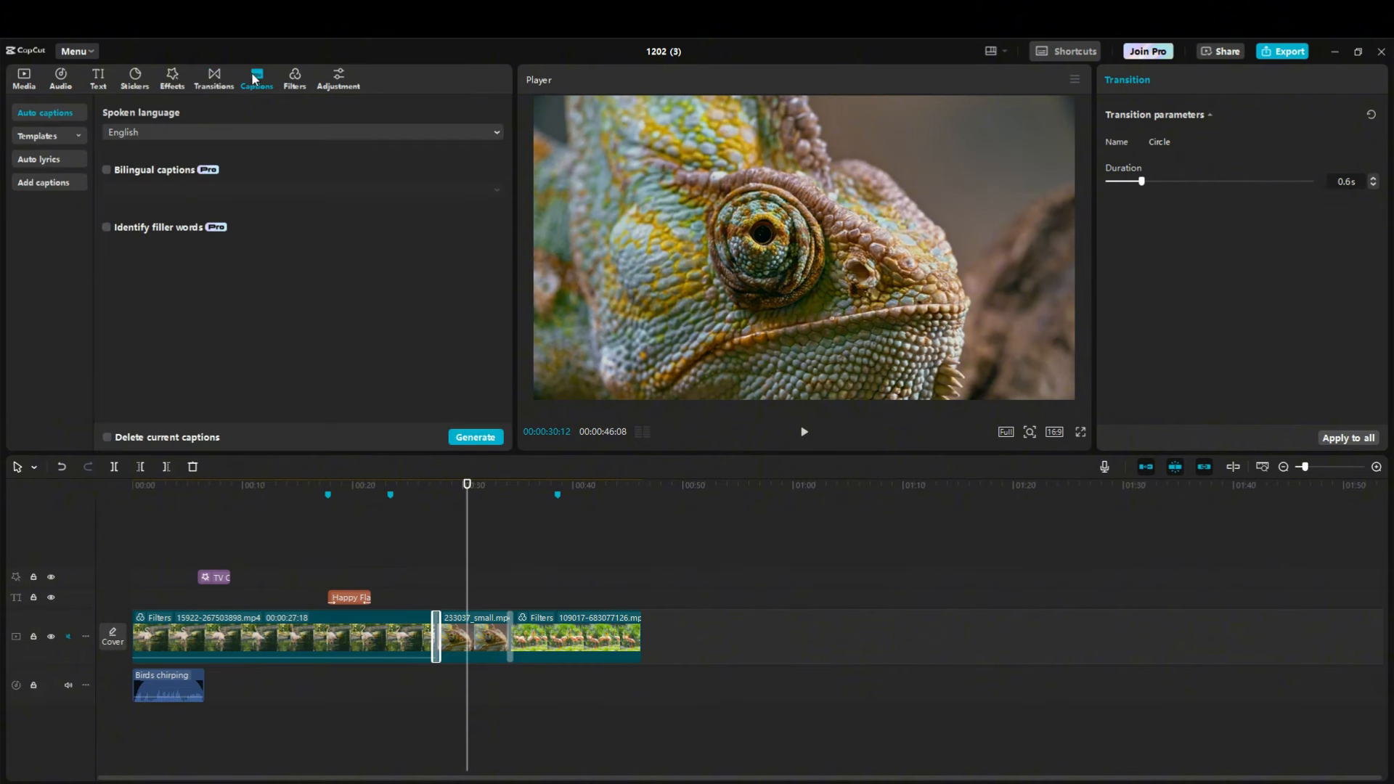
left_click(499, 133)
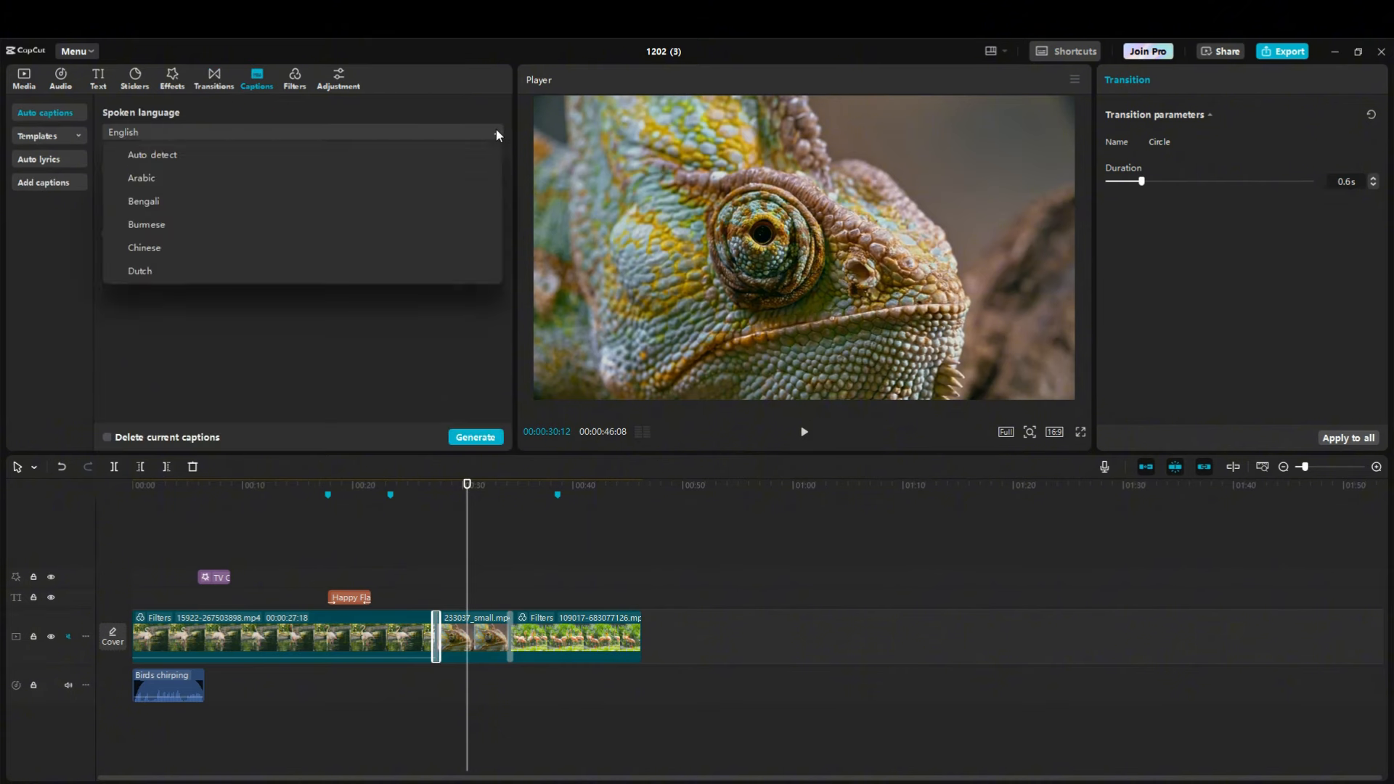
left_click(471, 128)
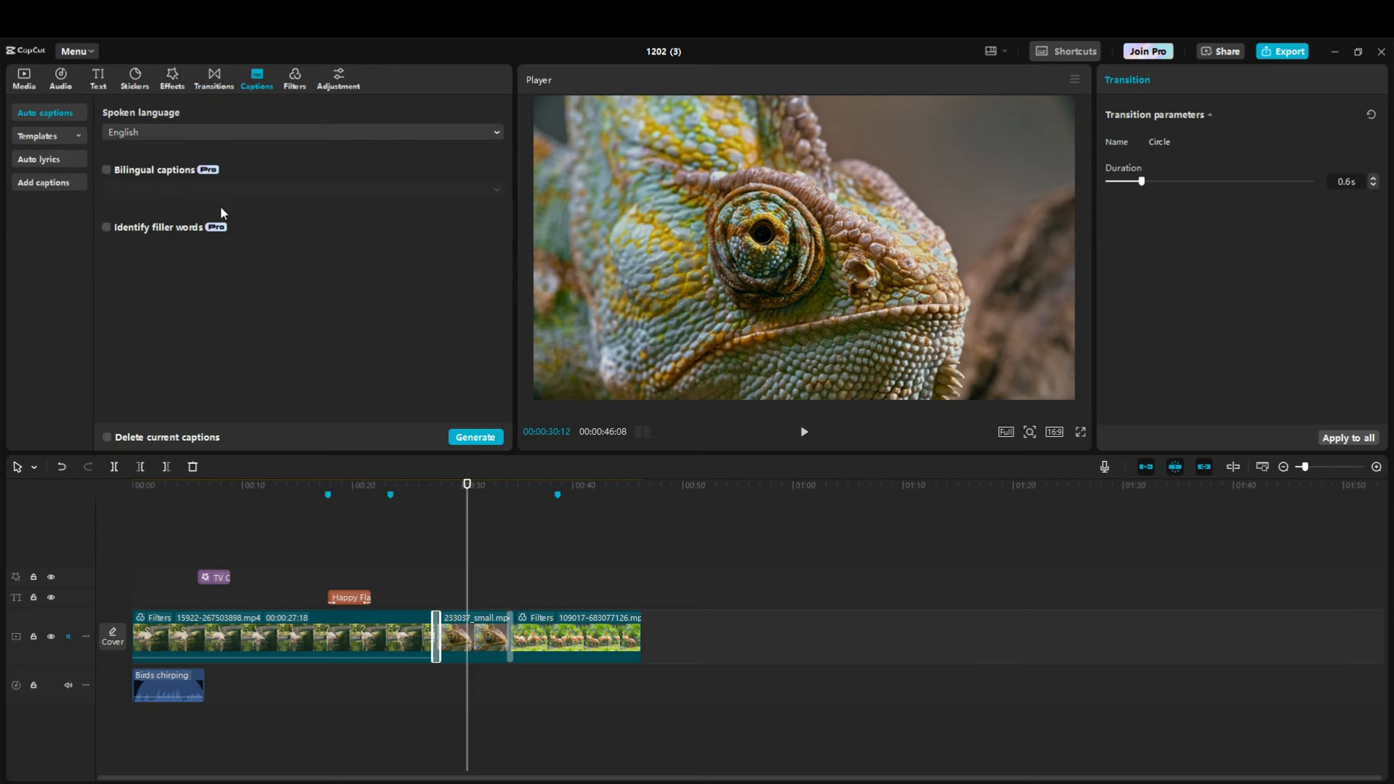
- Add a custom adjustment above the chameleon clip and set its colour temperature to -42
left_click(298, 84)
left_click(338, 81)
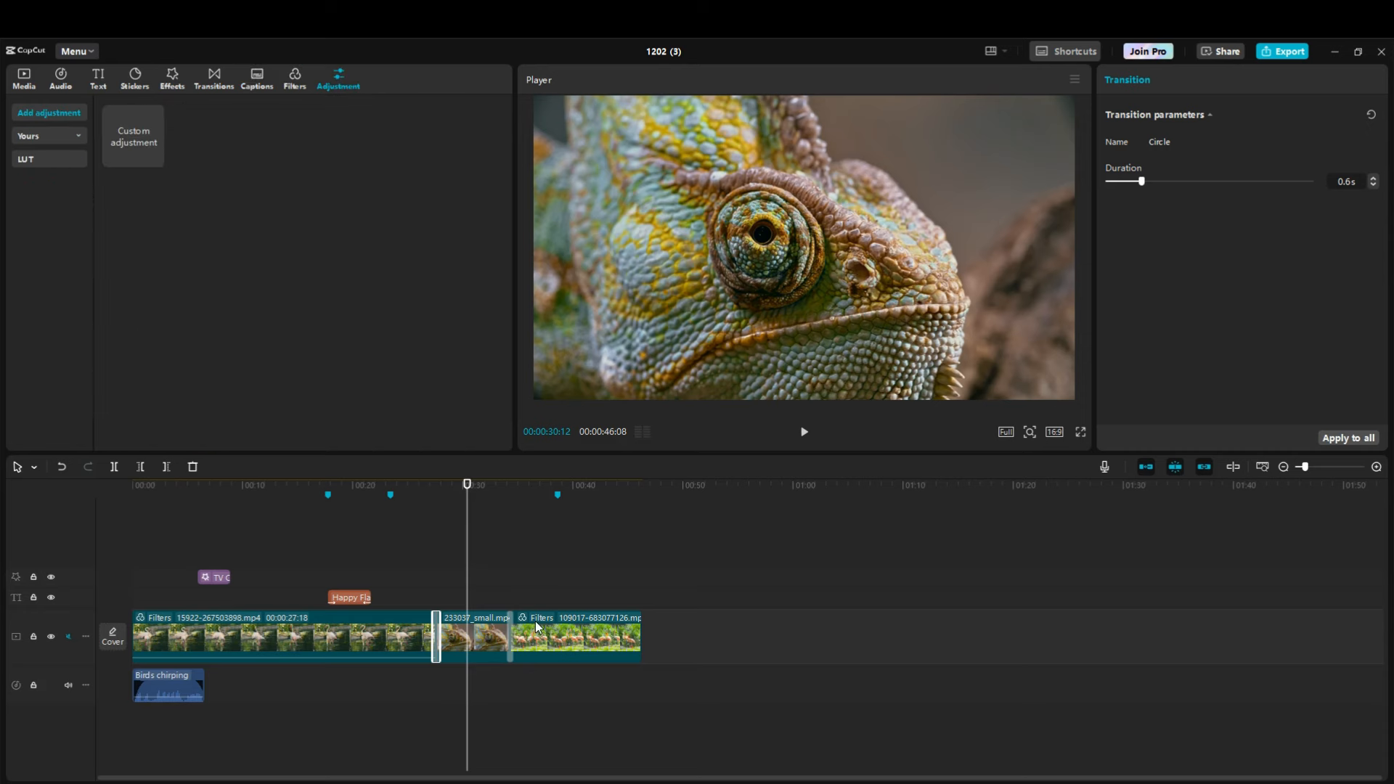
left_click_drag(129, 143, 512, 596)
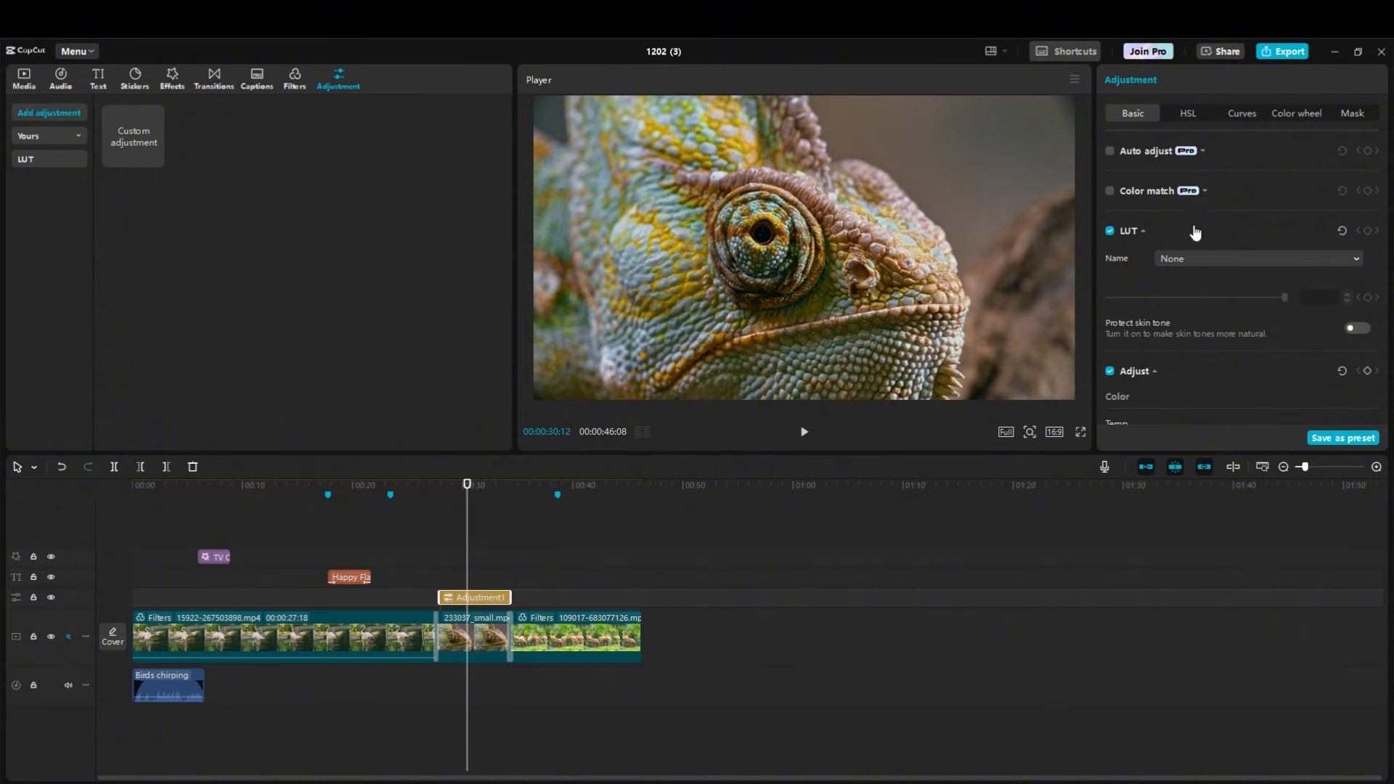
scroll(1178, 289, "down", 3)
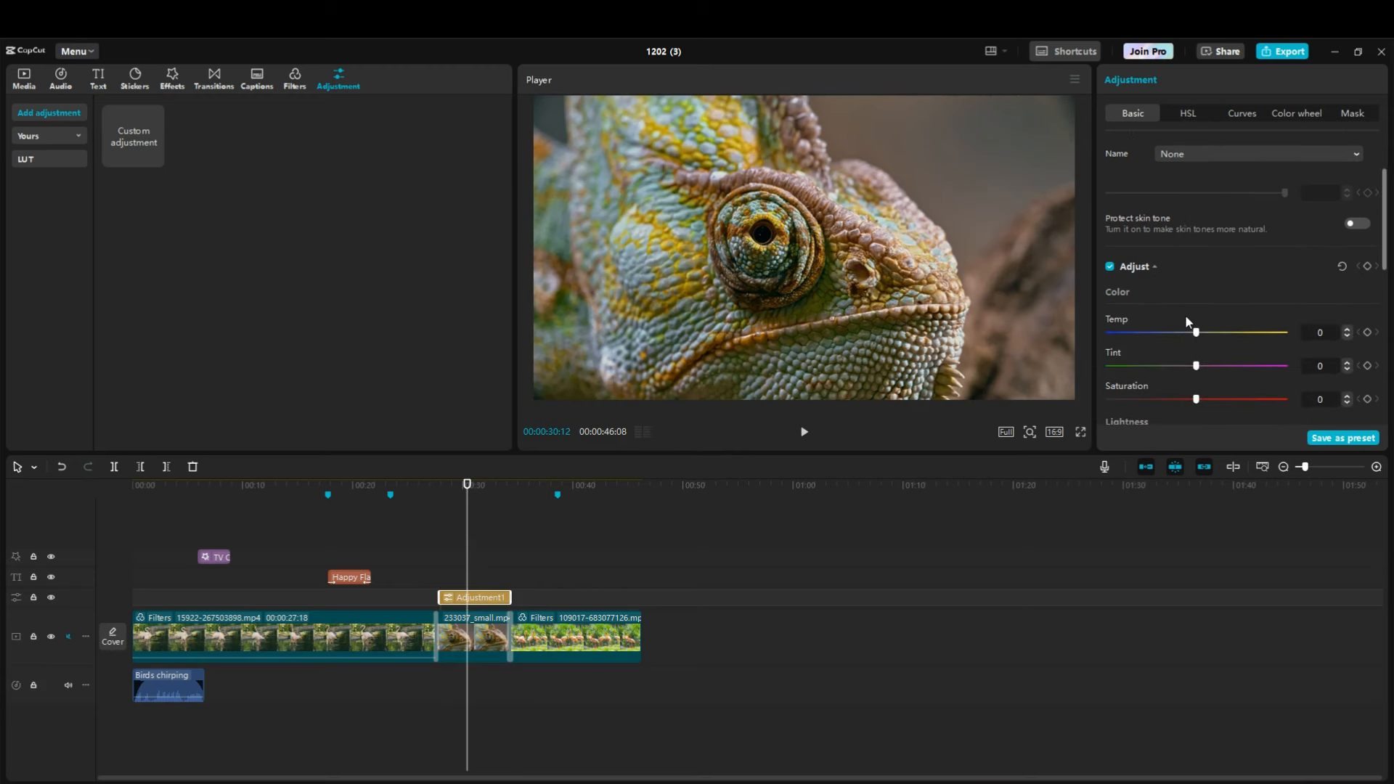
left_click_drag(1177, 333, 1123, 333)
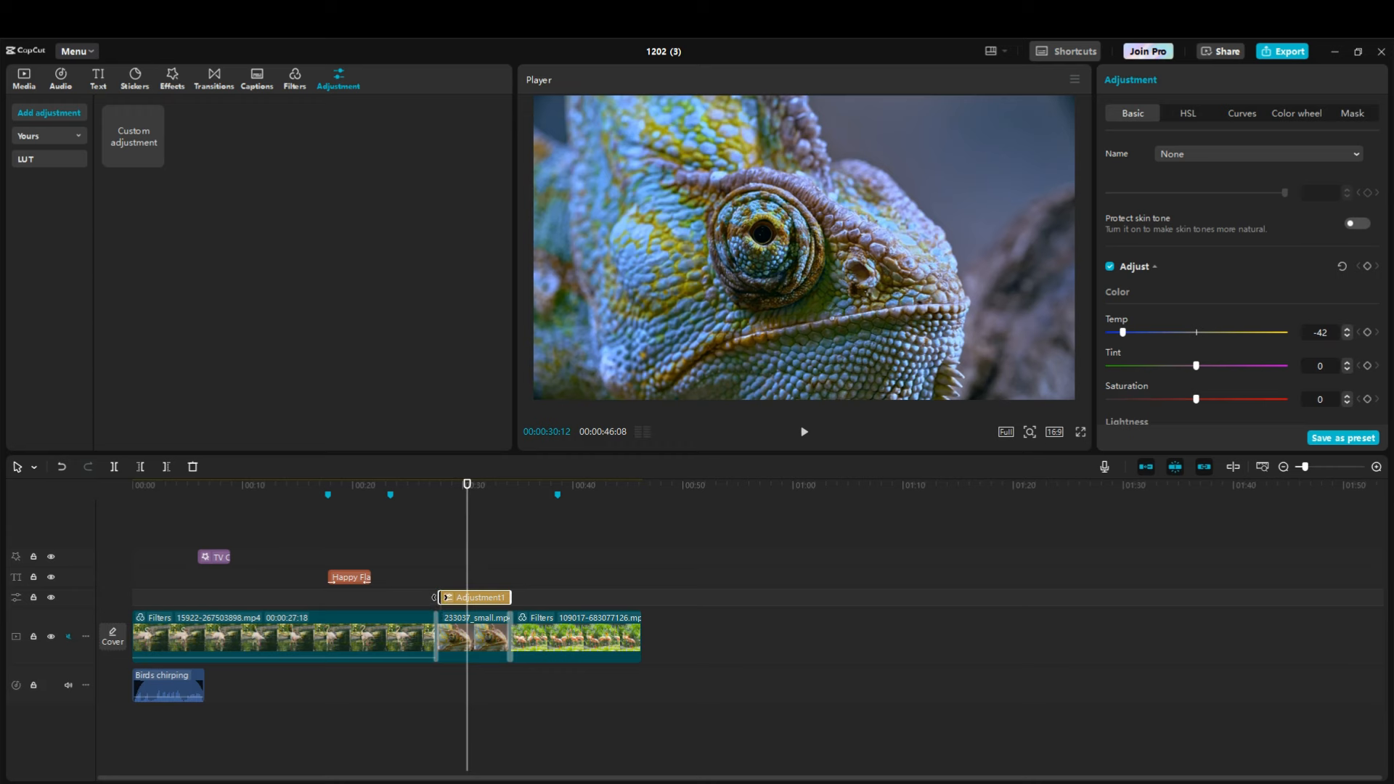
- Trim the adjustment's start to about 31 seconds, within the chameleon clip, and play back the section
left_click_drag(435, 597, 477, 596)
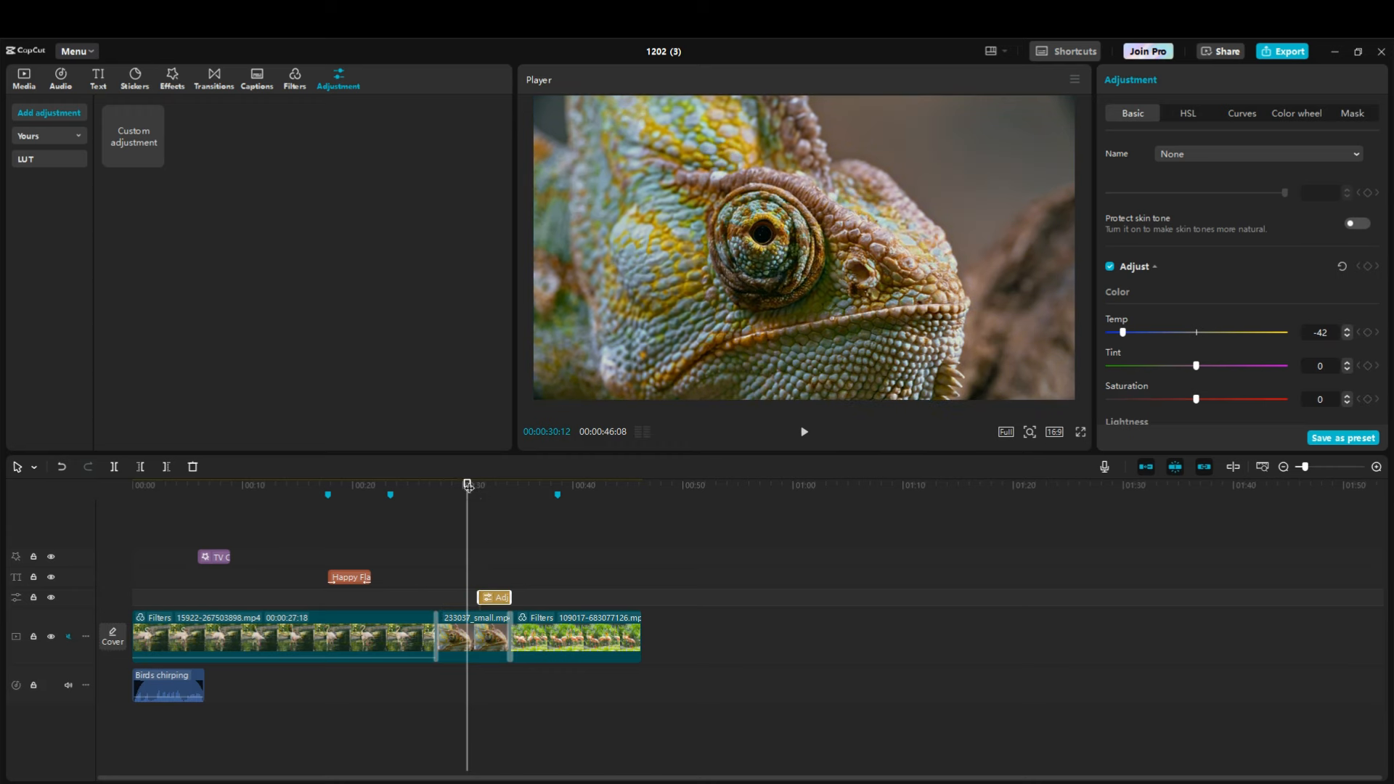
left_click(803, 433)
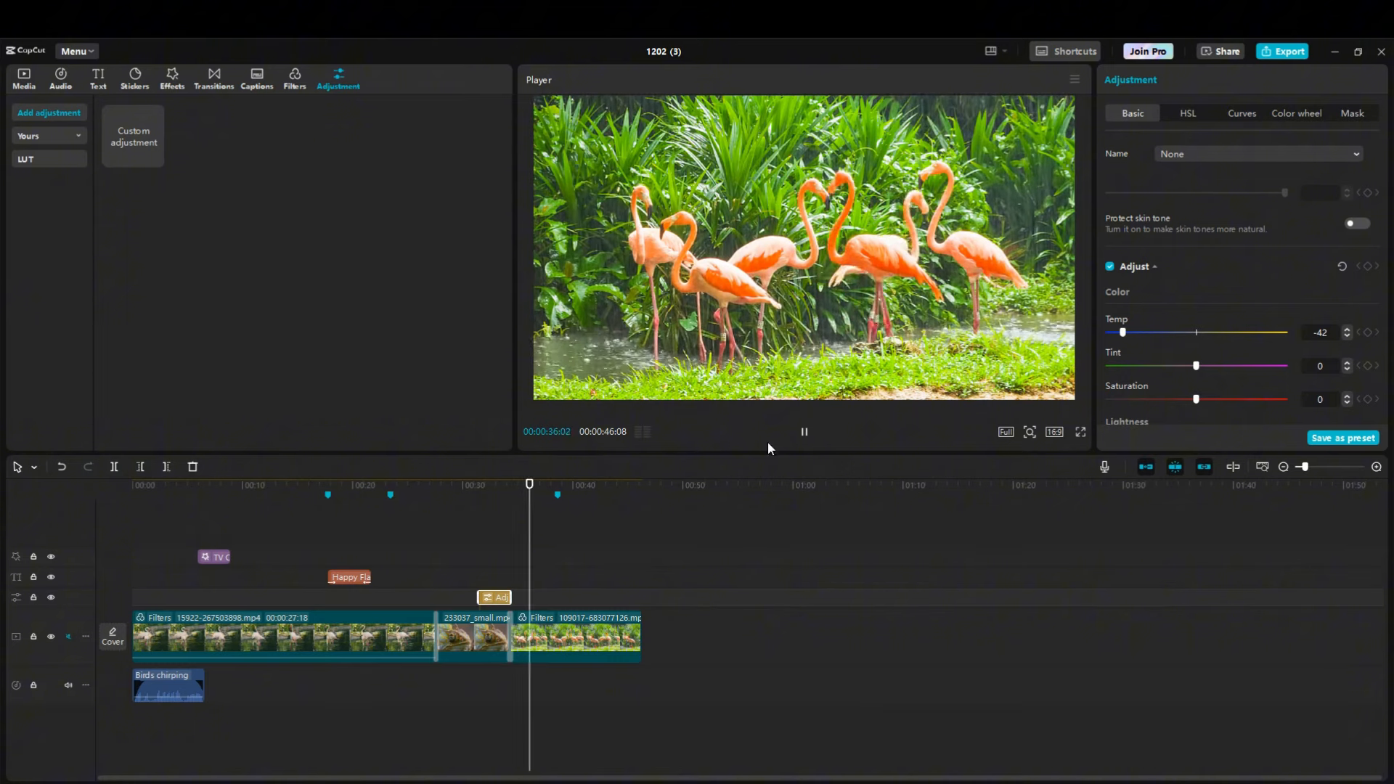
left_click(804, 432)
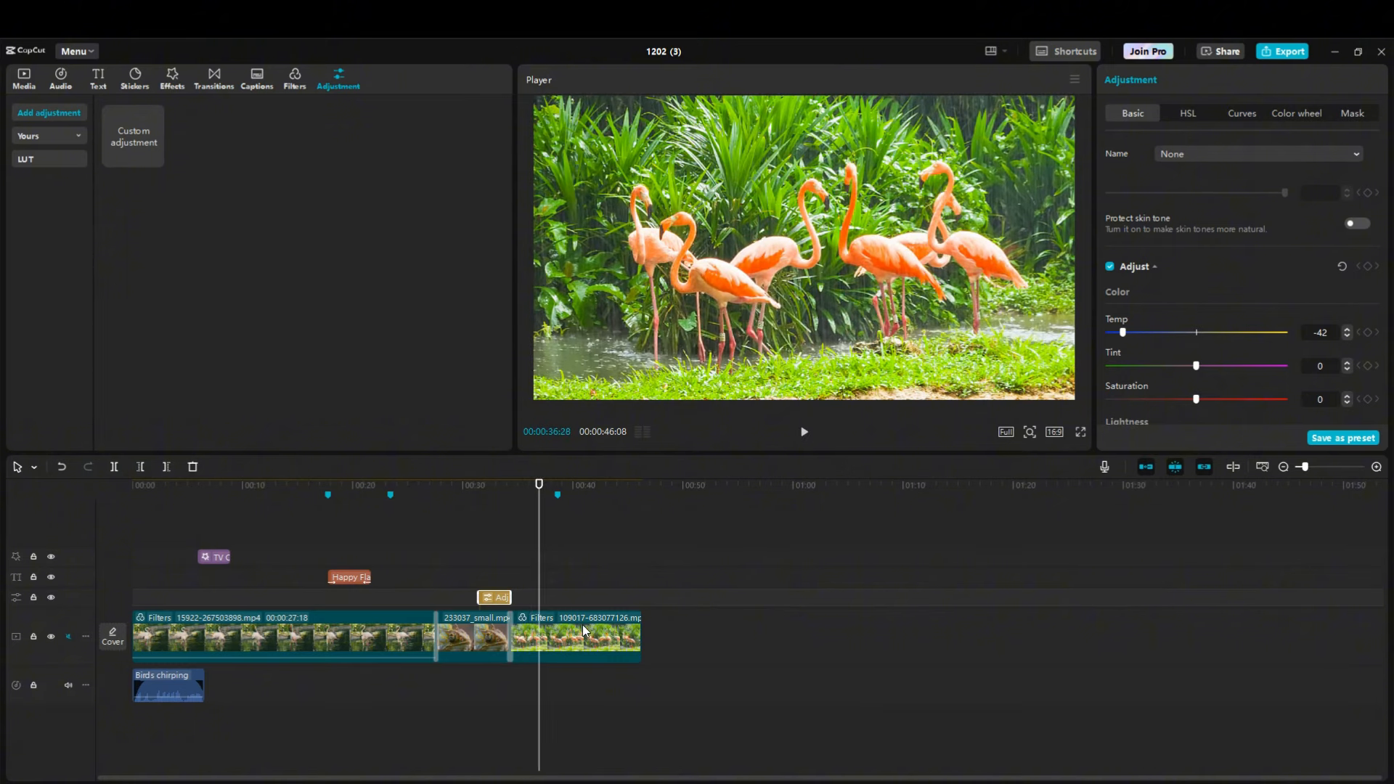
left_click(590, 508)
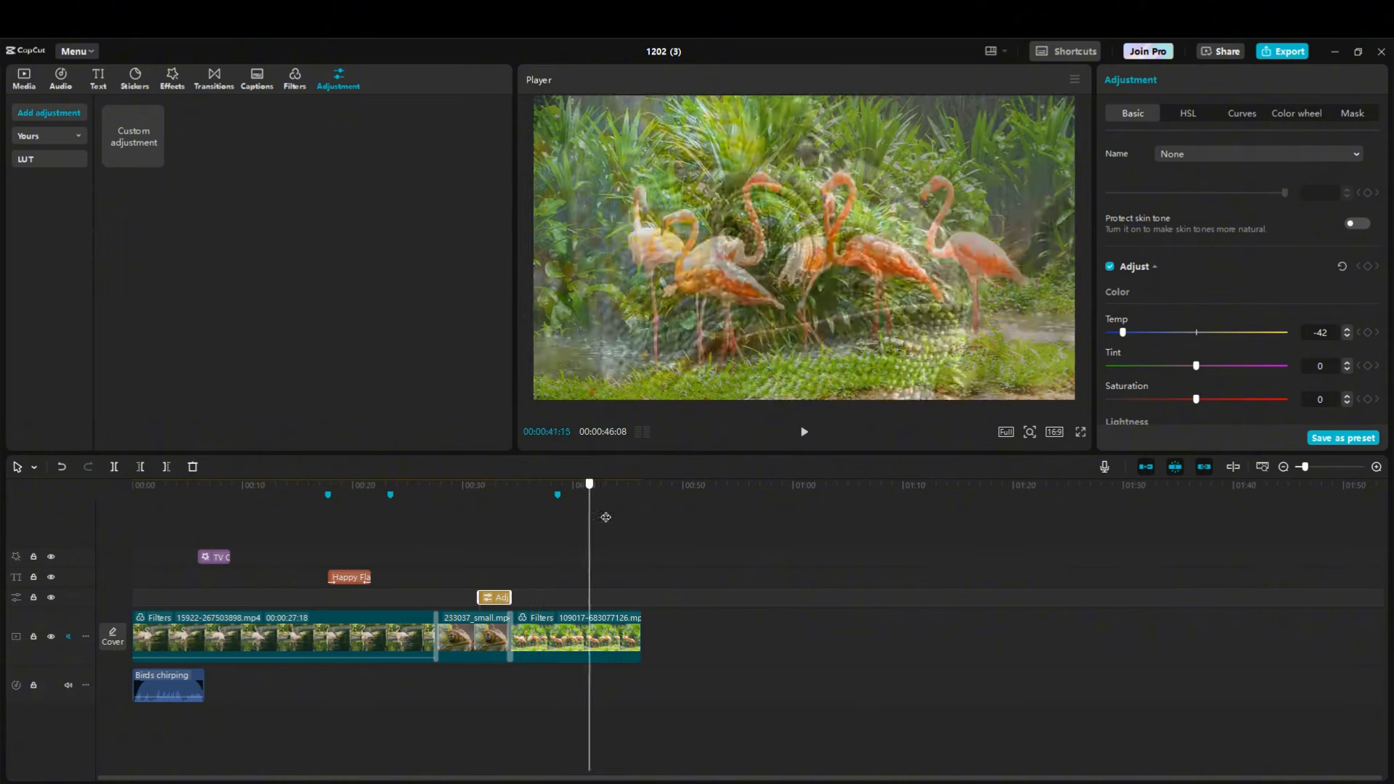
- Import the video How to Setup YT channel from the Desktop folder and append it after the last flamingo clip on the main track
left_click(660, 514)
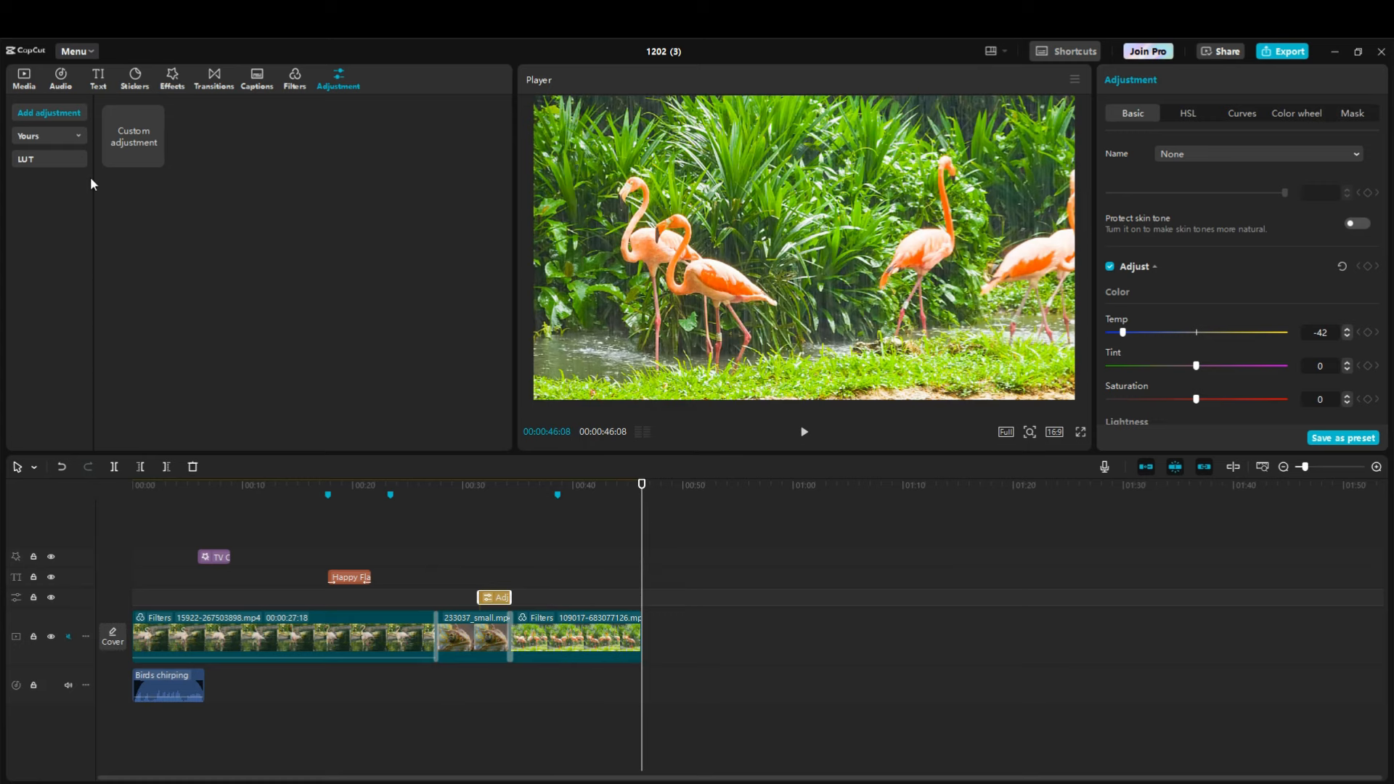
left_click(26, 79)
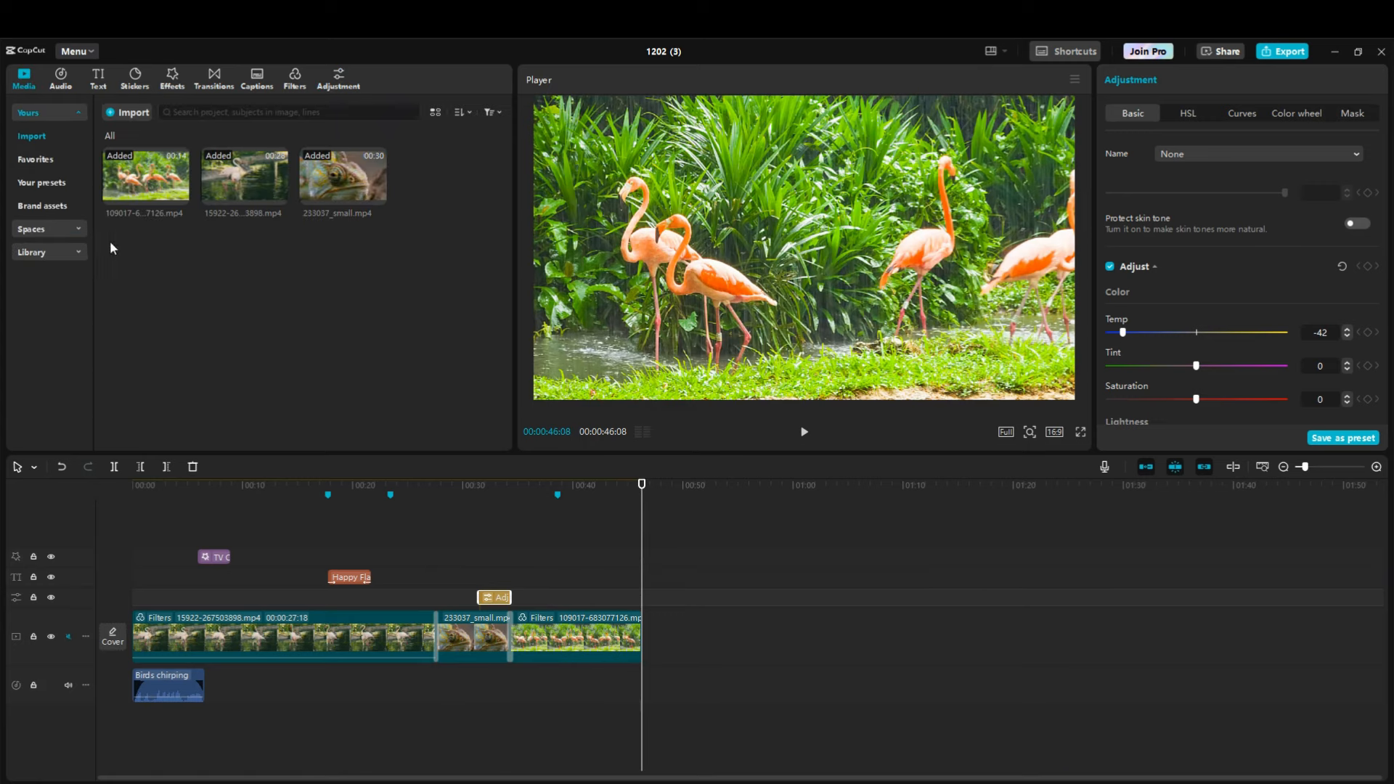
left_click(128, 113)
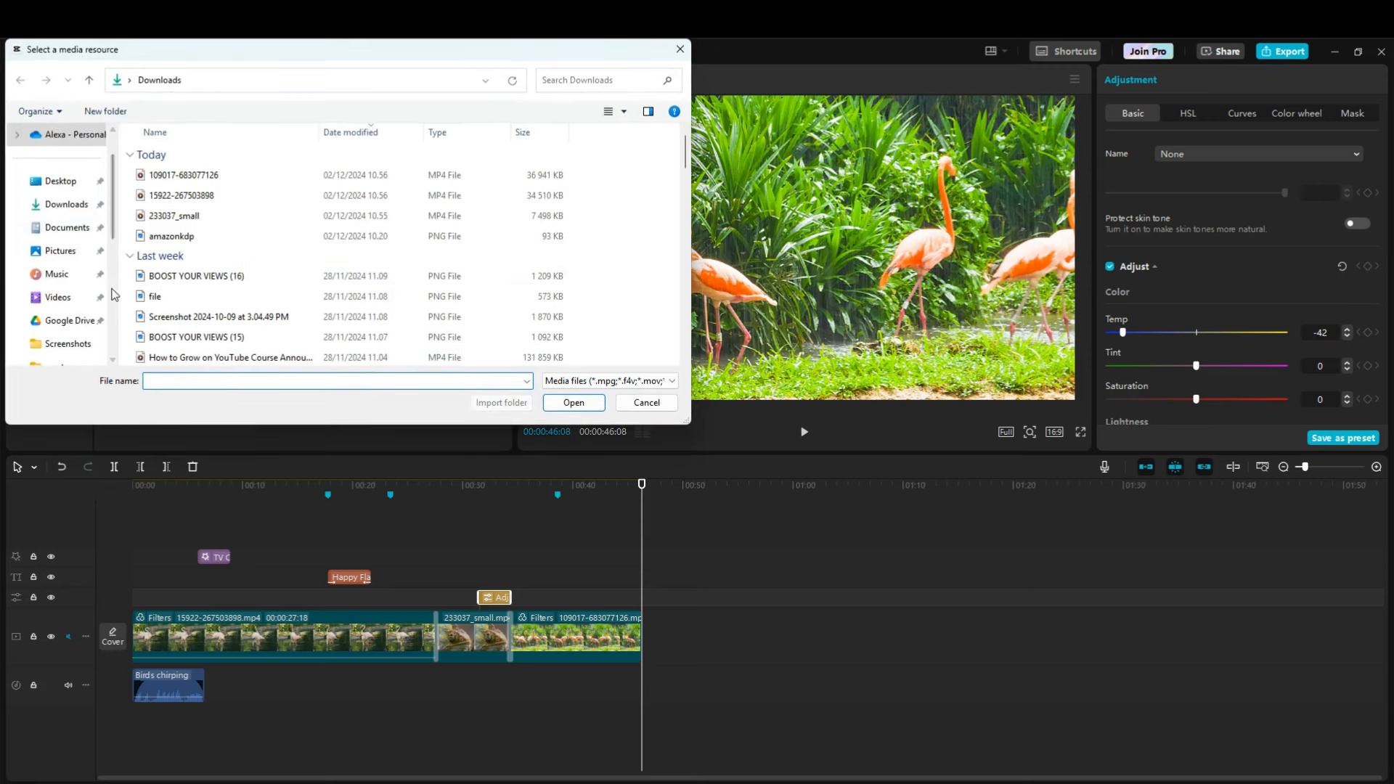
left_click(67, 183)
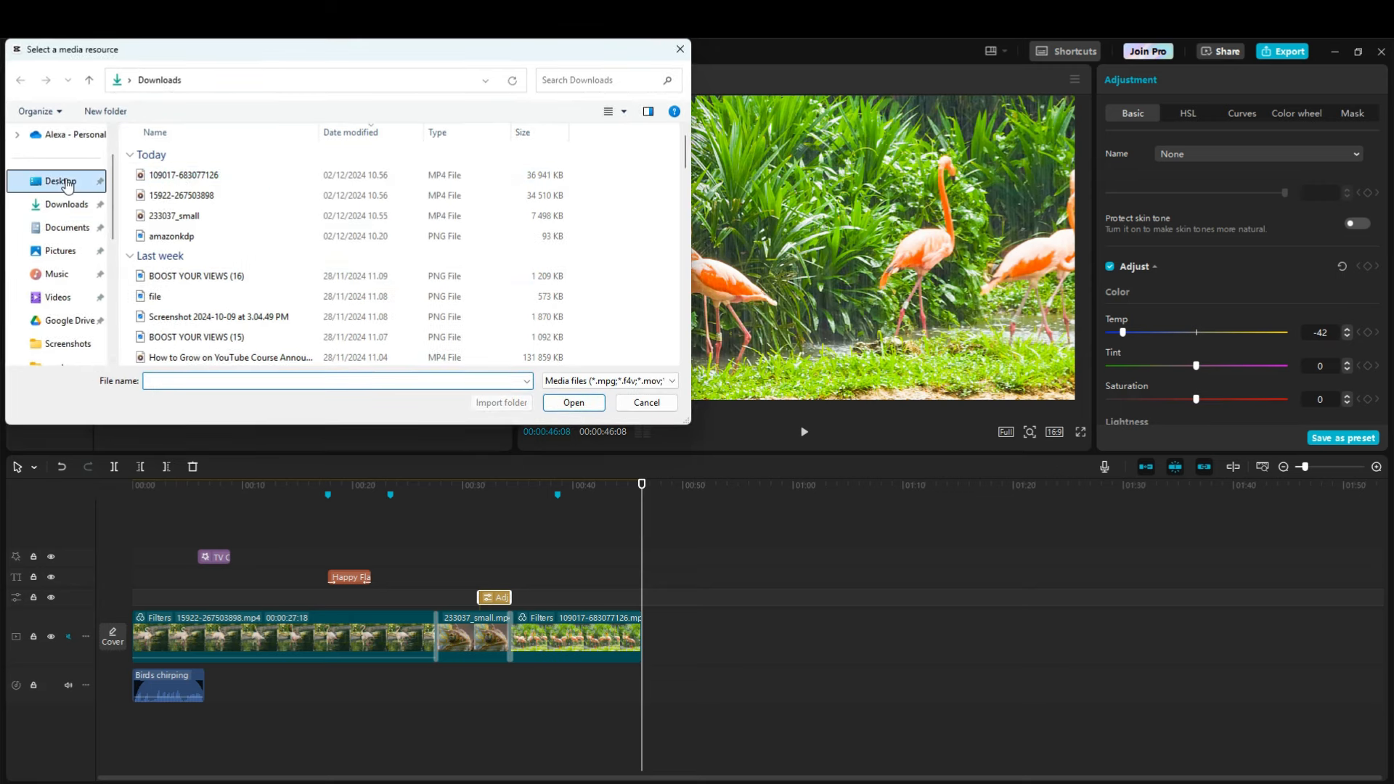
left_click(197, 222)
left_click(568, 398)
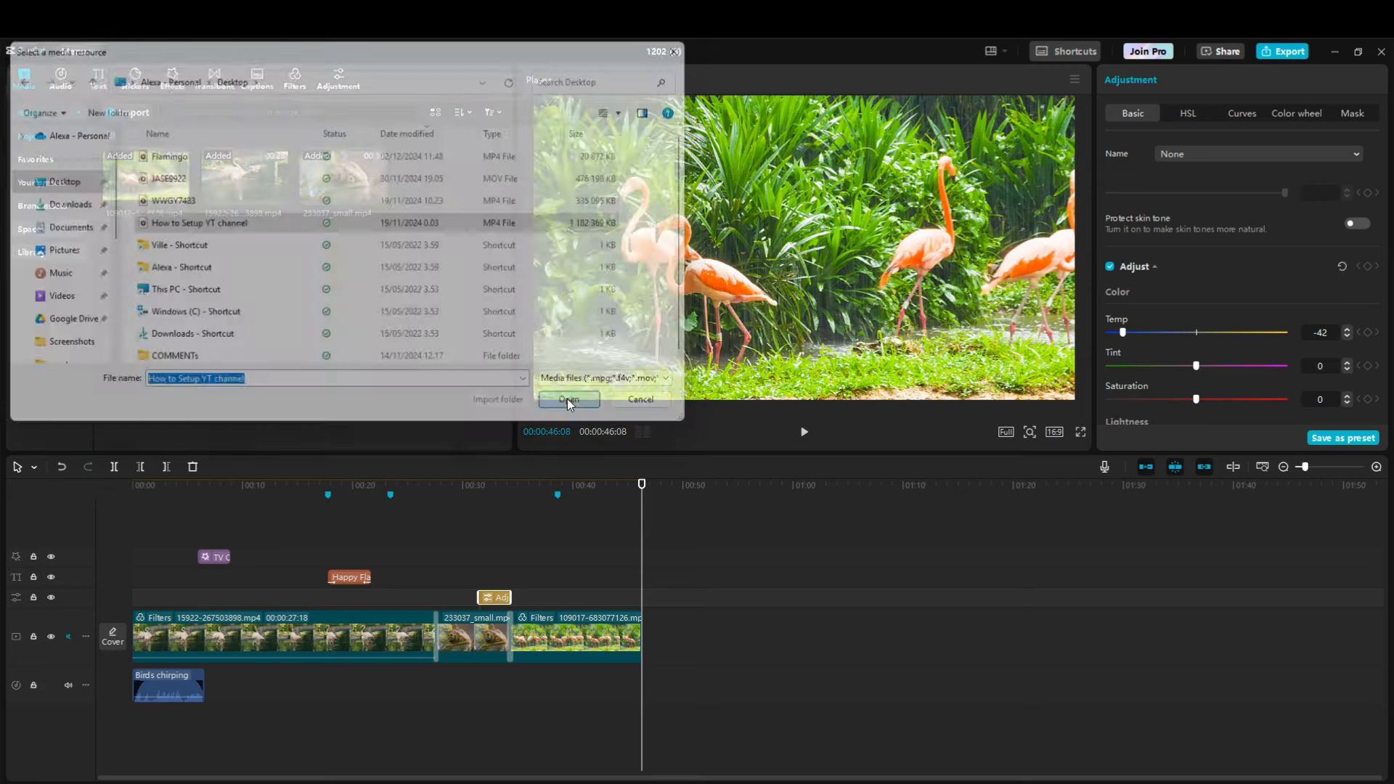
left_click_drag(461, 194, 650, 621)
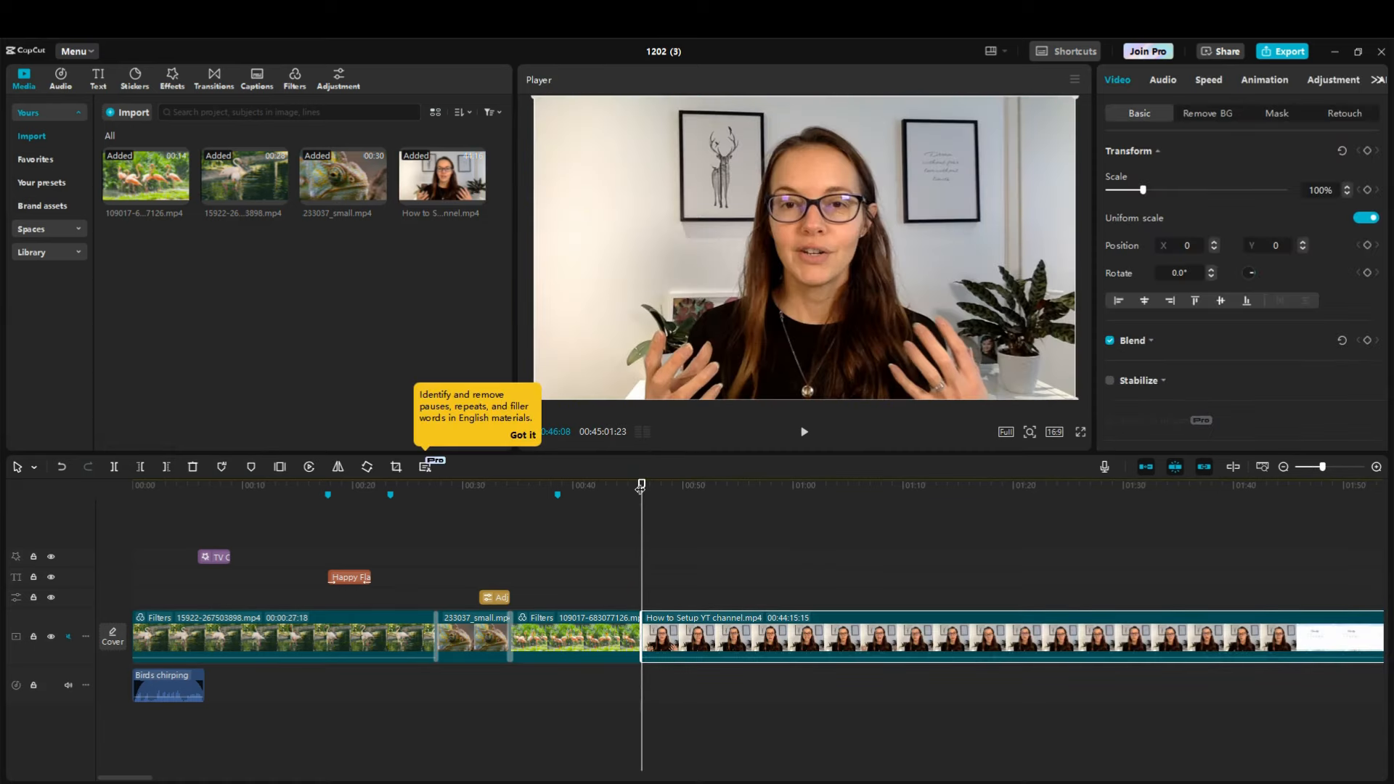
- Unmute the main video track and scrub through the talking clip, stopping at about 1:02 on the timeline
left_click_drag(639, 486, 660, 486)
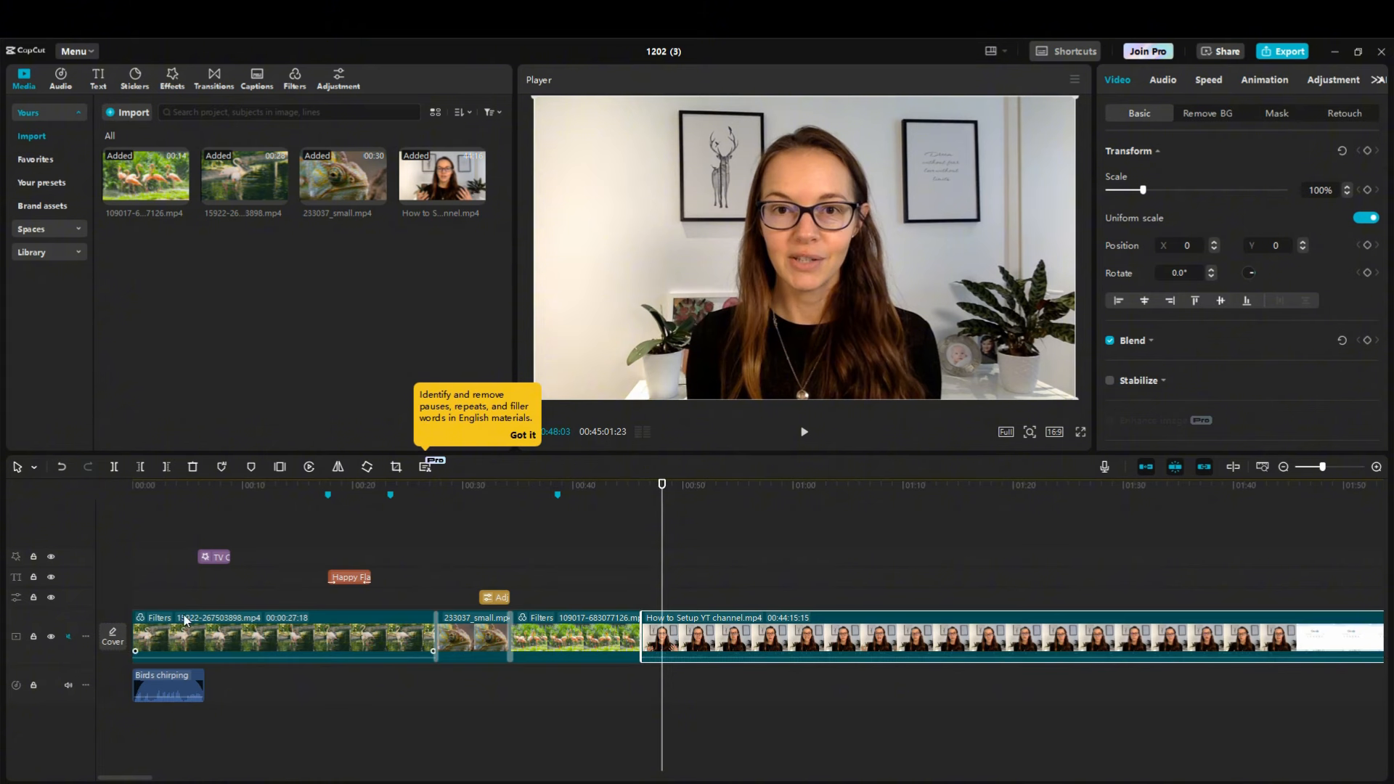
left_click(67, 637)
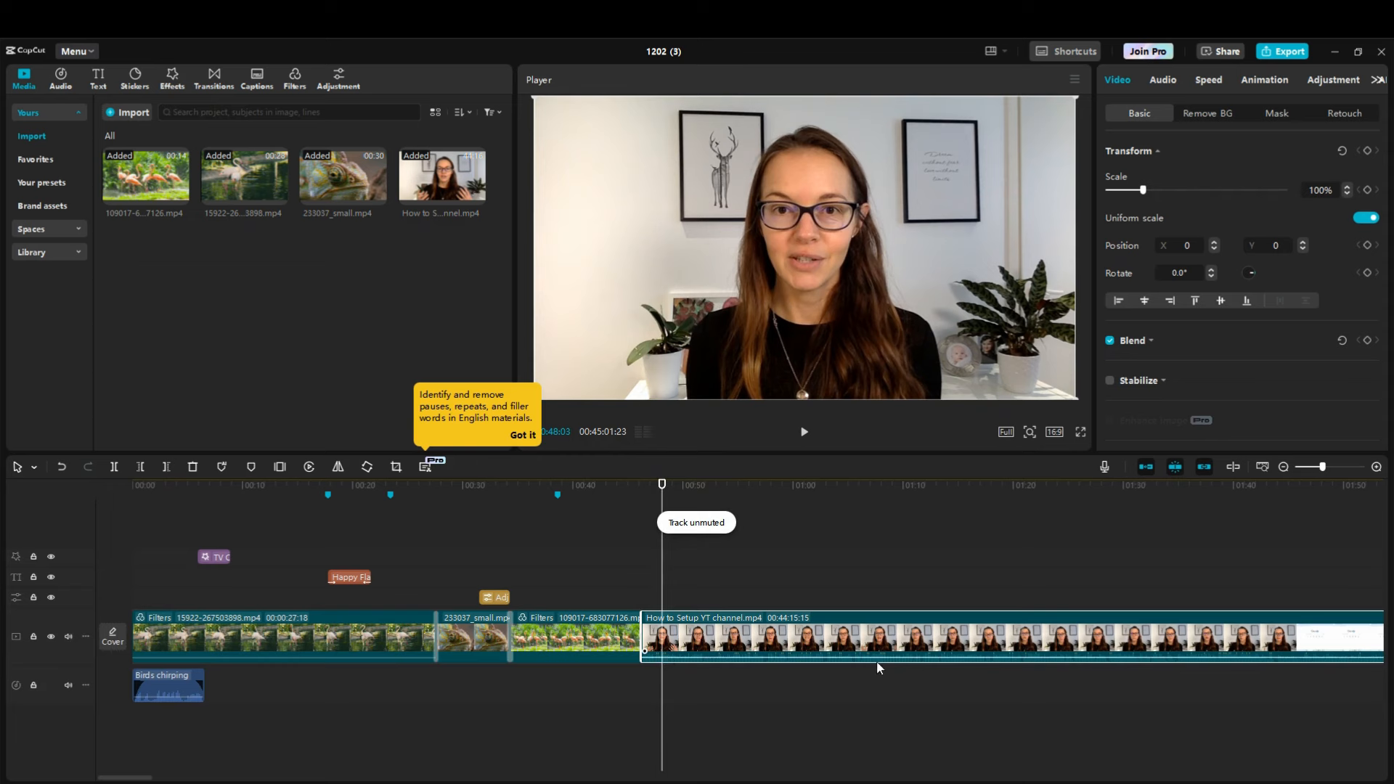
left_click_drag(662, 487, 1272, 481)
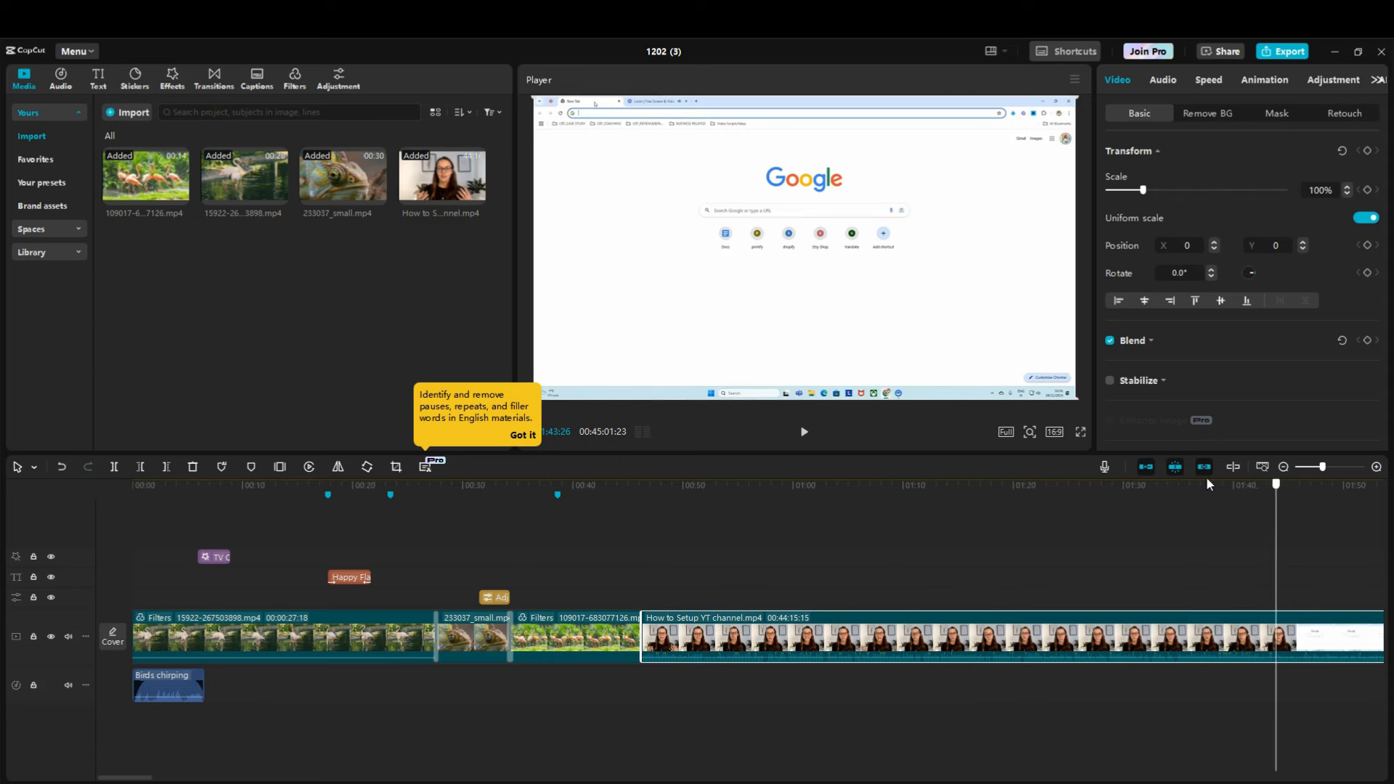
left_click_drag(834, 476, 825, 463)
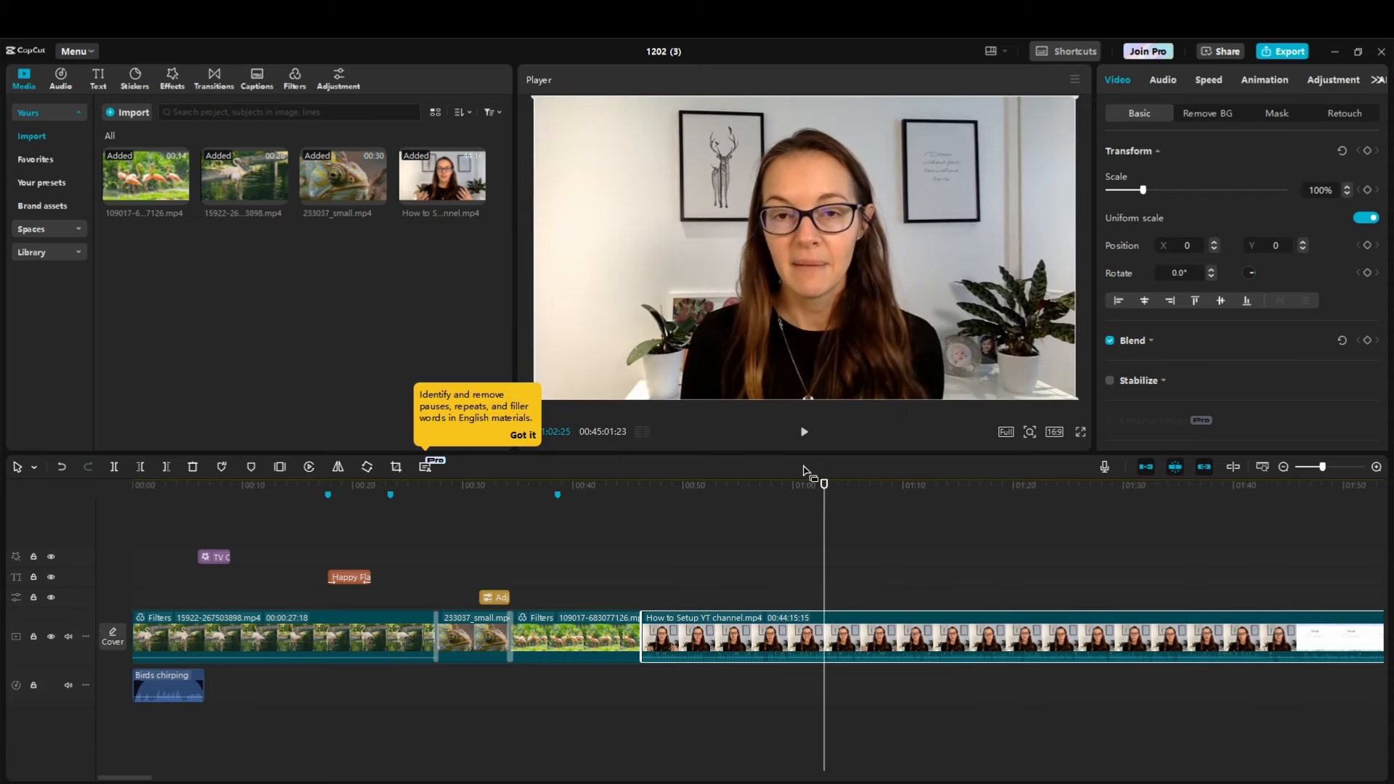
- Split the talking clip at 1:02:25 and 1:03:11, and delete the short piece between the cuts
left_click(114, 469)
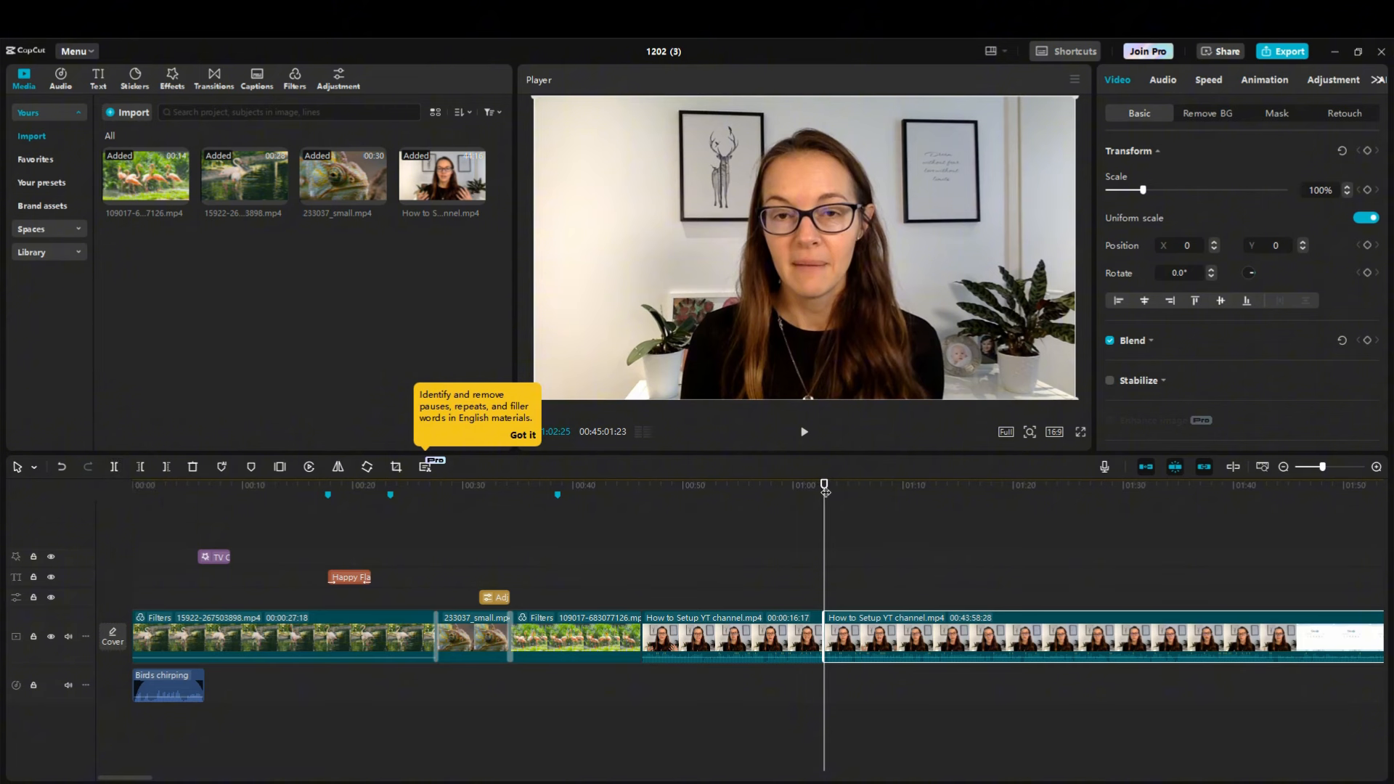
left_click_drag(825, 485, 832, 484)
left_click(114, 469)
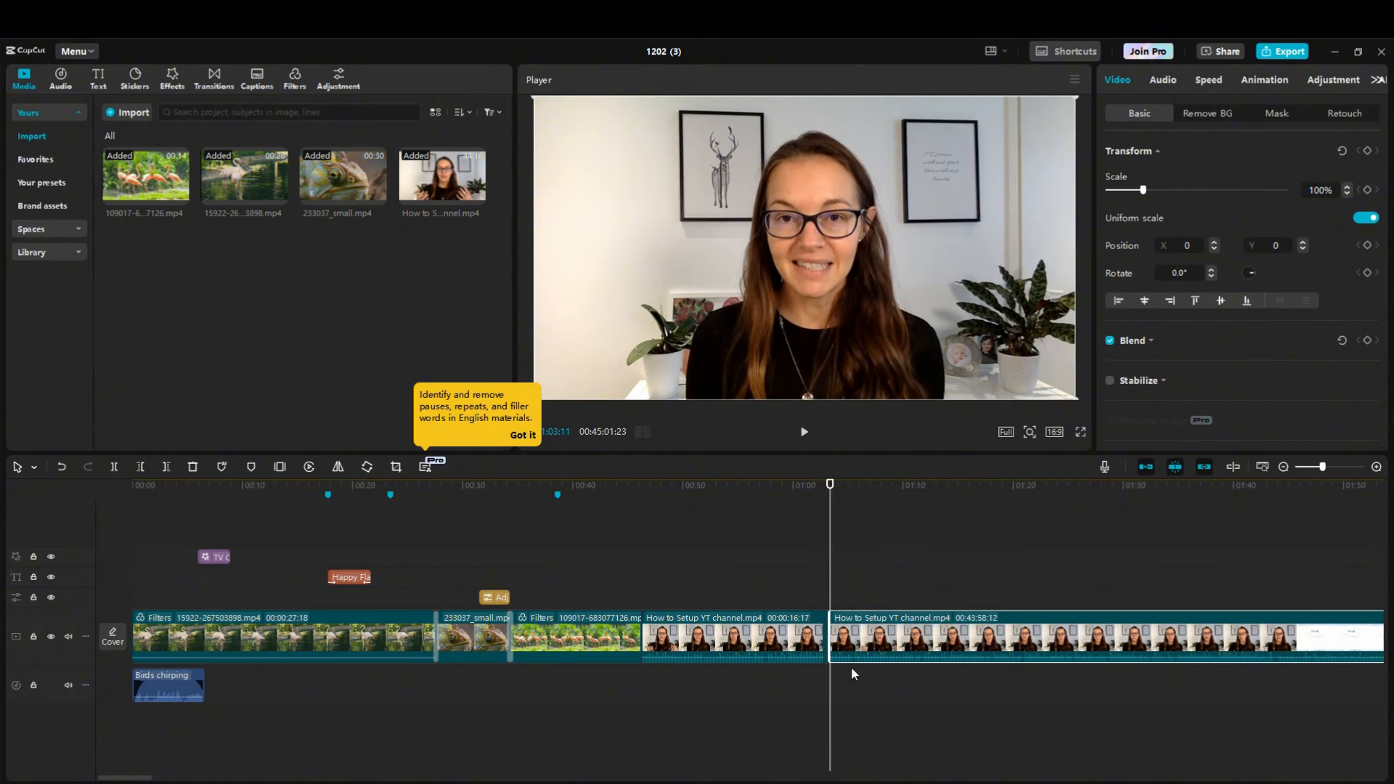
left_click(826, 627)
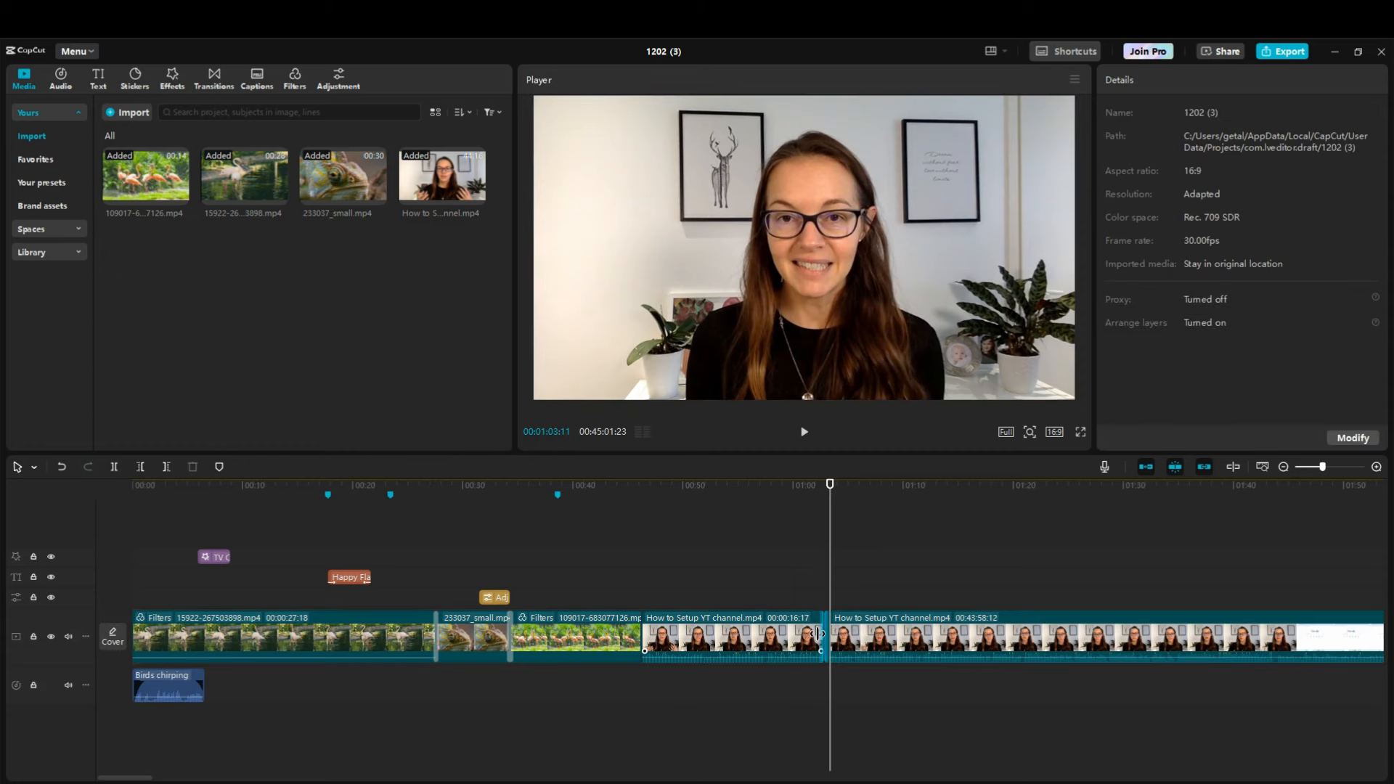
left_click_drag(1323, 467, 1327, 467)
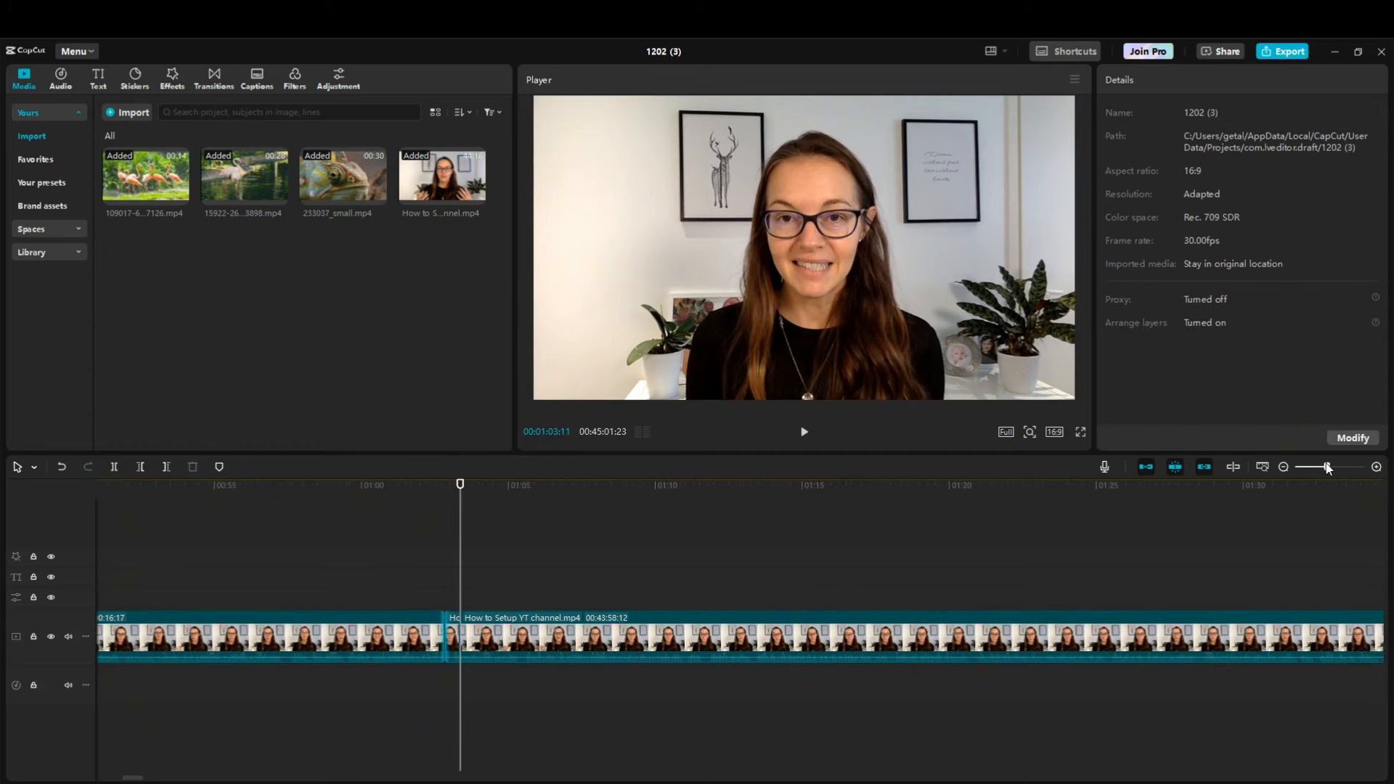
left_click(511, 558)
left_click(455, 624)
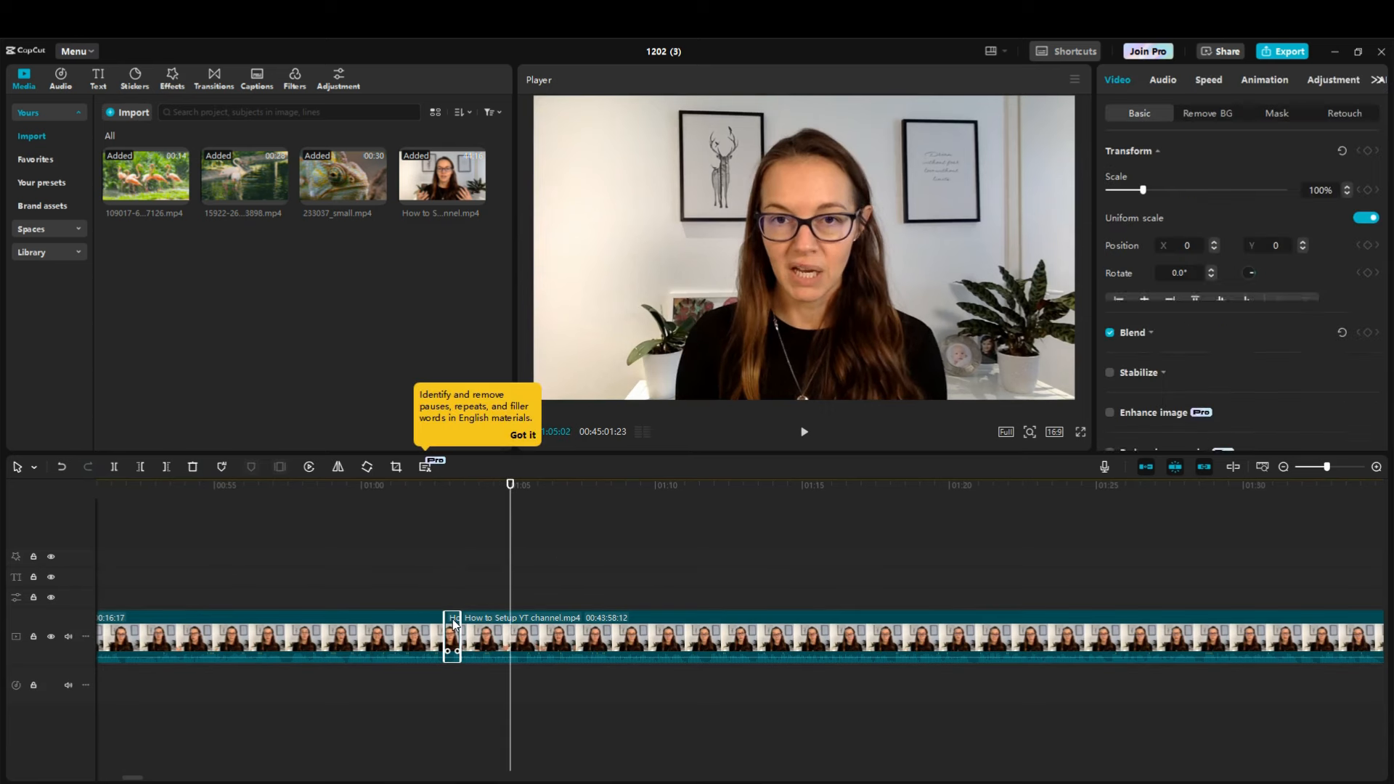
key("Delete")
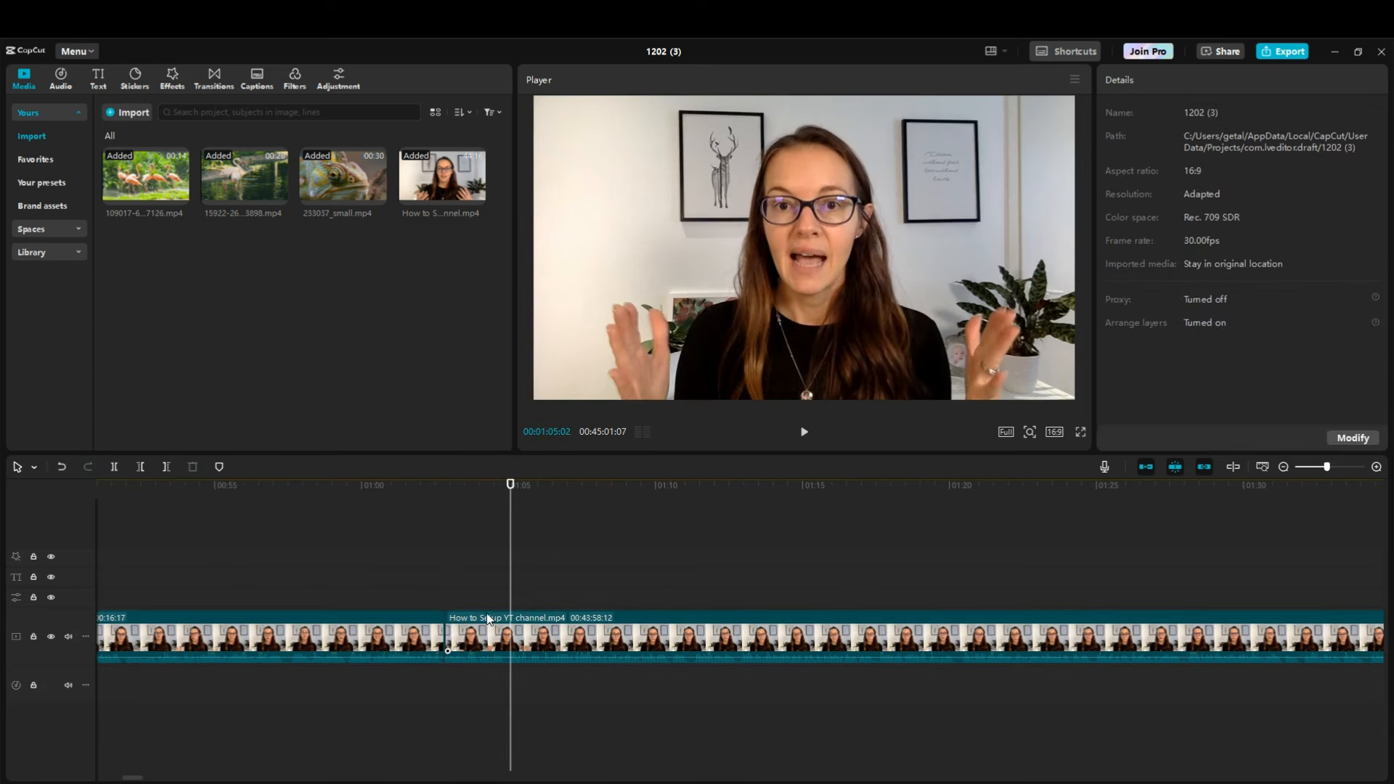
- Delete both remaining parts of the talking clip from the timeline
left_click_drag(1326, 467, 1316, 468)
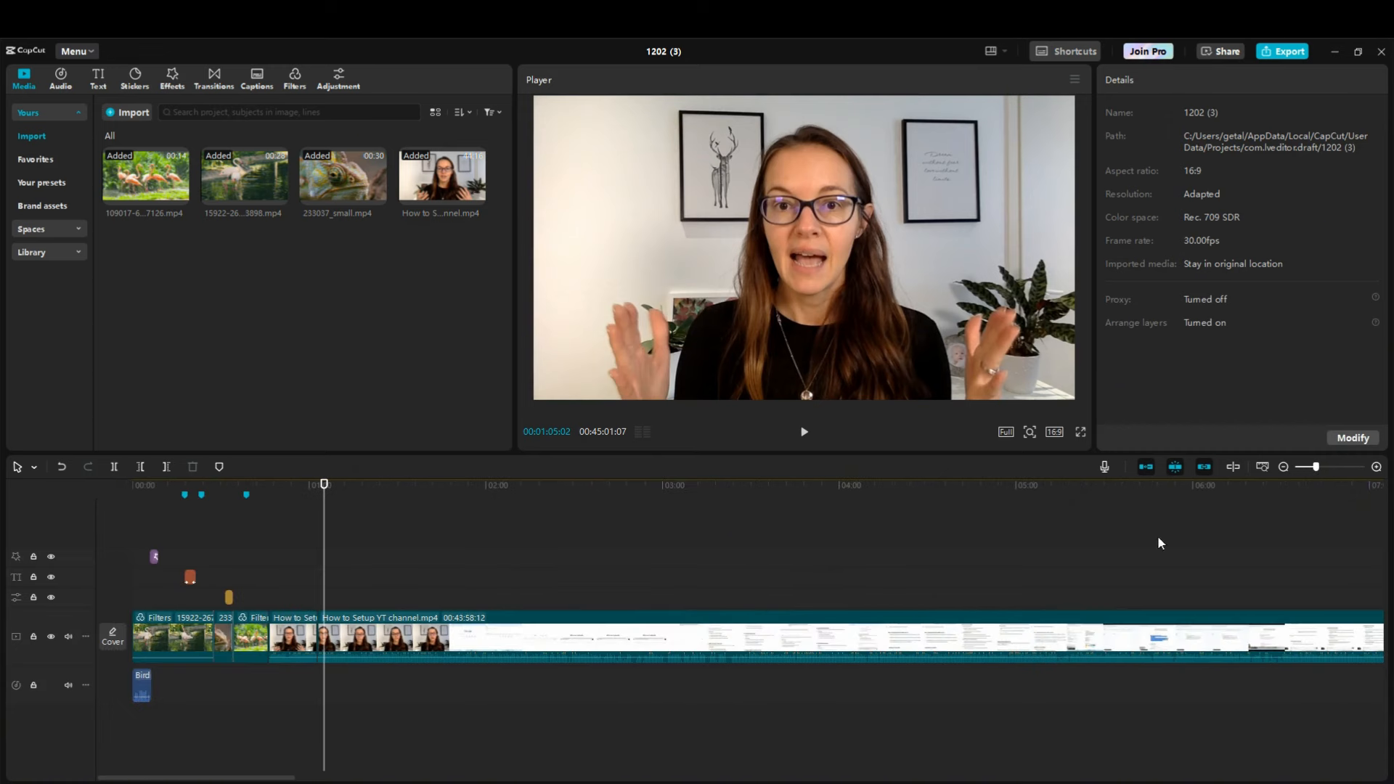
left_click(893, 621)
key("Delete")
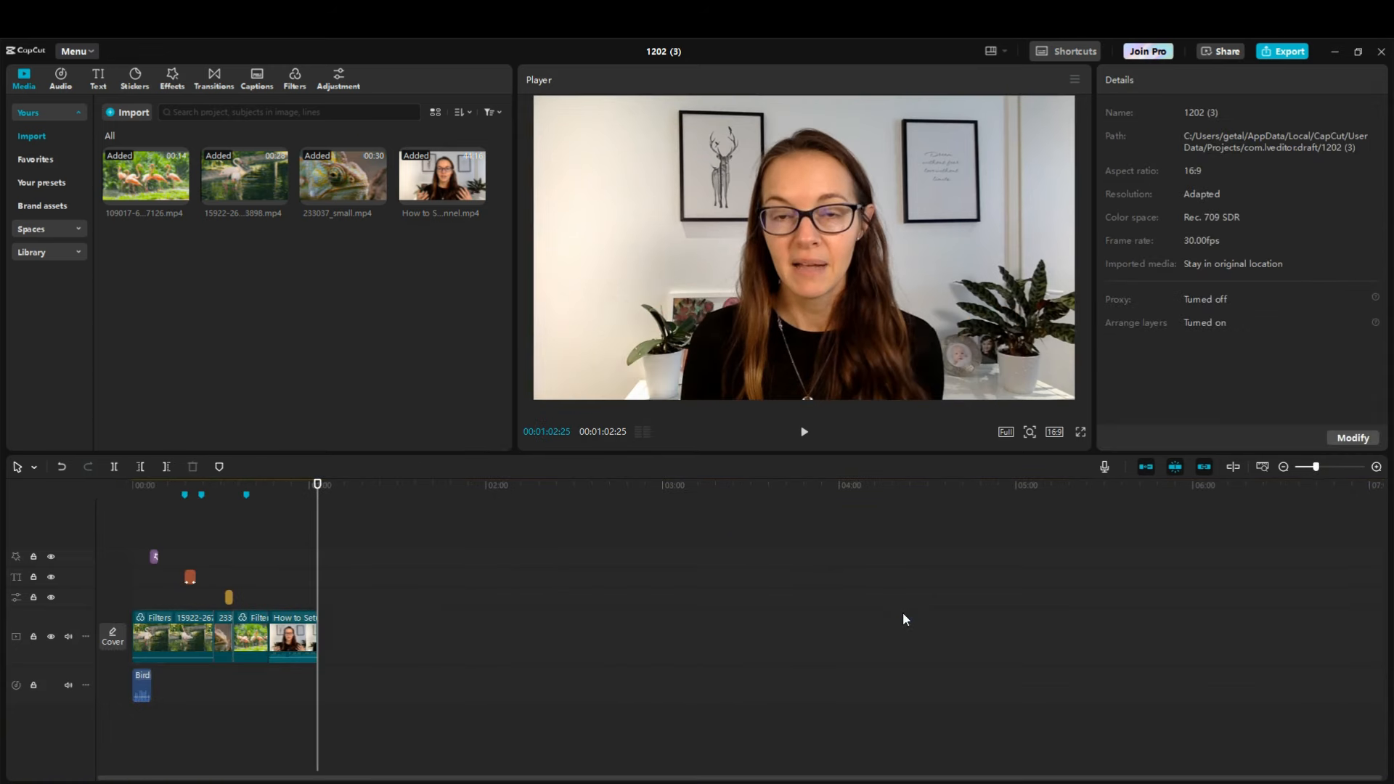
left_click(303, 633)
key("Delete")
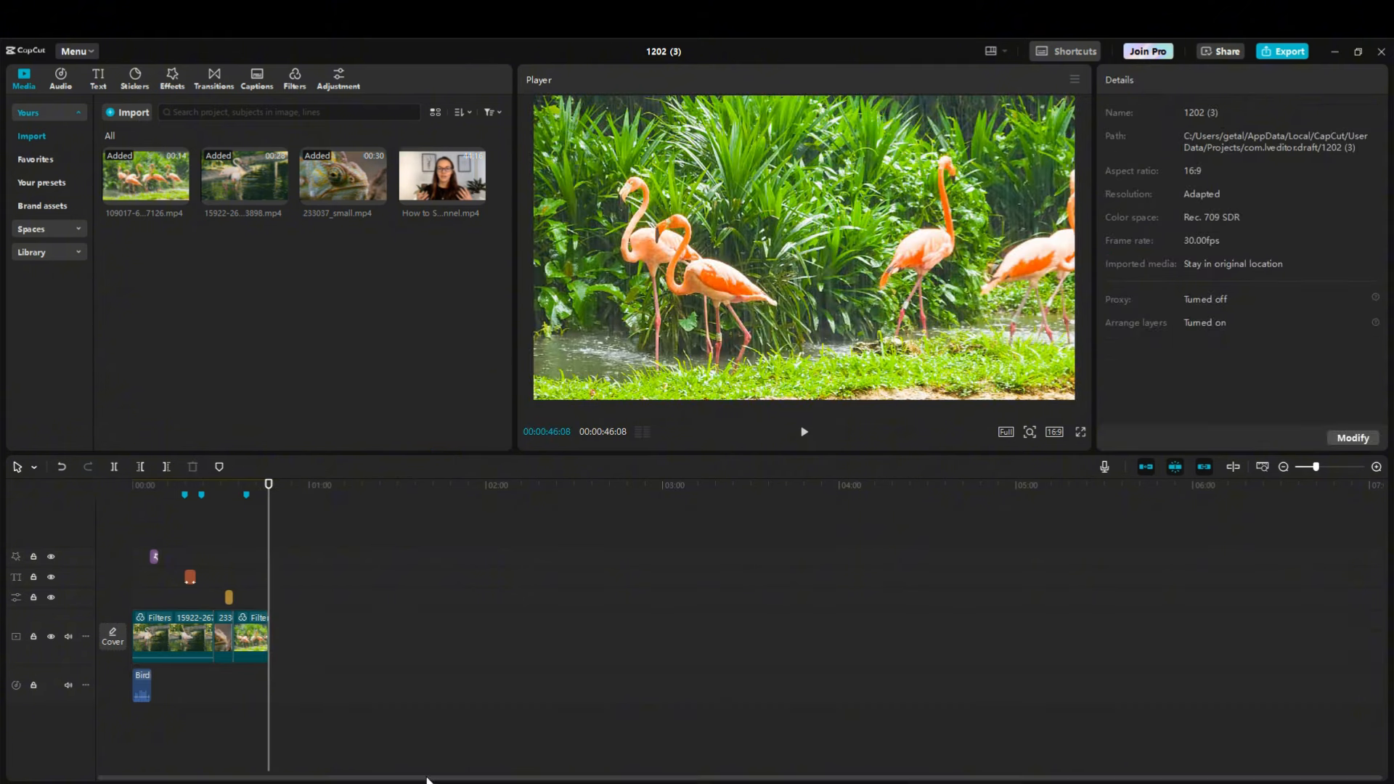
- Overlay the chameleon video on a track above the first clip at frame 18 and trim its end to frame 22
left_click_drag(268, 484, 111, 485)
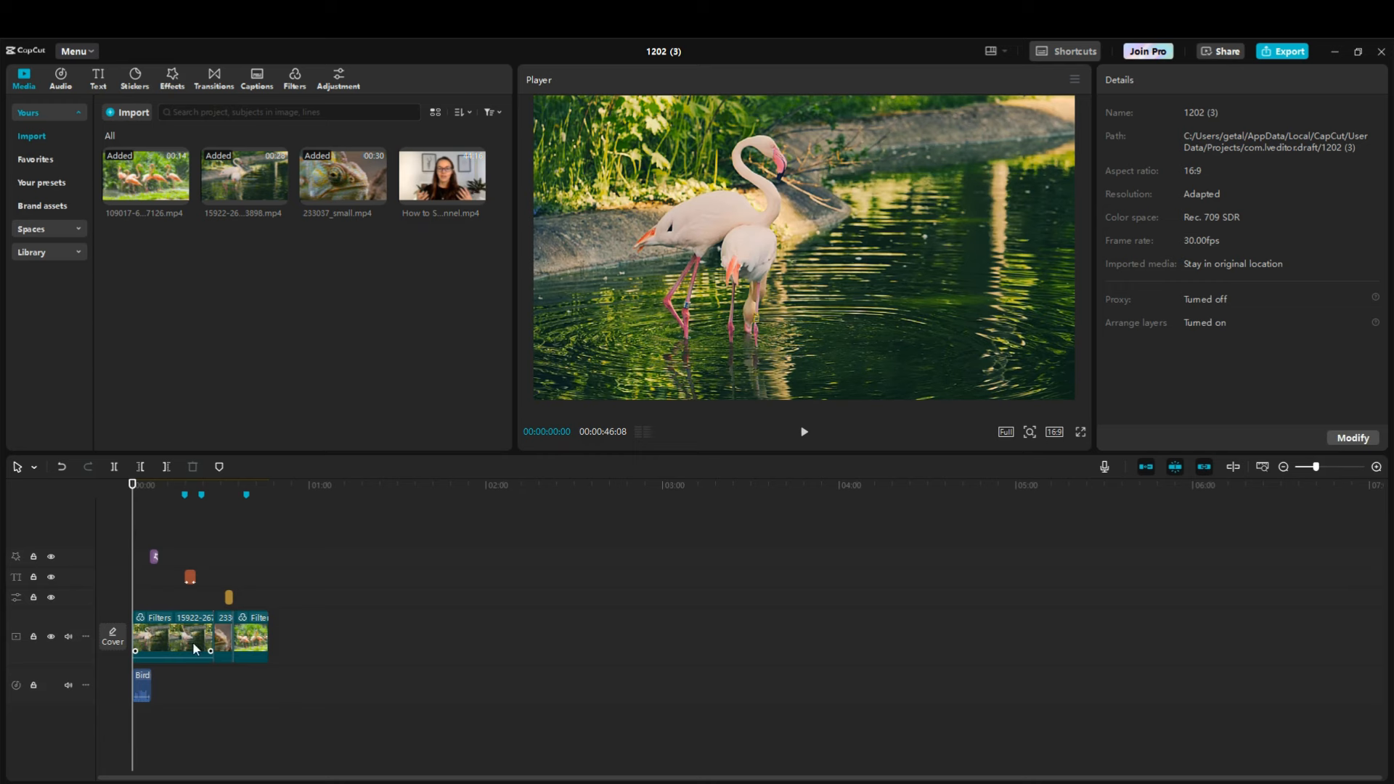
left_click(1338, 467)
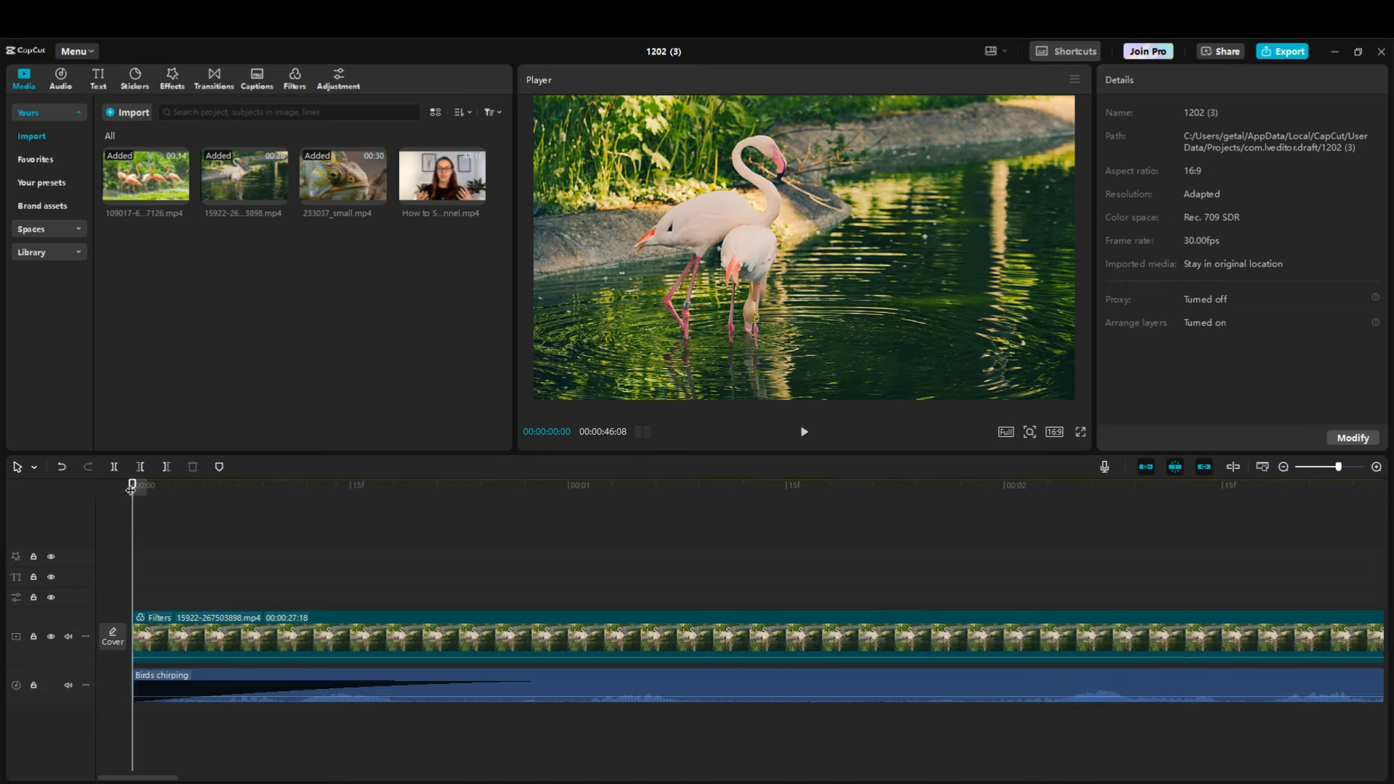
left_click_drag(132, 484, 395, 497)
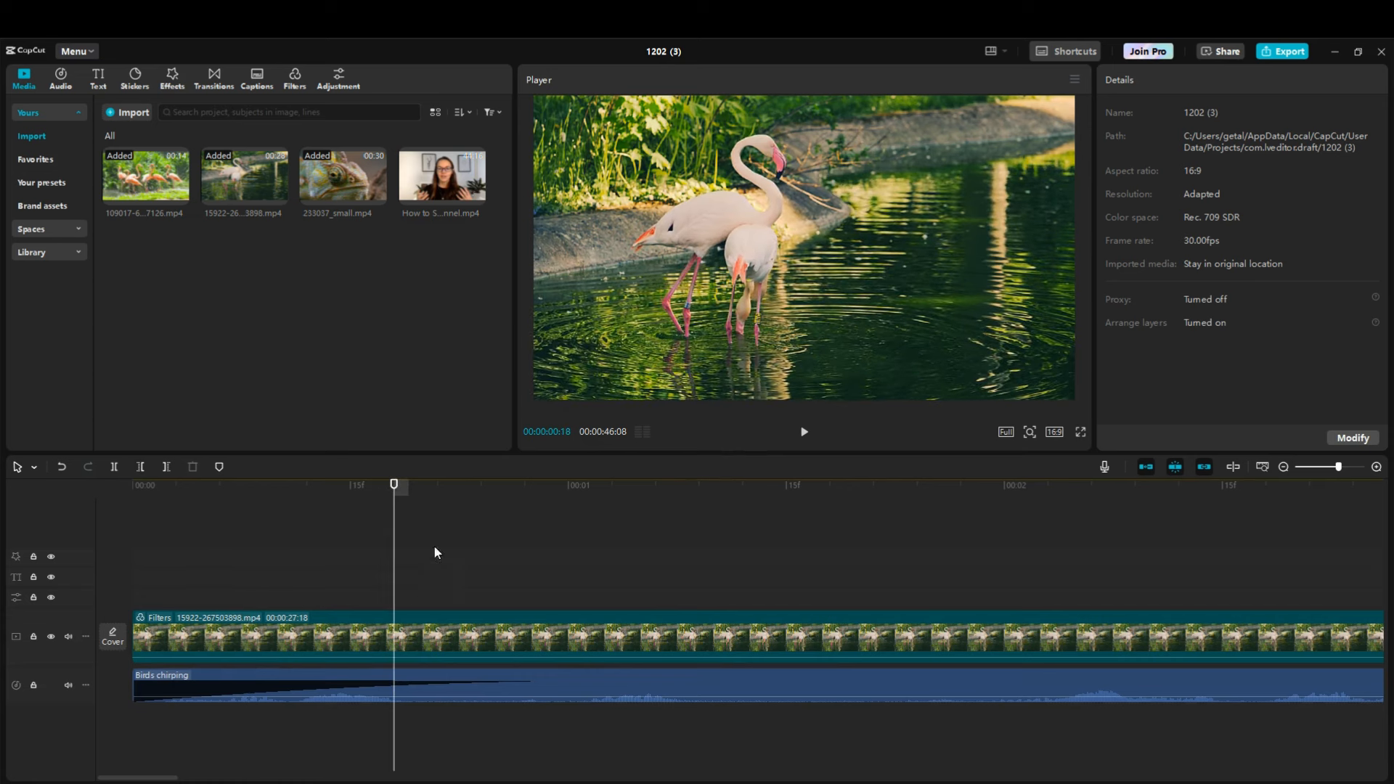
left_click_drag(337, 186, 391, 590)
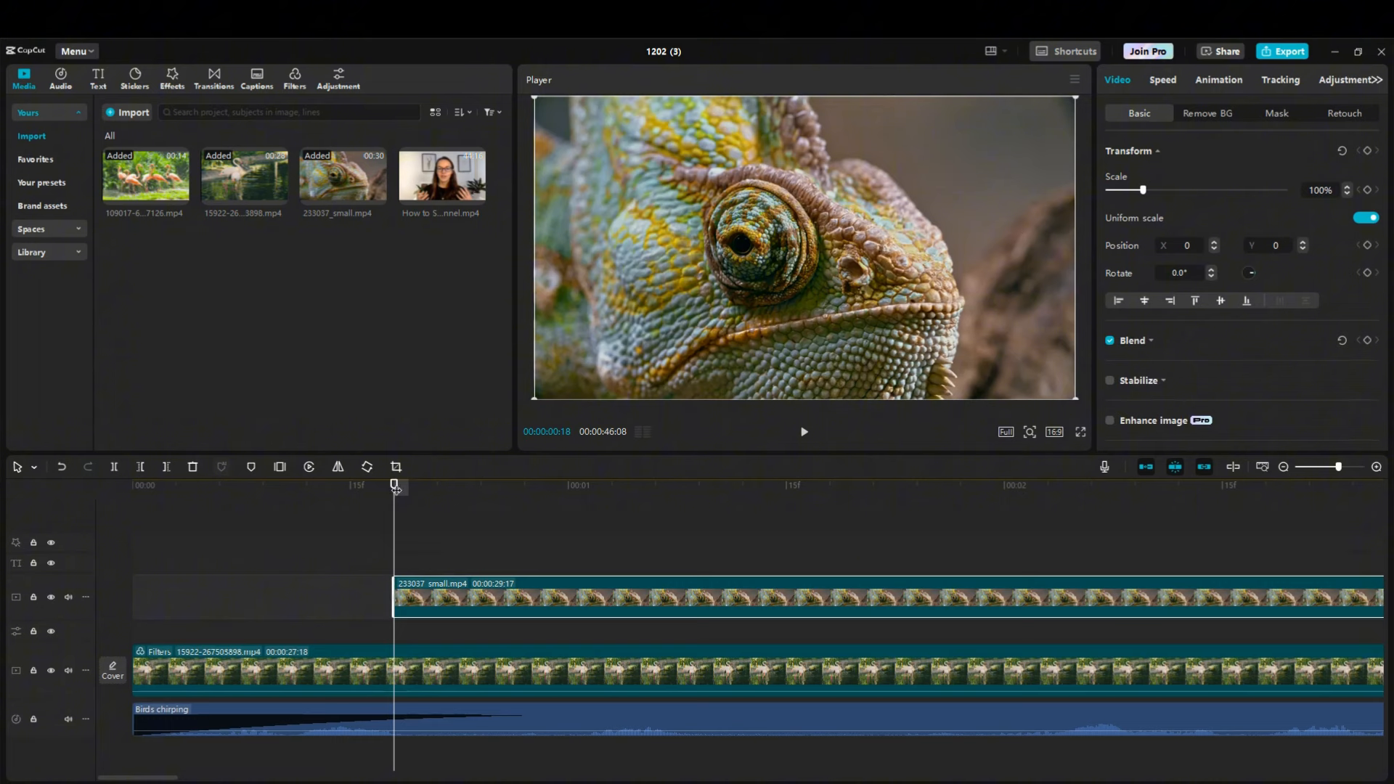
left_click_drag(369, 481, 459, 495)
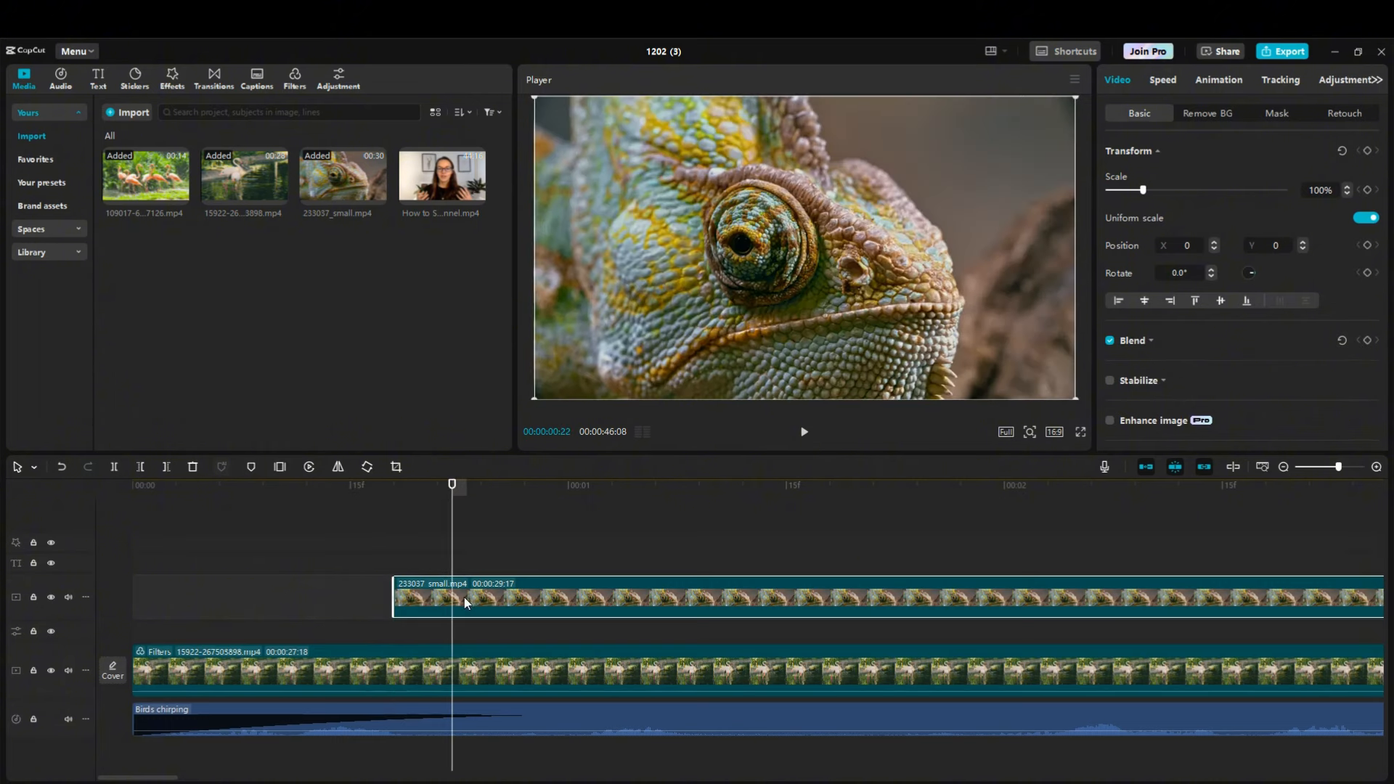
left_click(167, 468)
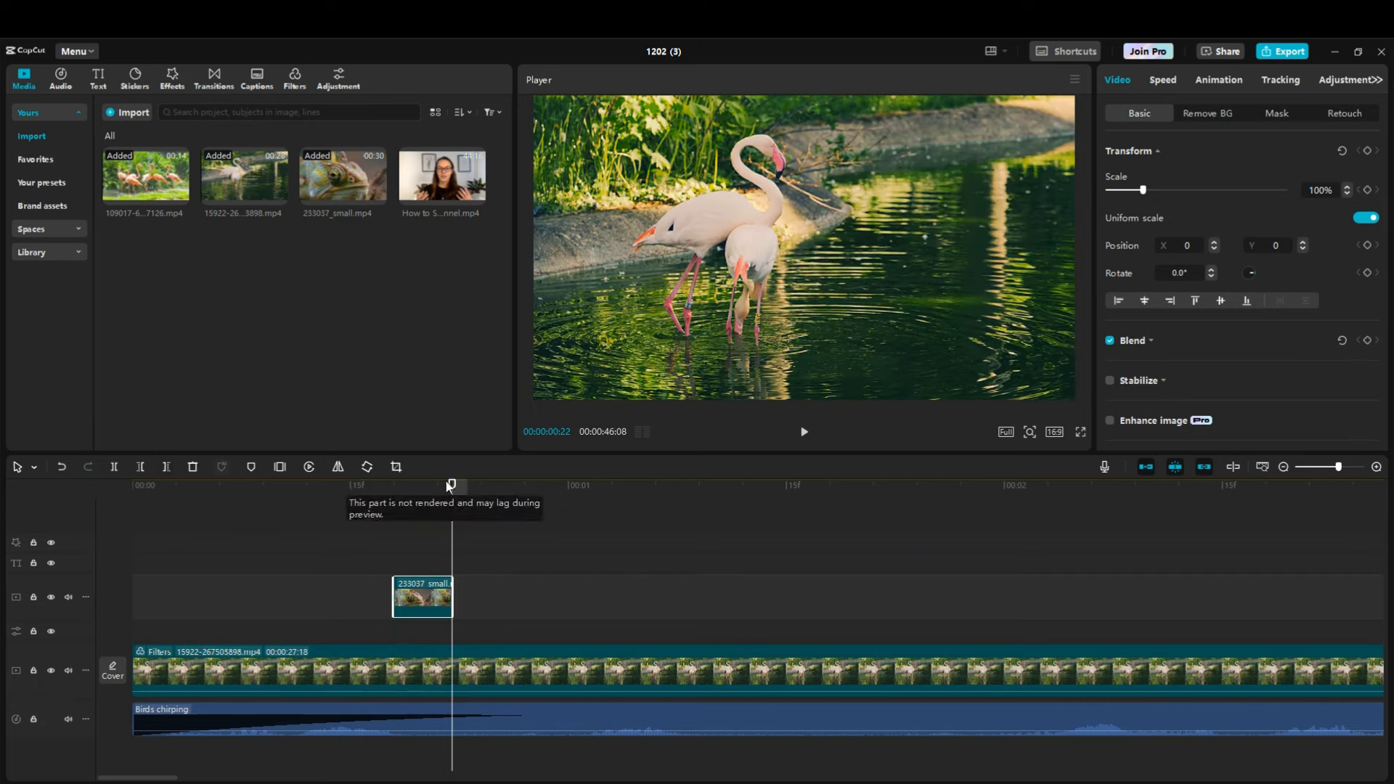
- Play back the section around the short chameleon overlay twice, starting shortly before it
left_click_drag(450, 487, 379, 486)
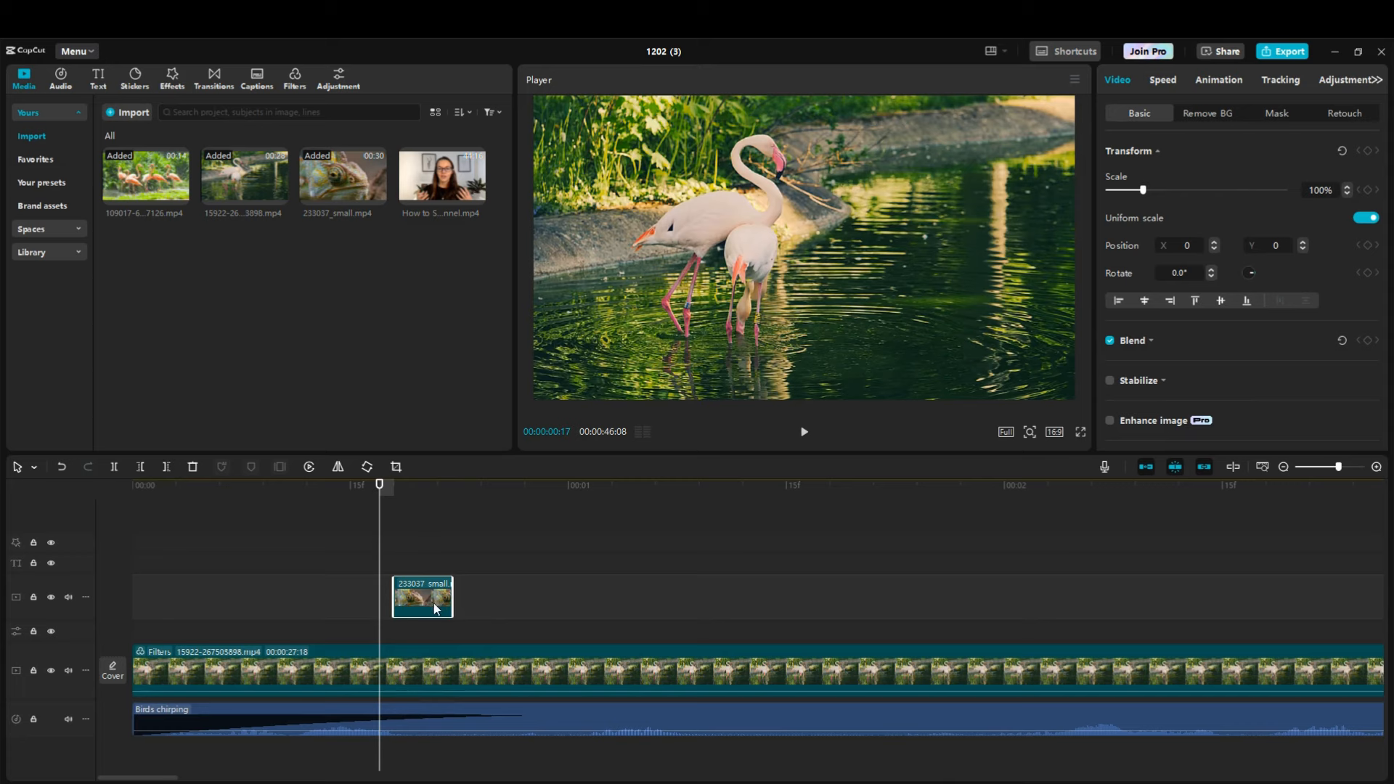
left_click(803, 433)
left_click(804, 433)
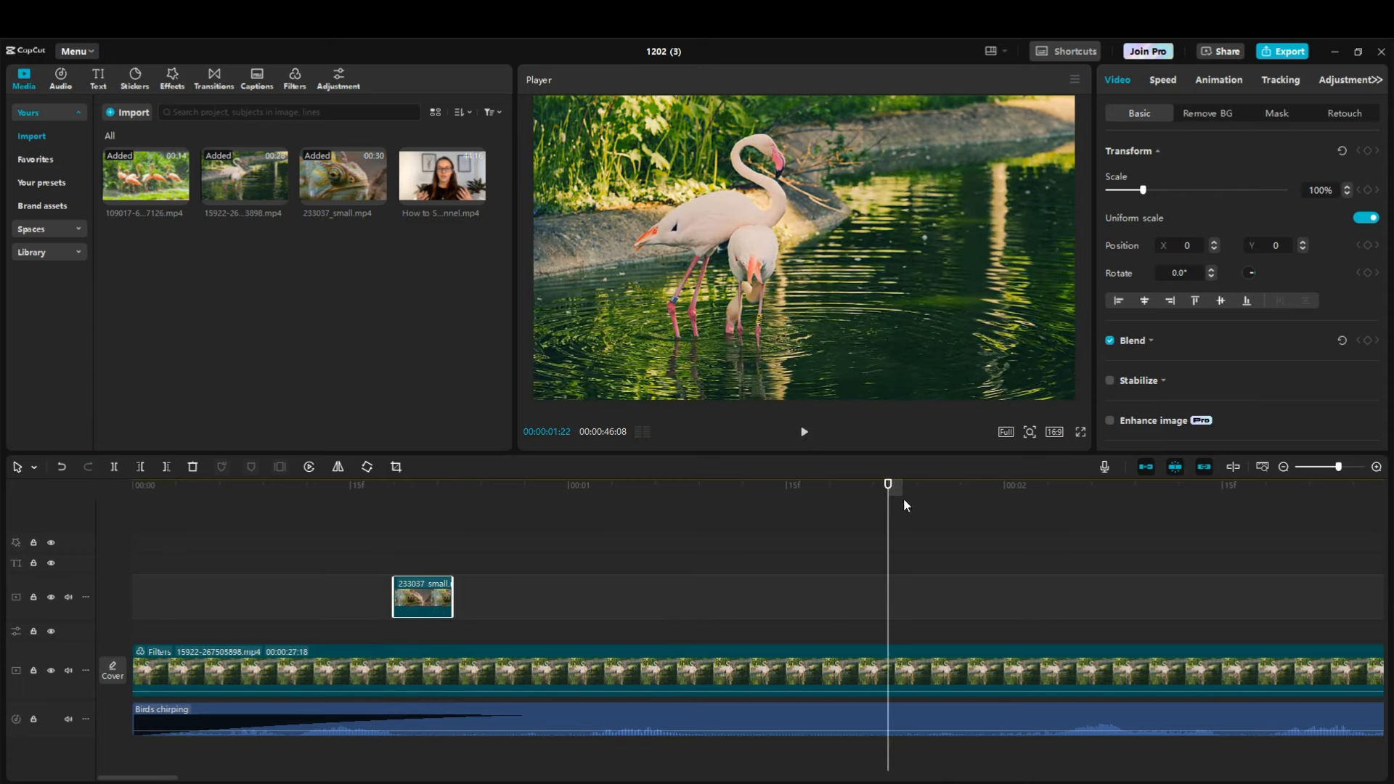
left_click_drag(896, 485, 250, 474)
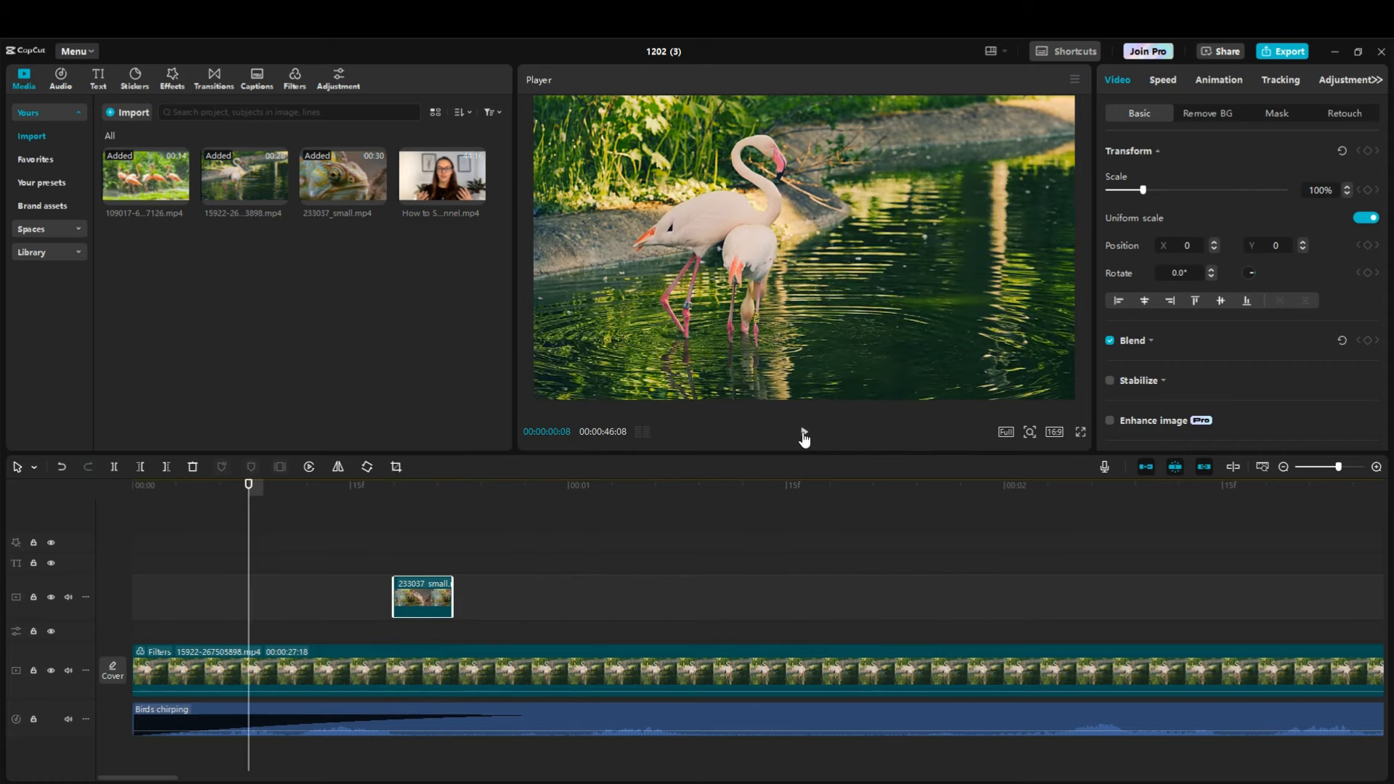
left_click(804, 433)
left_click(804, 433)
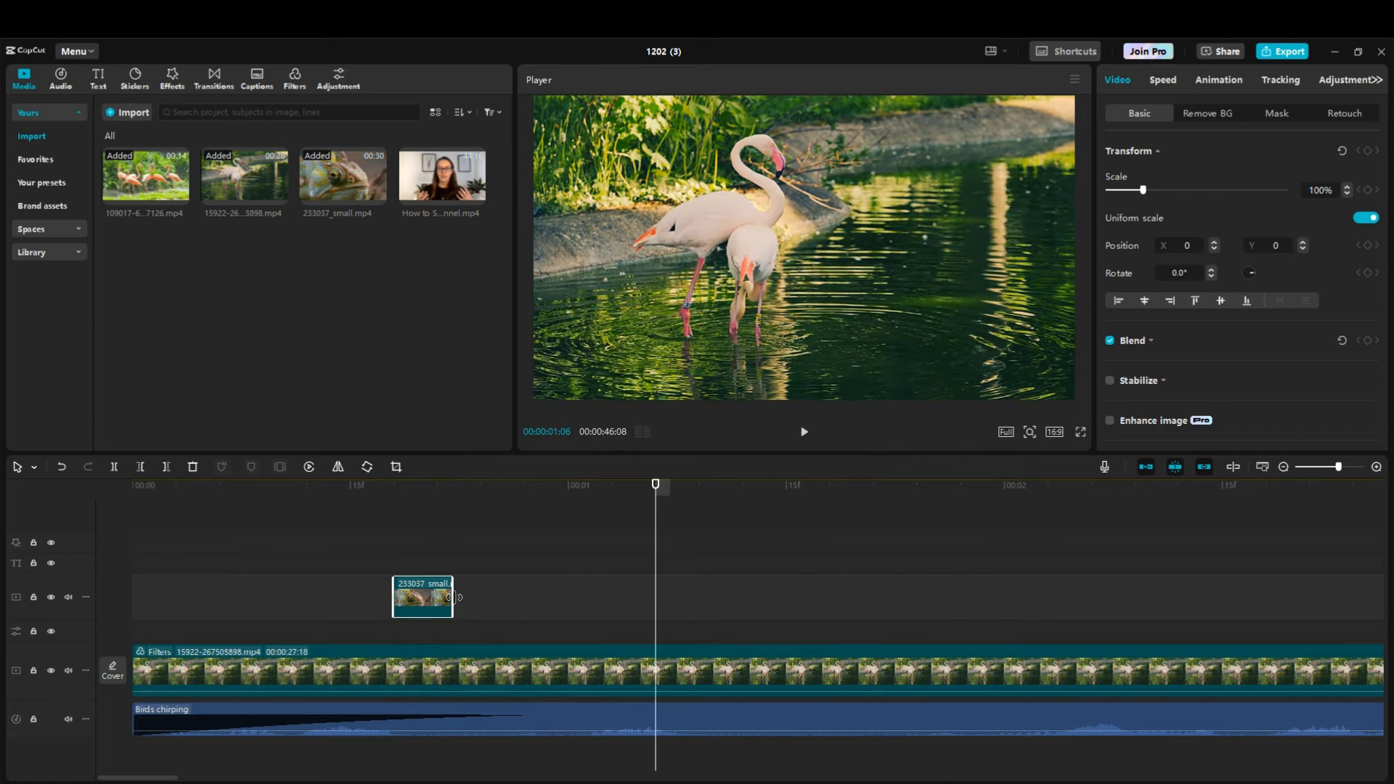
- Try extending the chameleon overlay to 16 frames in playback, and delete the overlay from the timeline
left_click_drag(455, 597, 627, 596)
left_click(321, 485)
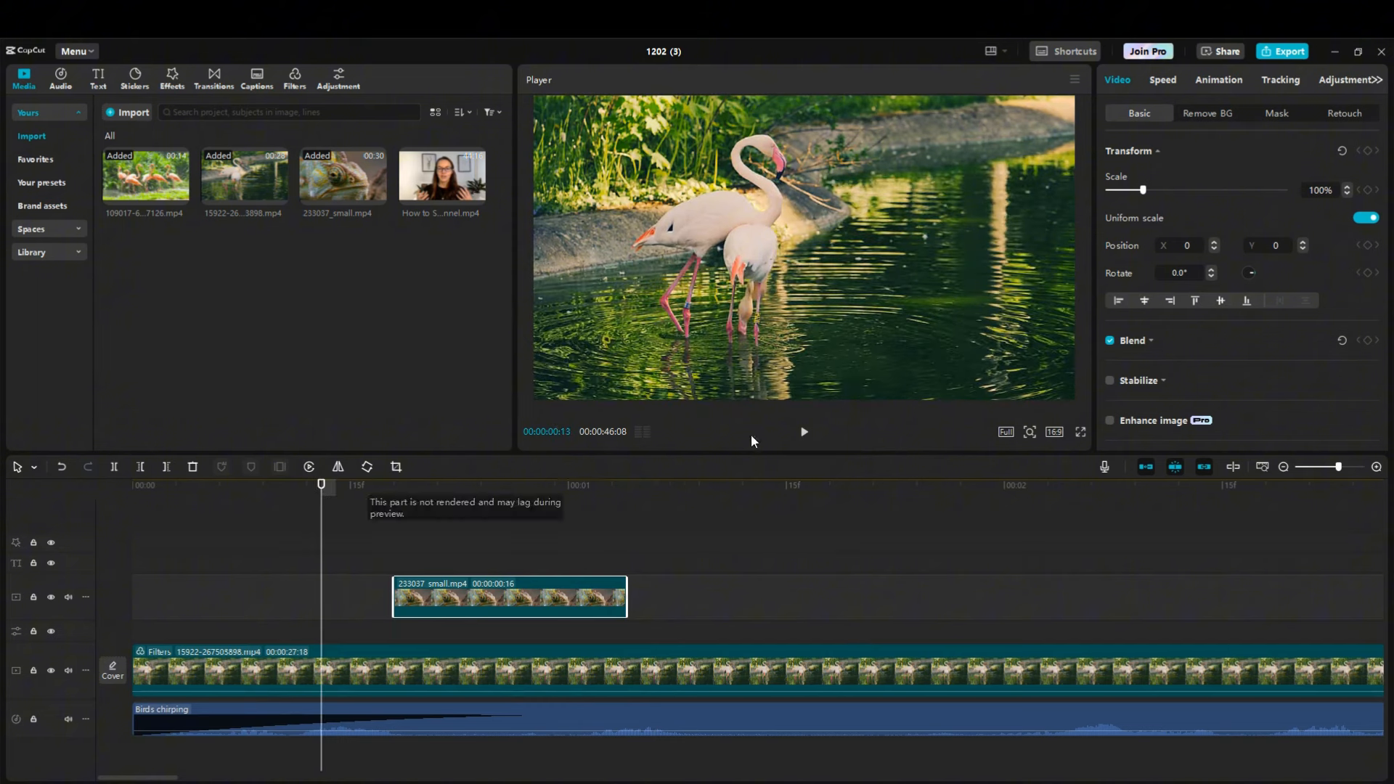
left_click(804, 433)
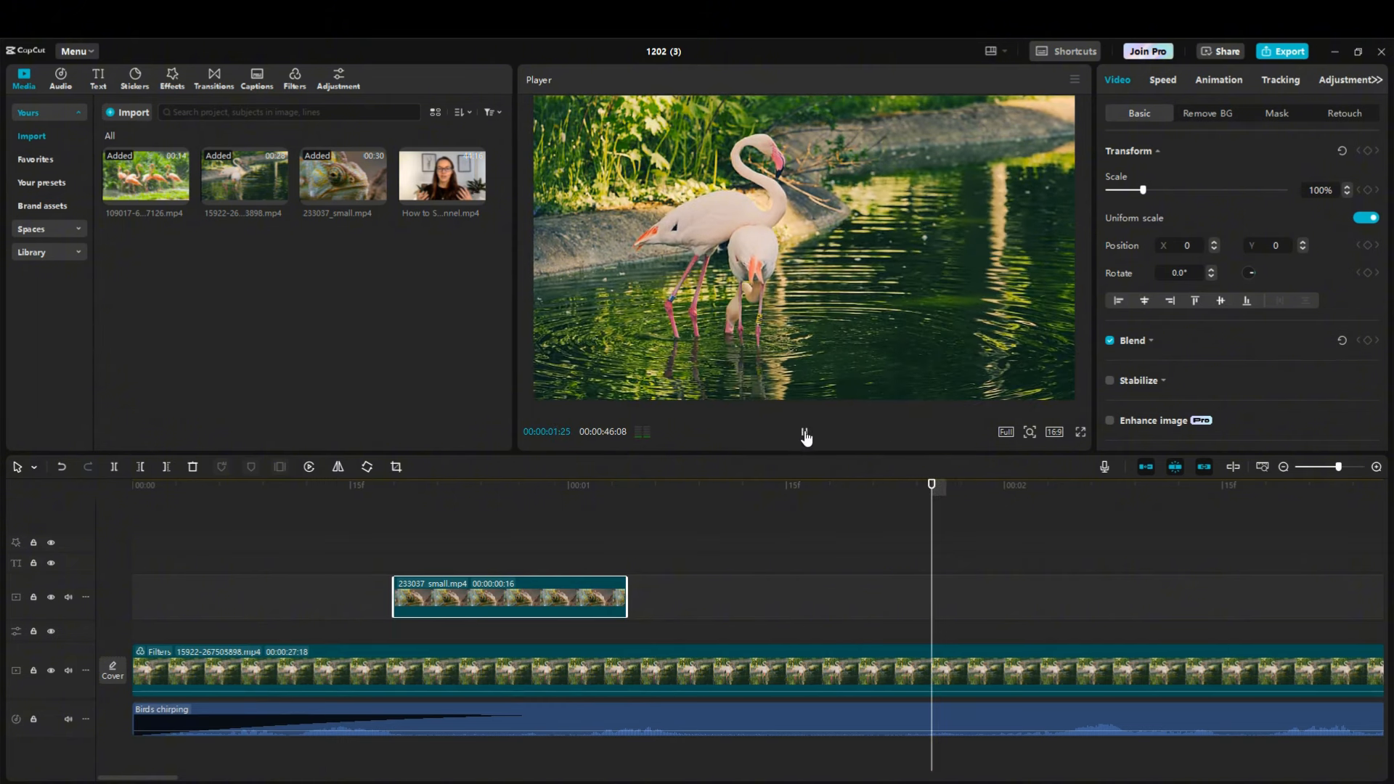
left_click(804, 432)
key("Delete")
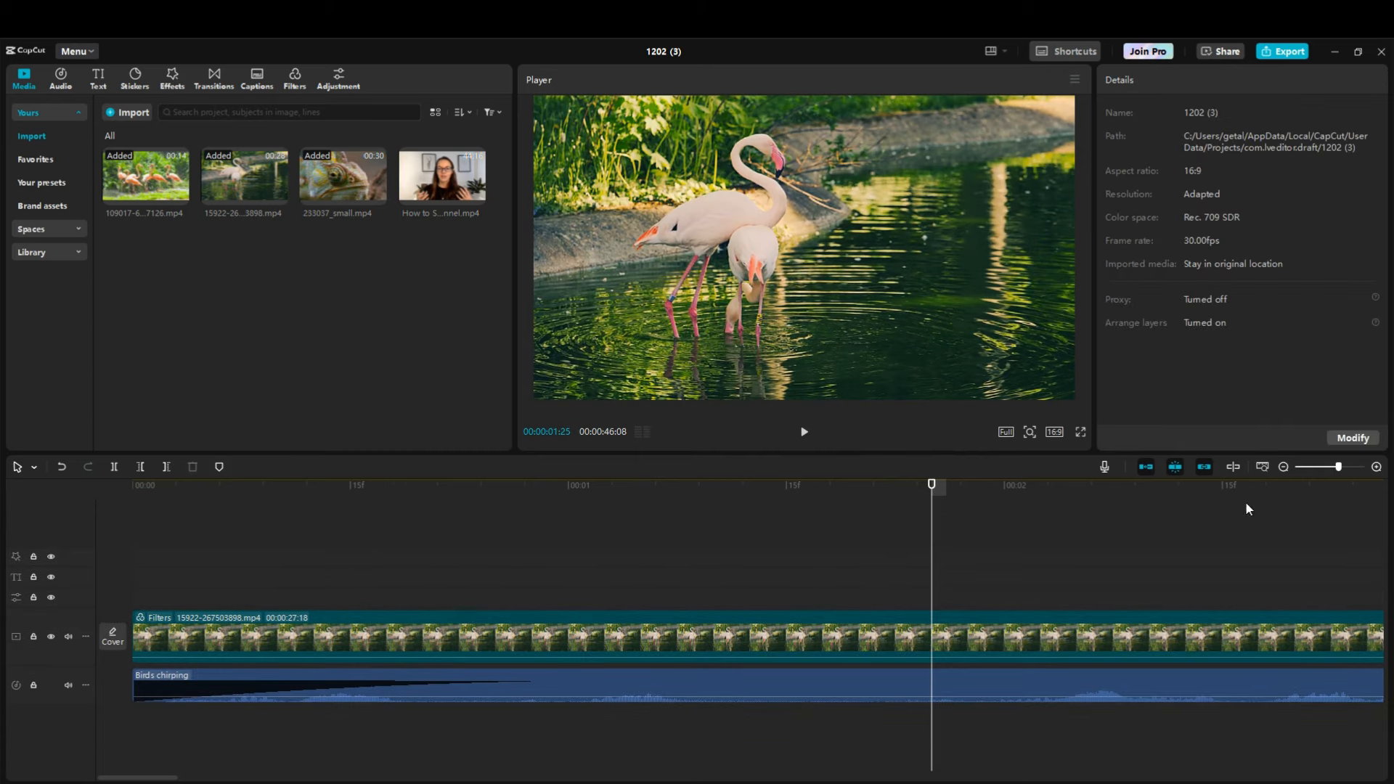
- Start exporting the project, name the file Flamingo_v01 and choose the Desktop as the destination folder
left_click(1313, 466)
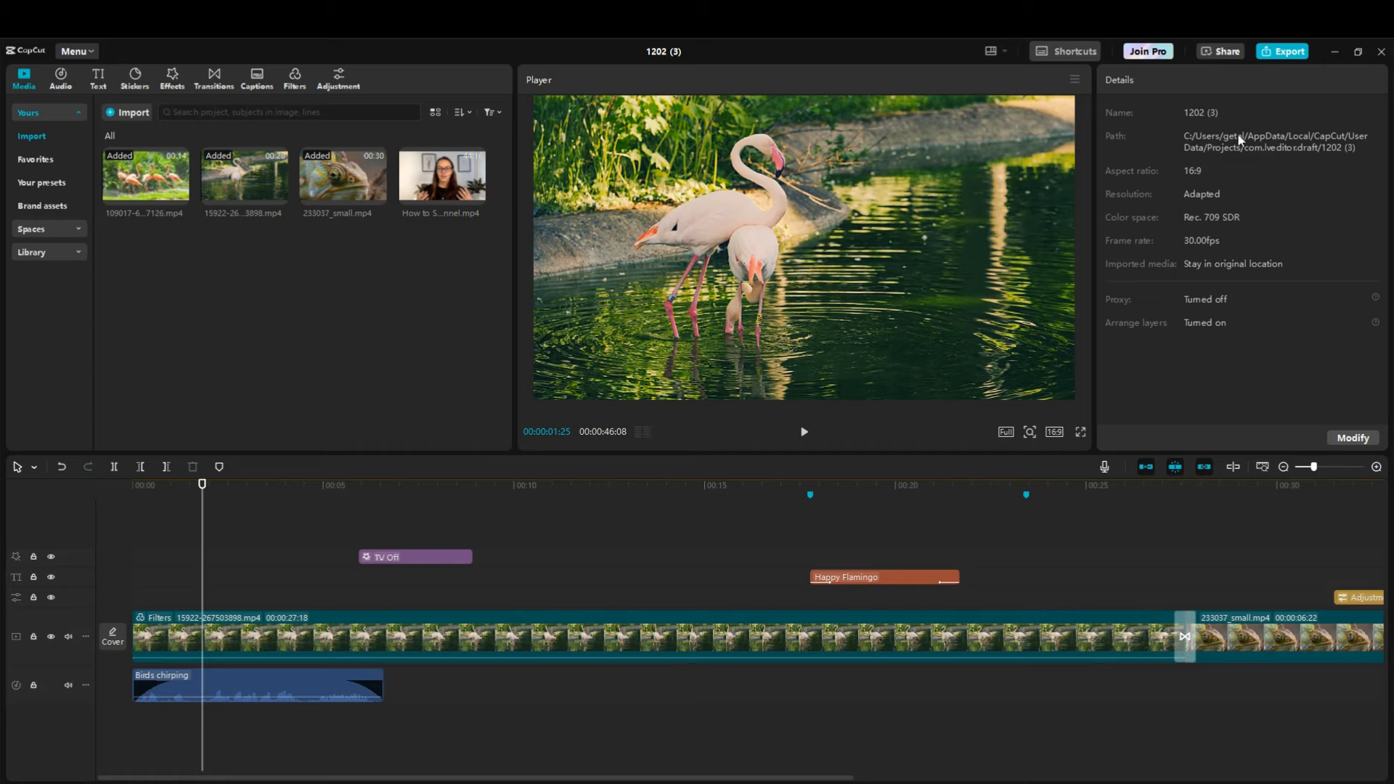
left_click(1283, 53)
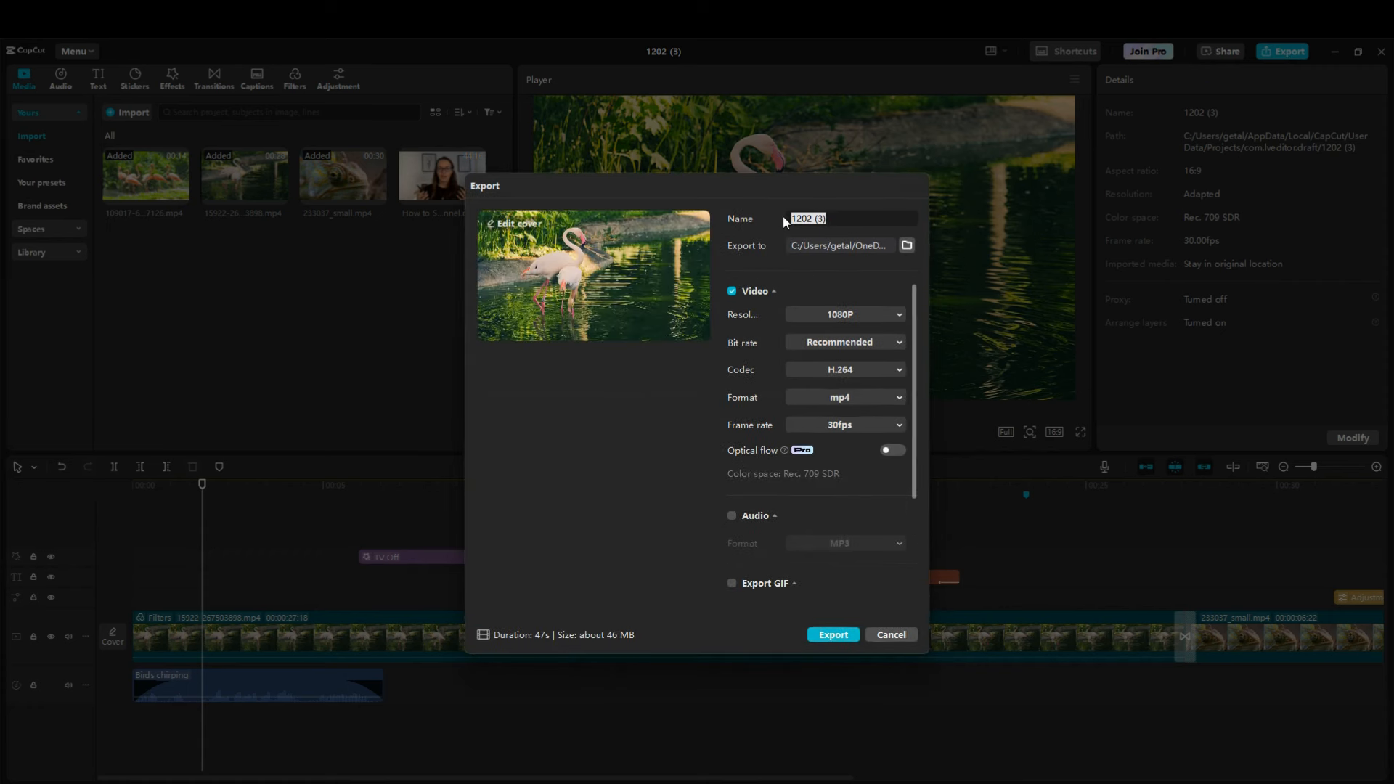
type("Flamingo_v01")
left_click(908, 246)
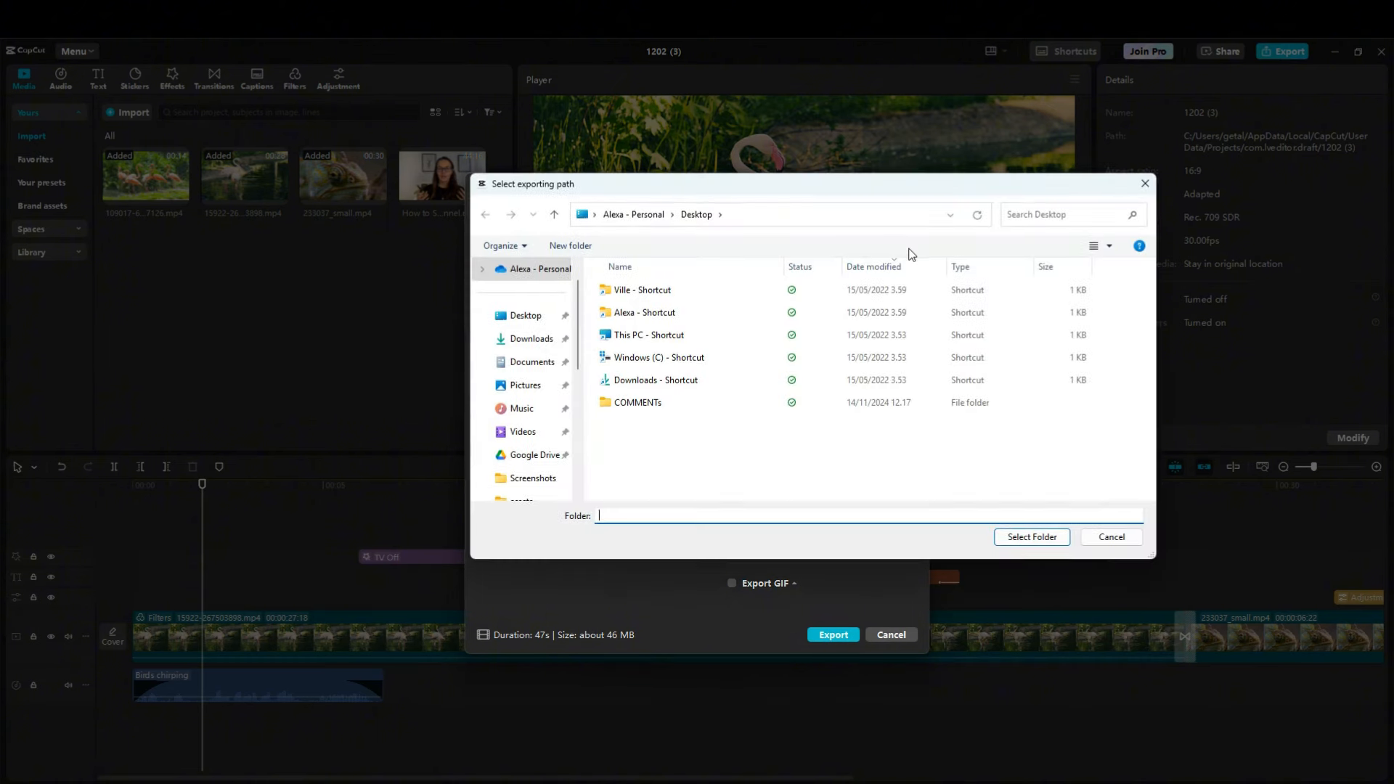
left_click(539, 318)
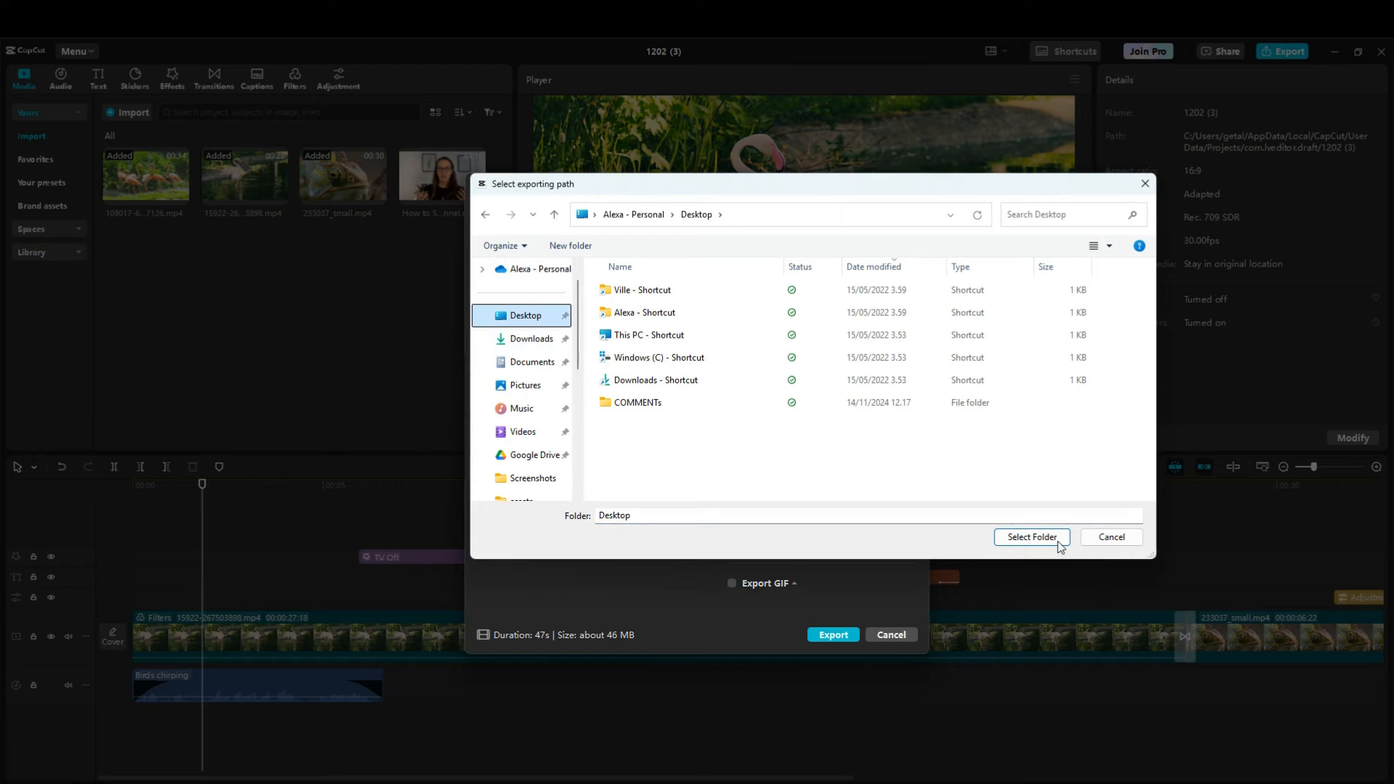
left_click(1032, 537)
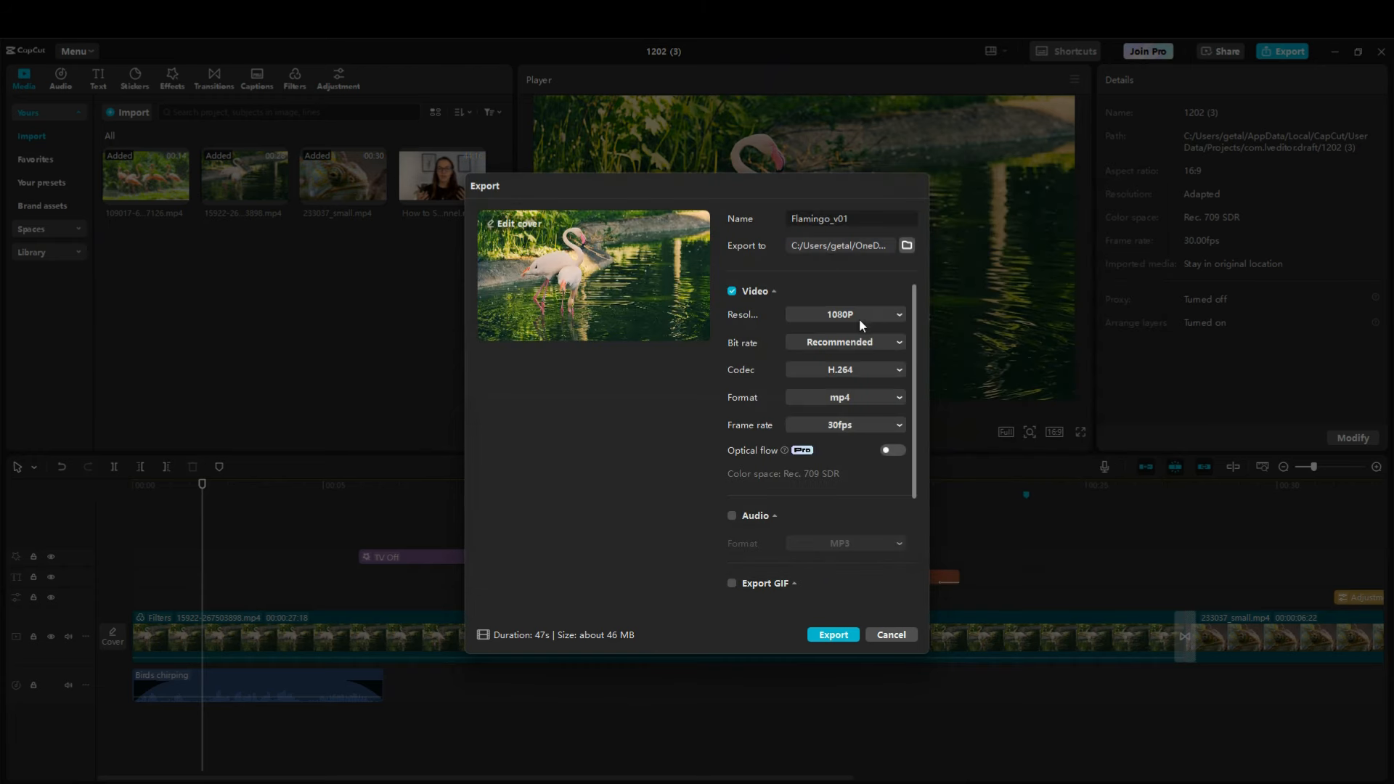
- Collapse and re-expand the video export settings, and try including a separate MP3 audio export before turning it off again
left_click(781, 294)
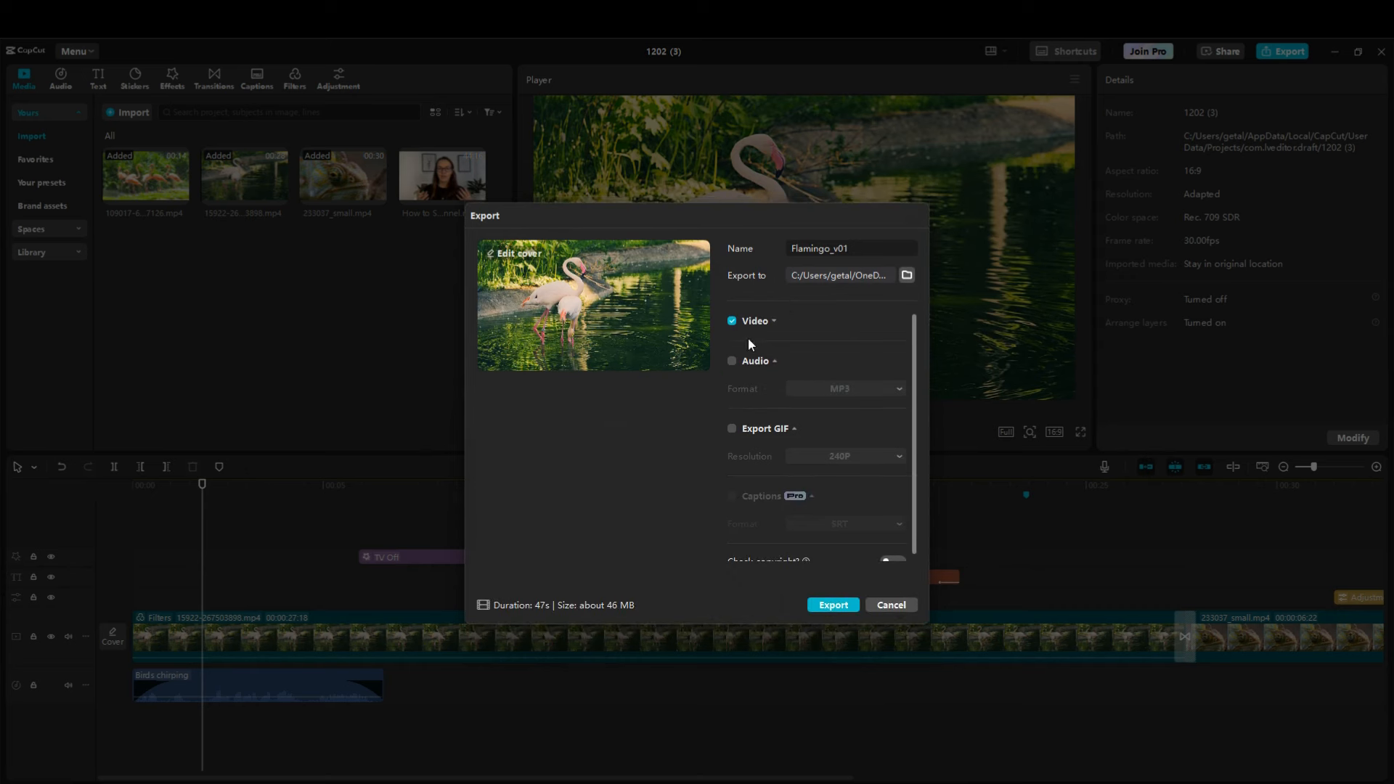
left_click(775, 326)
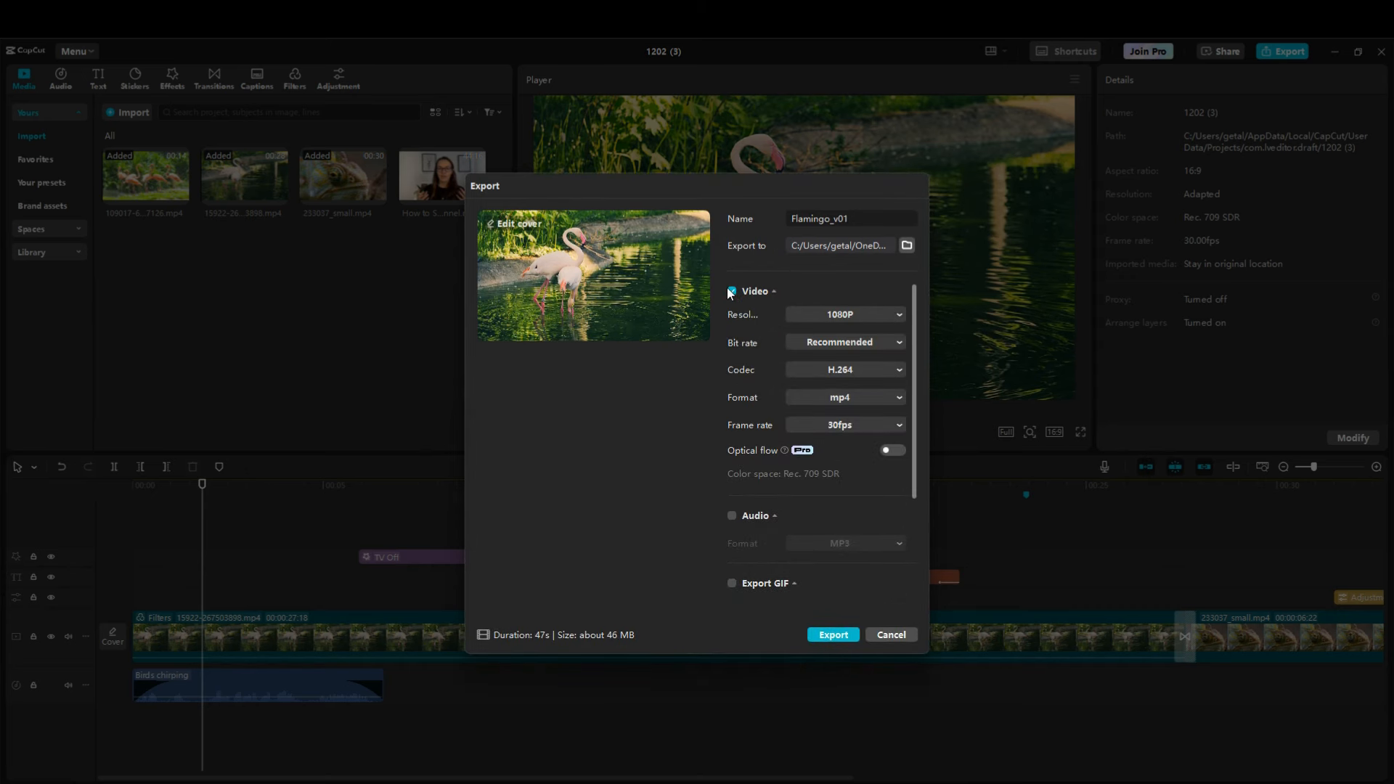
left_click(775, 292)
left_click(732, 362)
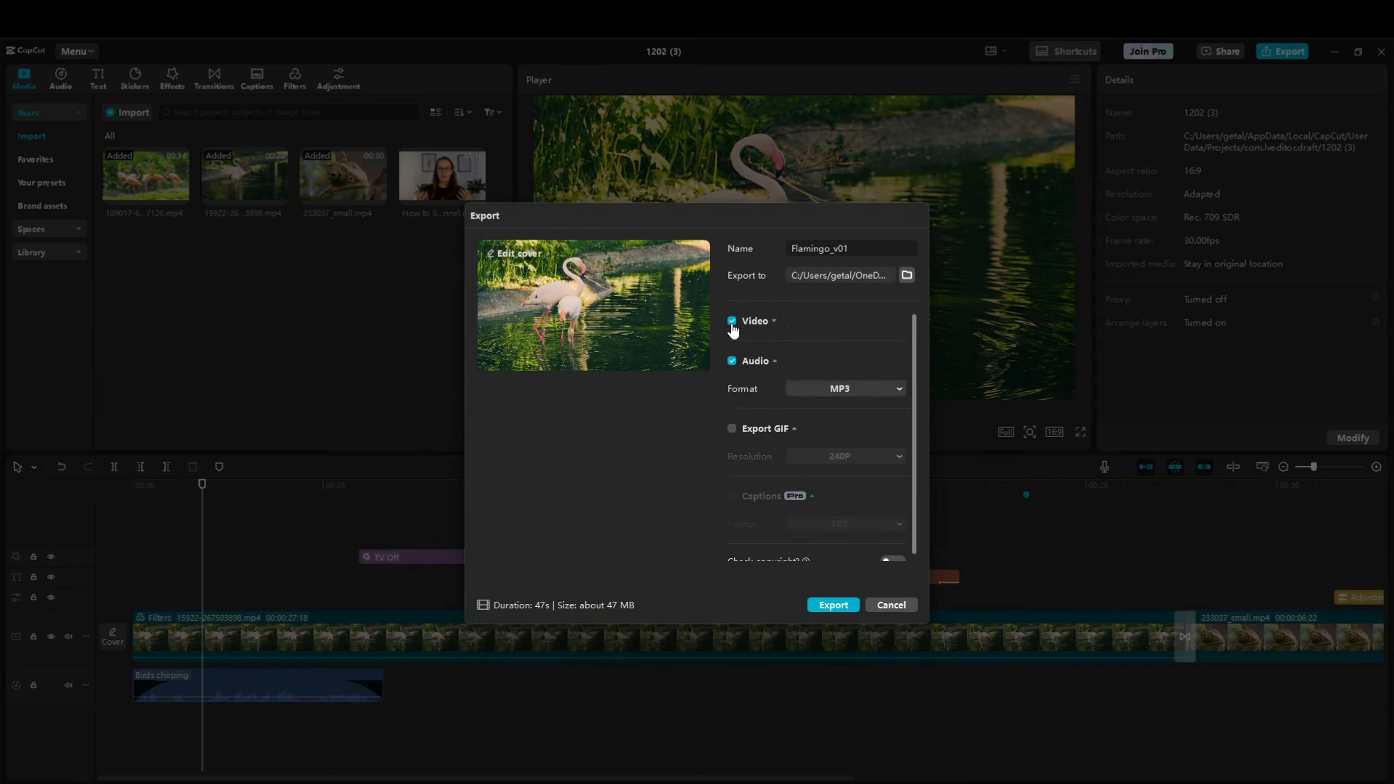
left_click(737, 322)
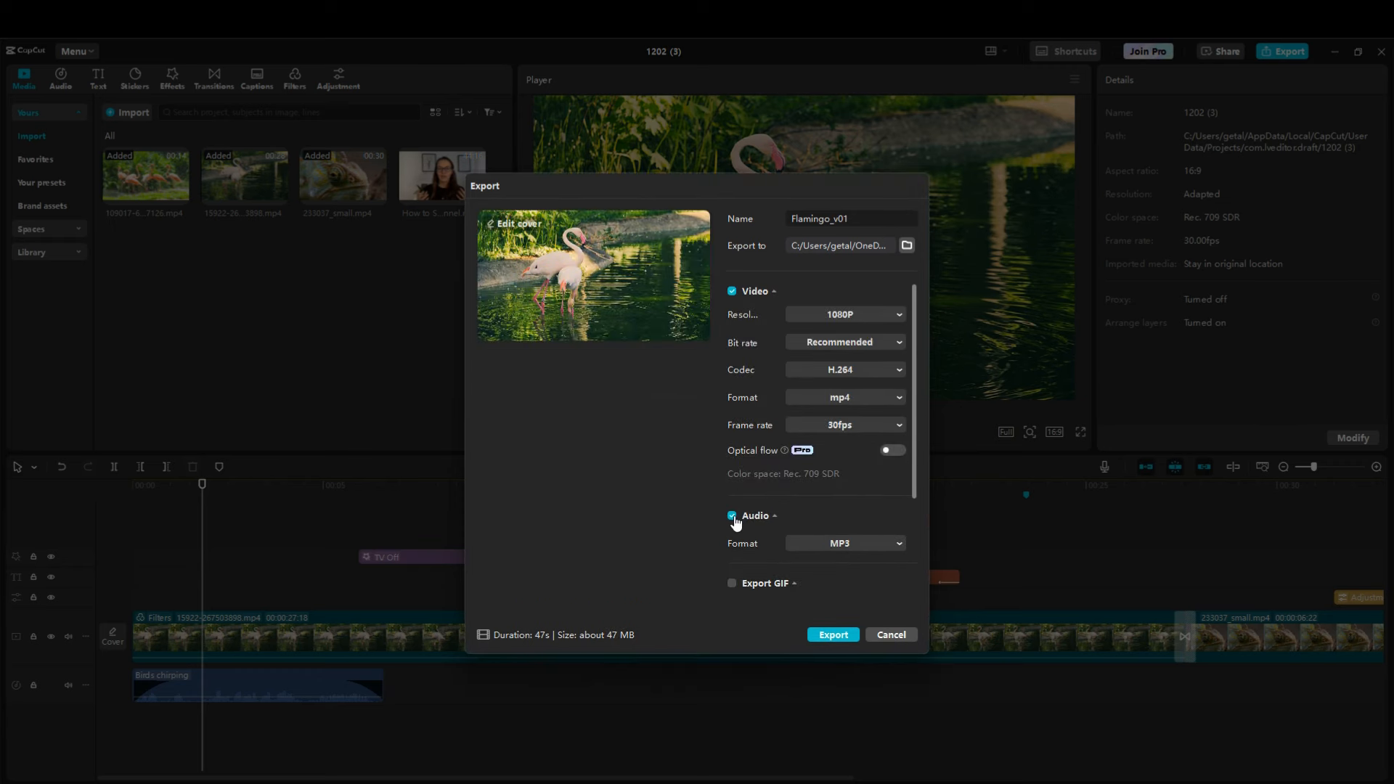
left_click(732, 516)
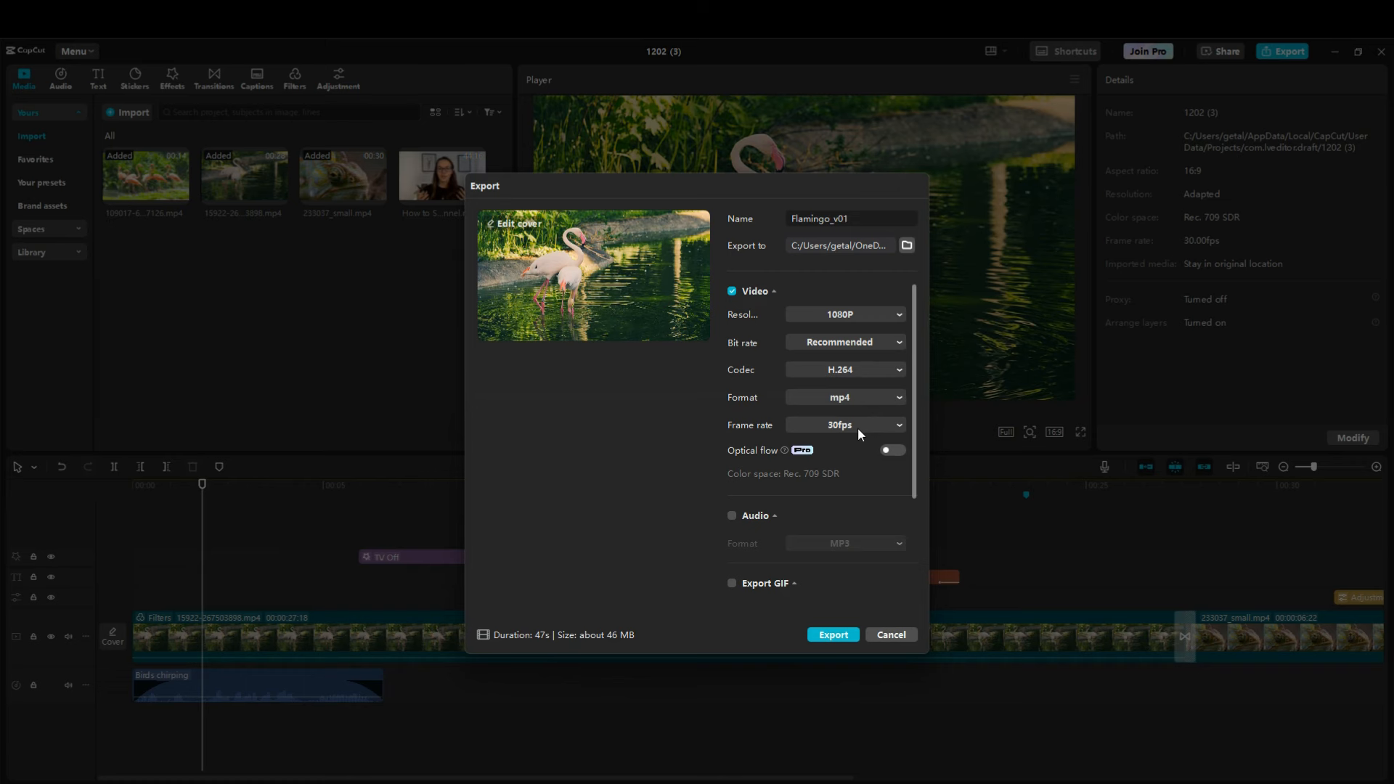
- Review the remaining export options, export the video and open the folder containing the exported file
left_click_drag(915, 400, 916, 504)
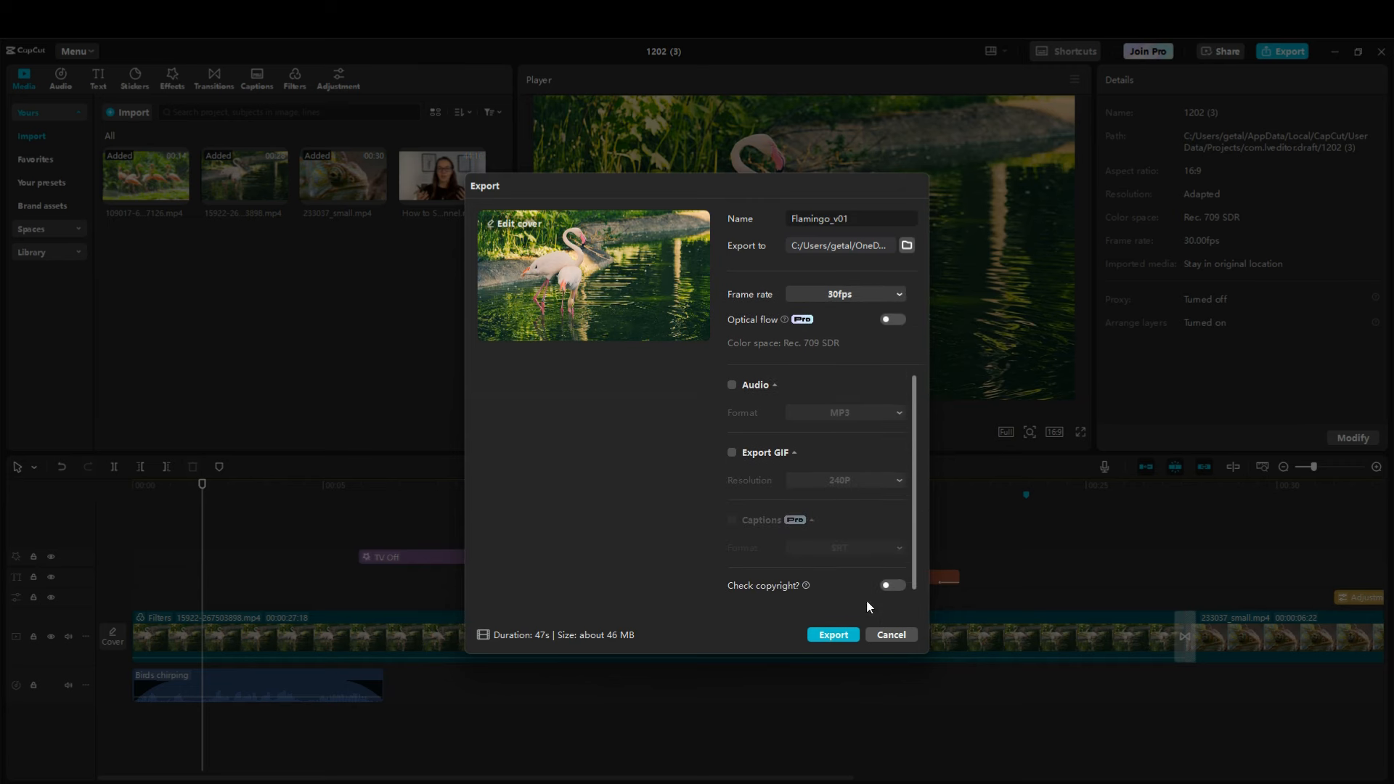
left_click(824, 636)
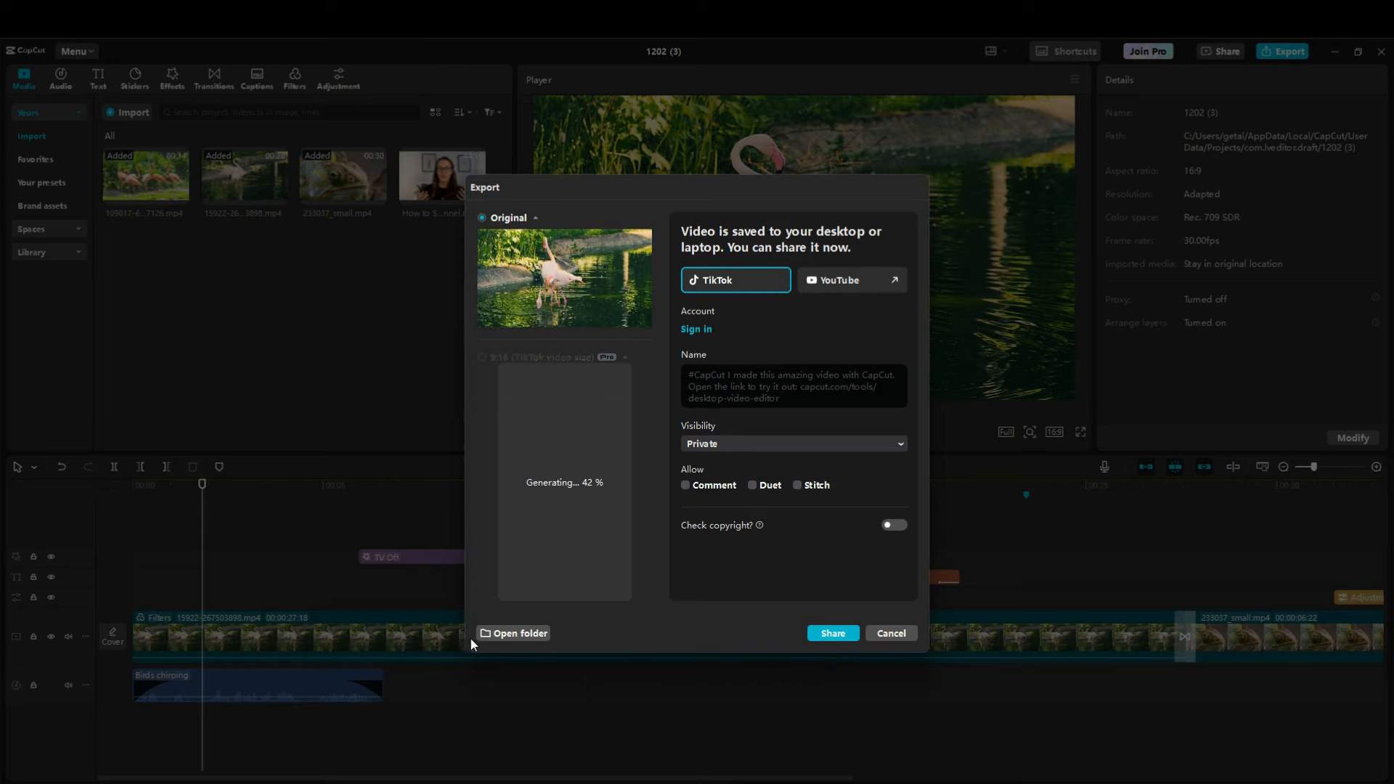
left_click(503, 634)
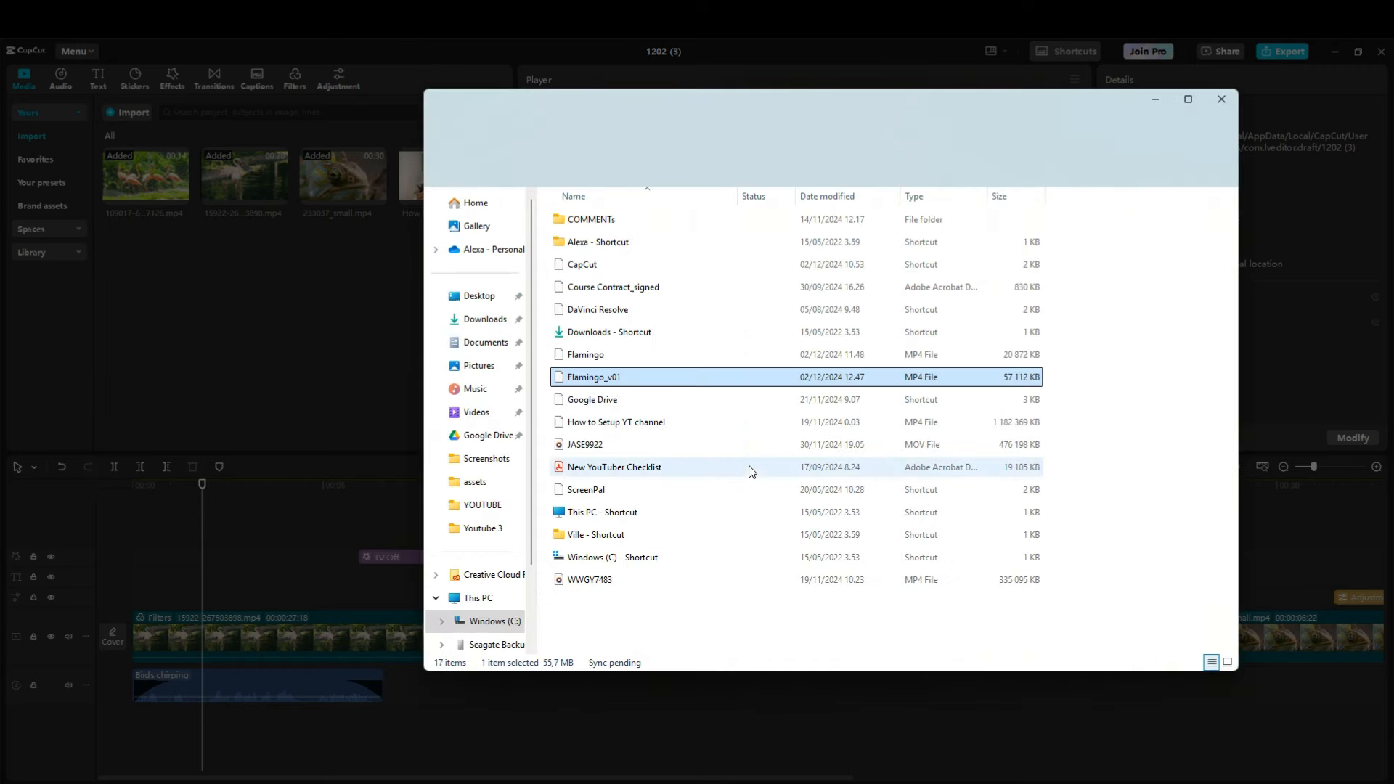
- Watch the exported Flamingo_v01 video in Media Player, and return to the CapCut timeline
double_click(597, 379)
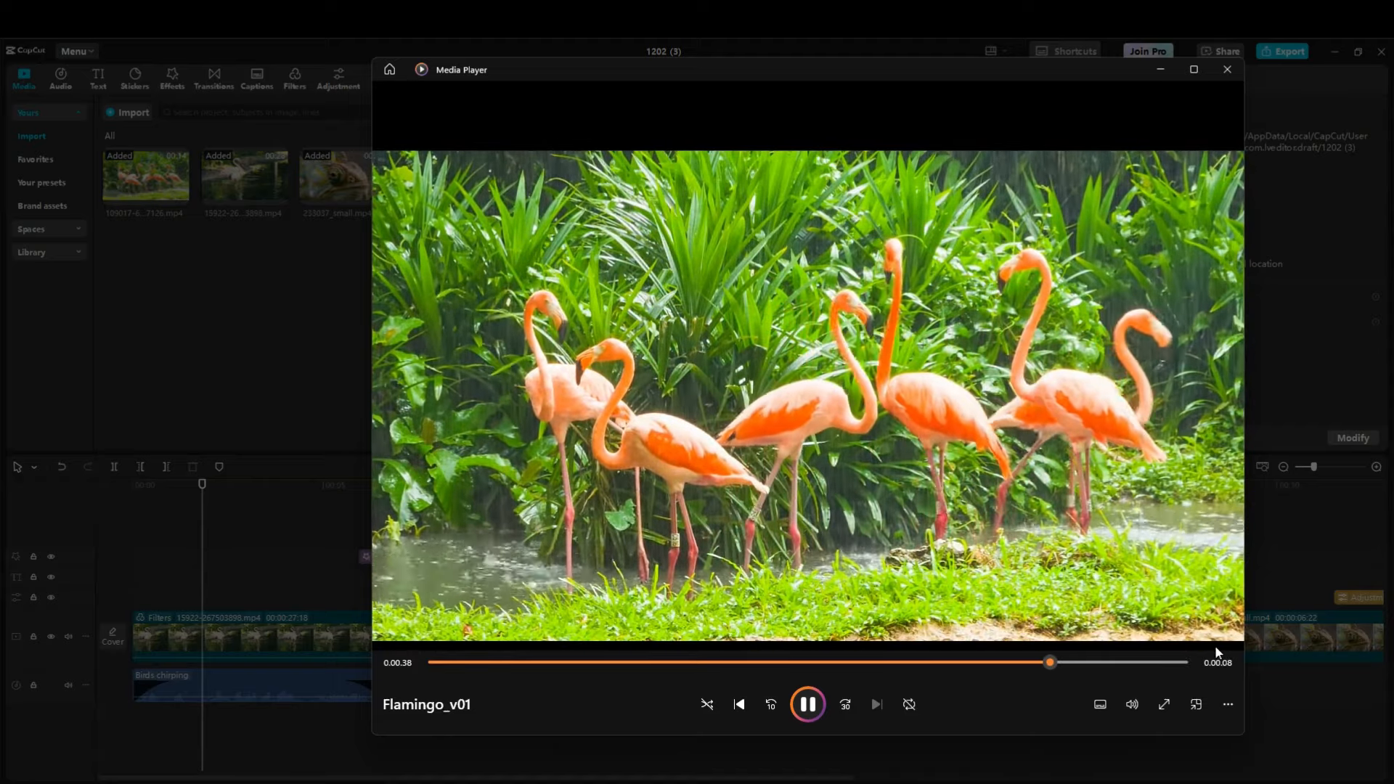
left_click(807, 705)
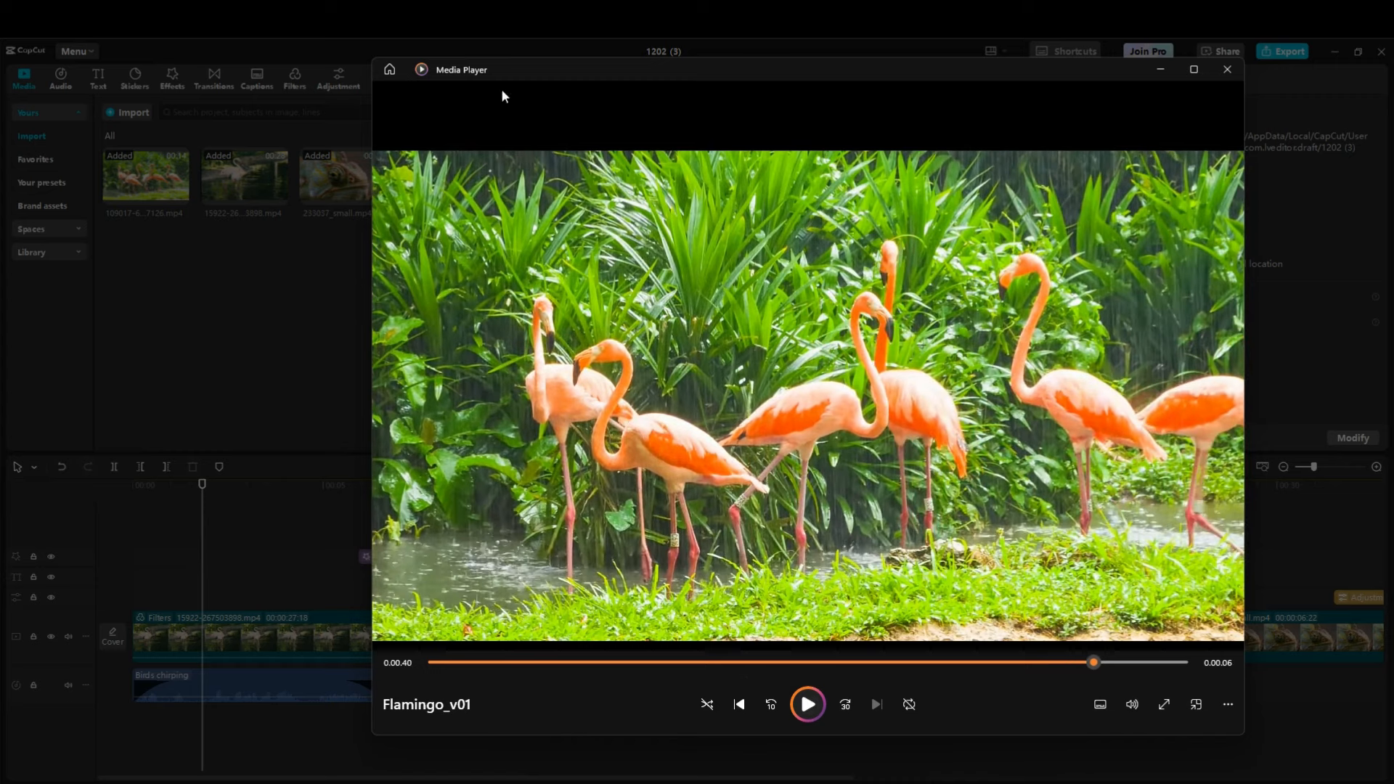
left_click(1227, 69)
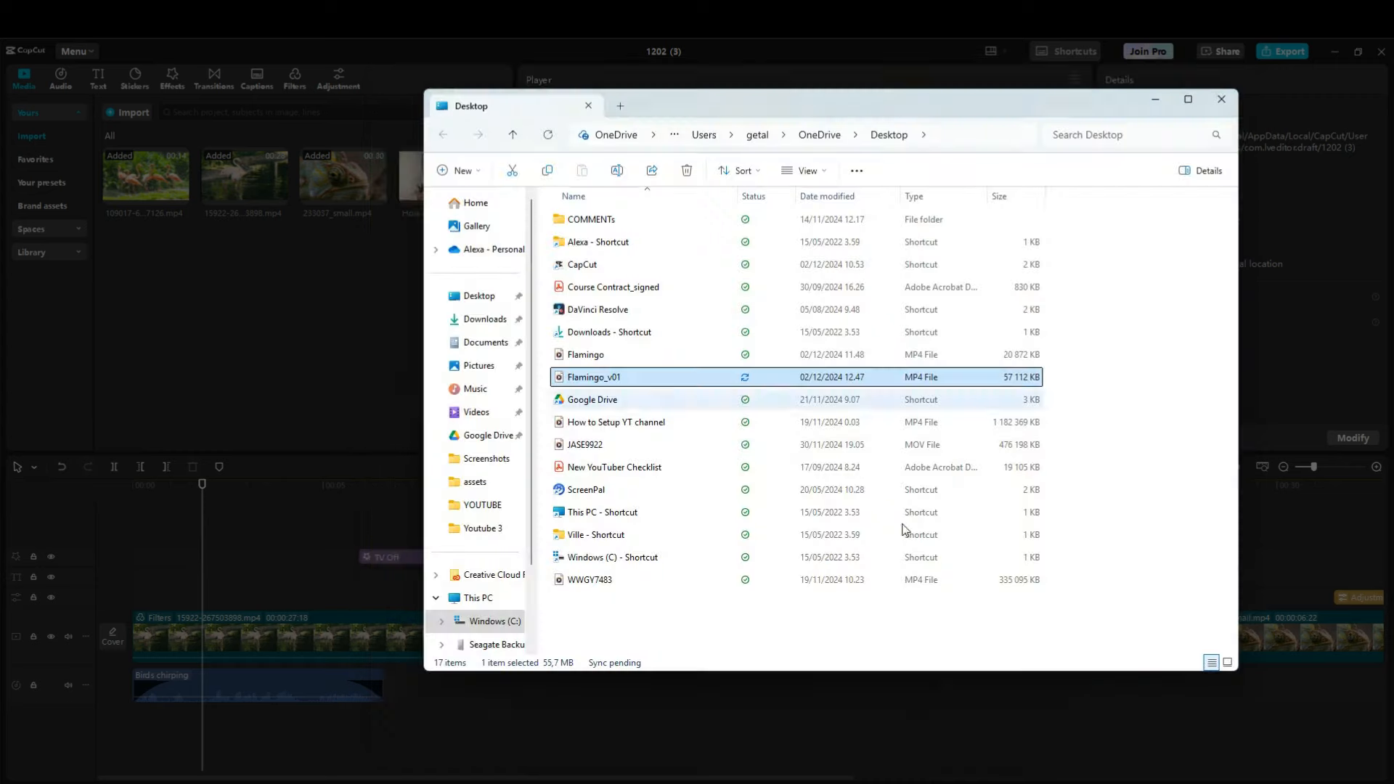
left_click(1222, 98)
left_click(890, 634)
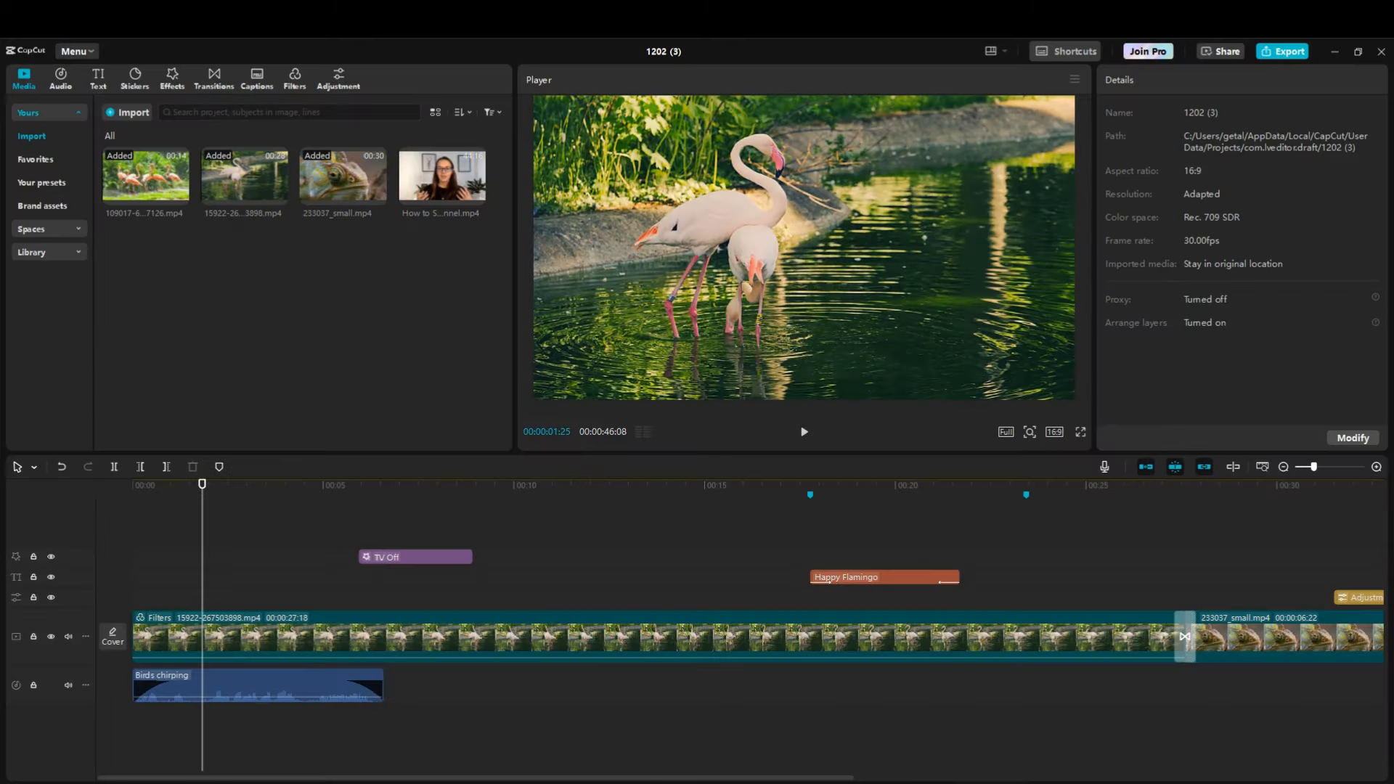
- Add a default text reading "Thank you" directly after the end of the last flamingo clip
scroll(1194, 690, "right", 10)
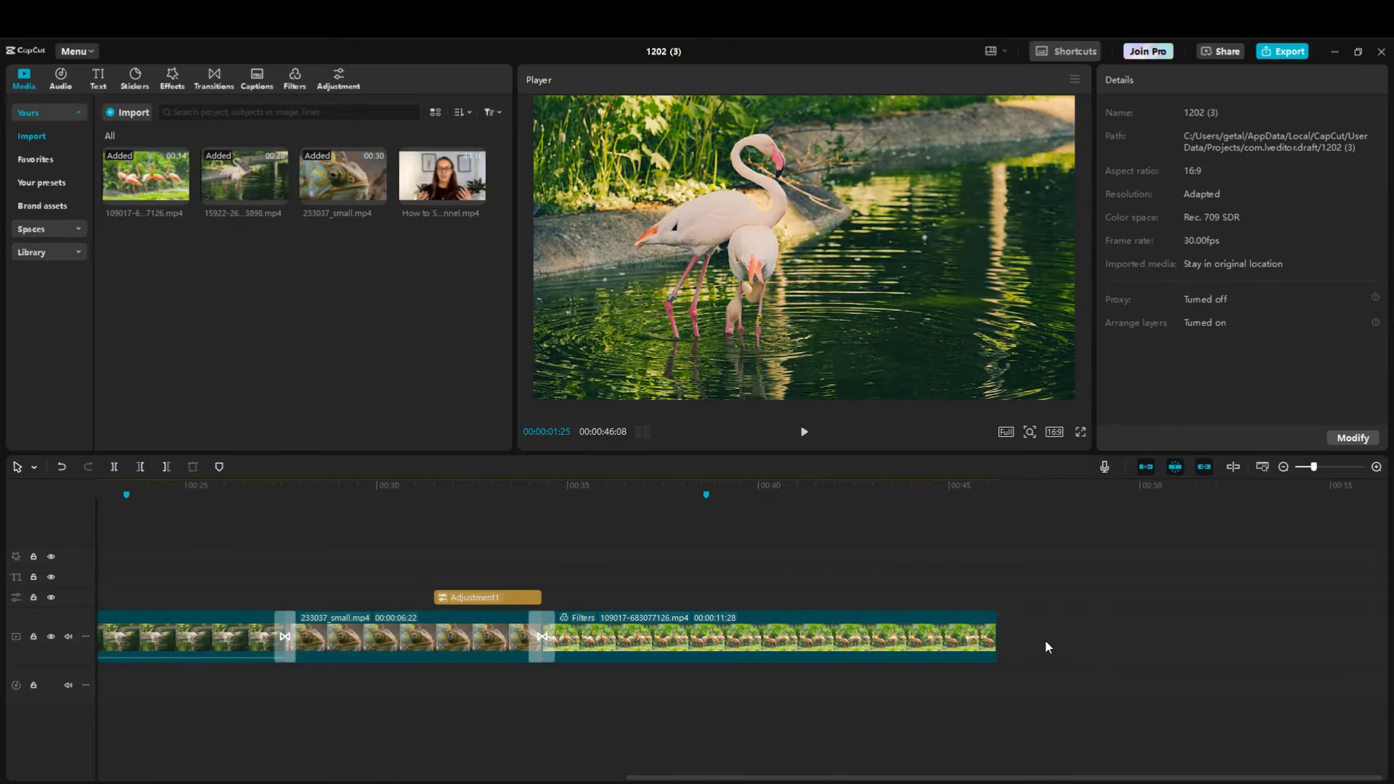
left_click(1046, 646)
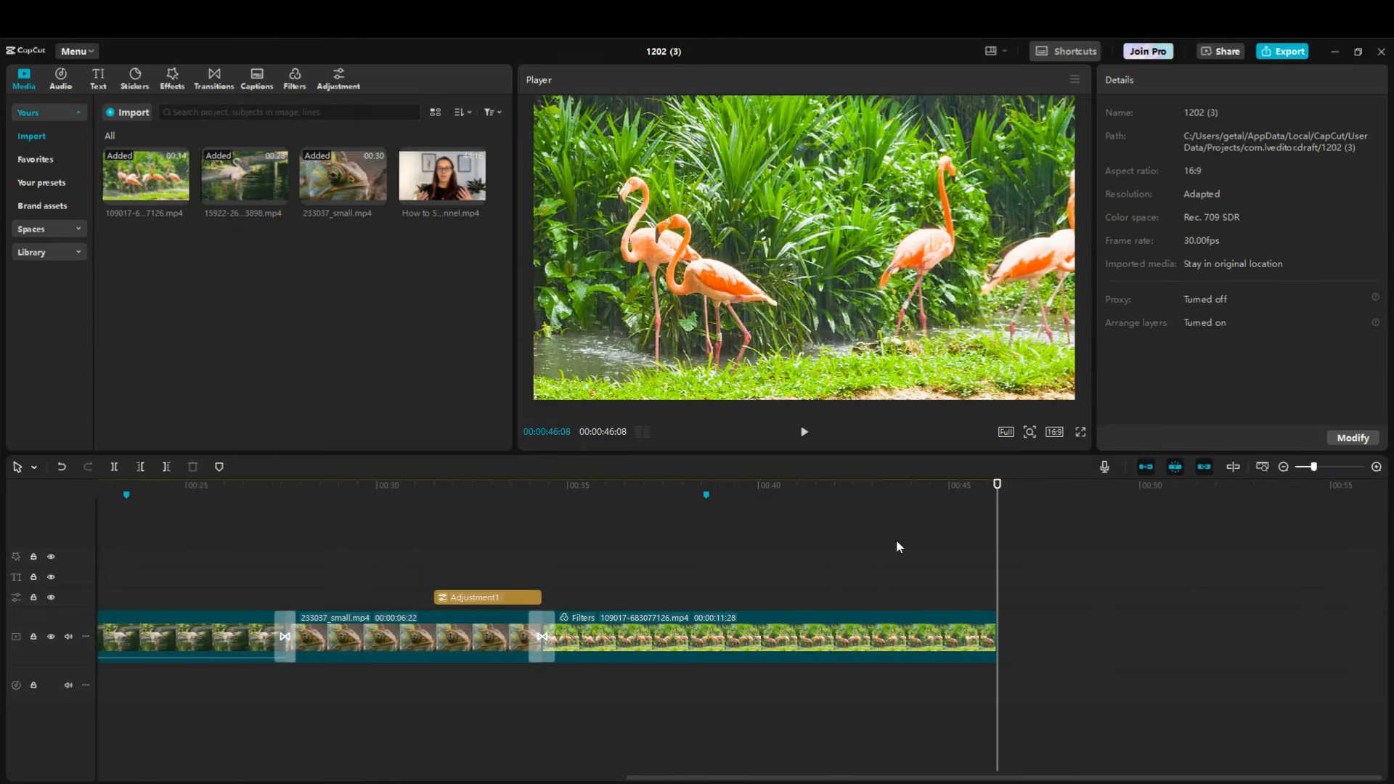
left_click(100, 80)
left_click_drag(134, 136, 1025, 610)
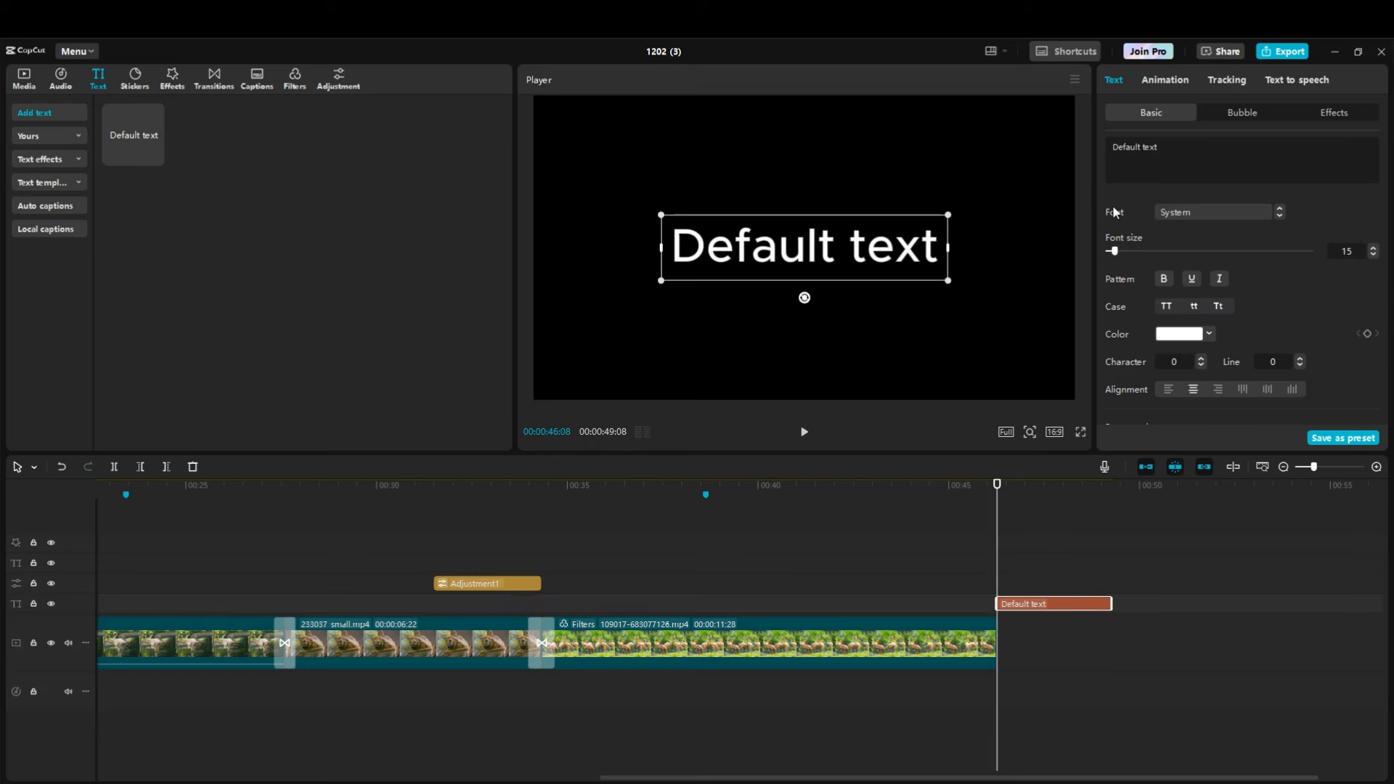
type("Thank you")
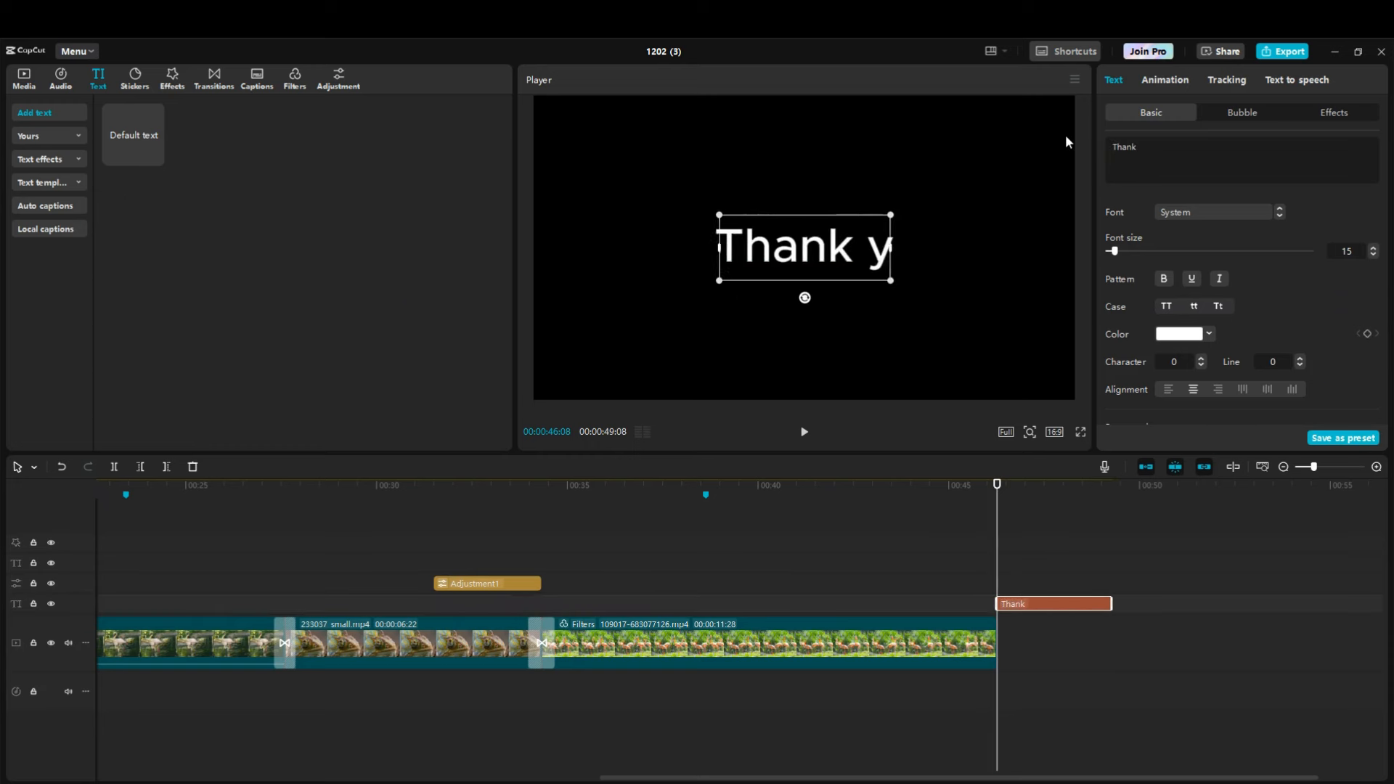
left_click(1151, 660)
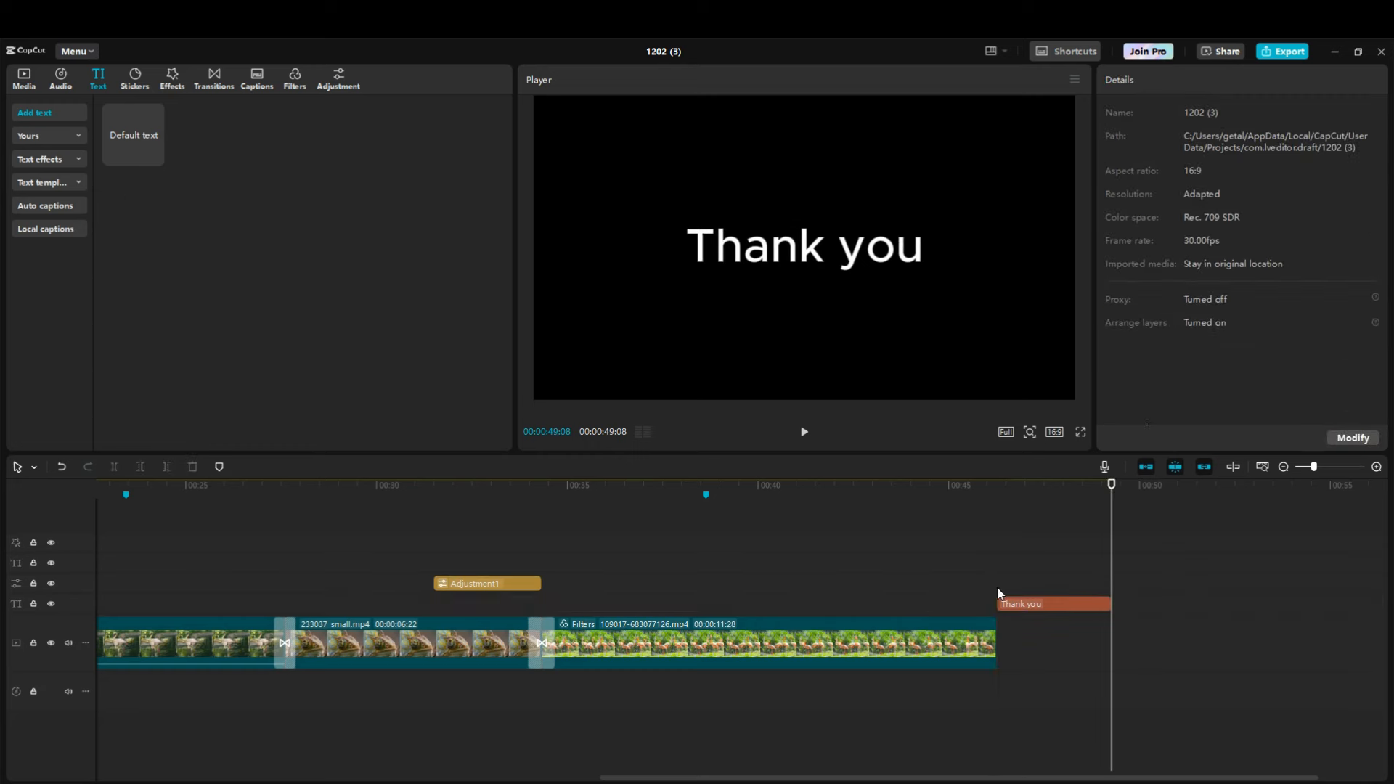
mouse_move(1113, 490)
left_mouse_down()
mouse_move(972, 502)
mouse_move(1111, 490)
left_mouse_up()
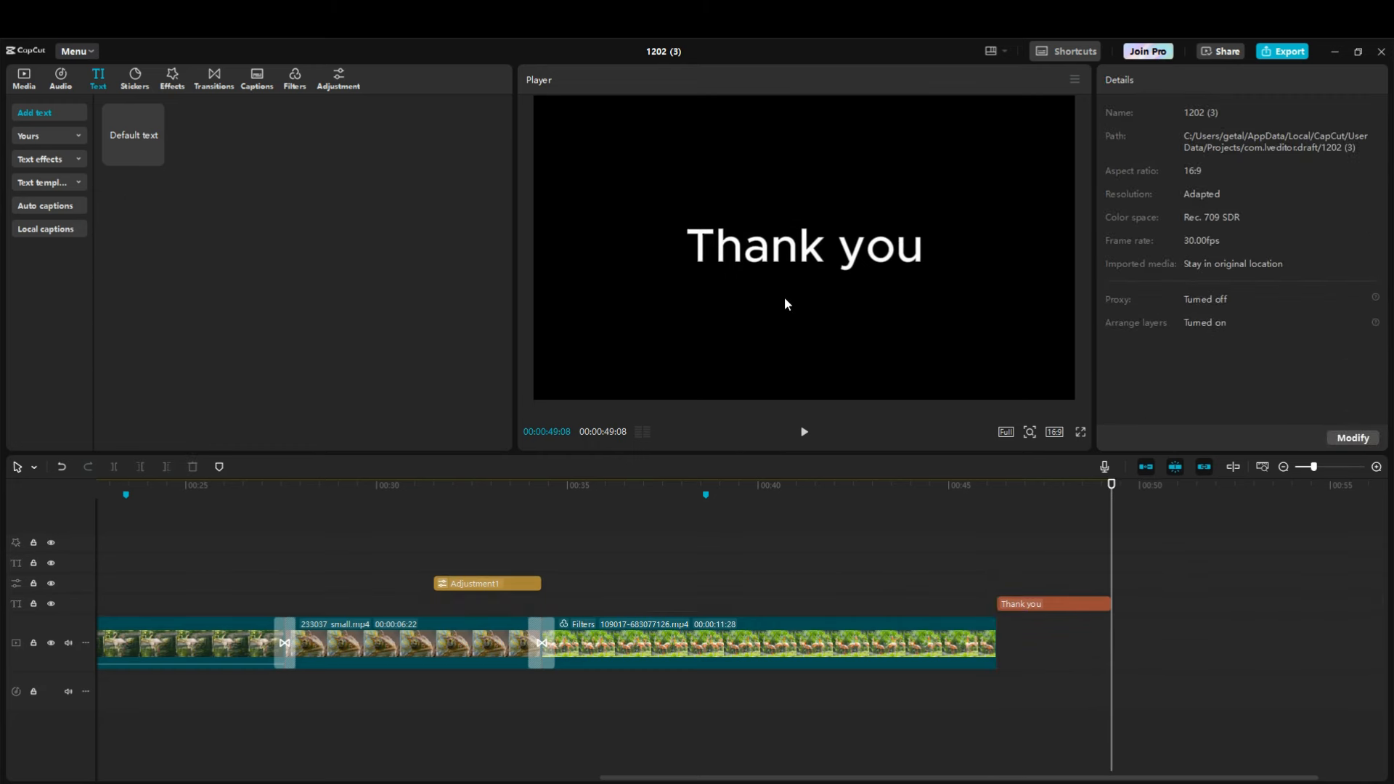